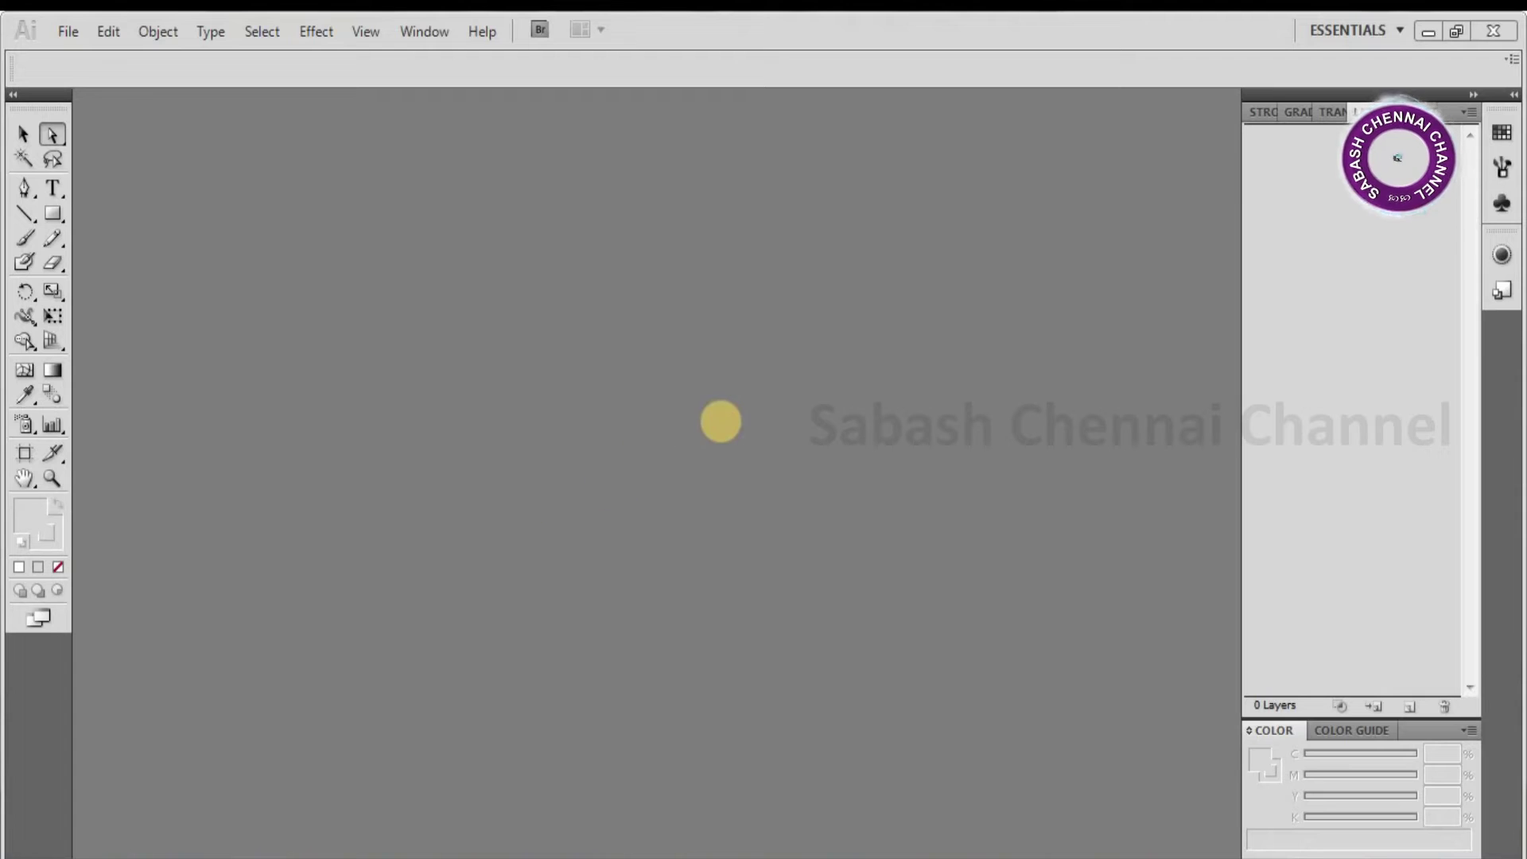
- Set up the Potato Chips document at 160 × 230 mm, CMYK, with an 8 mm bleed on all sides
key(ctrl+n)
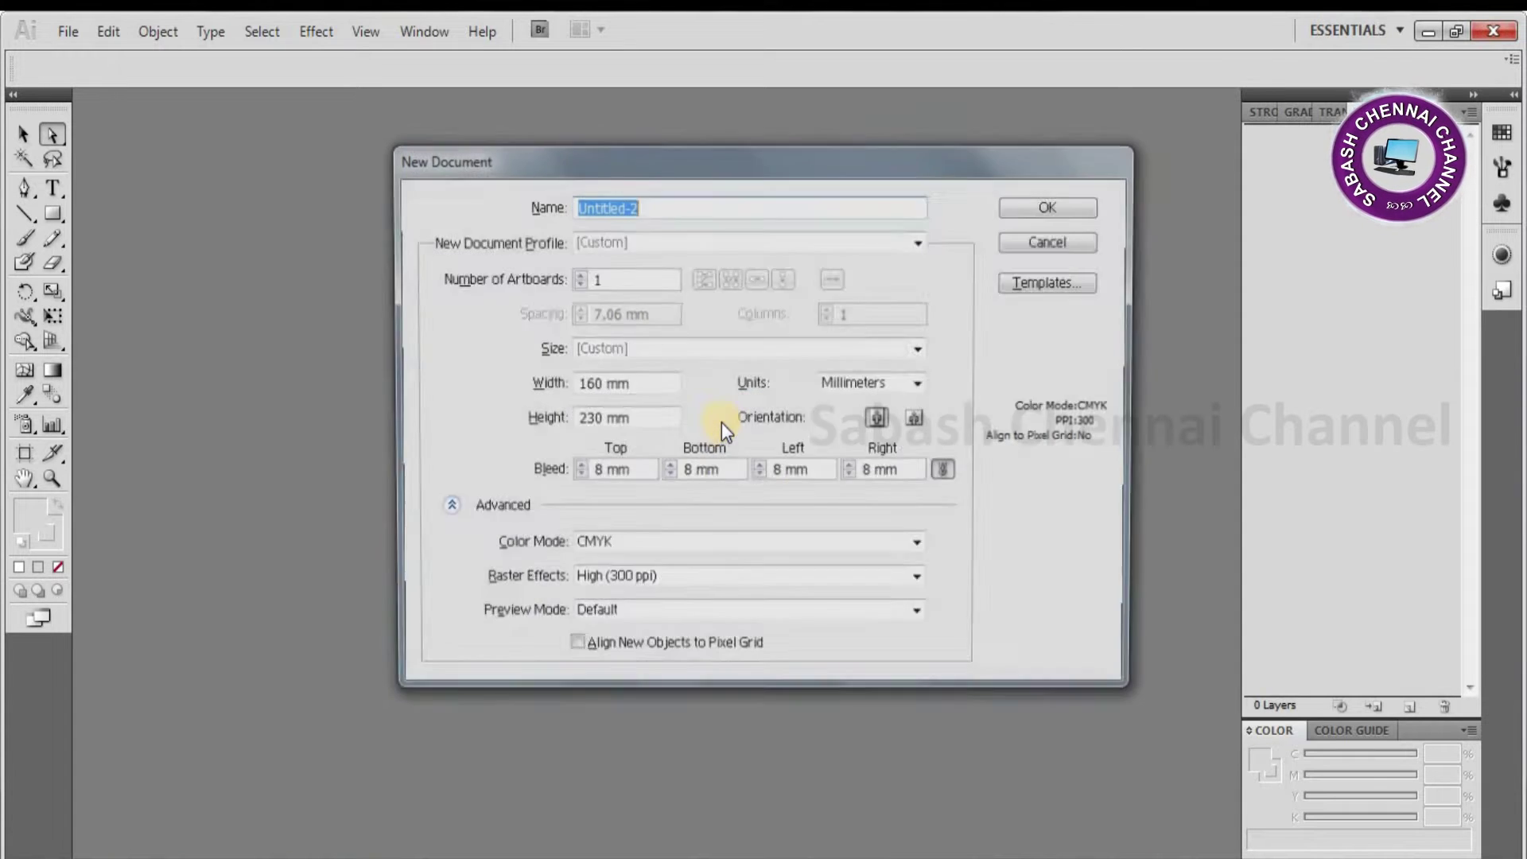
click(534, 205)
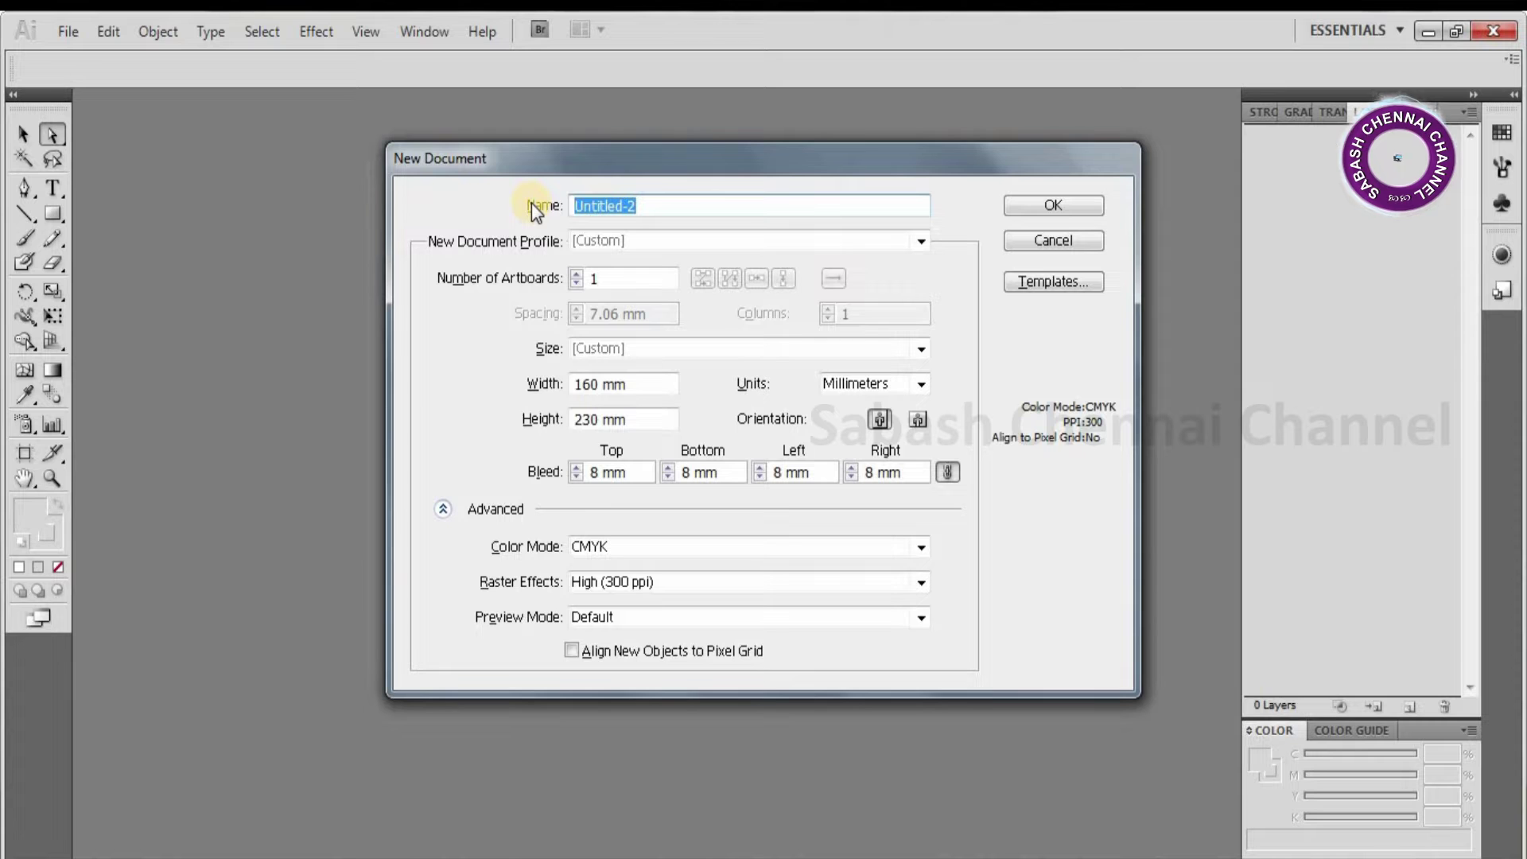
text(Pot)
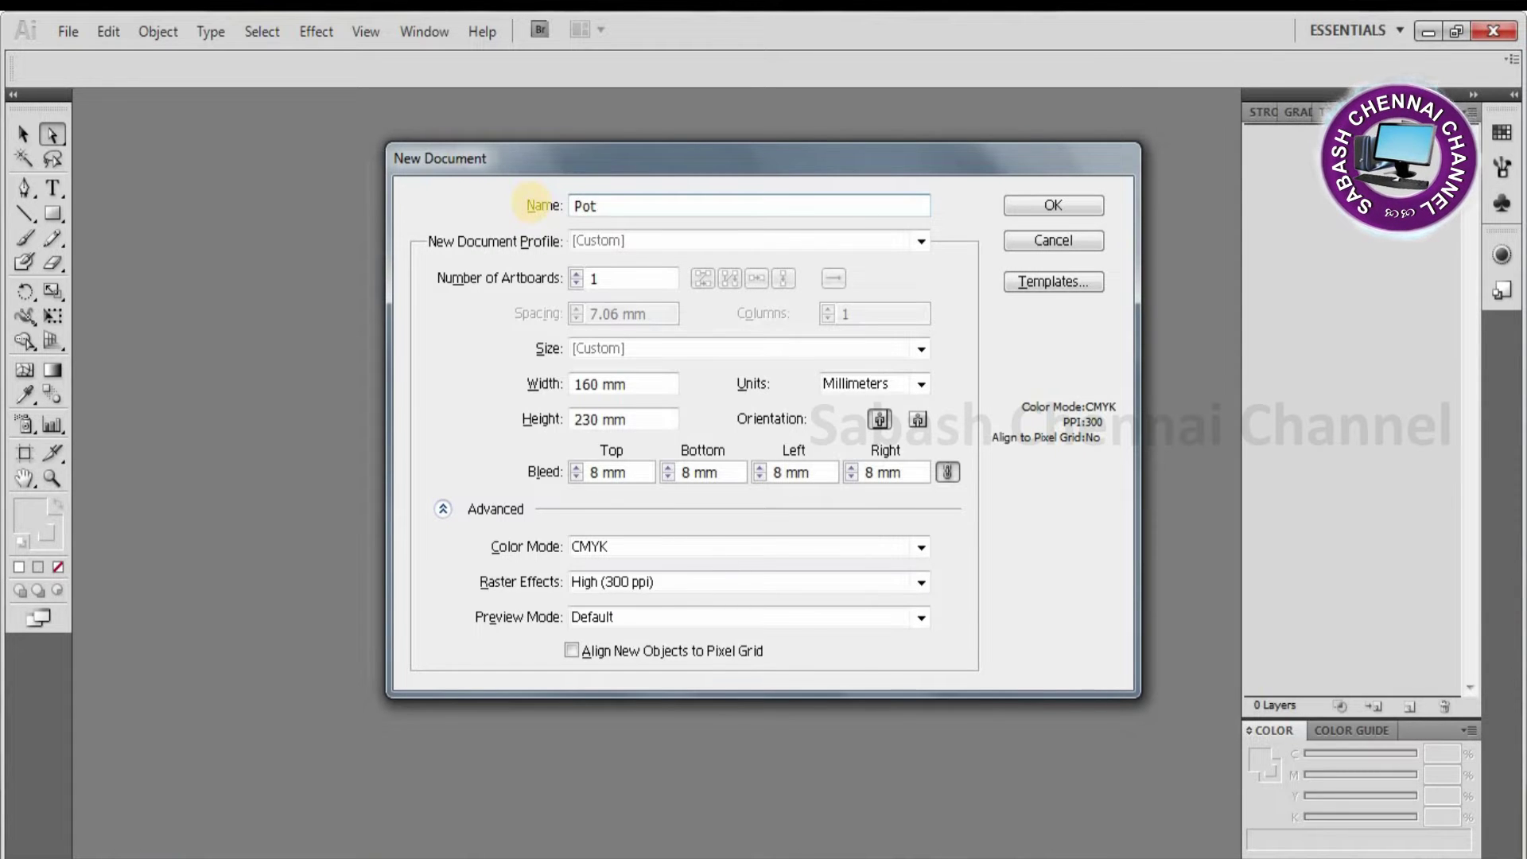
text(ato Chips)
mouse_move(619, 390)
mouse_down()
mouse_move(569, 398)
mouse_move(580, 419)
mouse_up()
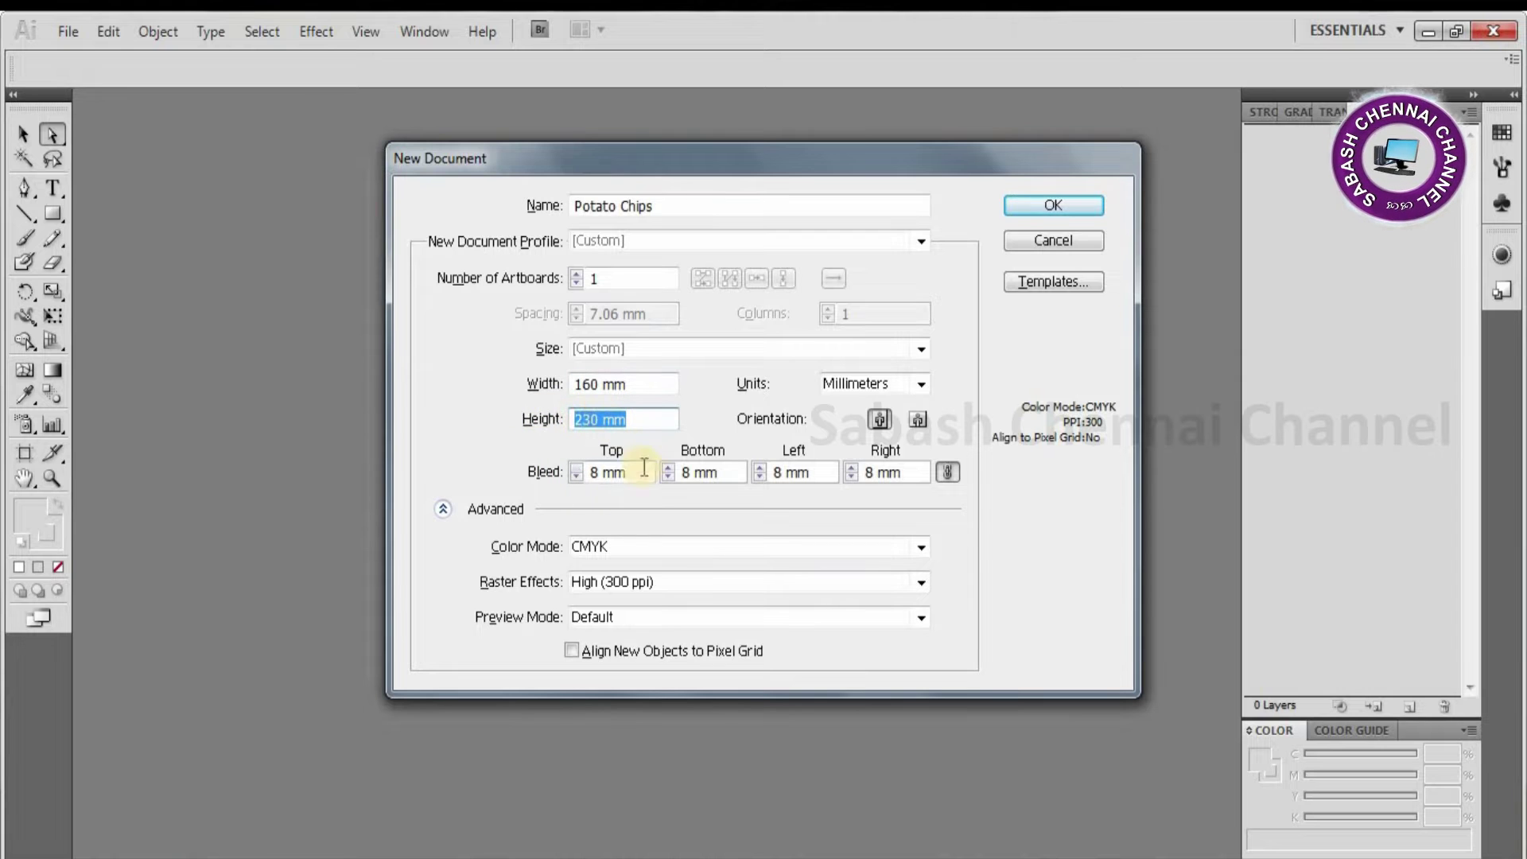
drag(637, 477, 587, 474)
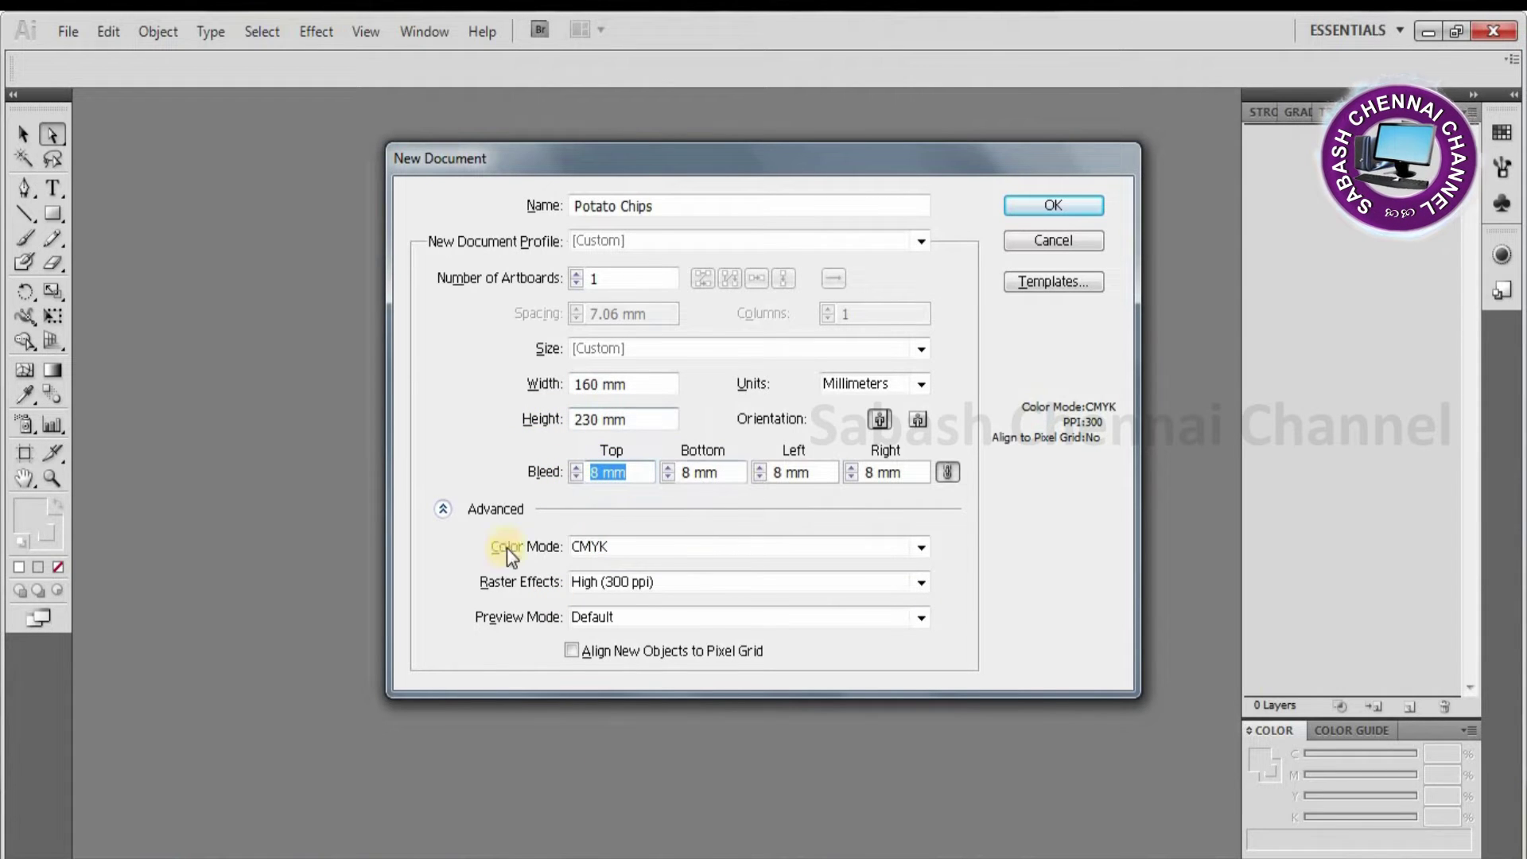
click(625, 549)
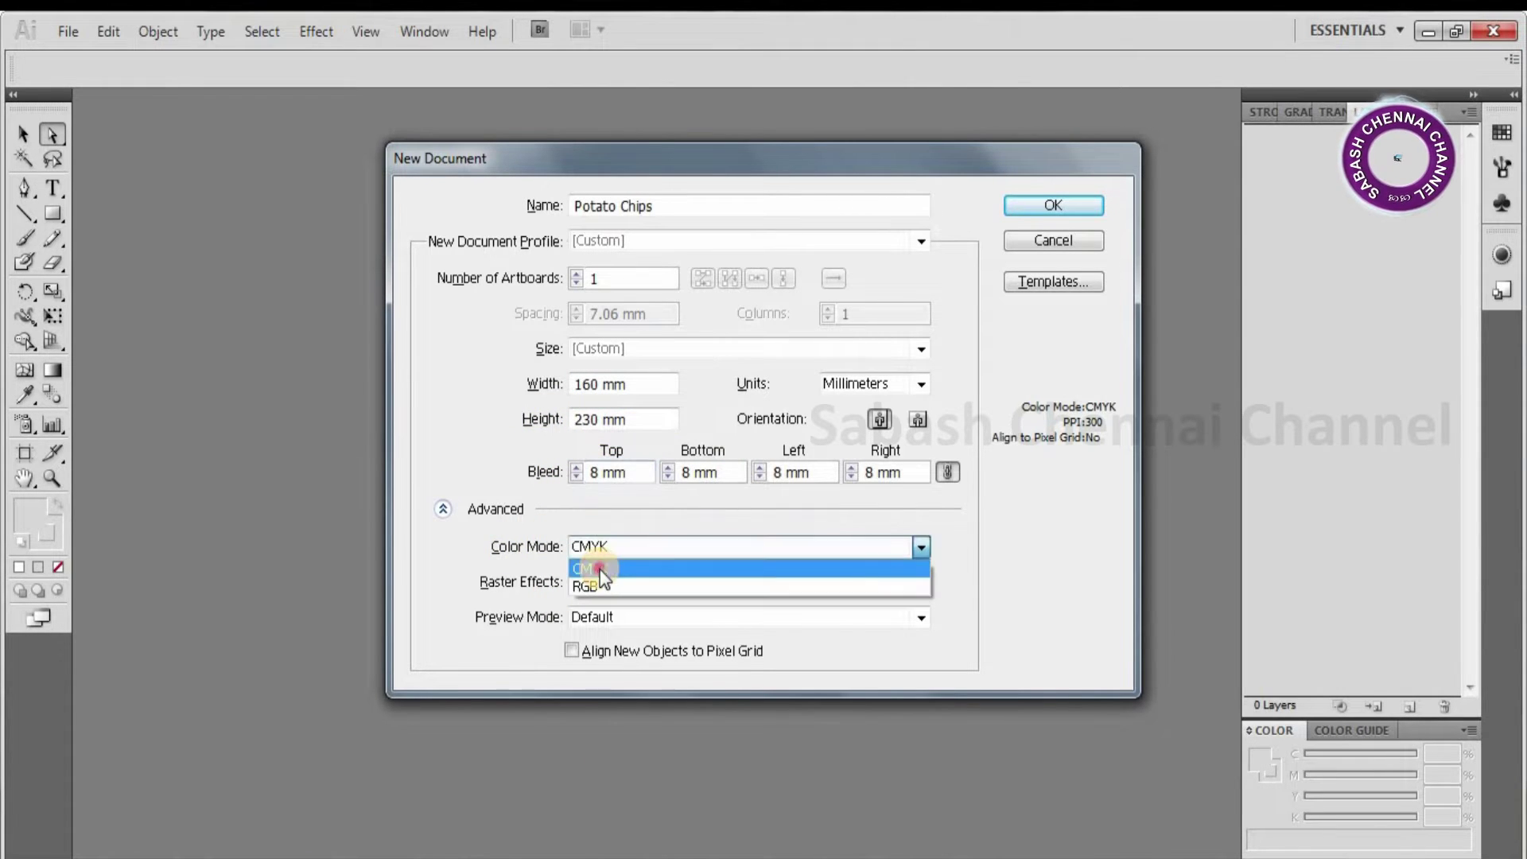
click(600, 570)
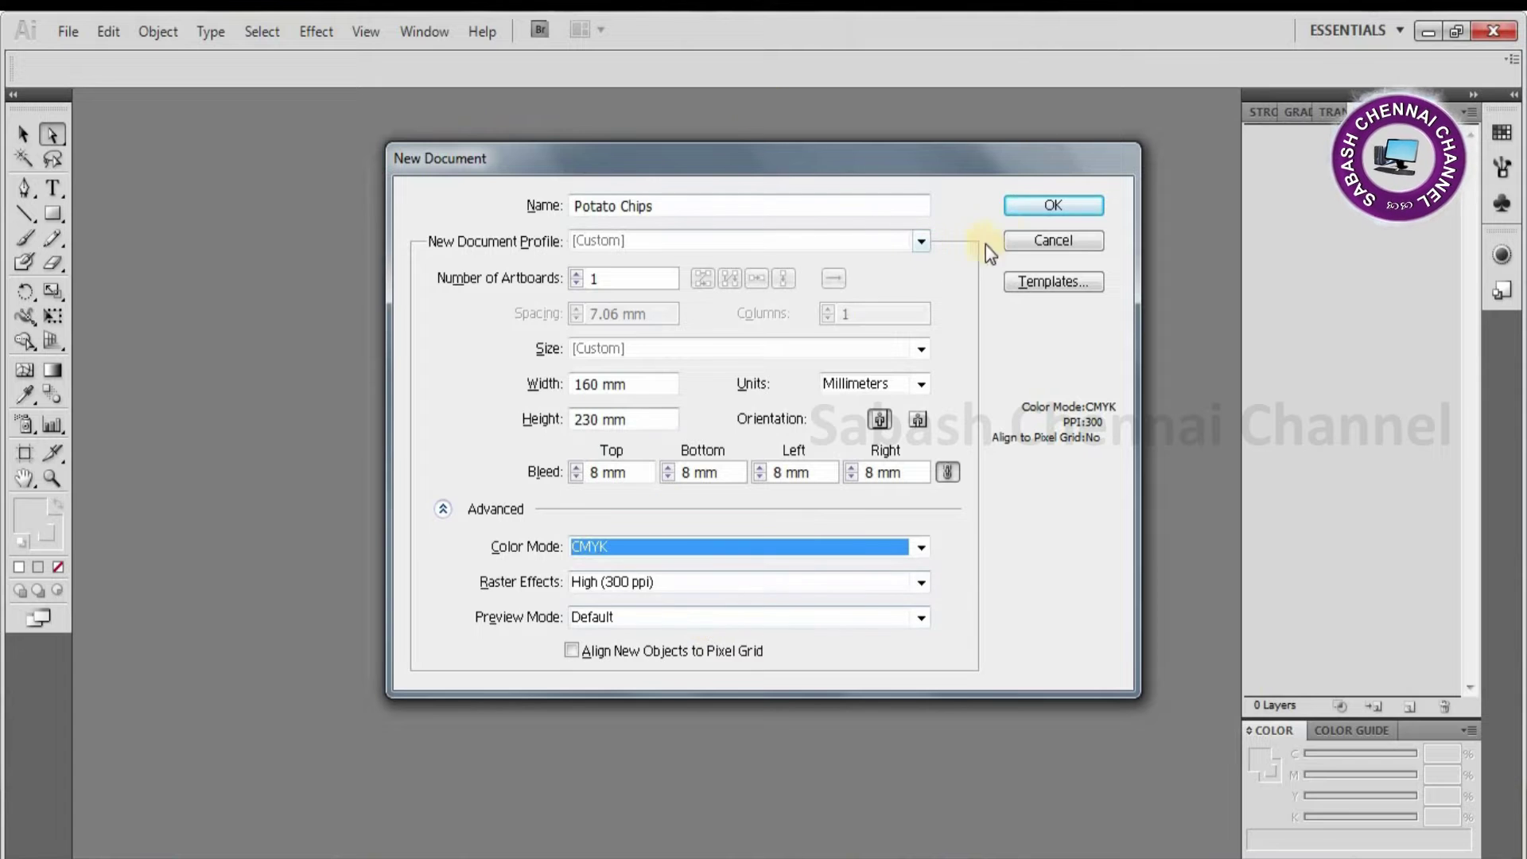
click(1026, 209)
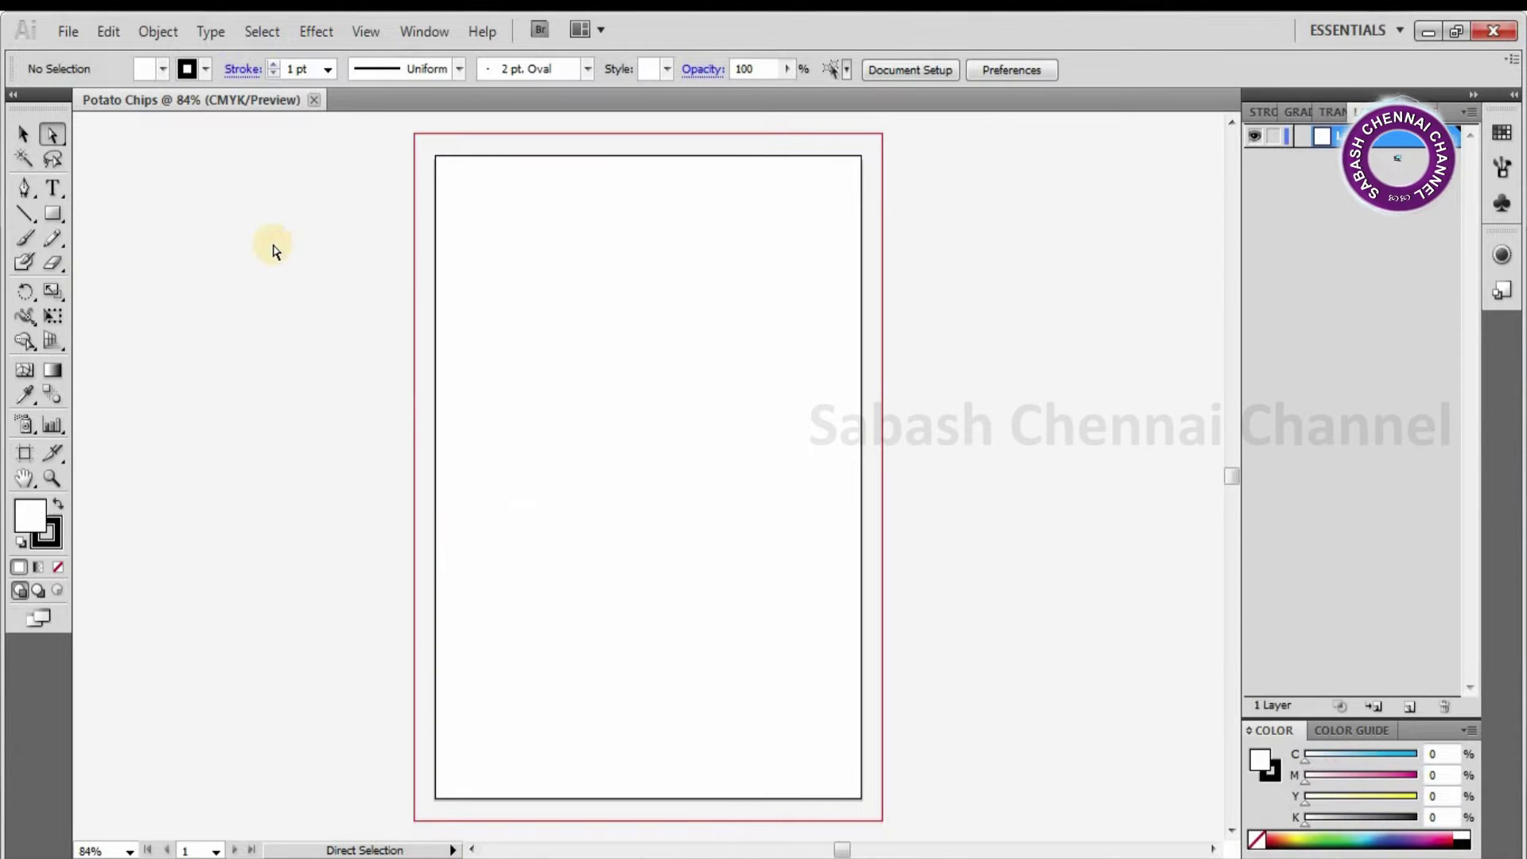
- Draw a rectangle by entering an exact size of 160 × 230 mm
click(52, 213)
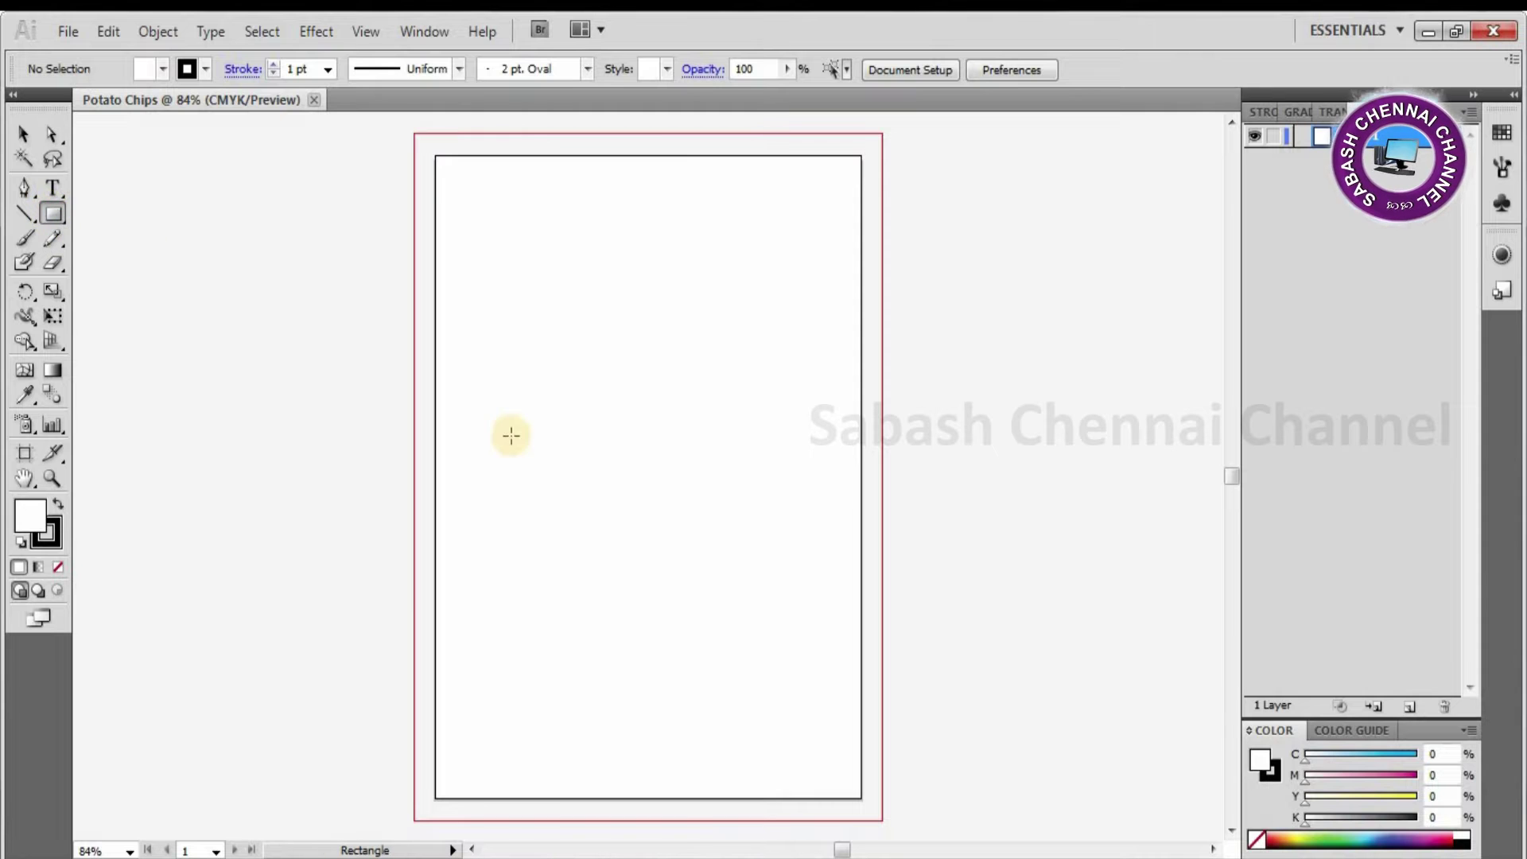
click(603, 508)
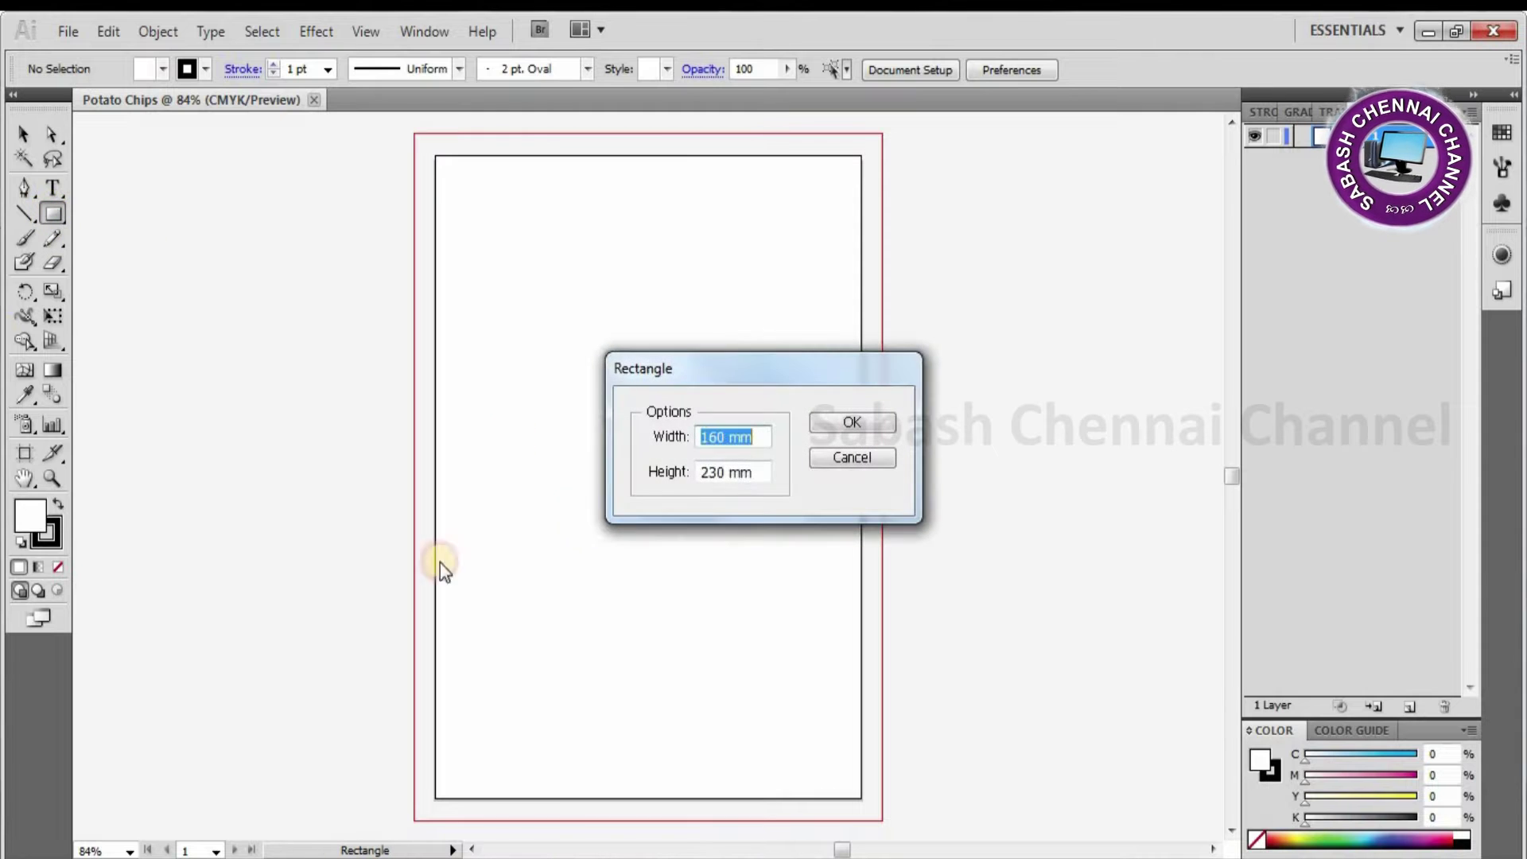
click(849, 422)
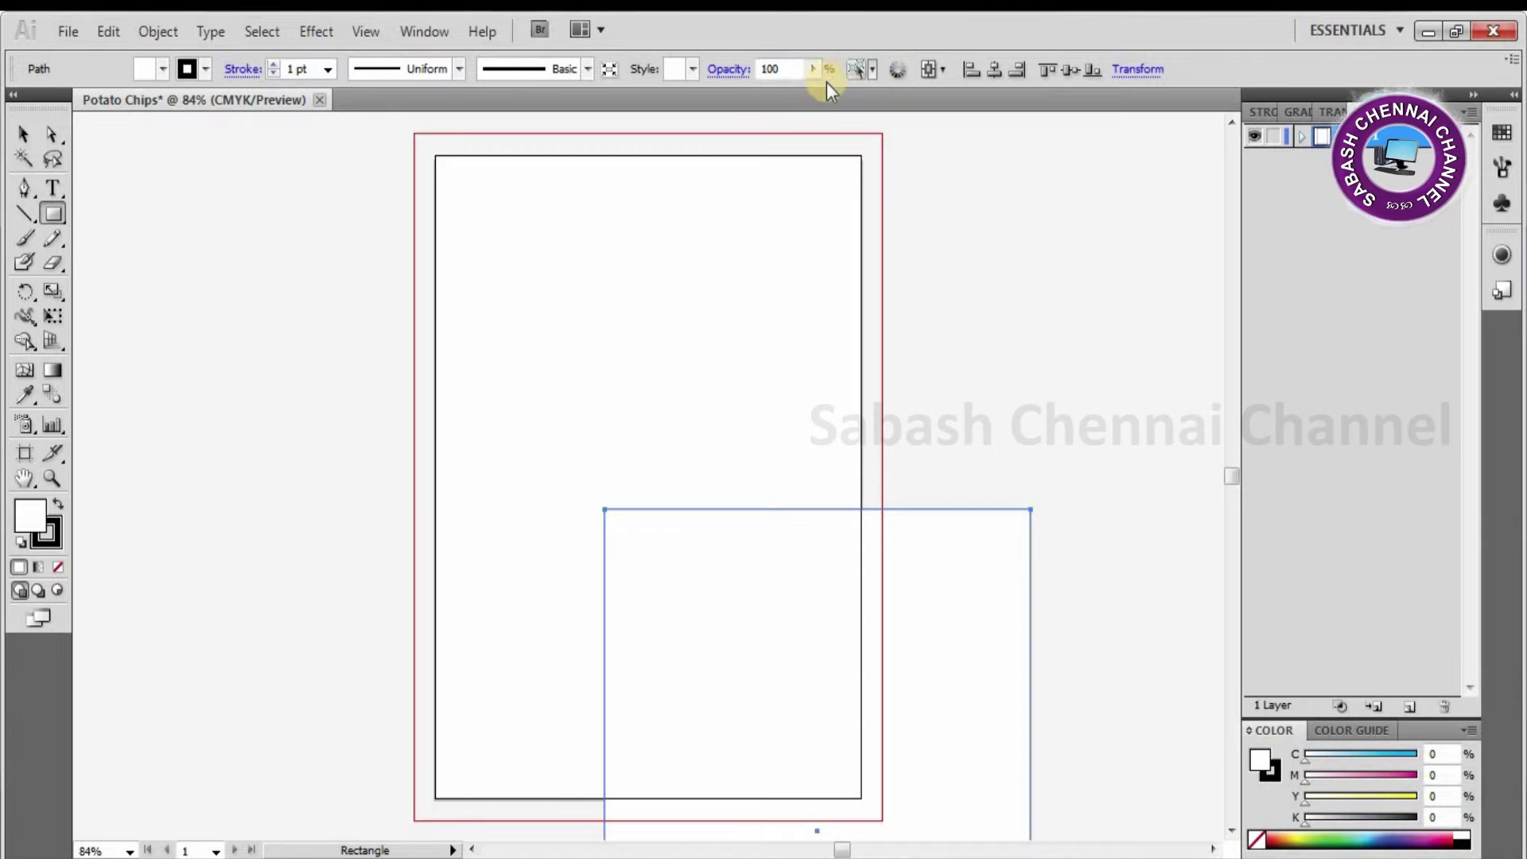
- Centre the rectangle horizontally and vertically relative to the artboard
click(26, 134)
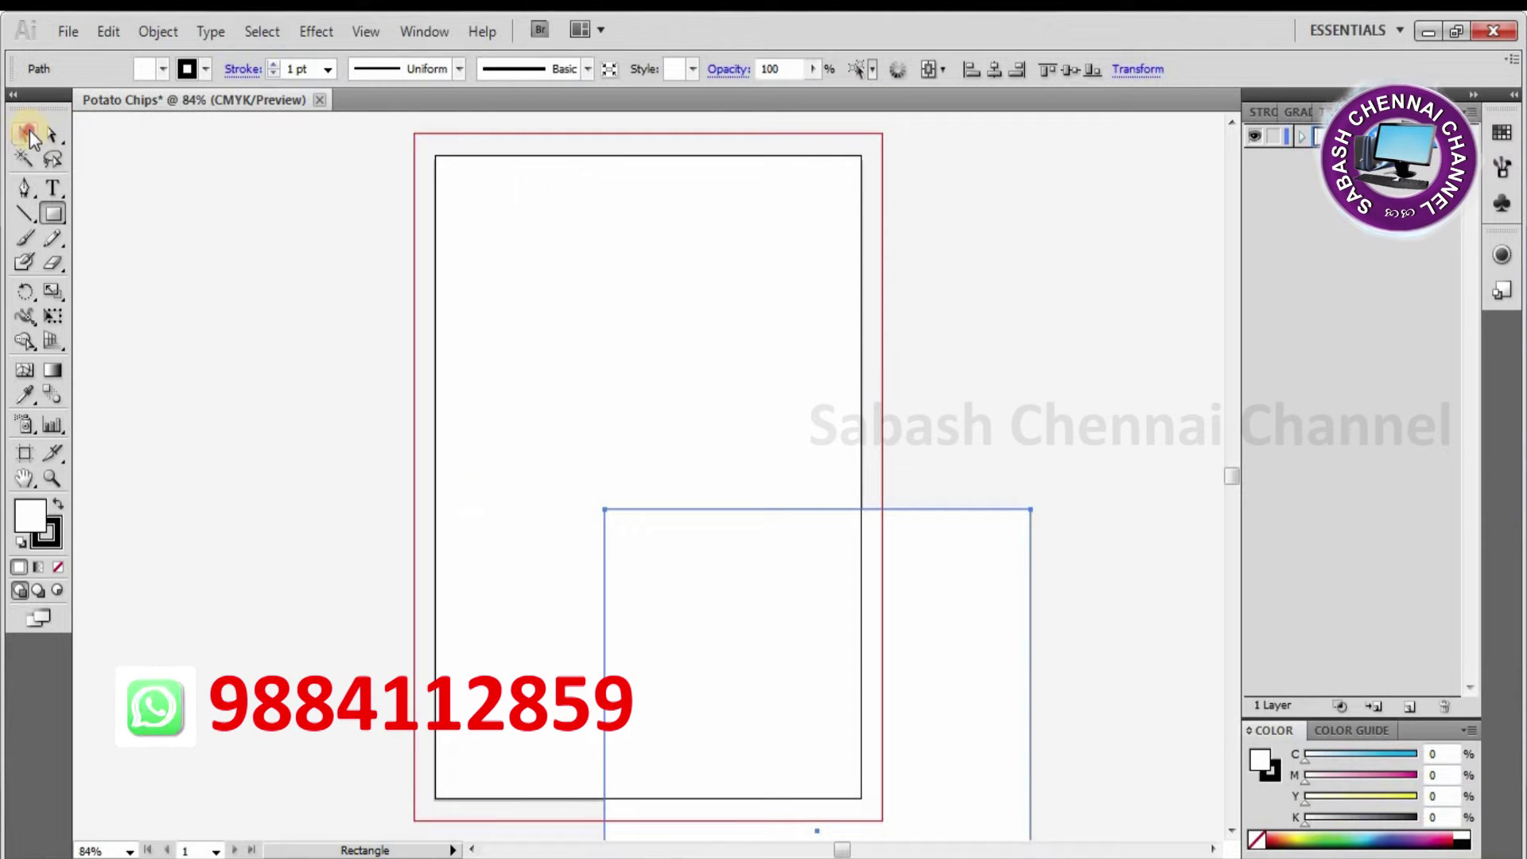
drag(667, 636, 668, 414)
click(942, 70)
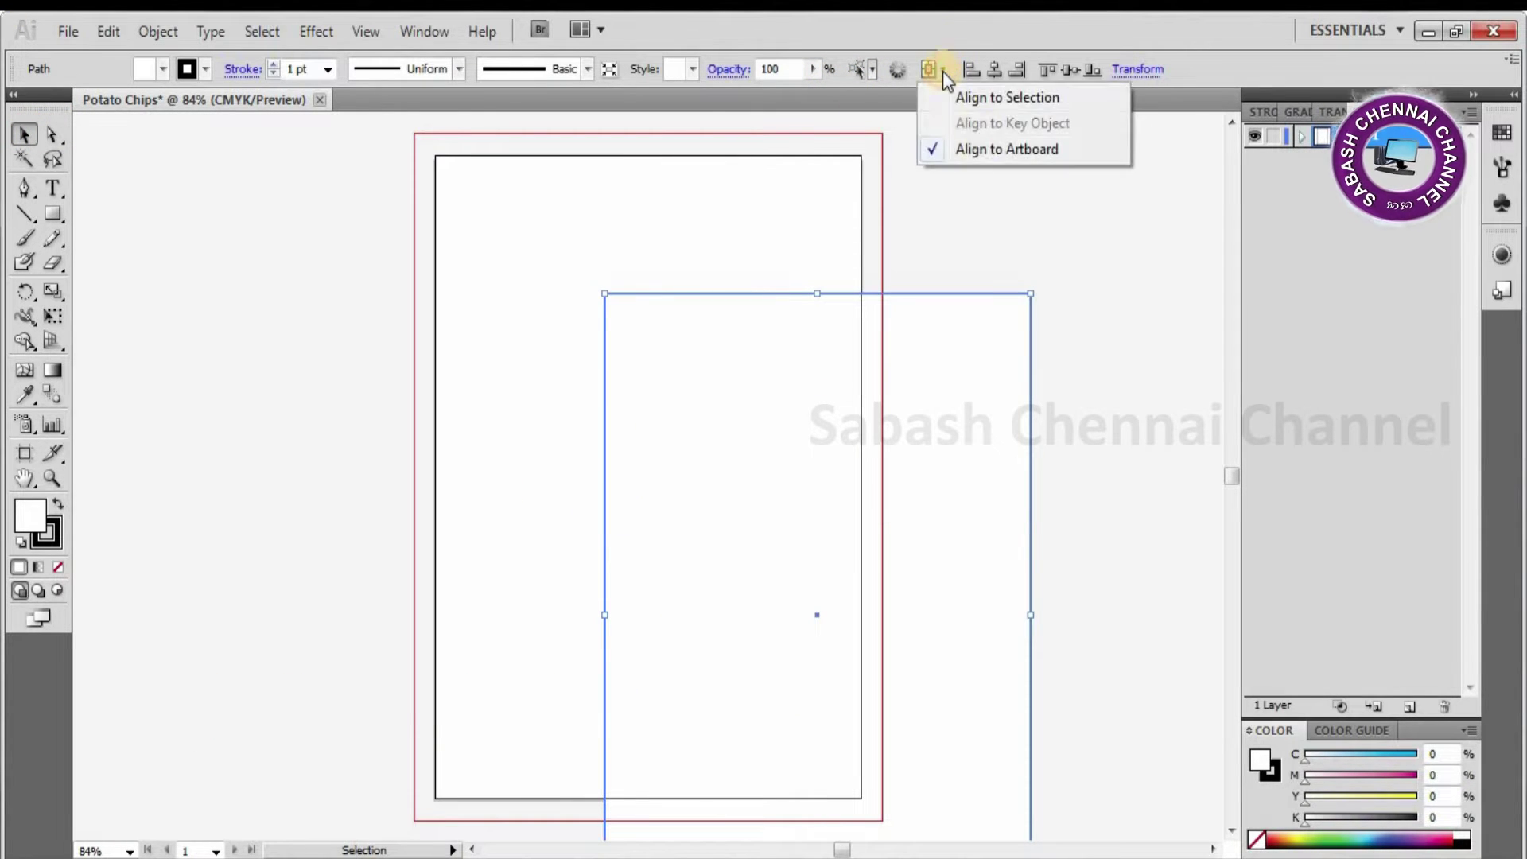
click(980, 151)
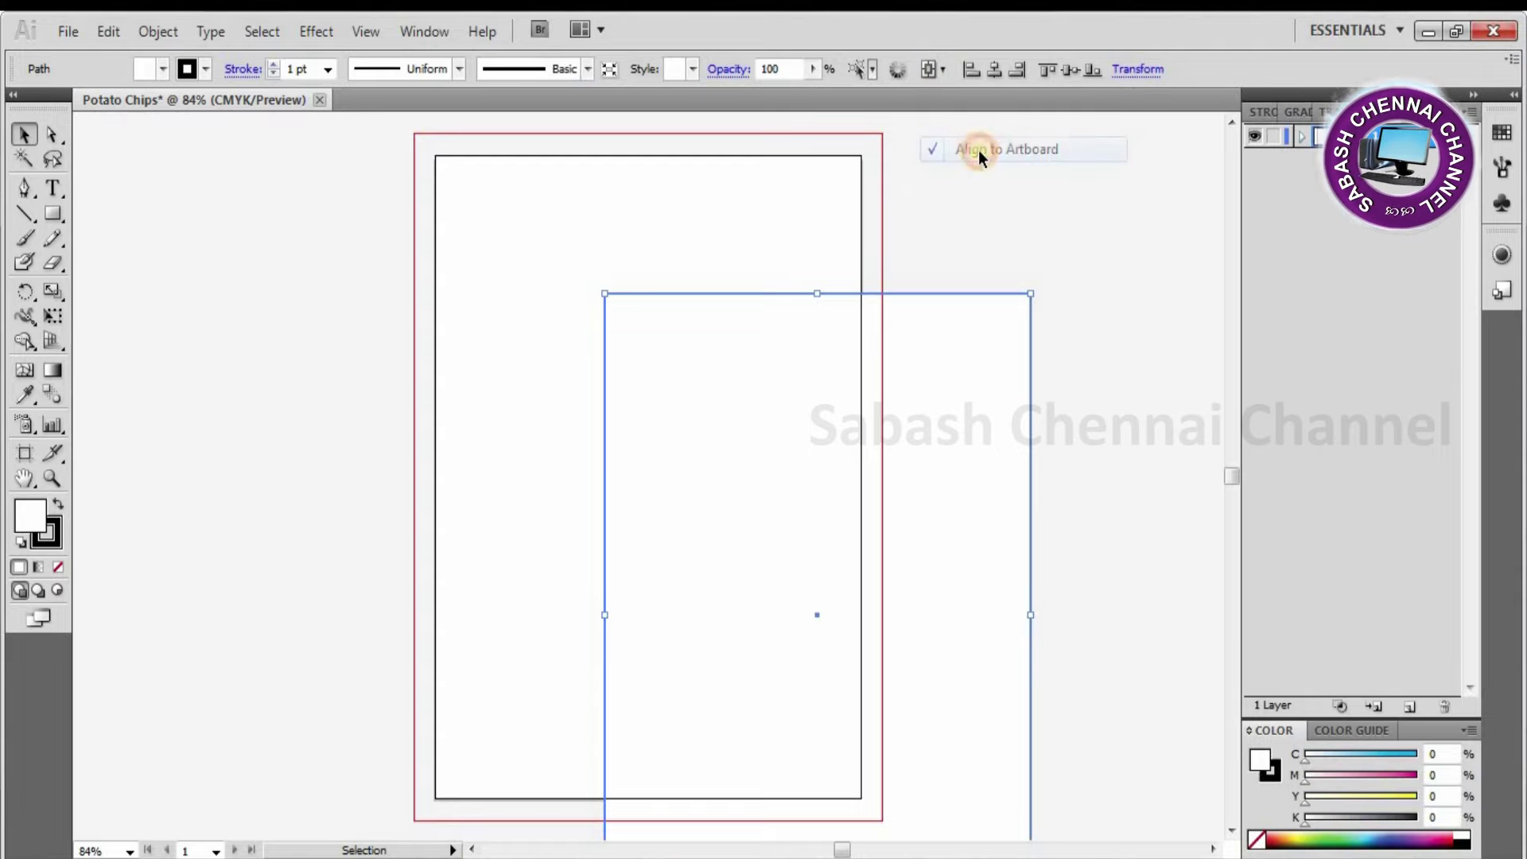
click(997, 73)
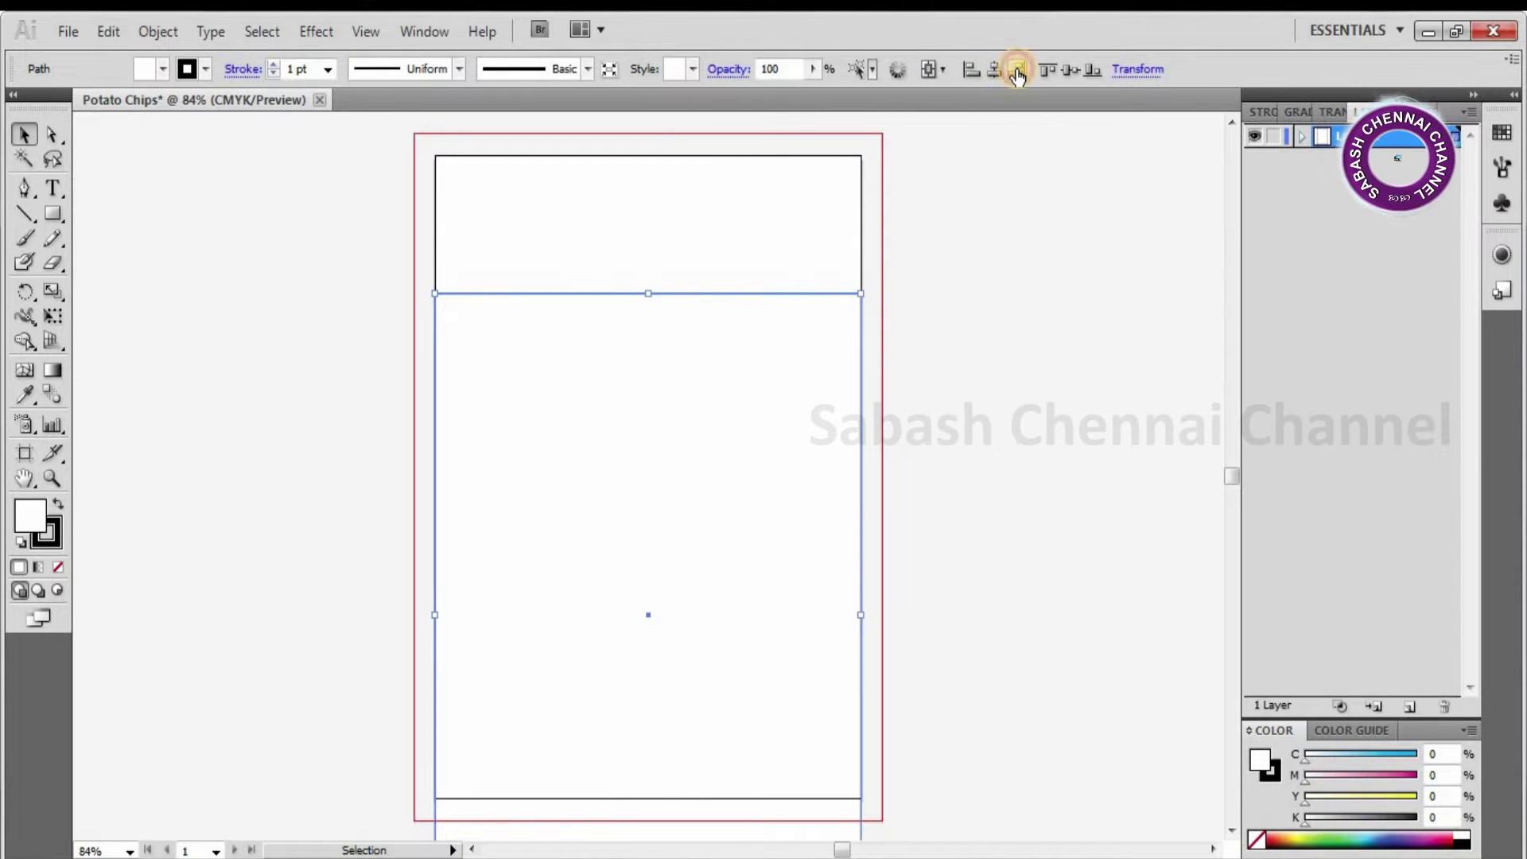
click(1068, 73)
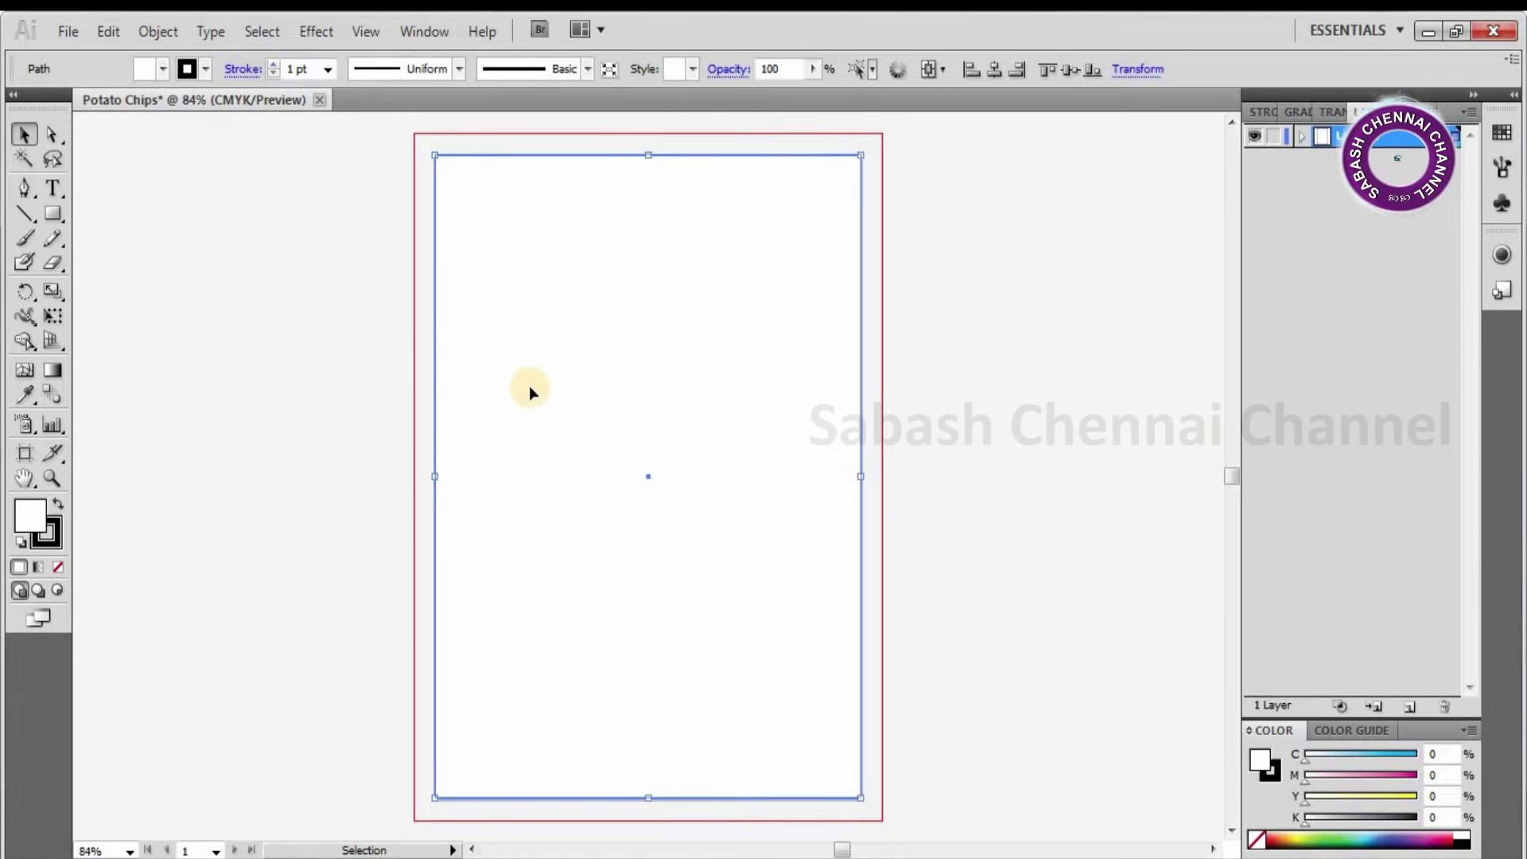
- Convert the artboard-sized rectangle into guides and reselect it
right_click(553, 380)
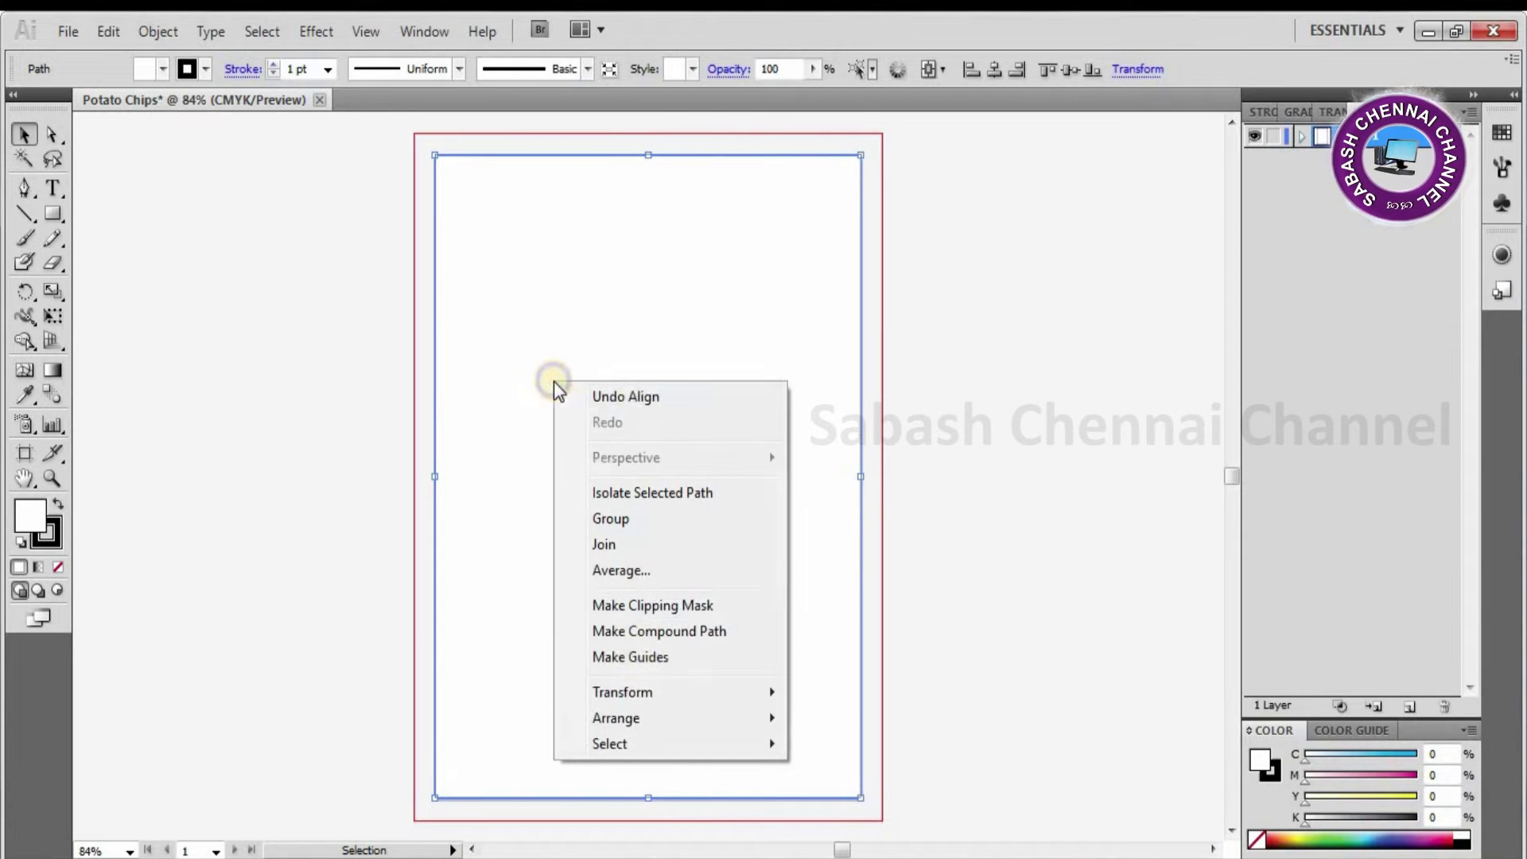
click(650, 658)
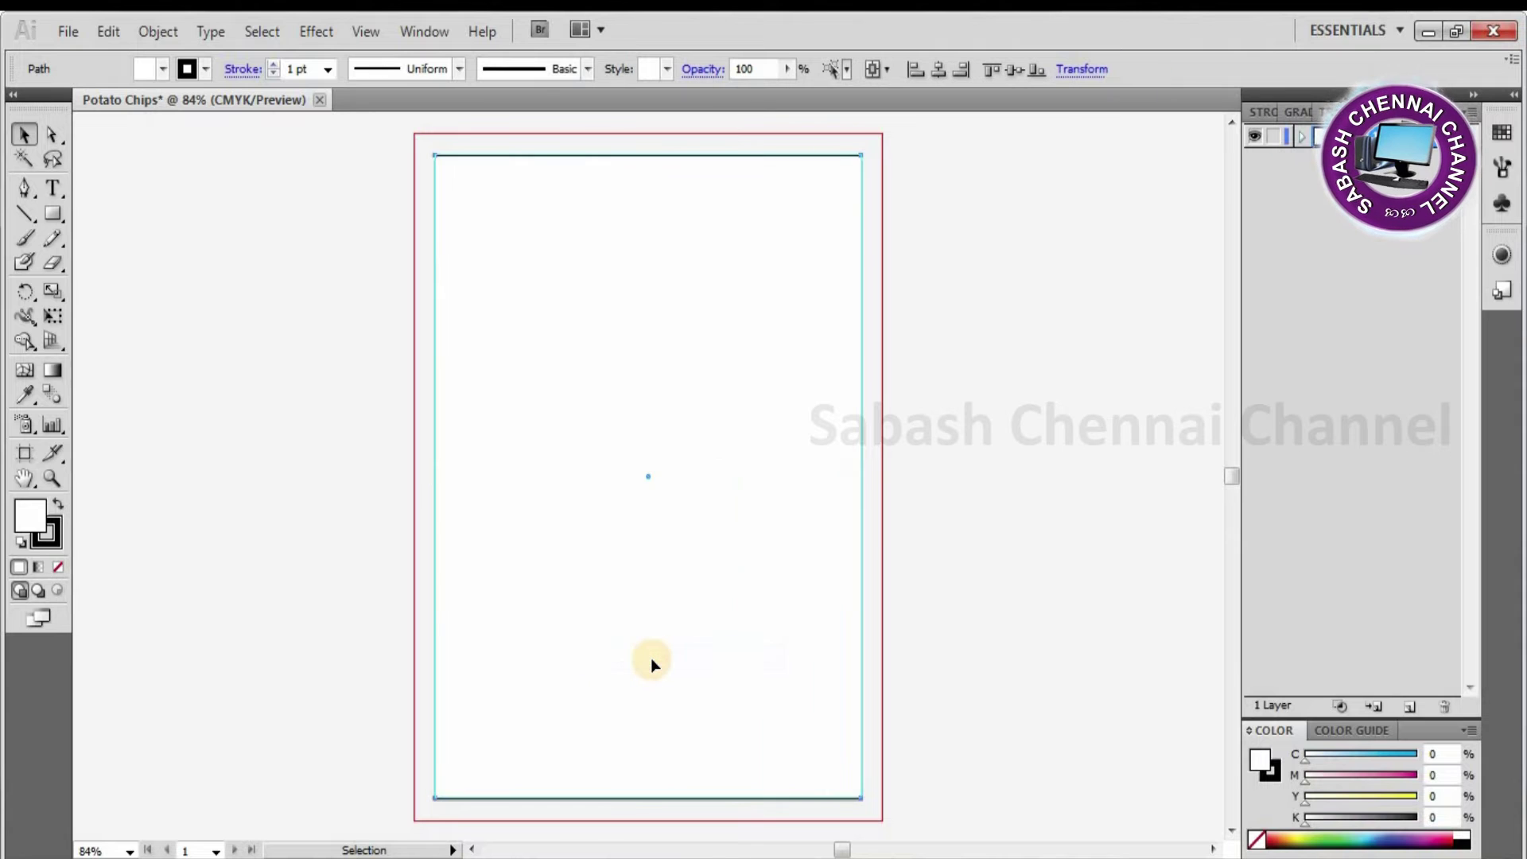
key(ctrl+a)
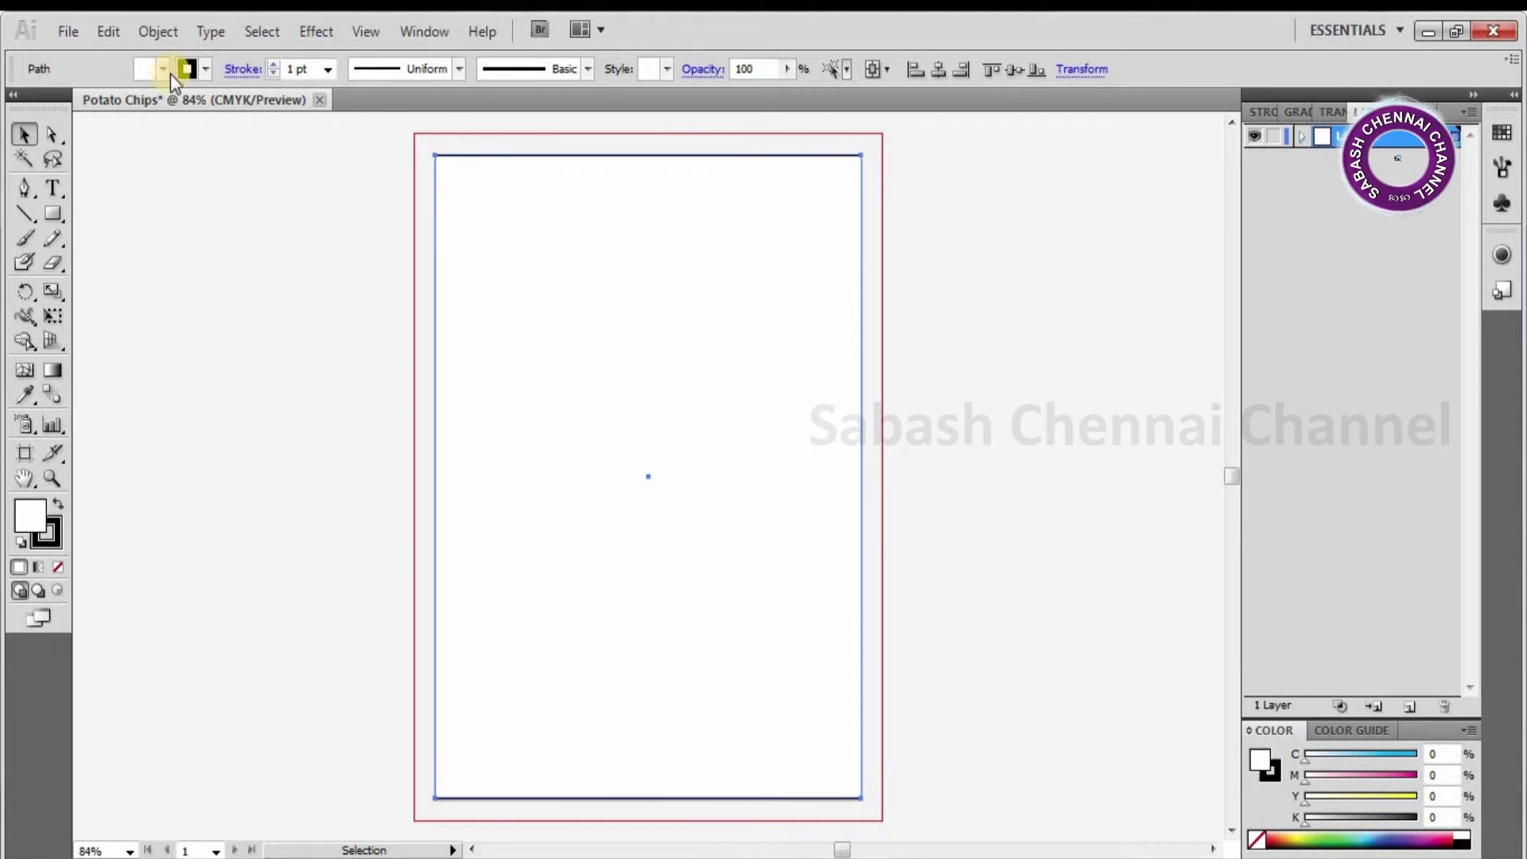
- Create an inner margin rectangle with an Offset Path of -8 mm
click(158, 32)
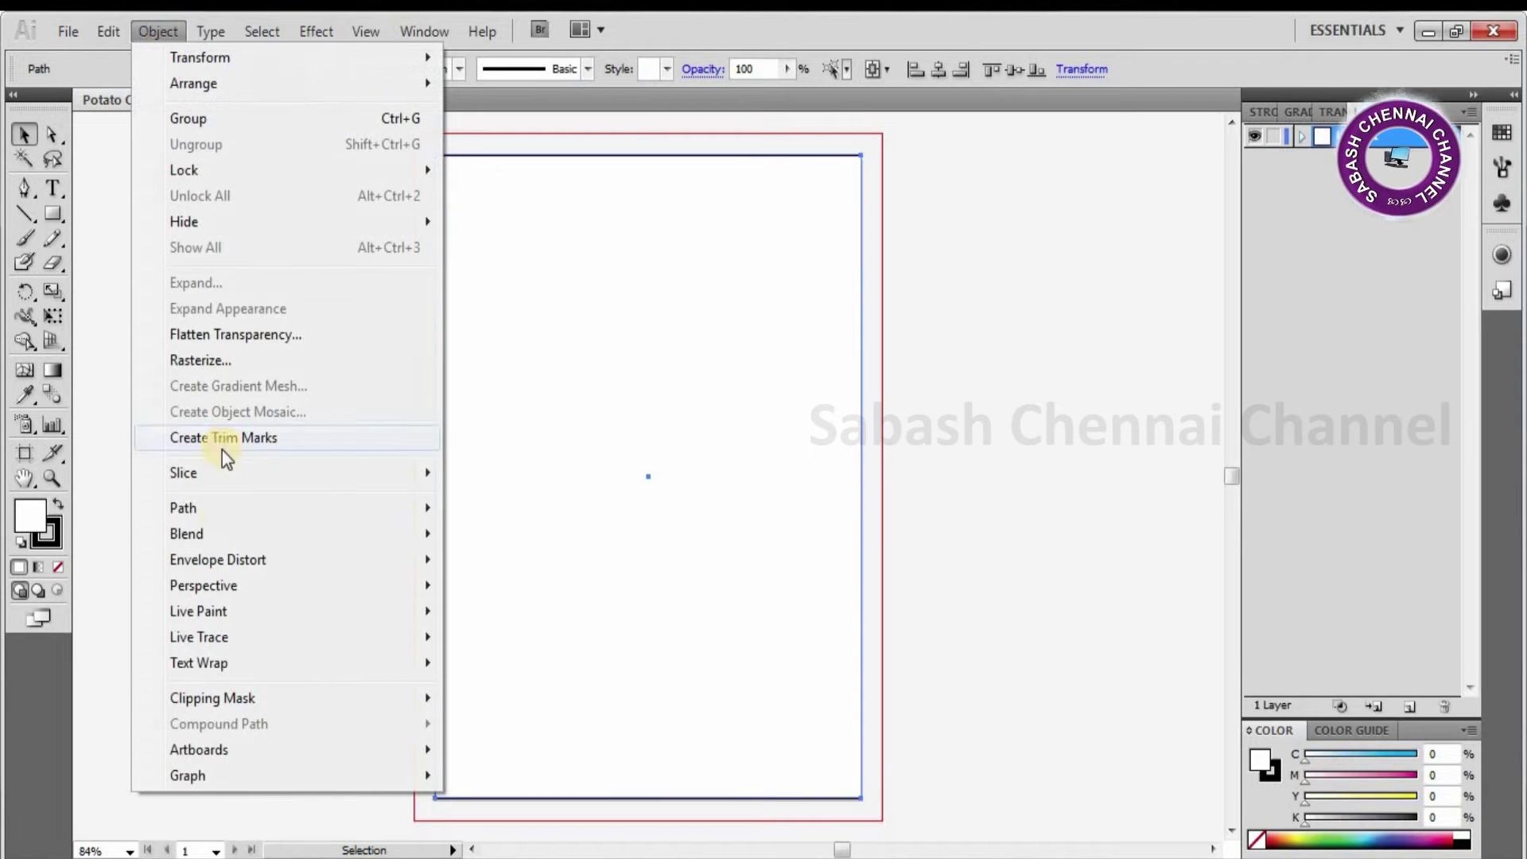
click(231, 509)
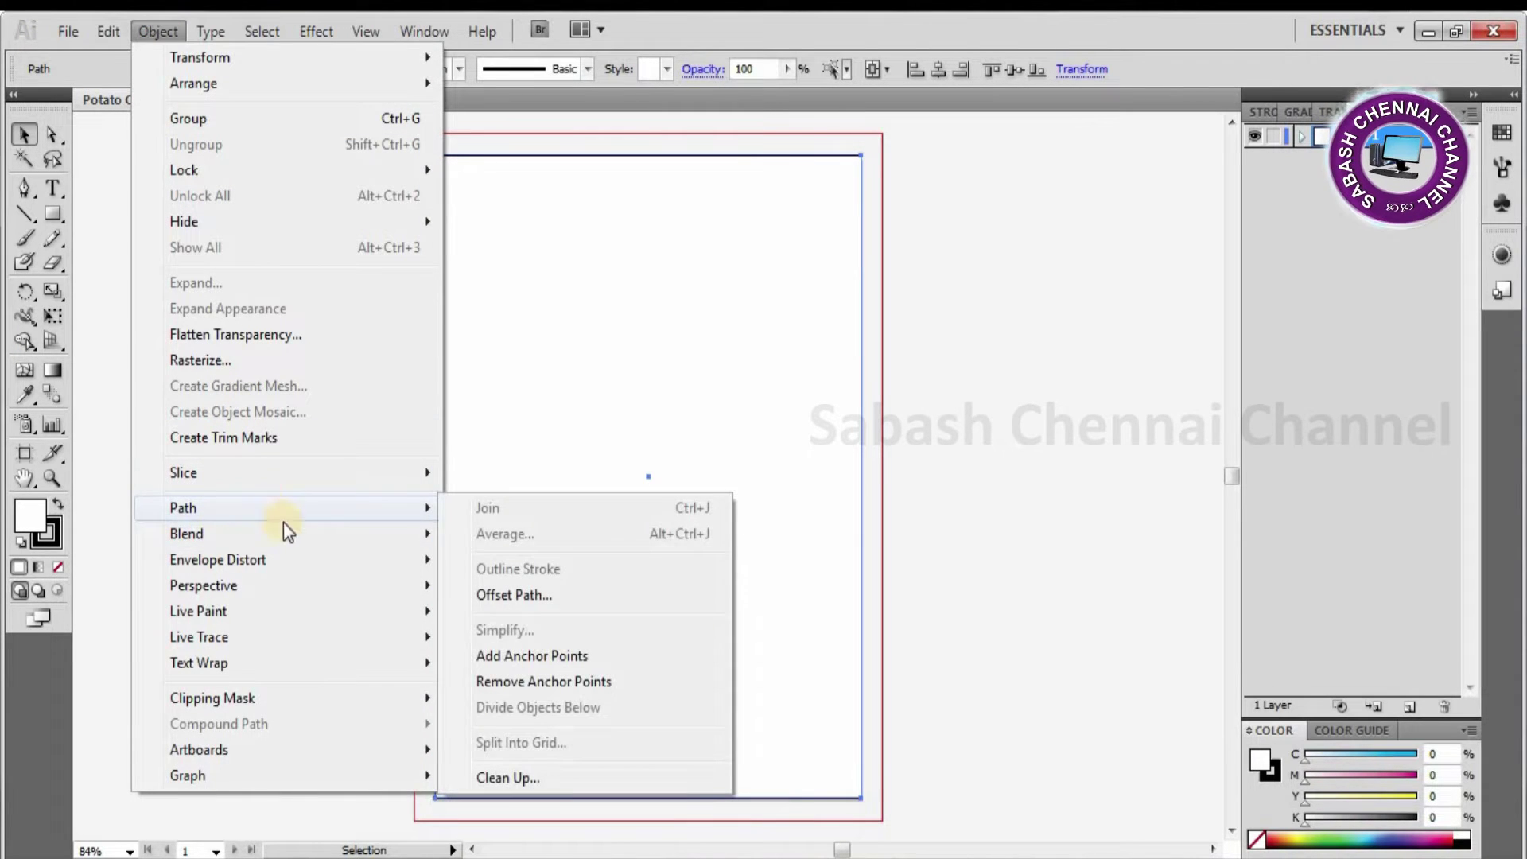
click(566, 597)
text(-8)
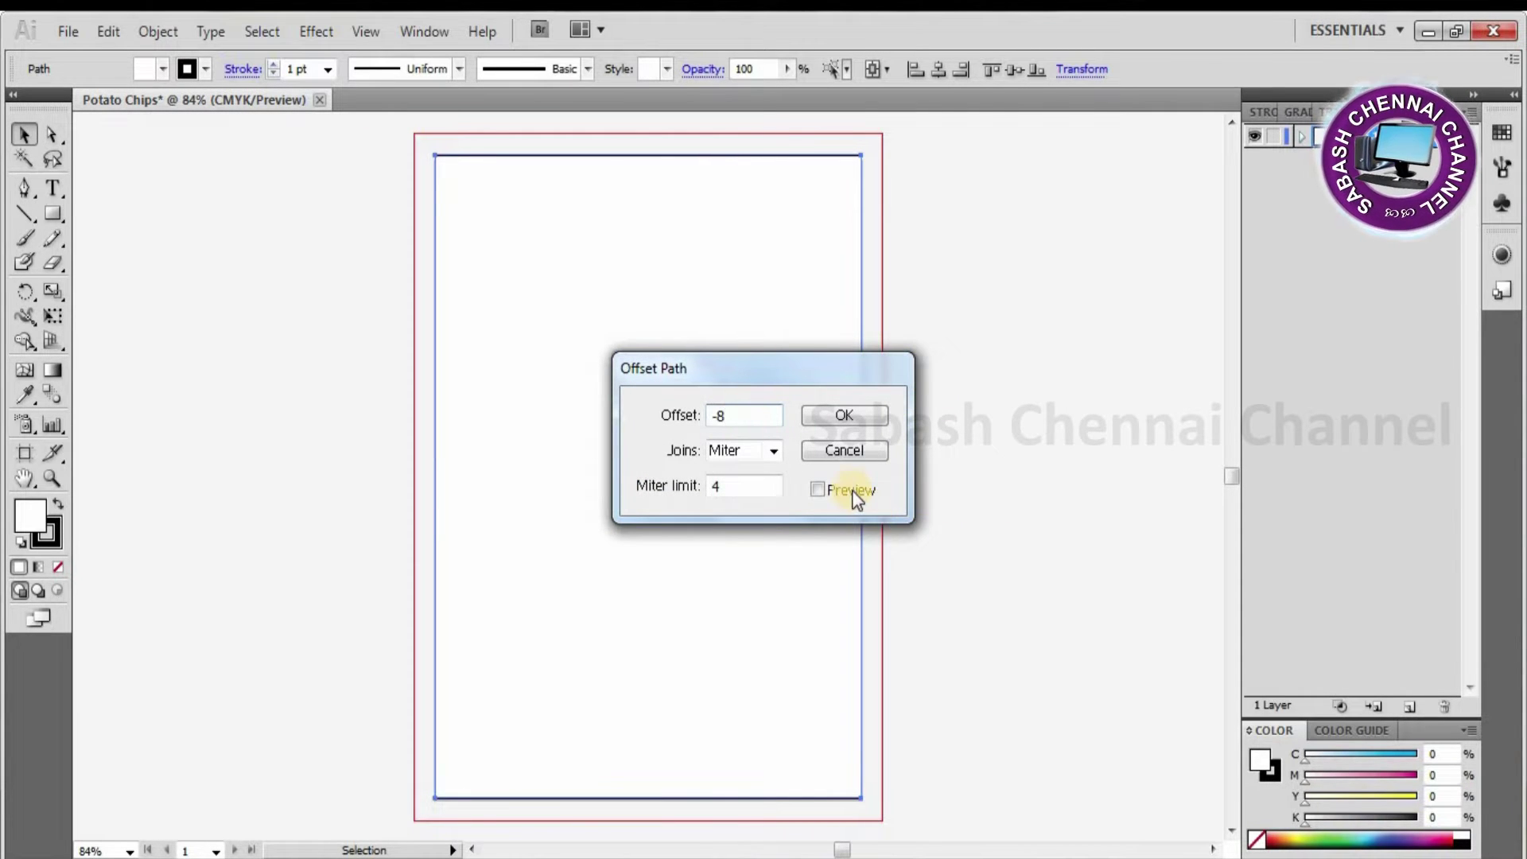
click(851, 492)
click(860, 418)
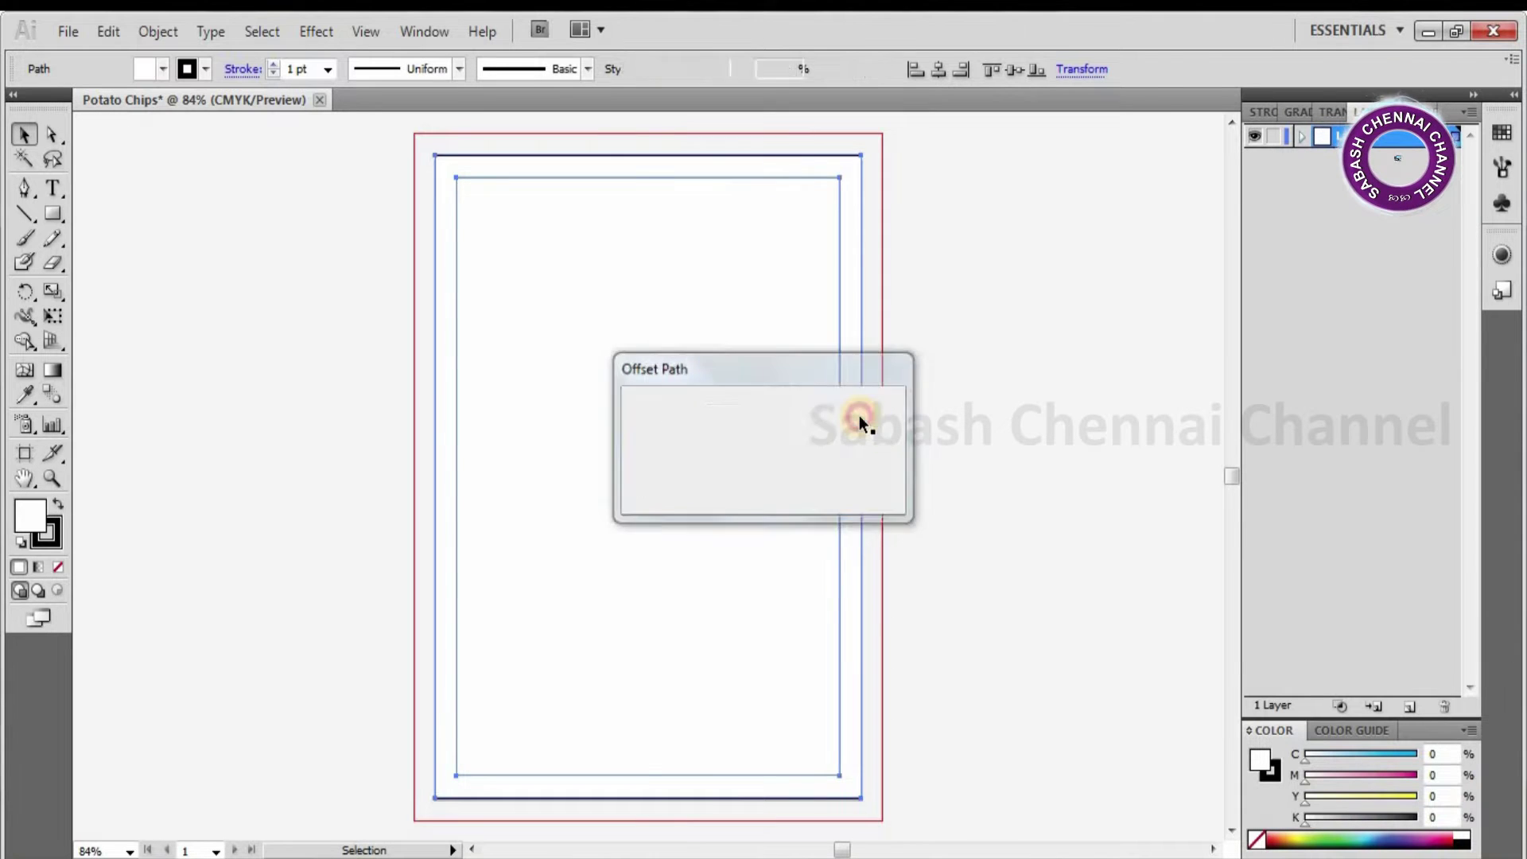
click(52, 213)
- Draw a rectangle spanning the full bleed area from corner to corner
drag(414, 134, 883, 650)
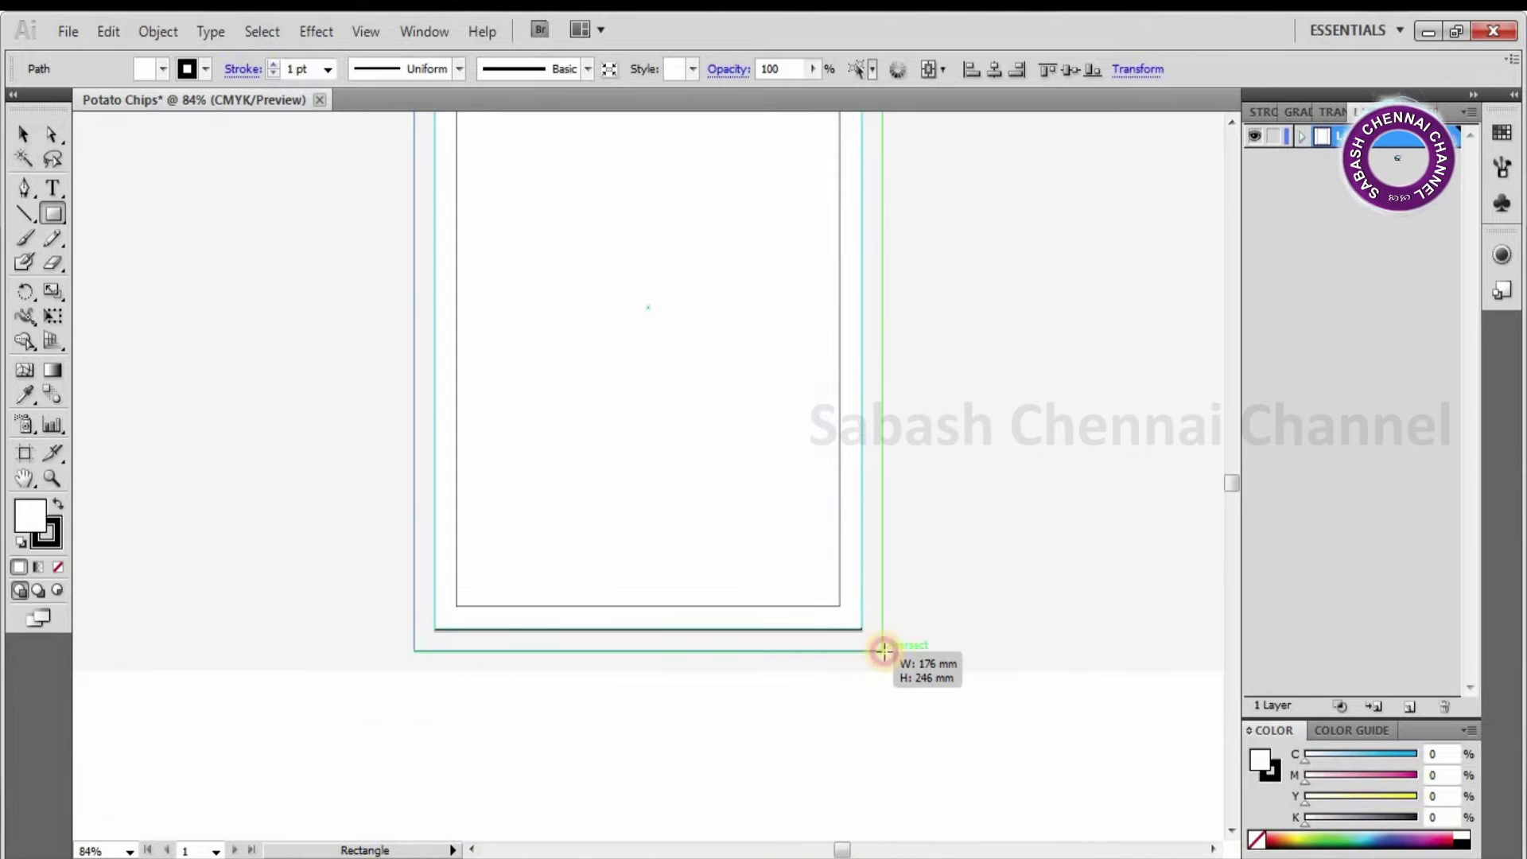
drag(883, 652, 883, 650)
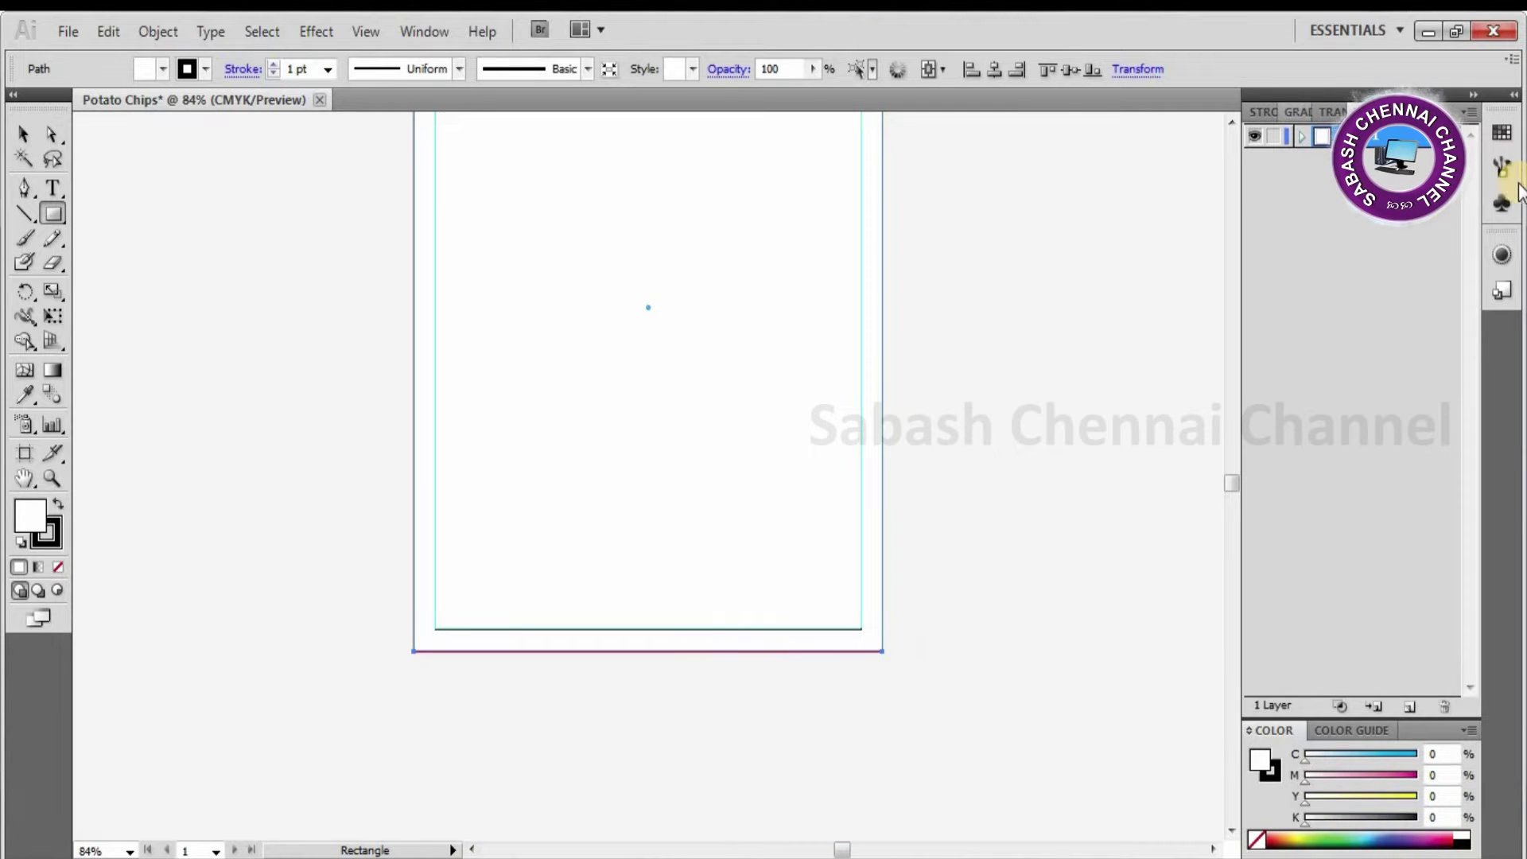
click(23, 134)
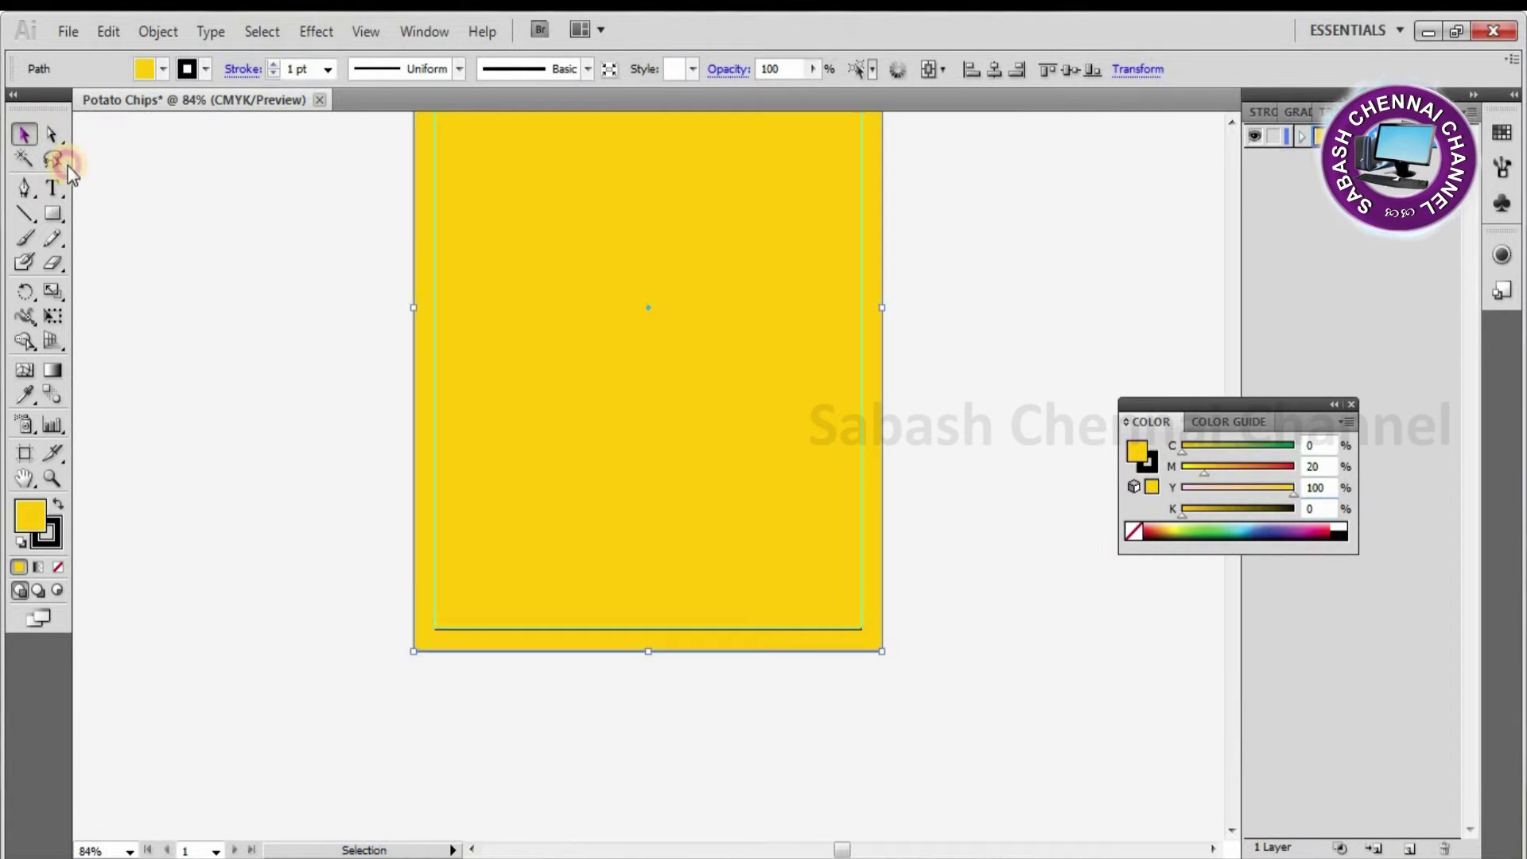
- Fill the bleed rectangle with golden orange (0/34/100/0)
double_click(1138, 453)
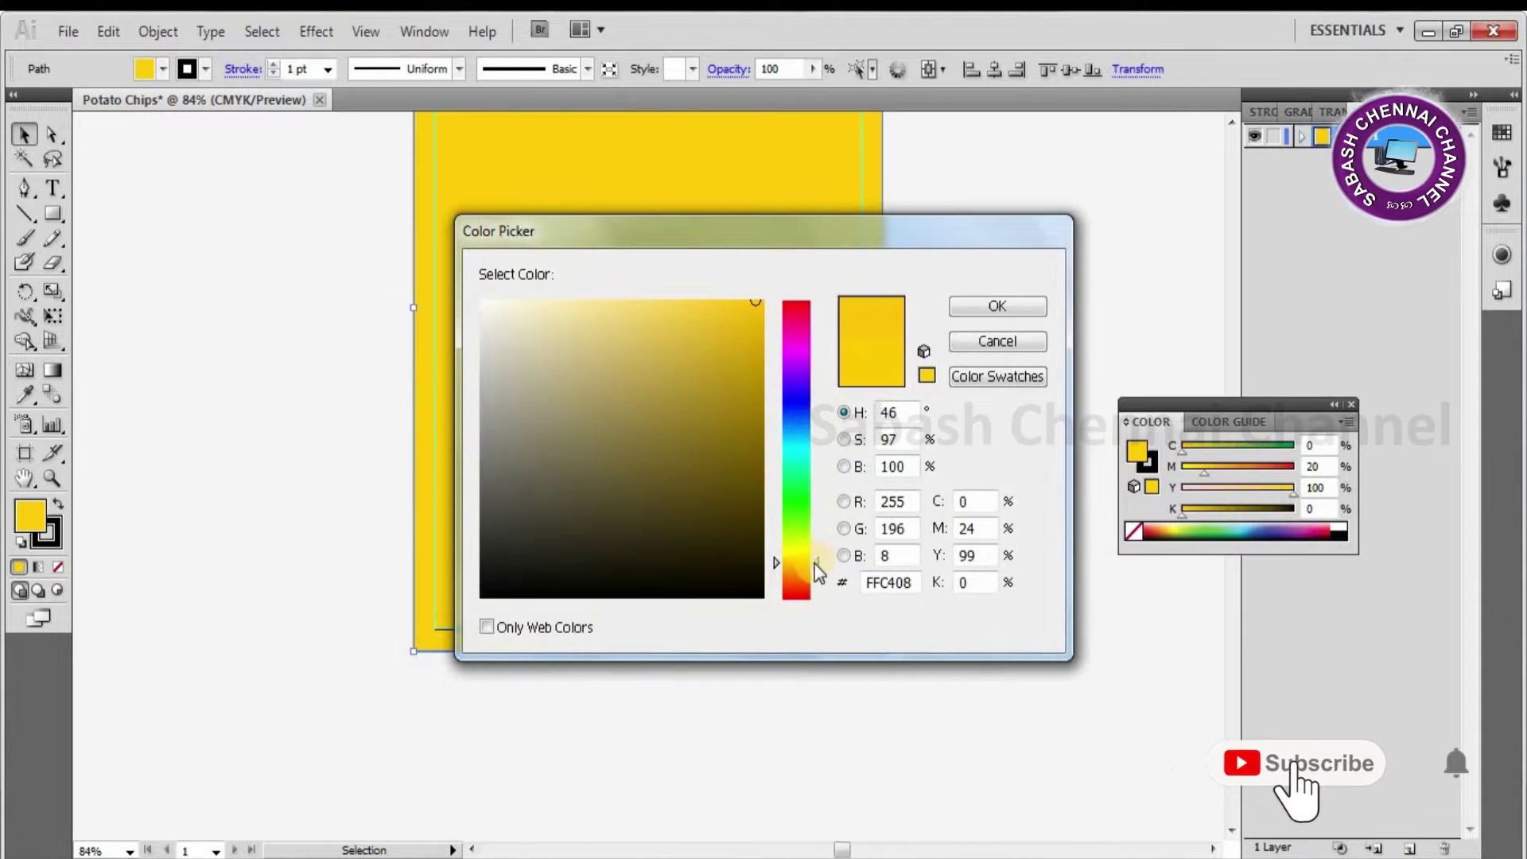
click(819, 570)
click(818, 552)
drag(818, 552, 815, 557)
click(1019, 312)
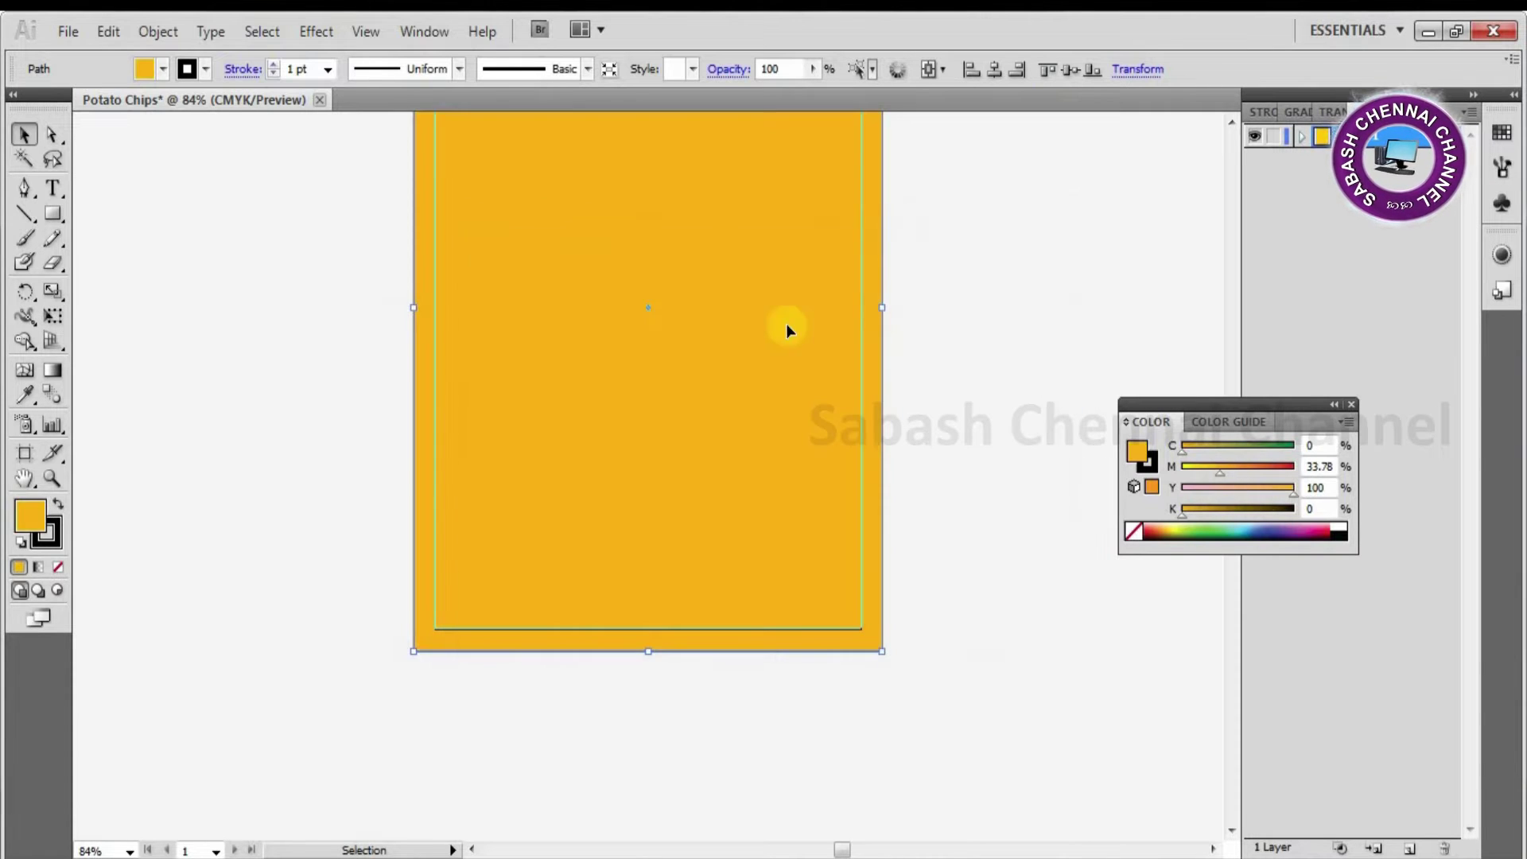
key(ctrl+minus)
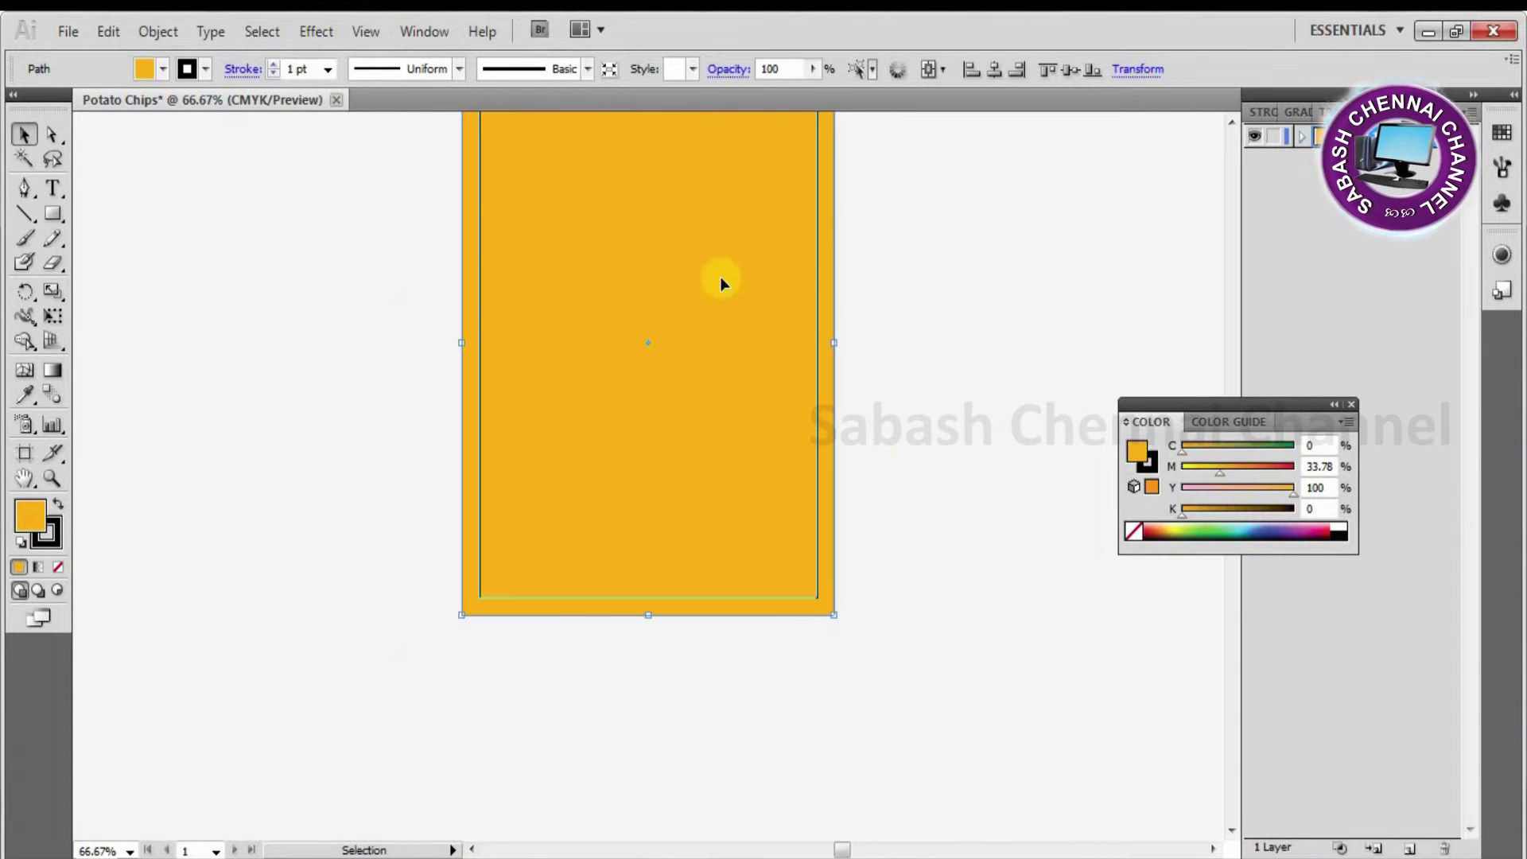
mouse_move(715, 258)
mouse_down()
mouse_move(695, 490)
mouse_move(694, 475)
mouse_up()
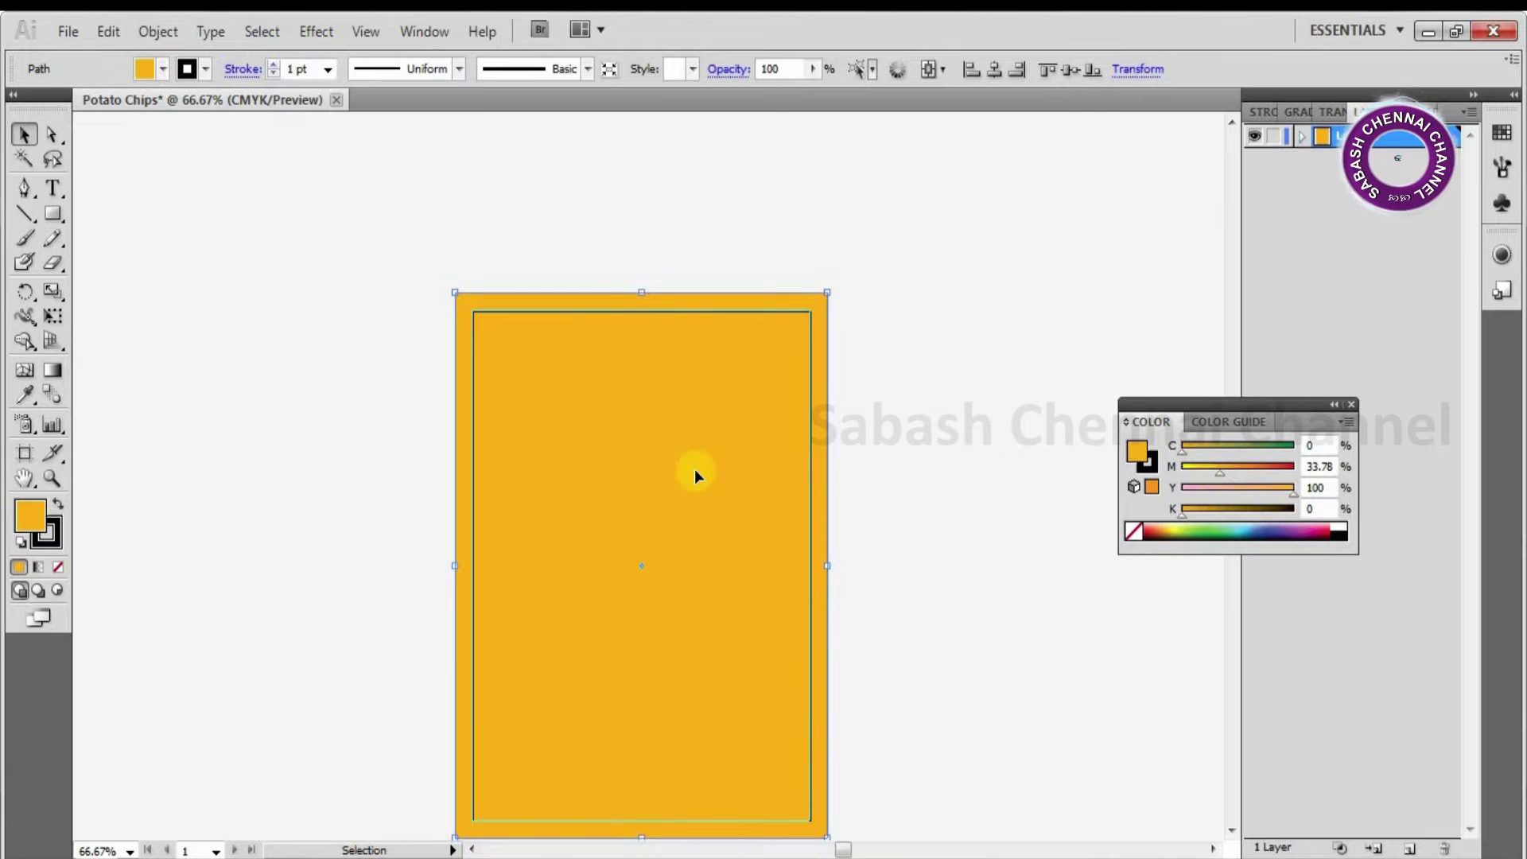
- Show the rulers and place a horizontal guide on the artboard
key(ctrl+r)
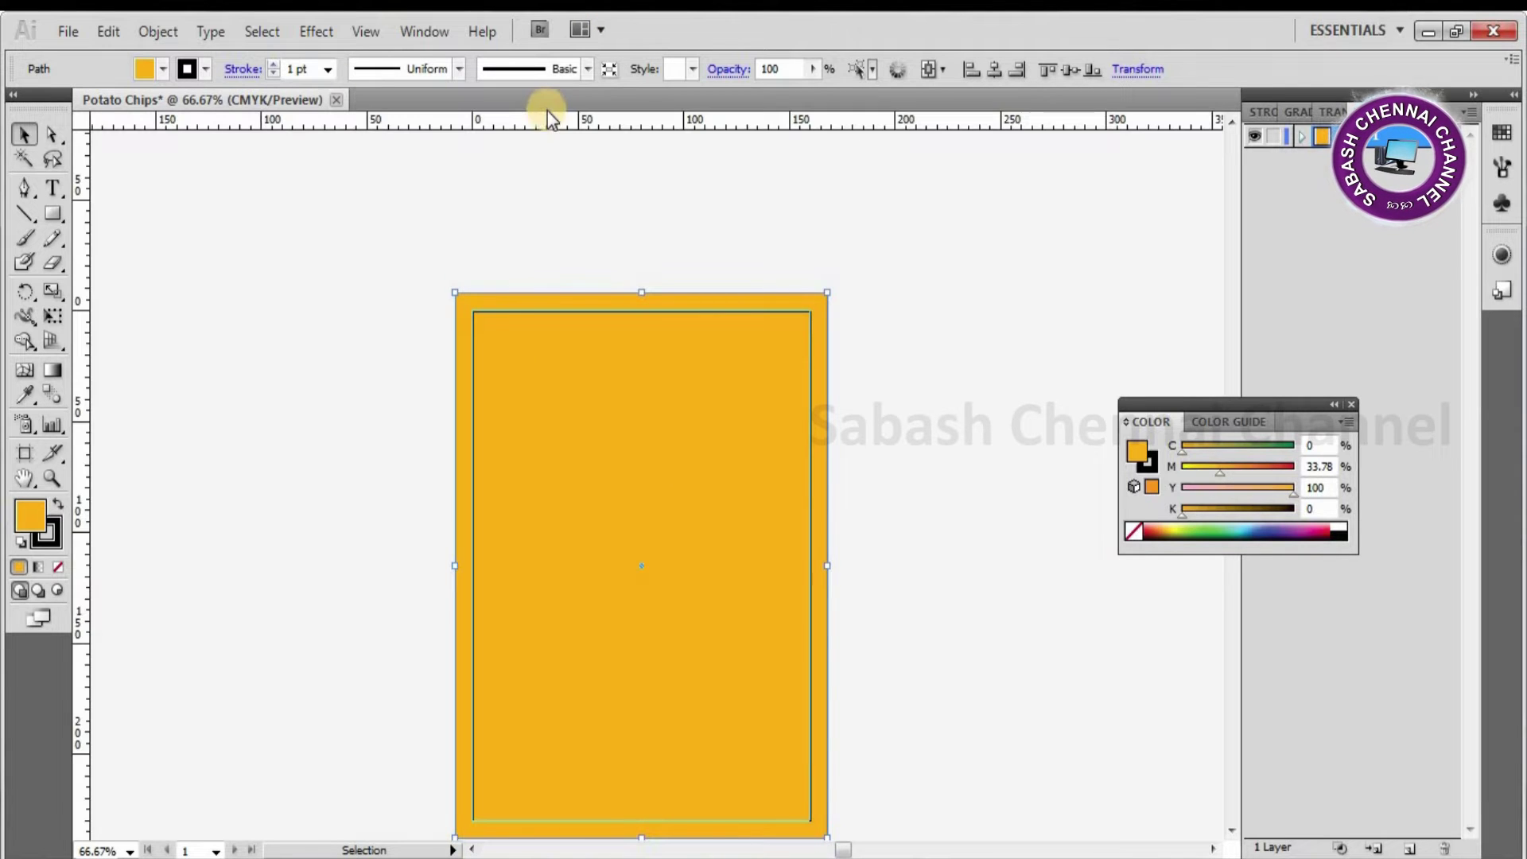
drag(582, 120, 560, 346)
drag(692, 571, 707, 474)
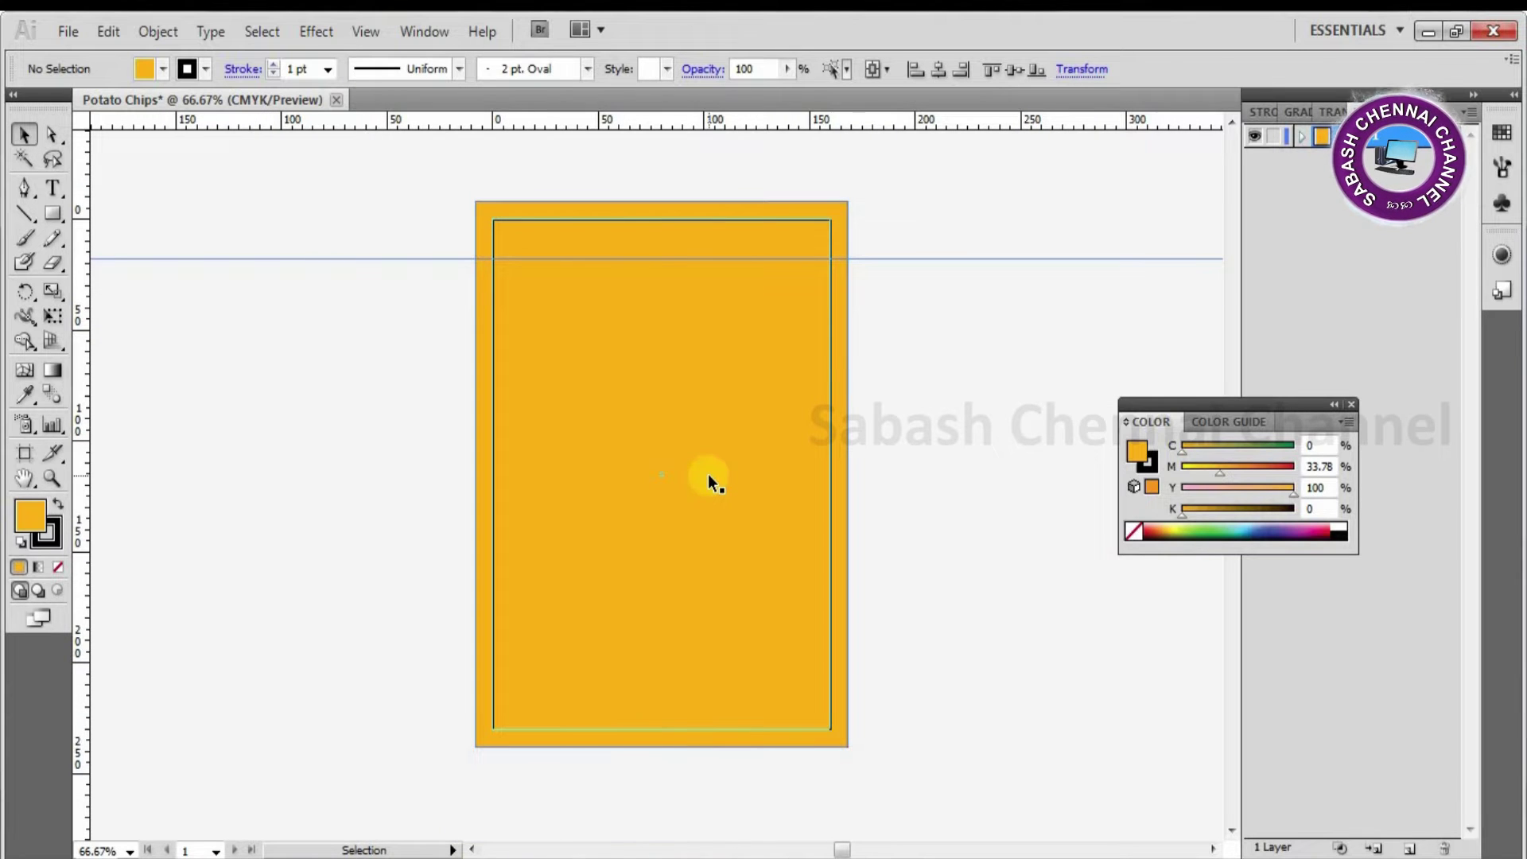
- Draw a wavy Pen path across the middle, extending past both side edges
key(p)
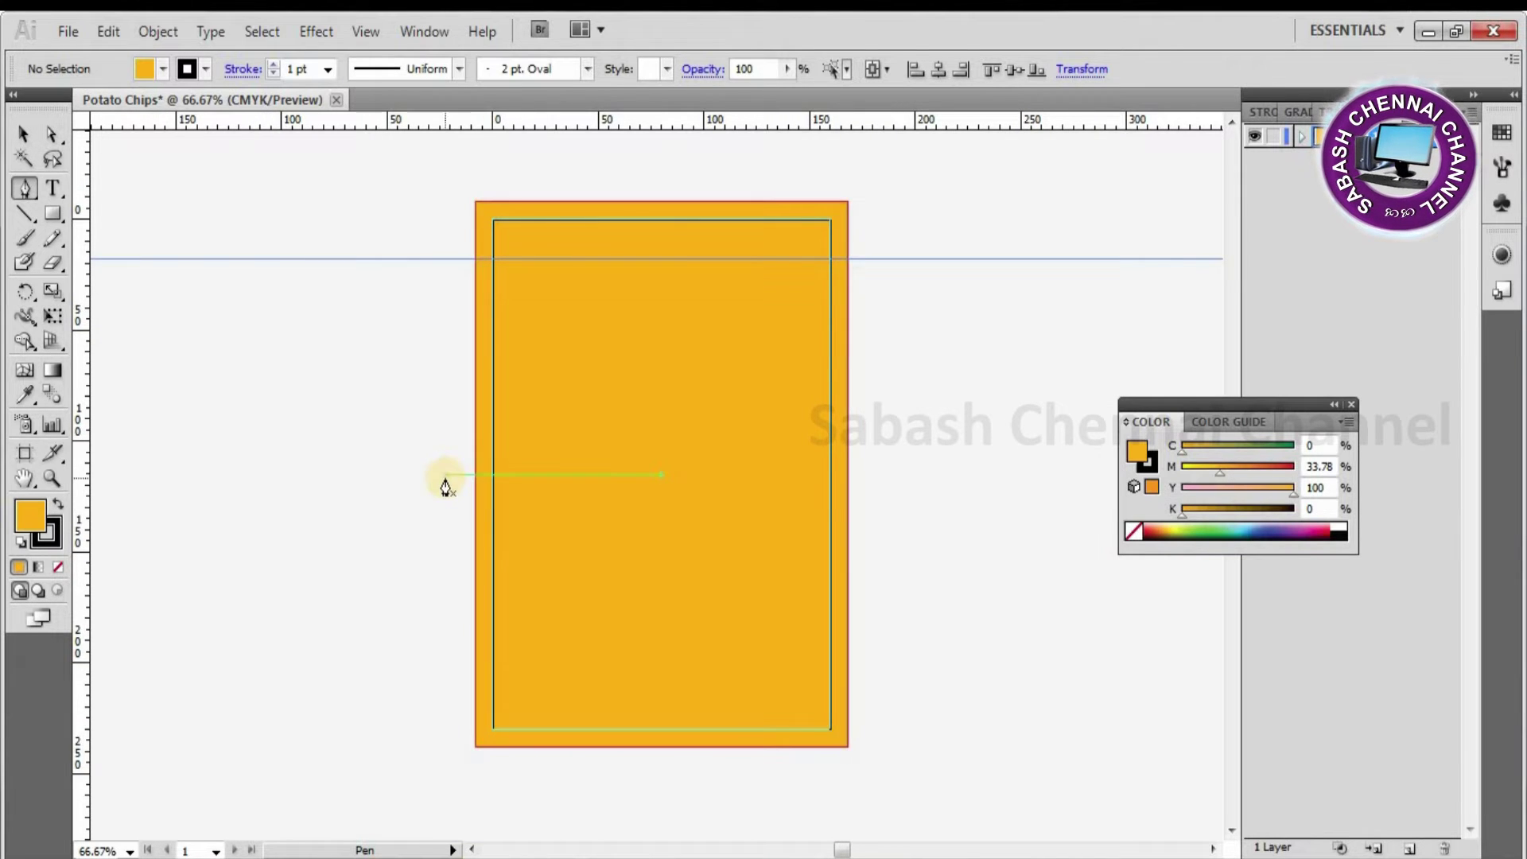
drag(463, 465, 575, 453)
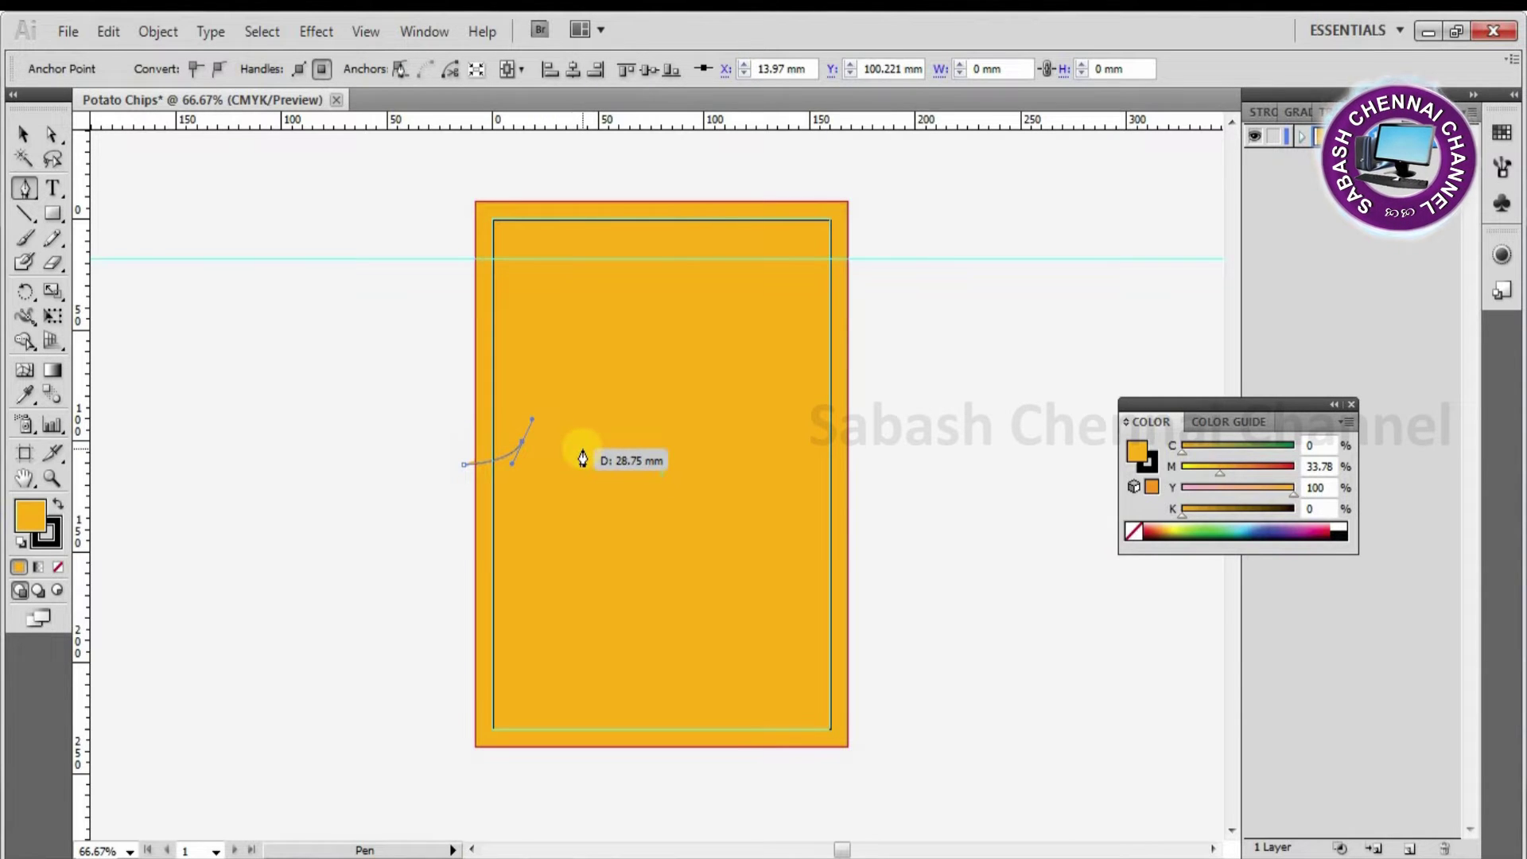
drag(589, 423, 607, 400)
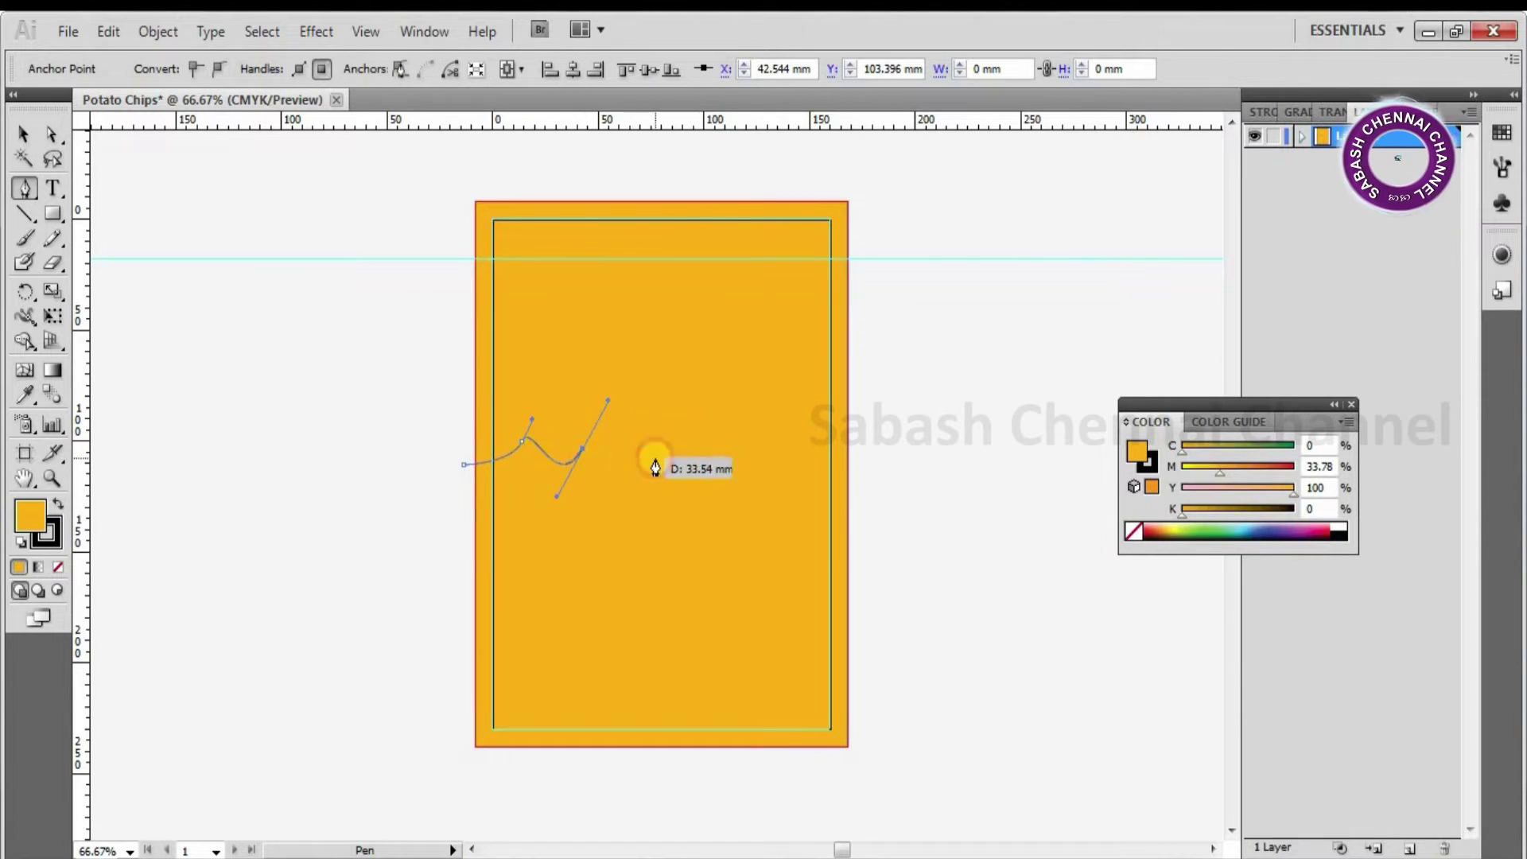
click(582, 449)
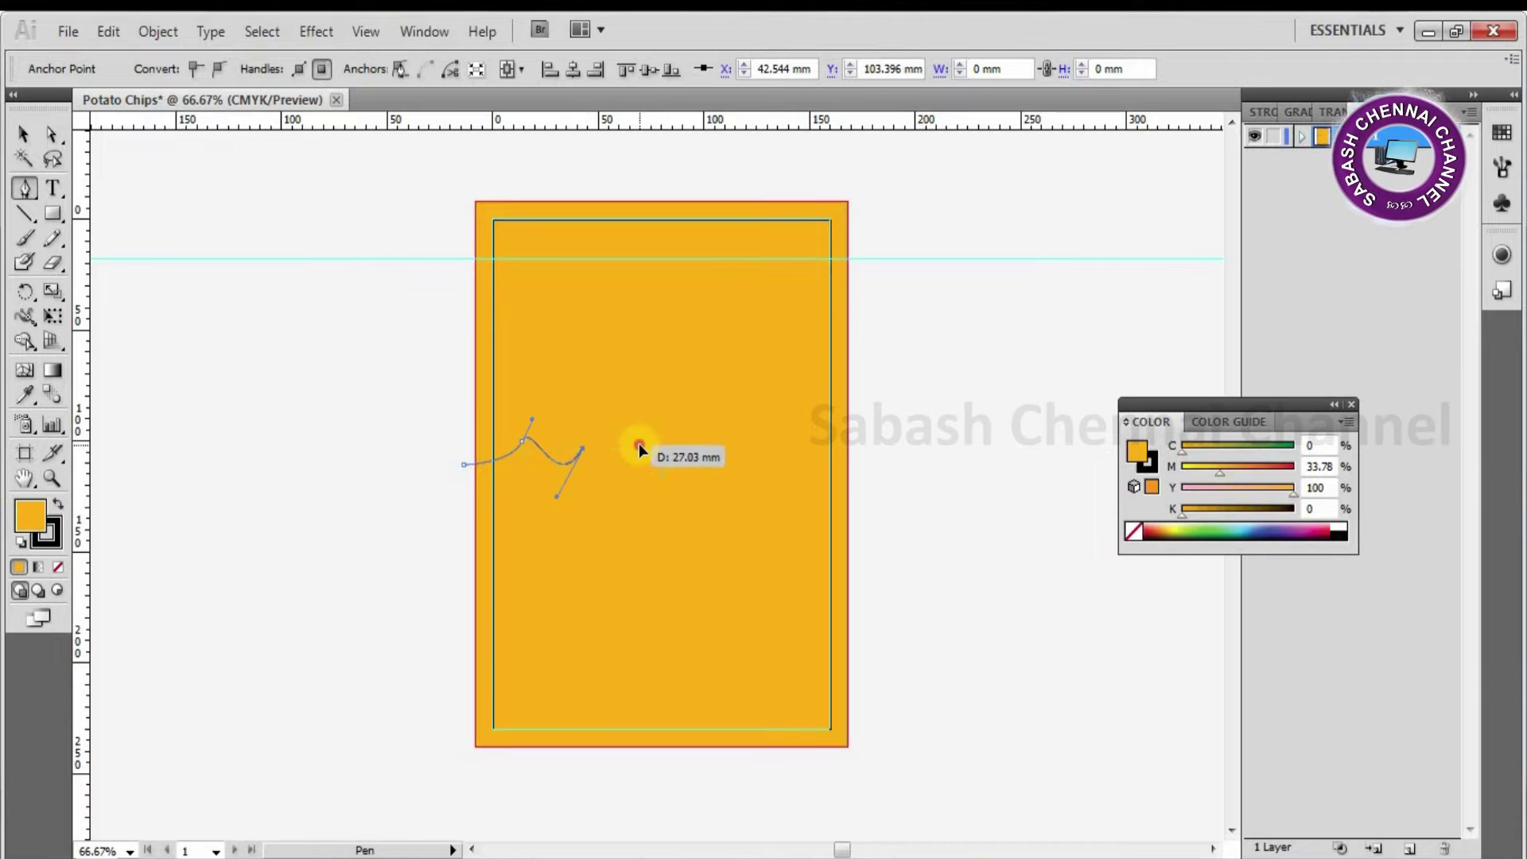
drag(647, 475, 695, 455)
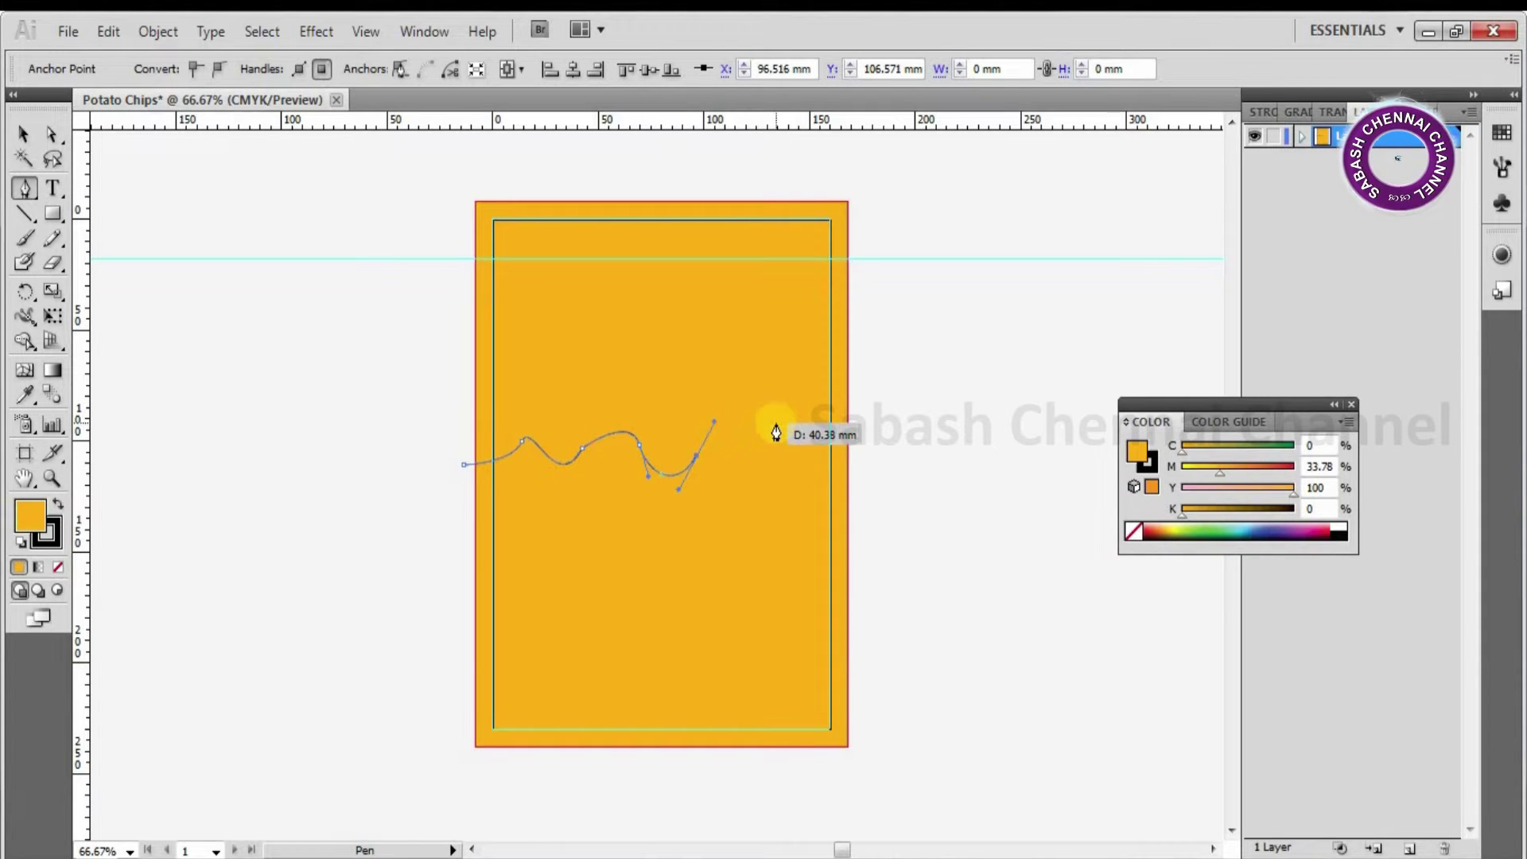
drag(776, 430, 808, 476)
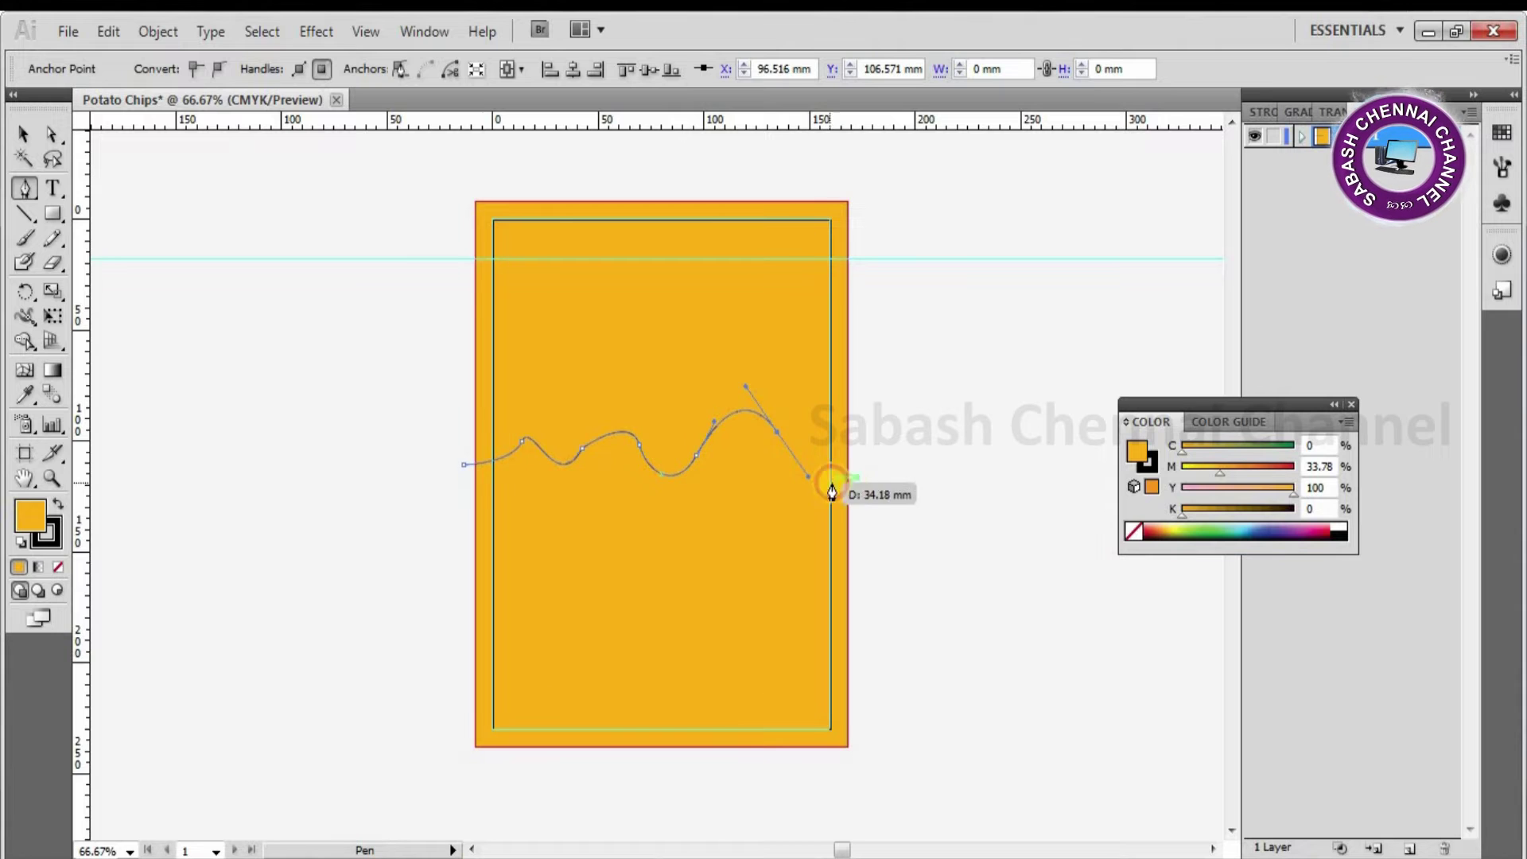
drag(56, 262, 126, 283)
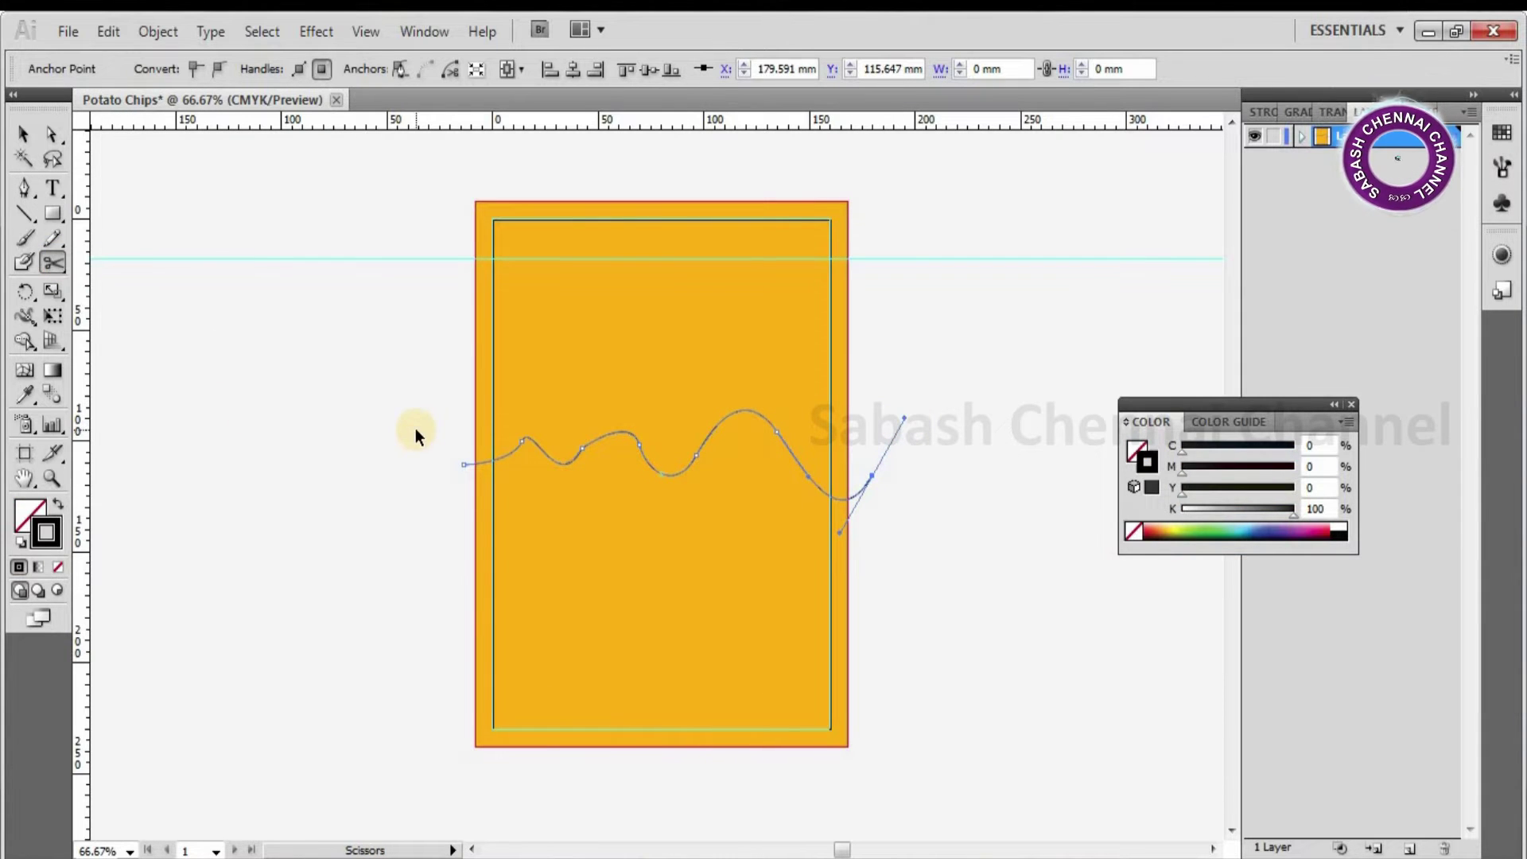
key(ctrl+plus)
key(ctrl+plus)
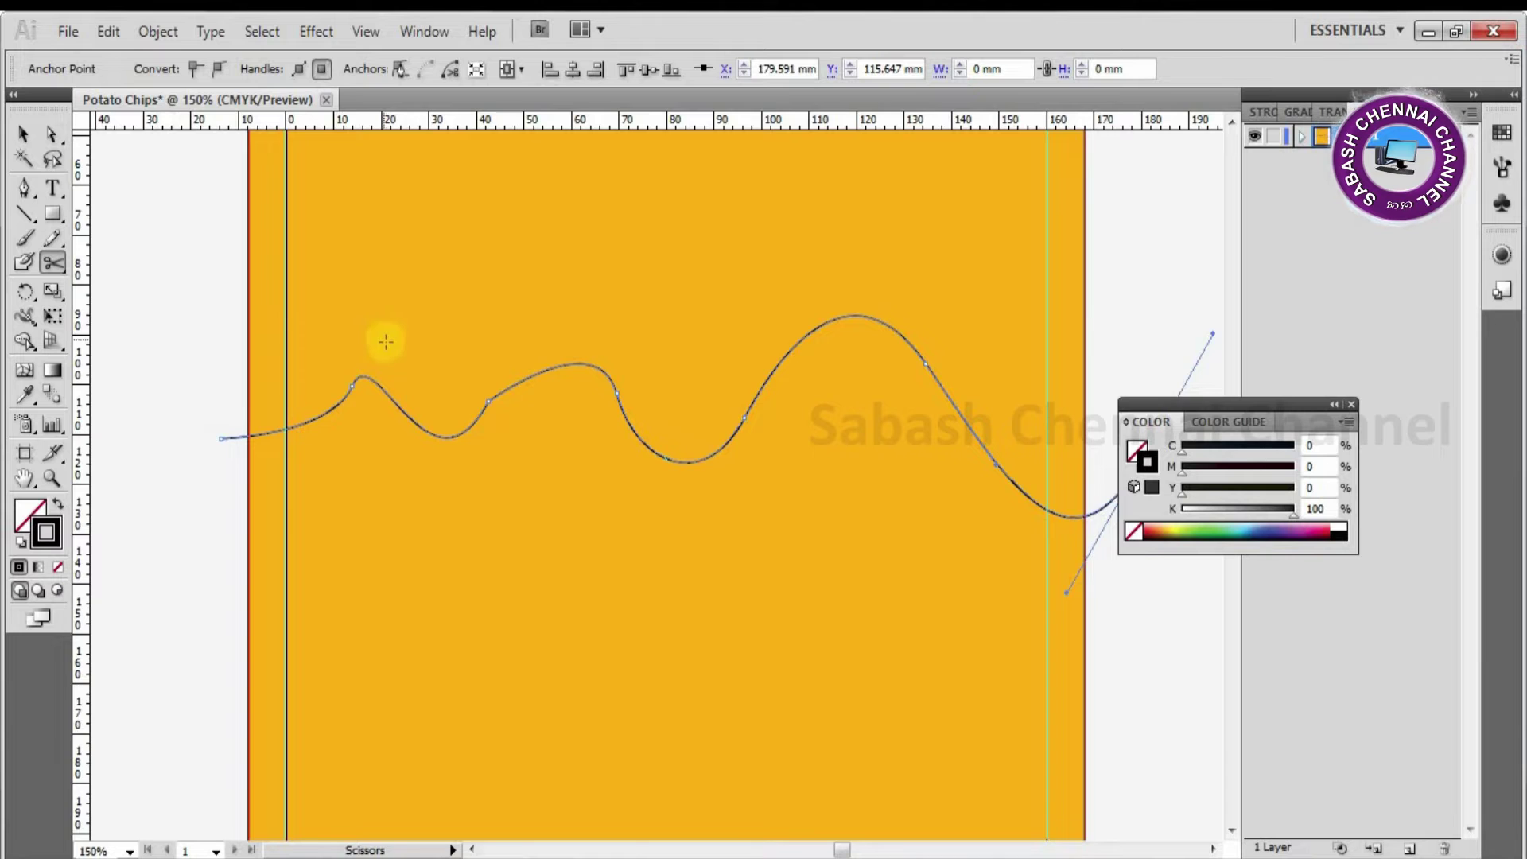
key(ctrl+plus)
key(ctrl+plus)
- Cut the wave with Scissors where it crosses the artboard's left and right edges
mouse_move(392, 348)
mouse_down()
mouse_move(571, 450)
mouse_move(739, 508)
mouse_up()
drag(215, 511, 403, 487)
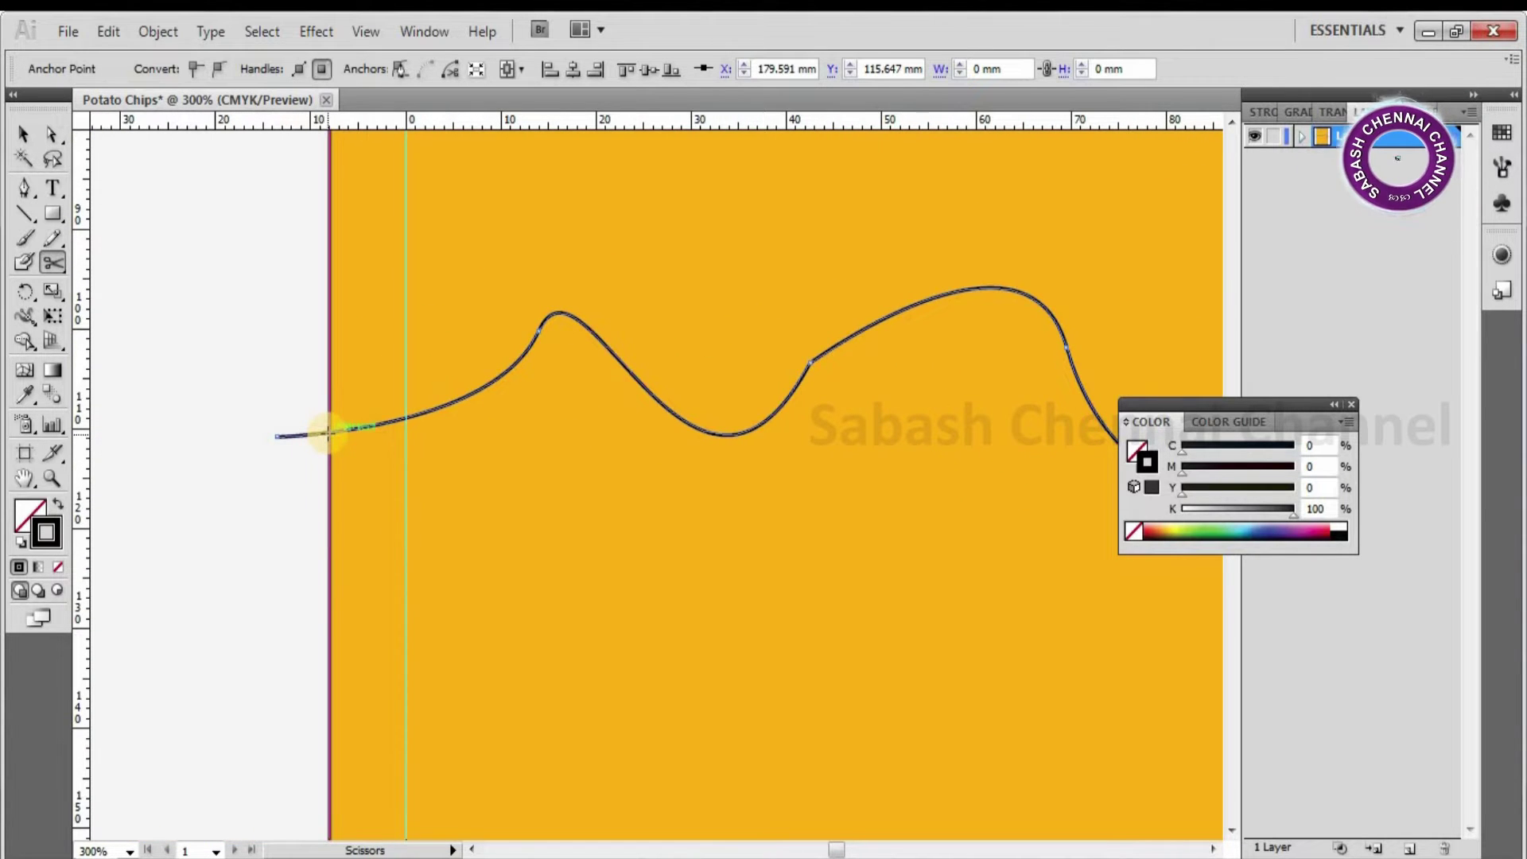
key(ctrl+plus)
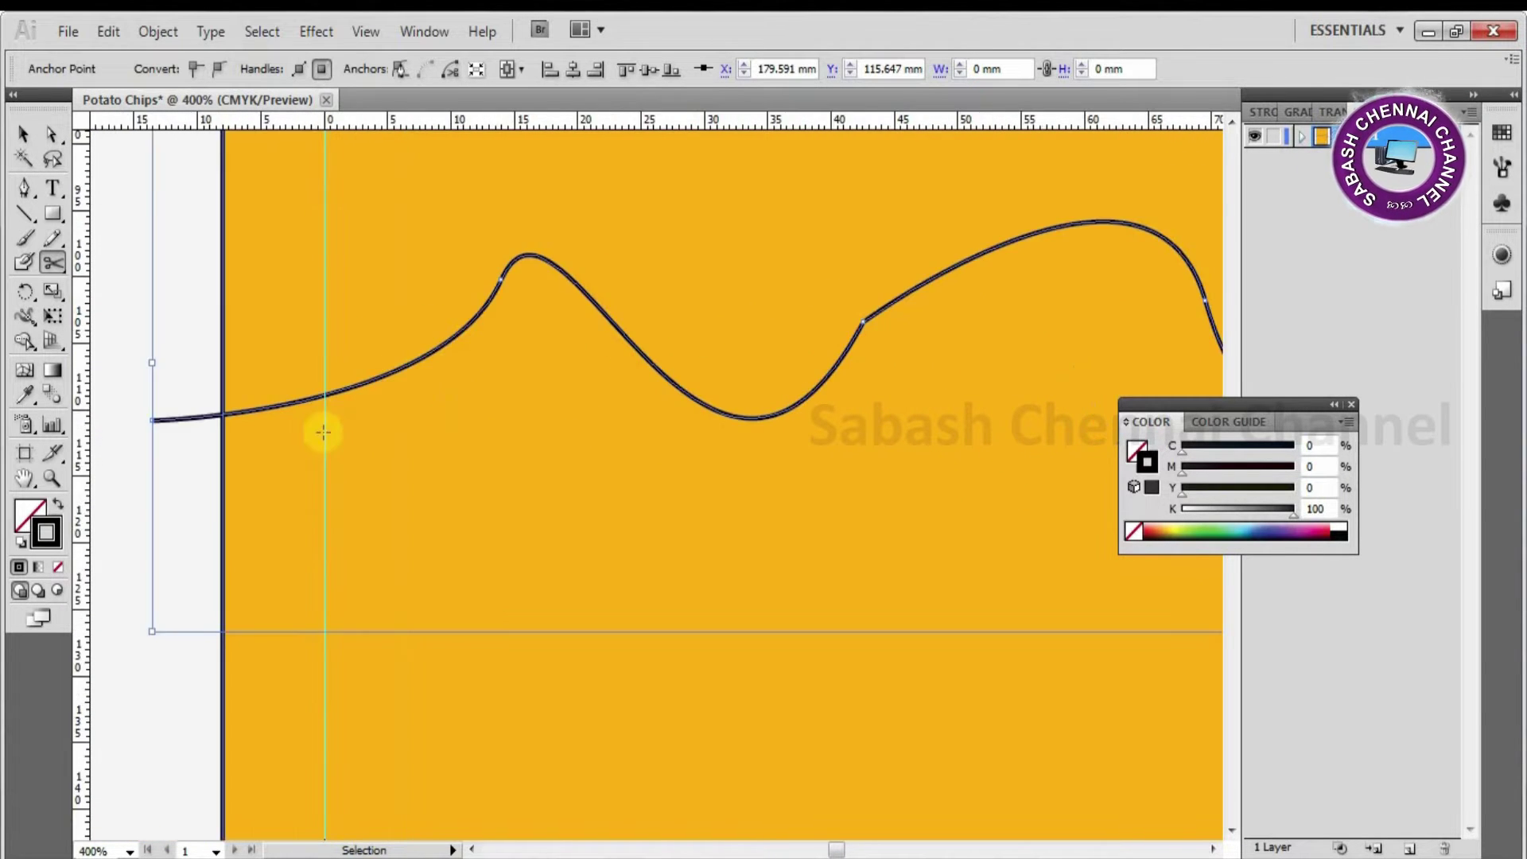
drag(206, 424, 430, 418)
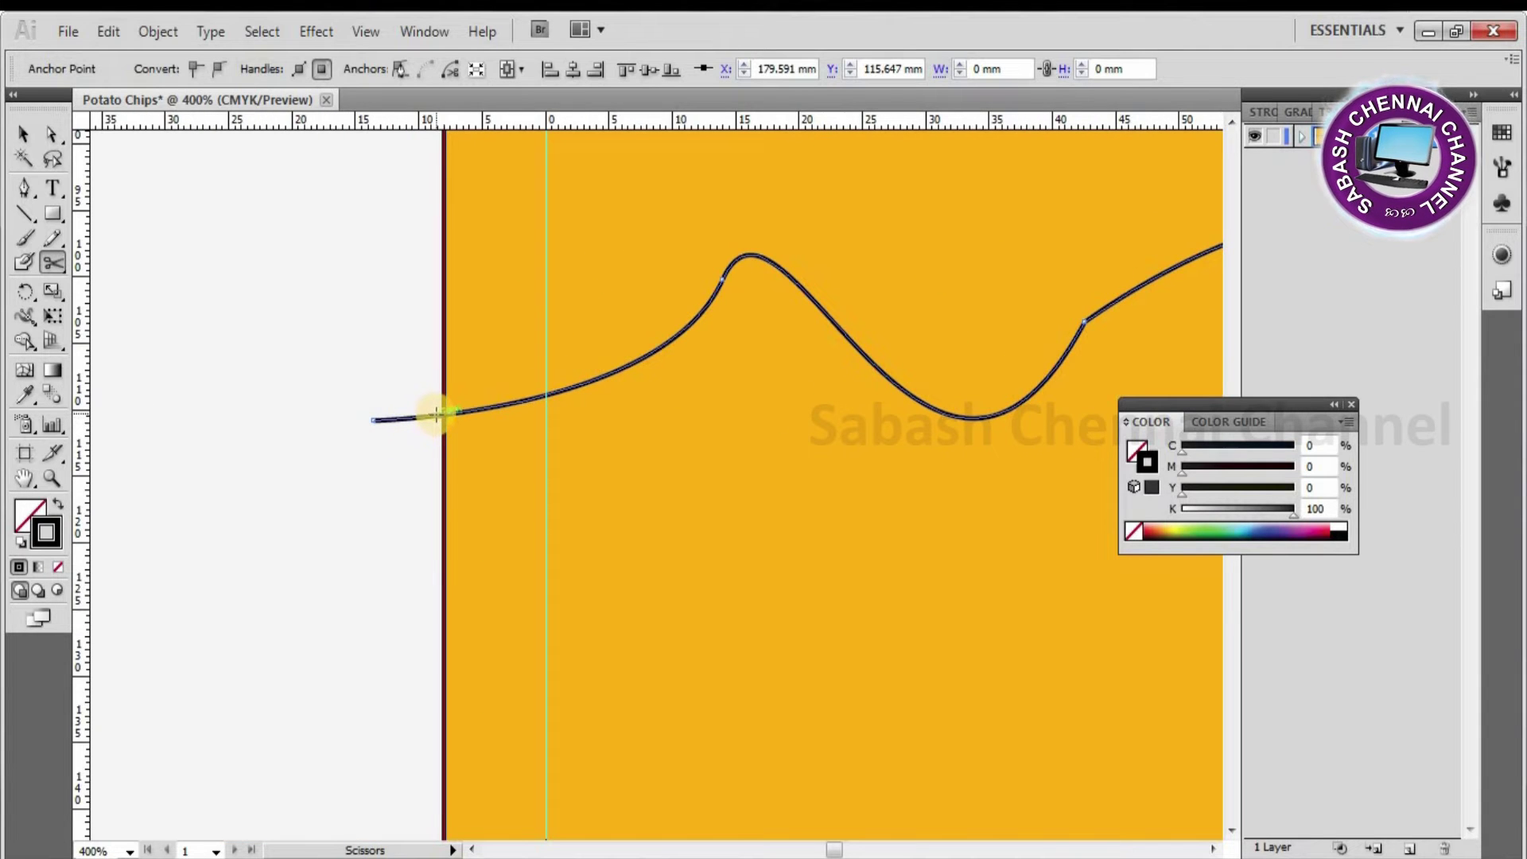
click(442, 414)
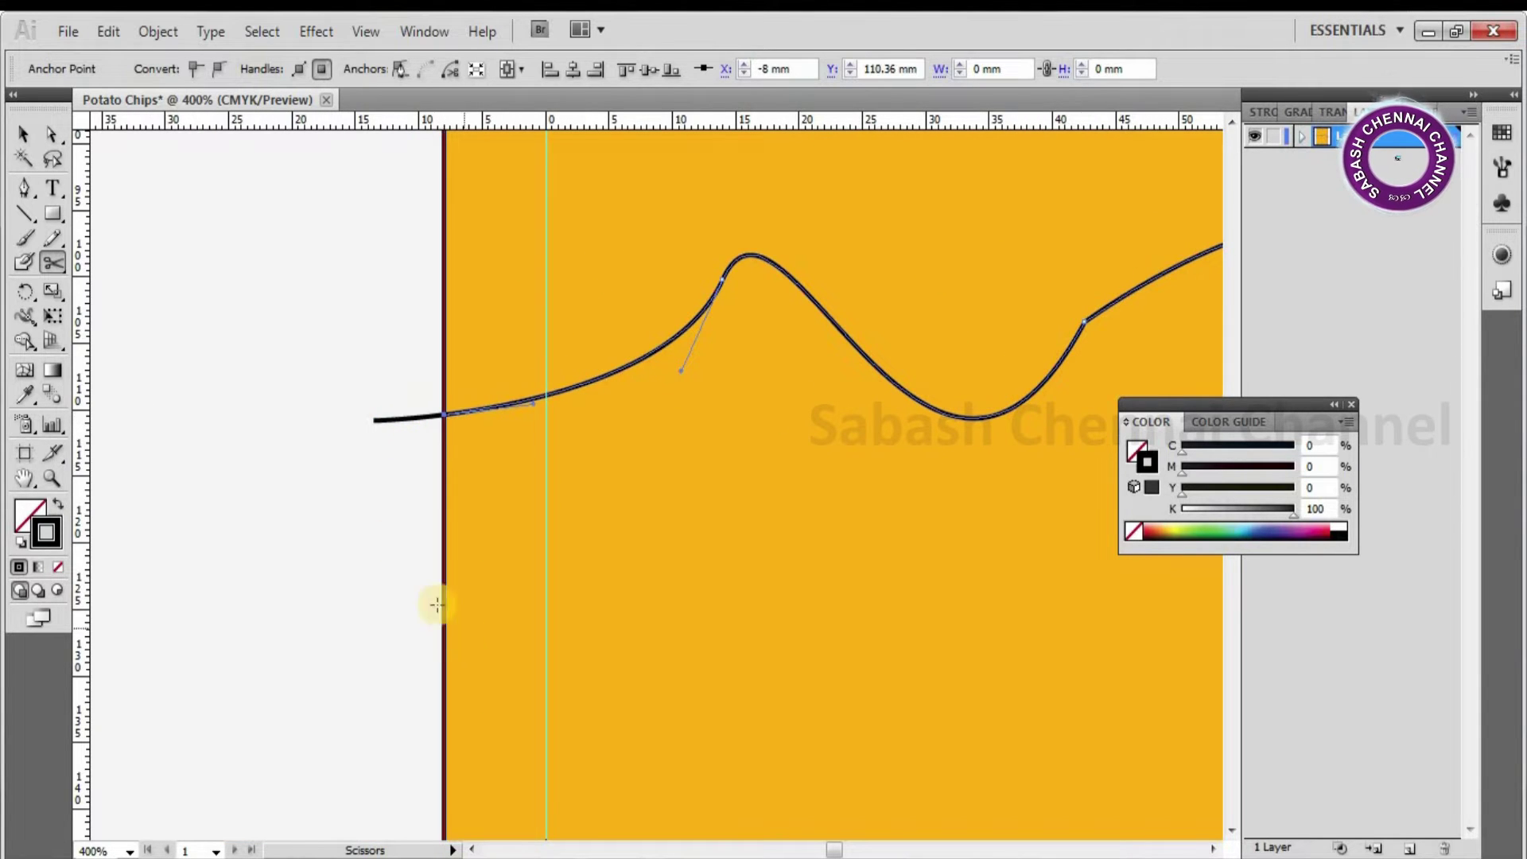
drag(836, 535, 61, 495)
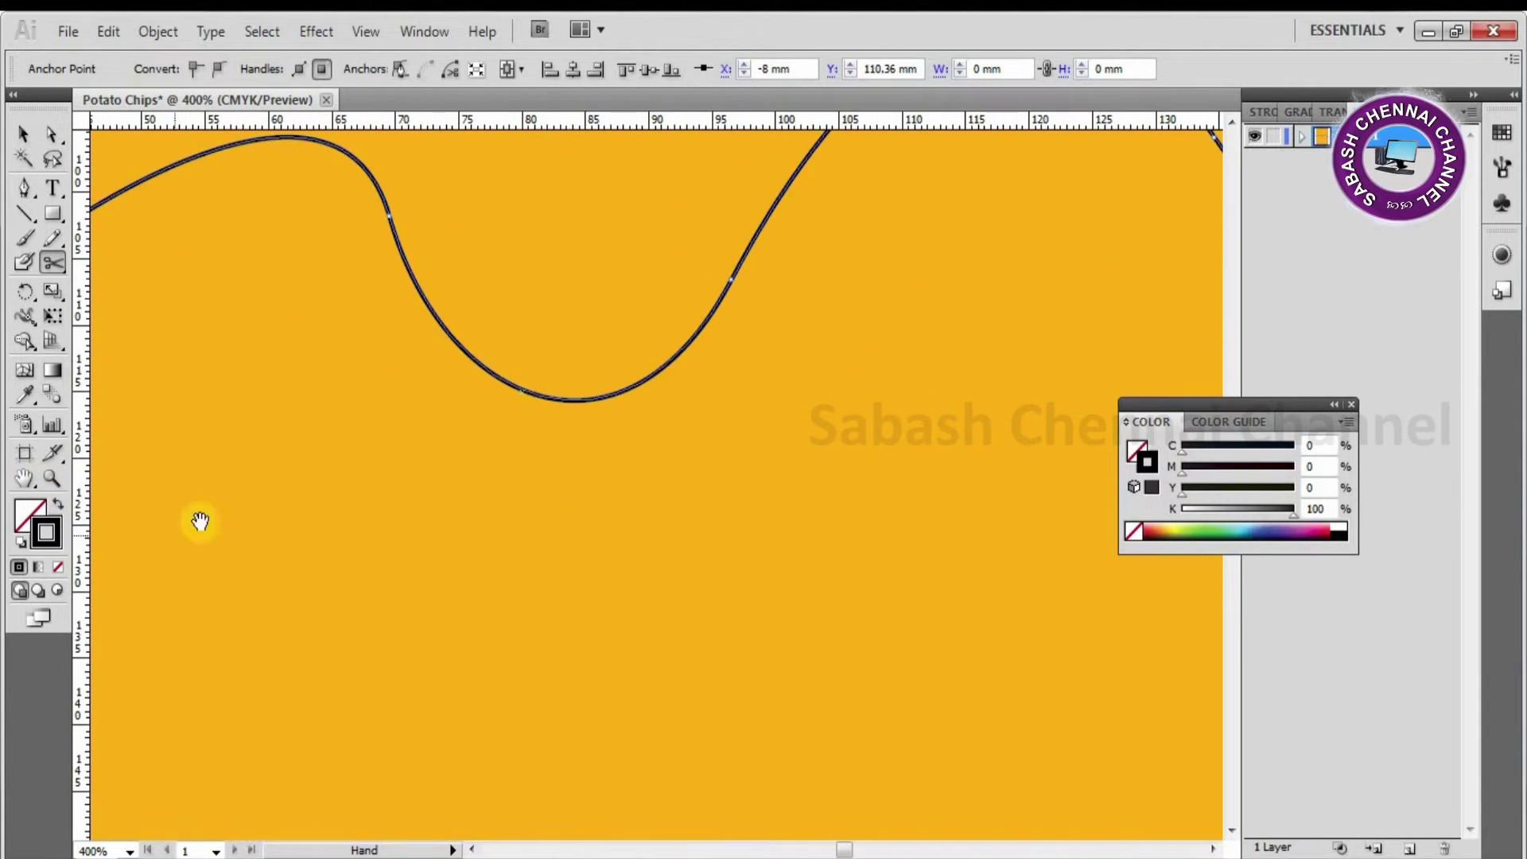
drag(937, 477, 147, 485)
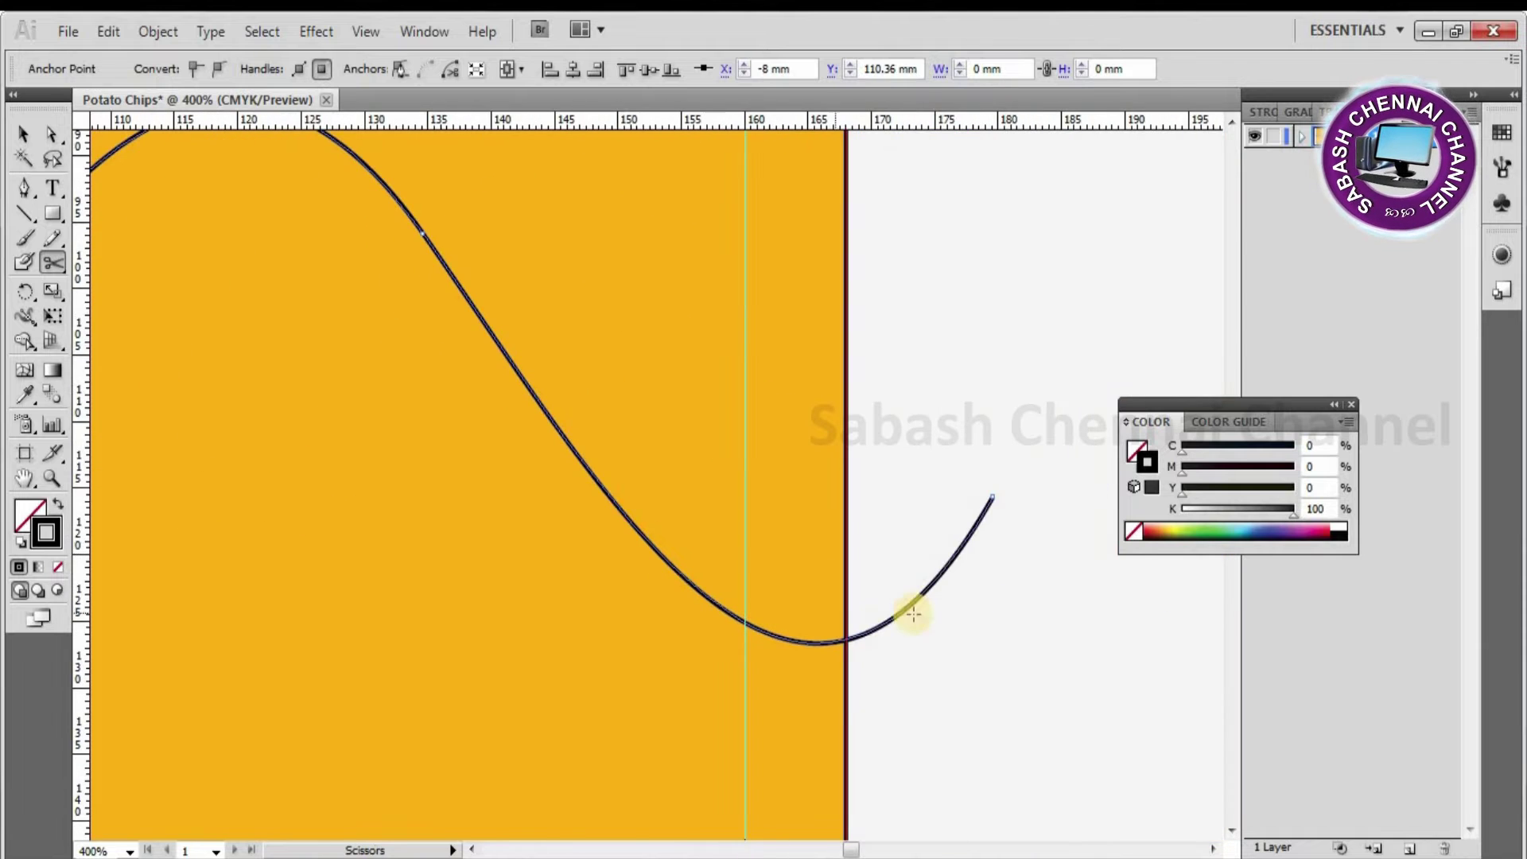
click(846, 636)
- Delete the overhanging right piece and the stray straight segment
key(v)
click(24, 136)
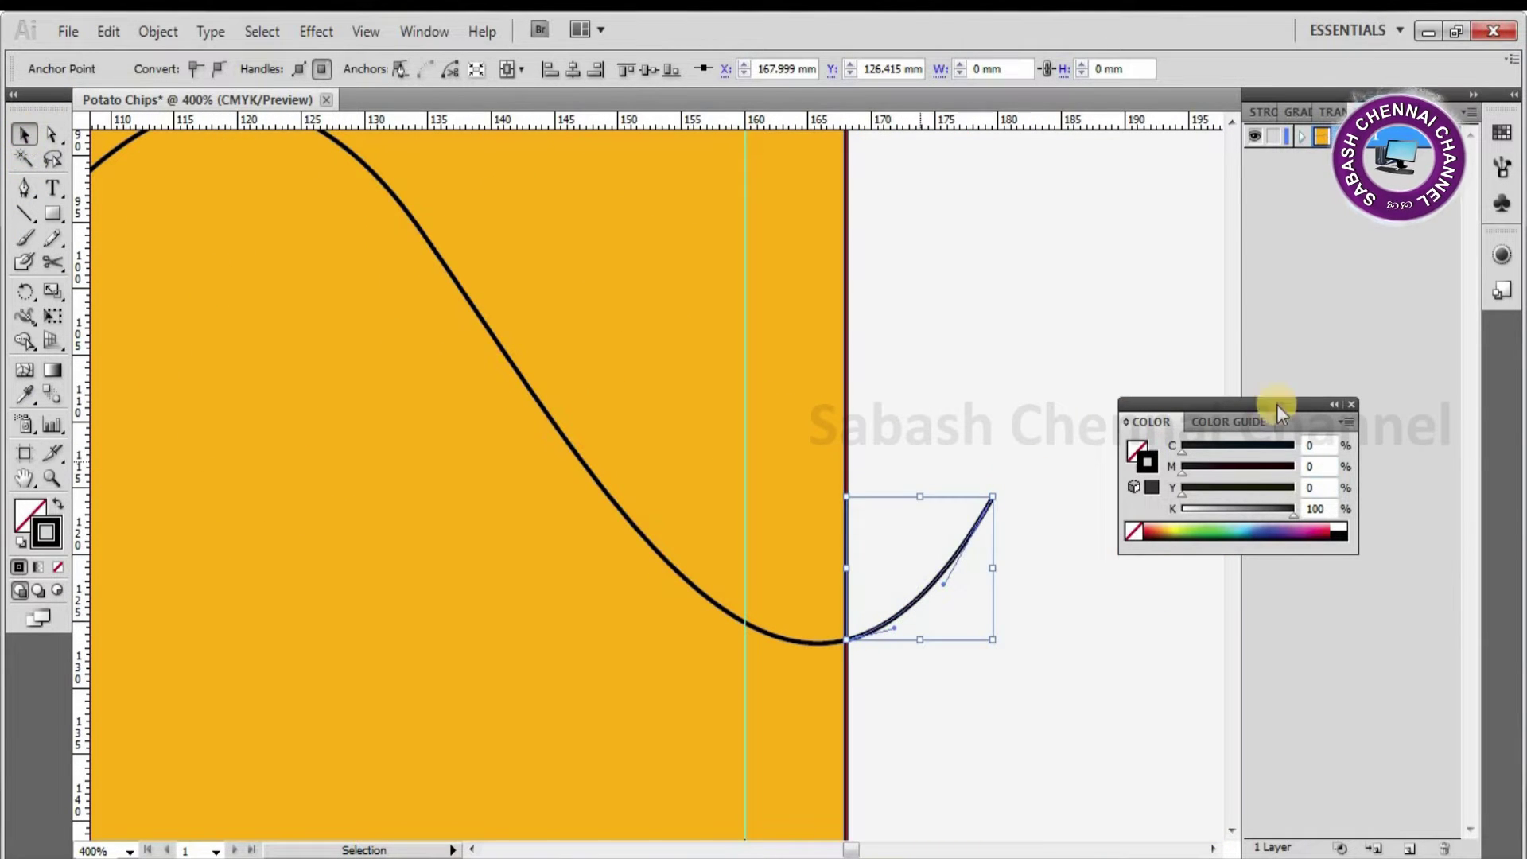
key(Delete)
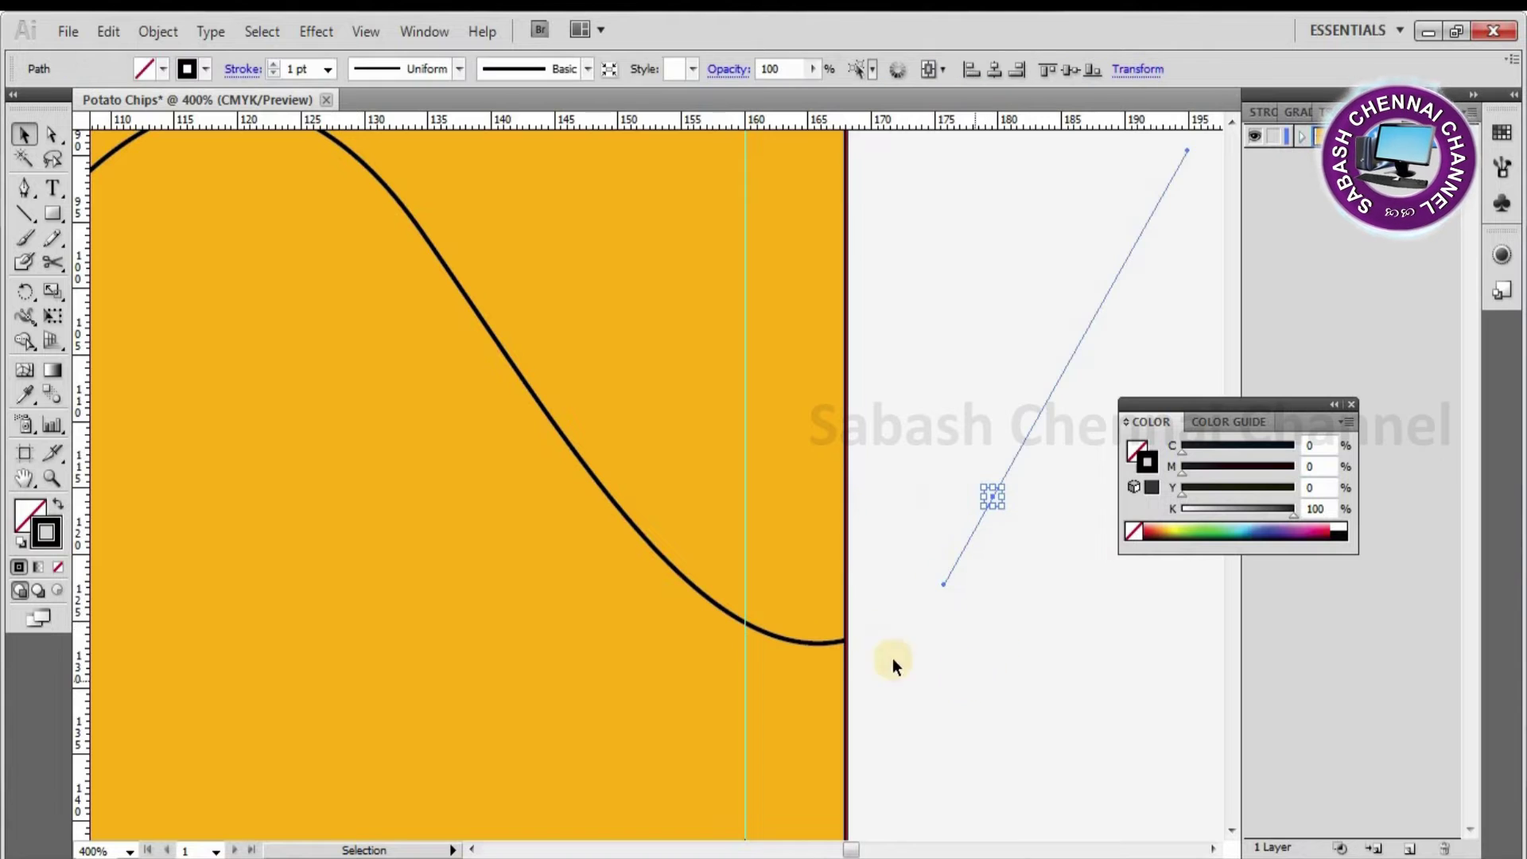
drag(921, 407, 1067, 565)
key(Delete)
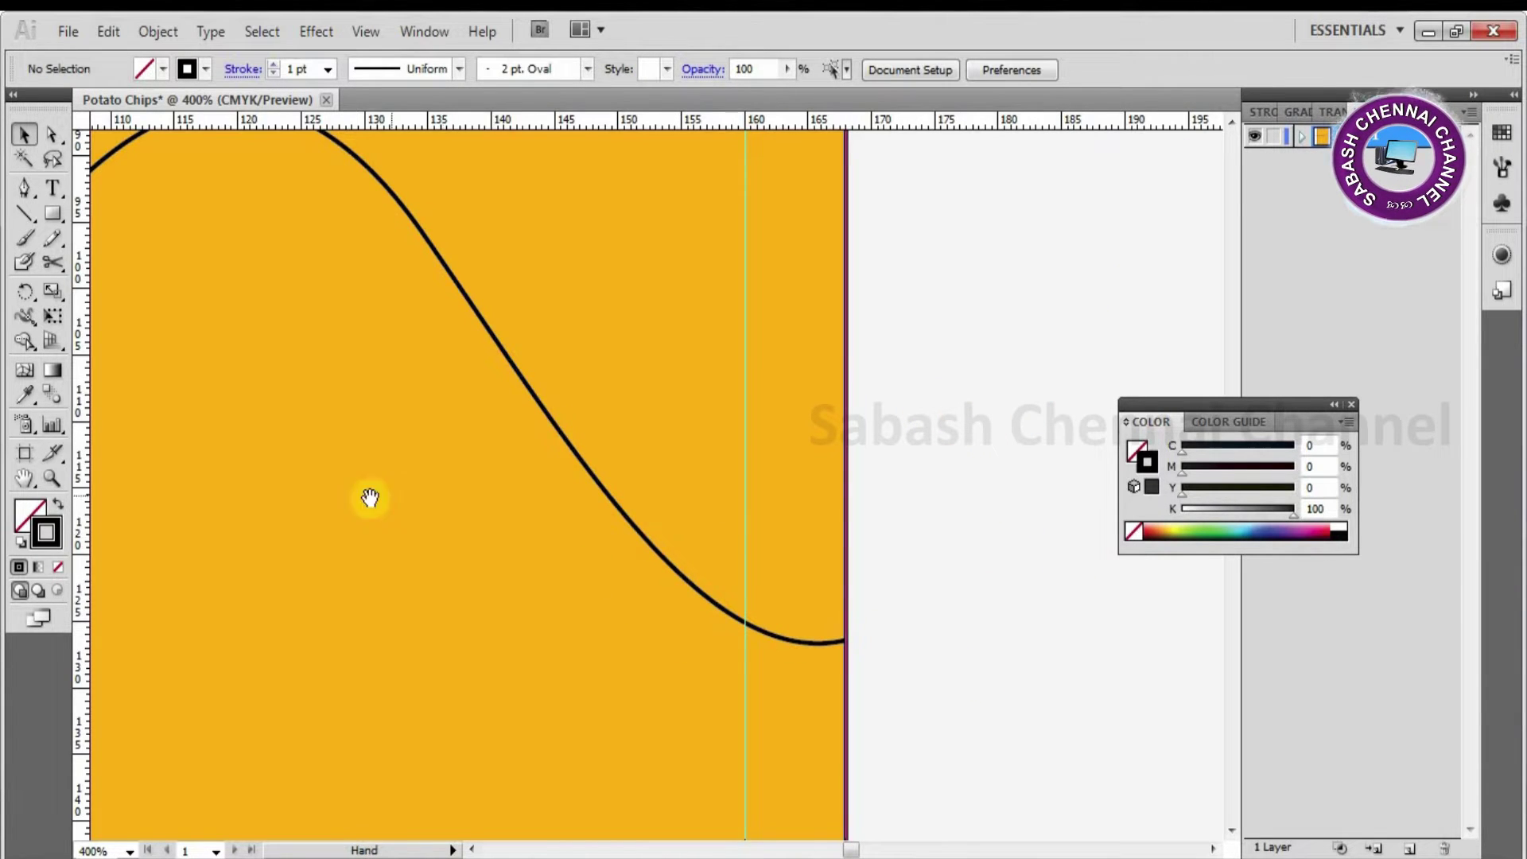
- Delete the wave's overhanging left end
drag(368, 498, 450, 509)
drag(317, 440, 344, 526)
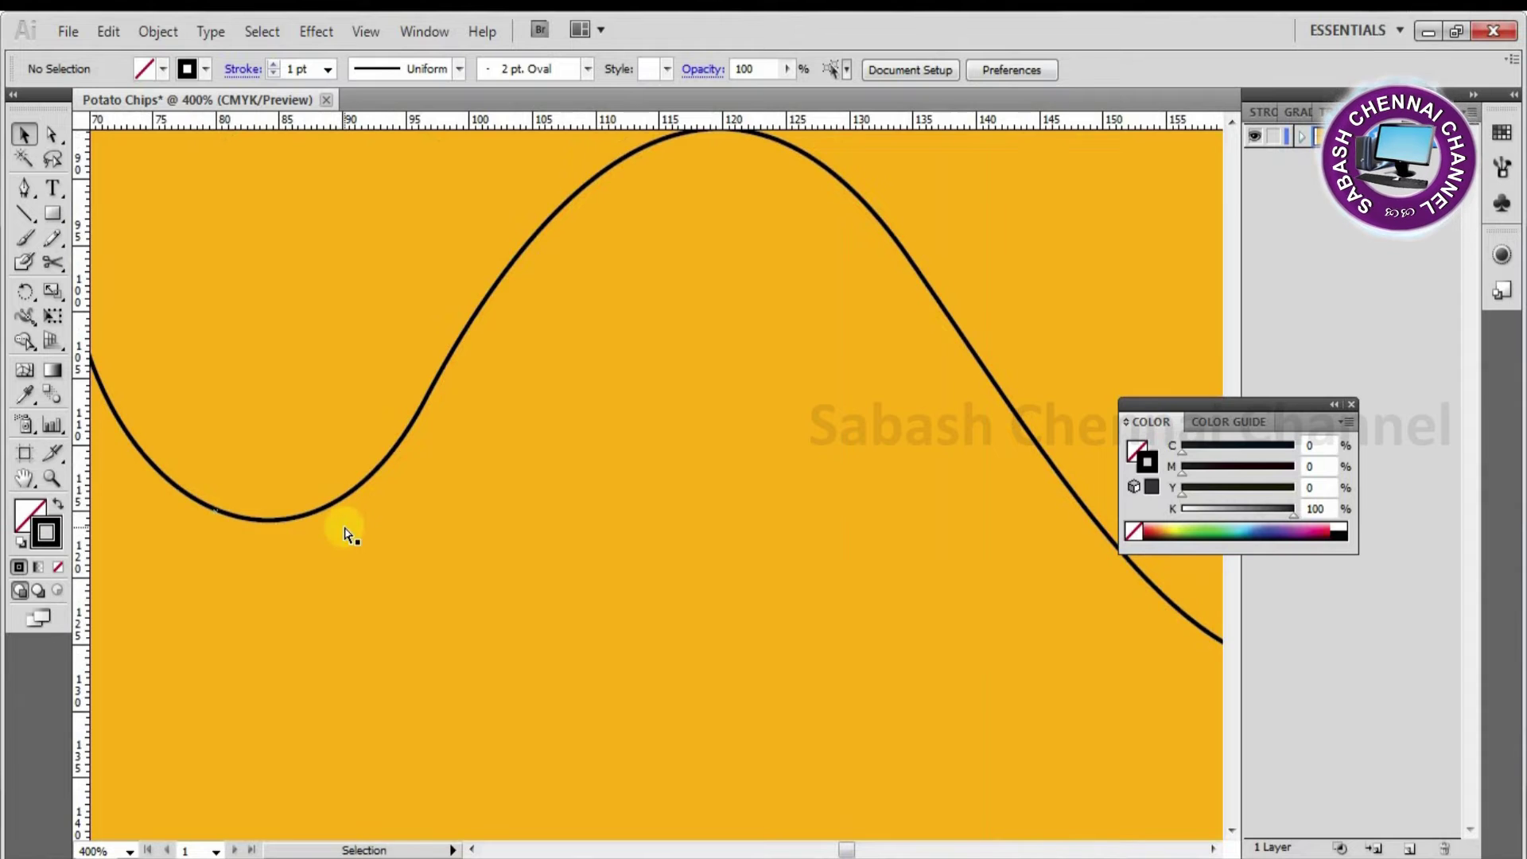
key(ctrl+minus)
key(ctrl+minus)
key(ctrl+minus)
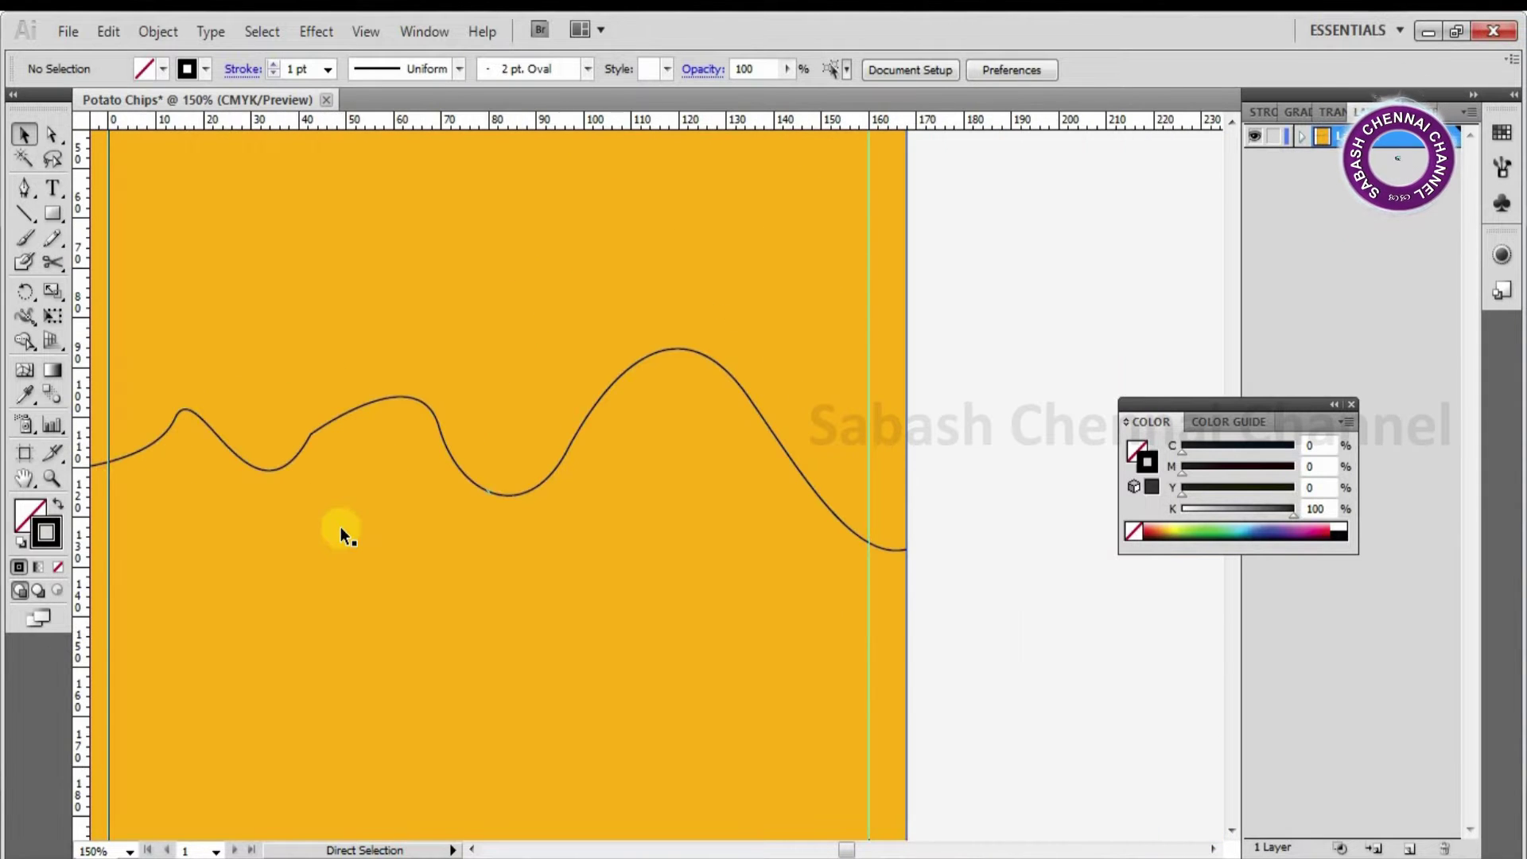
key(v)
drag(288, 494, 684, 459)
drag(378, 406, 459, 475)
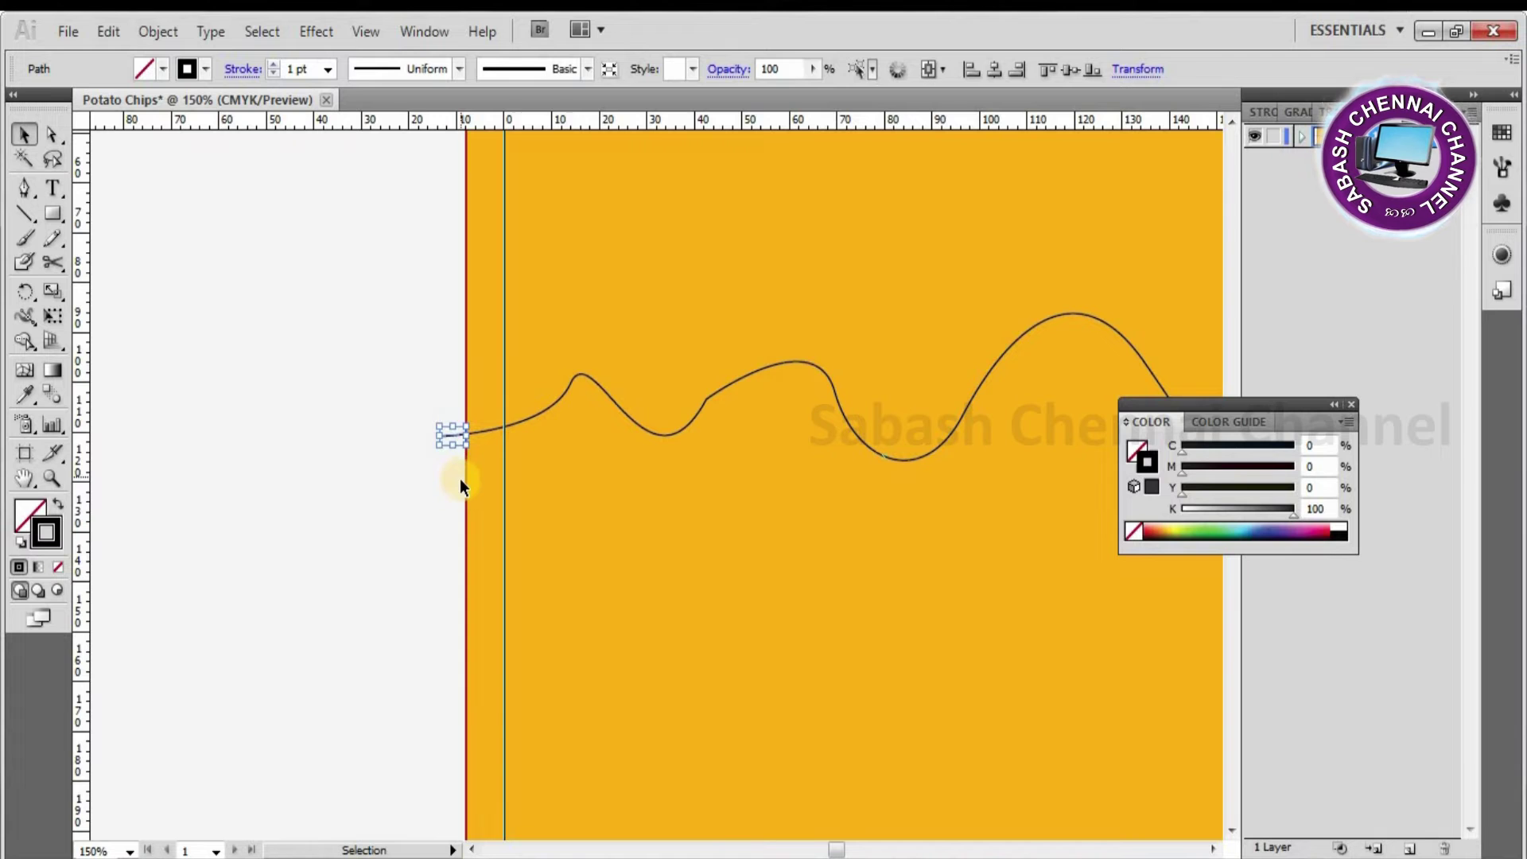
key(Delete)
key(a)
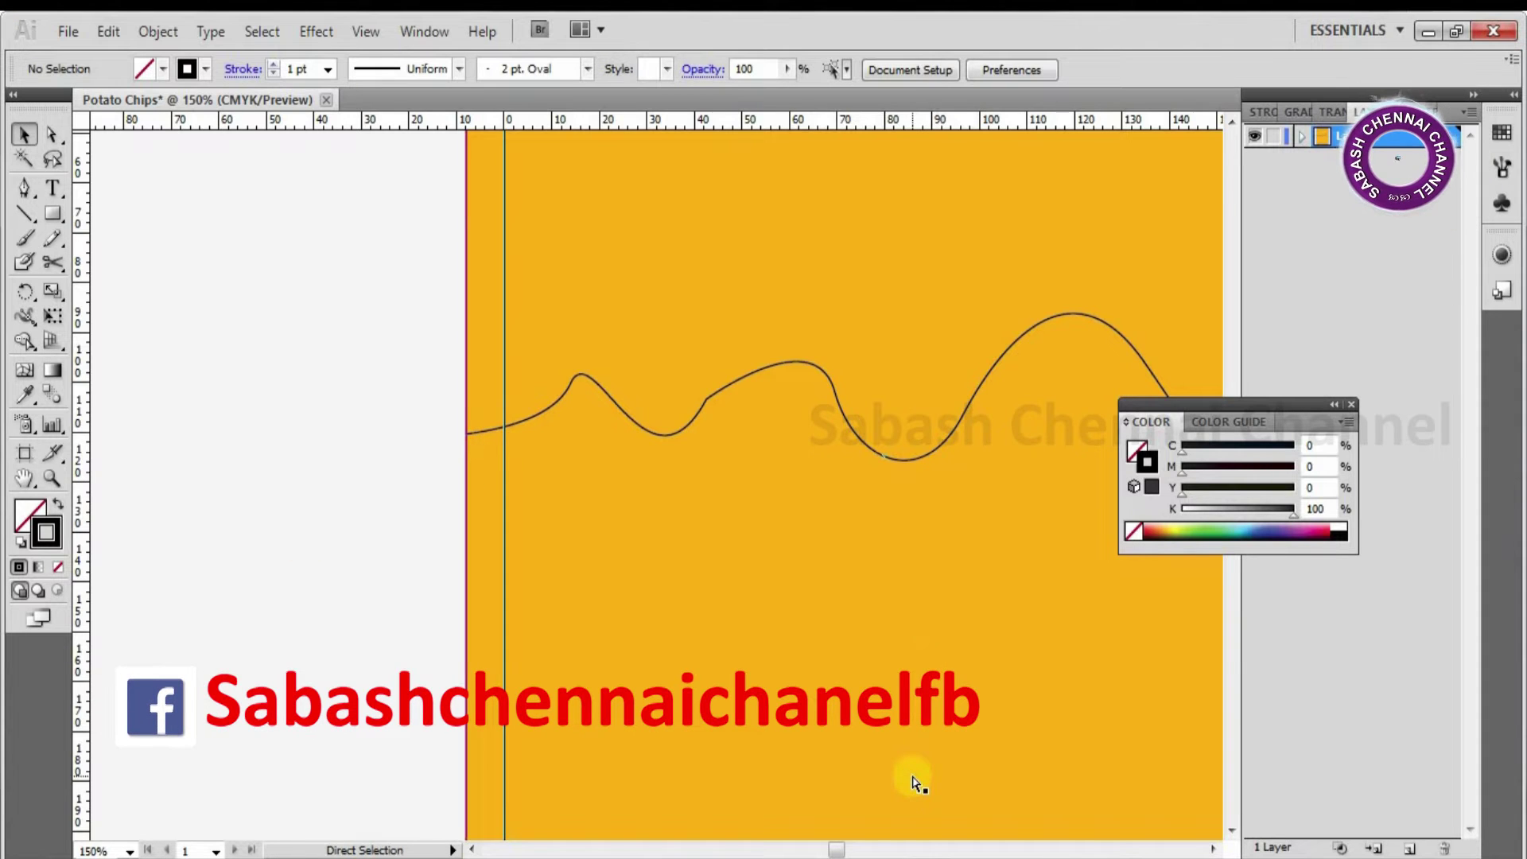
key(ctrl+minus)
key(ctrl+minus)
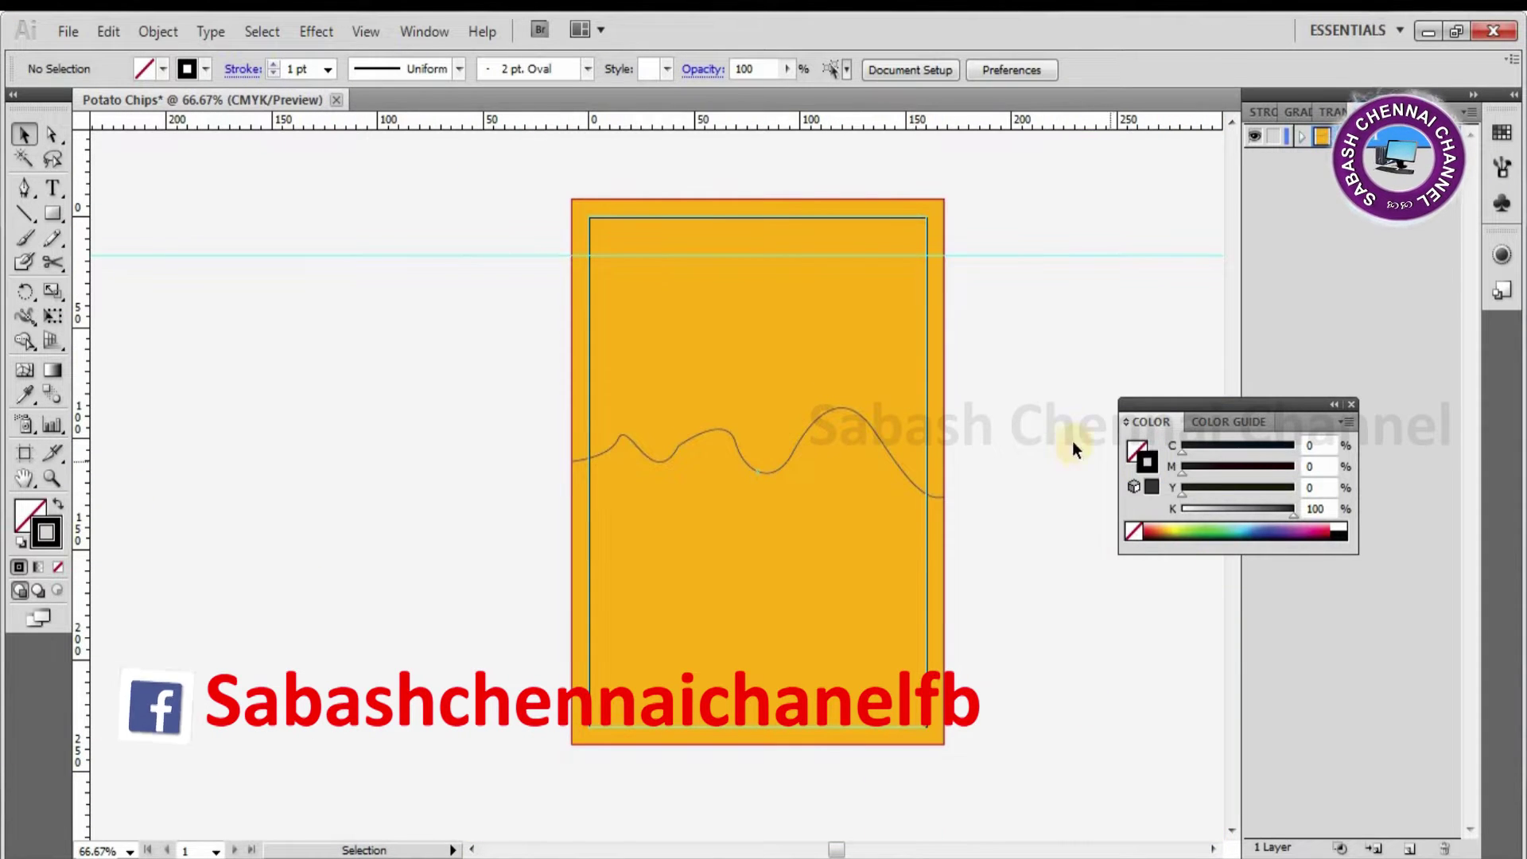
- Extend the wave path to both bottom corners and close it at its start
click(1135, 447)
key(p)
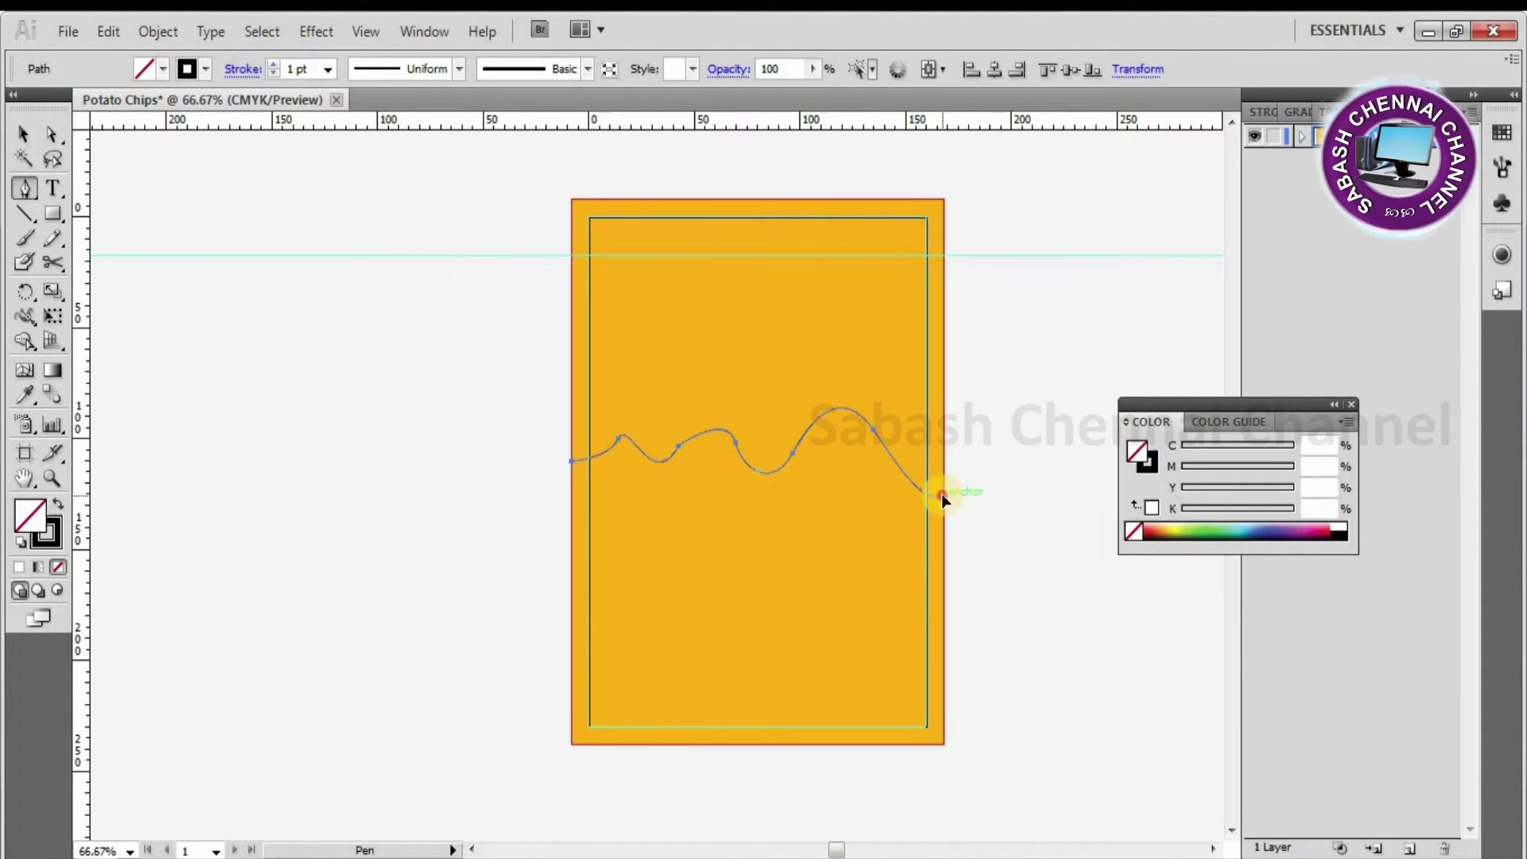
click(941, 498)
click(943, 744)
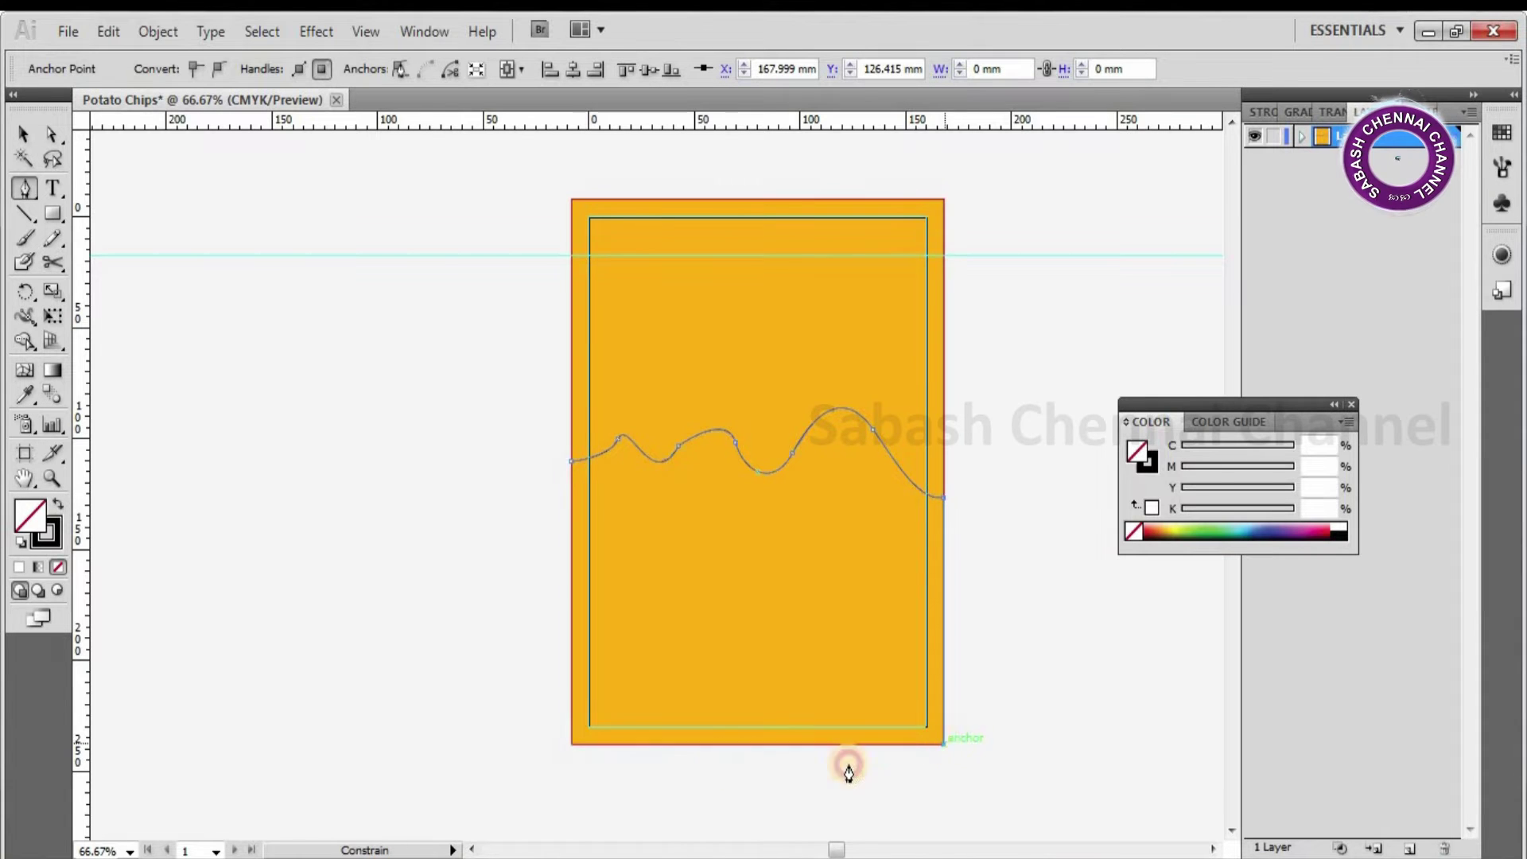
click(572, 744)
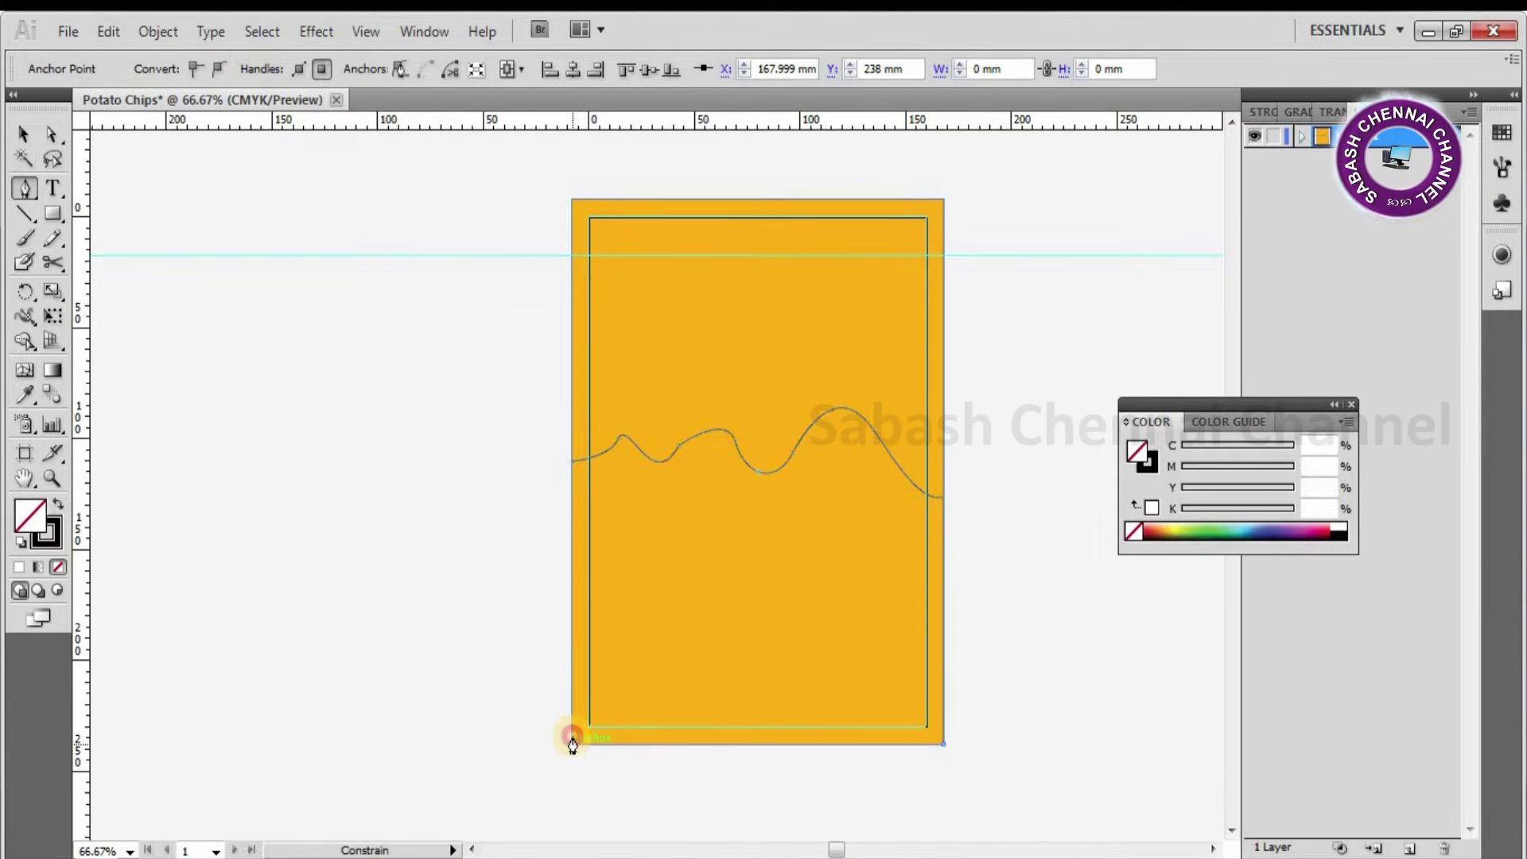
click(571, 463)
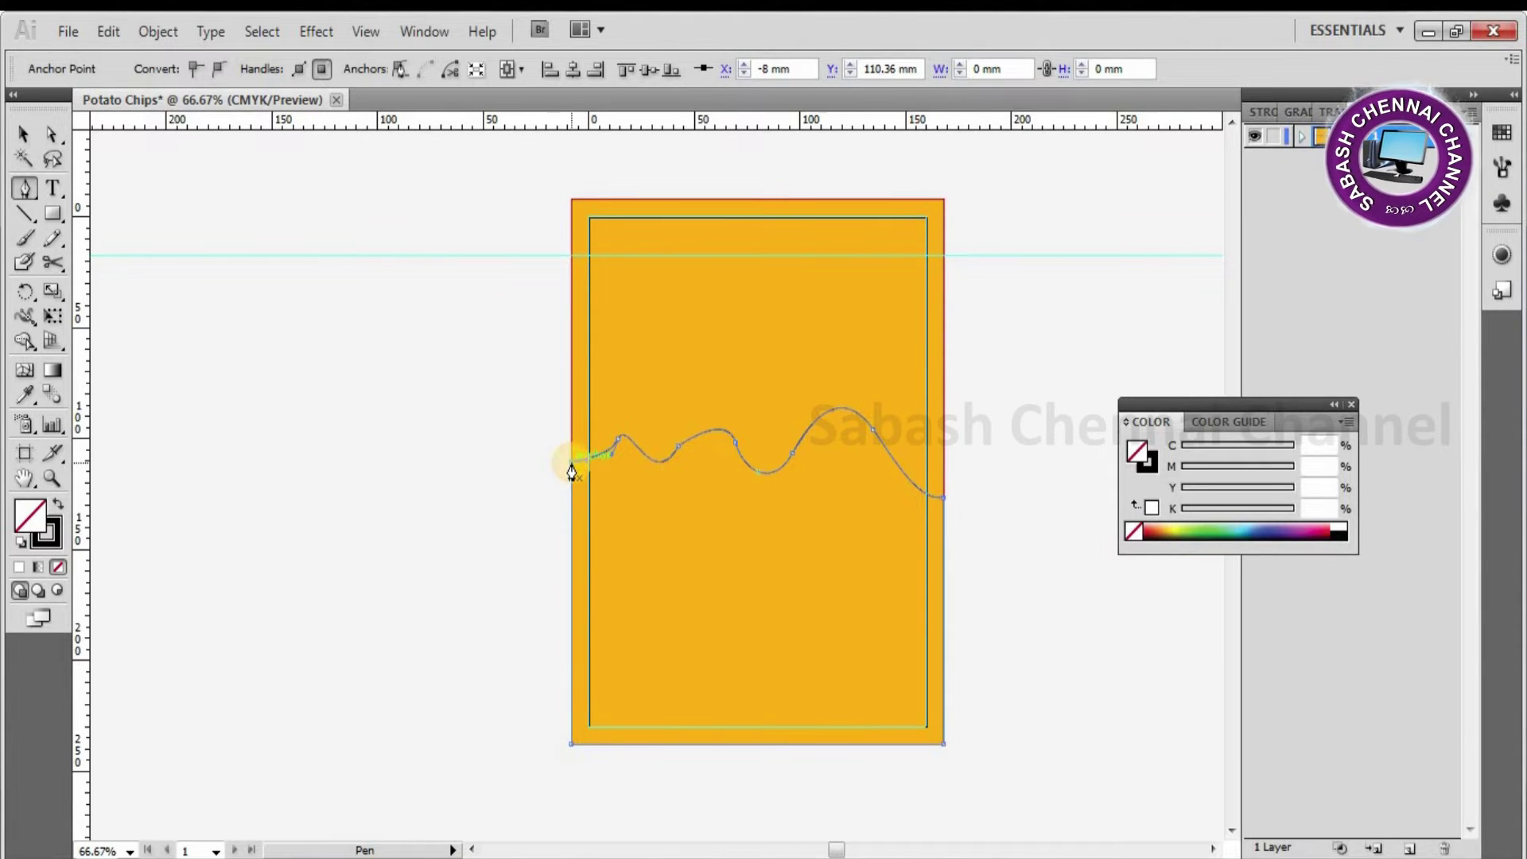
- Fill the closed lower shape with near-white FCFCFC
double_click(1136, 454)
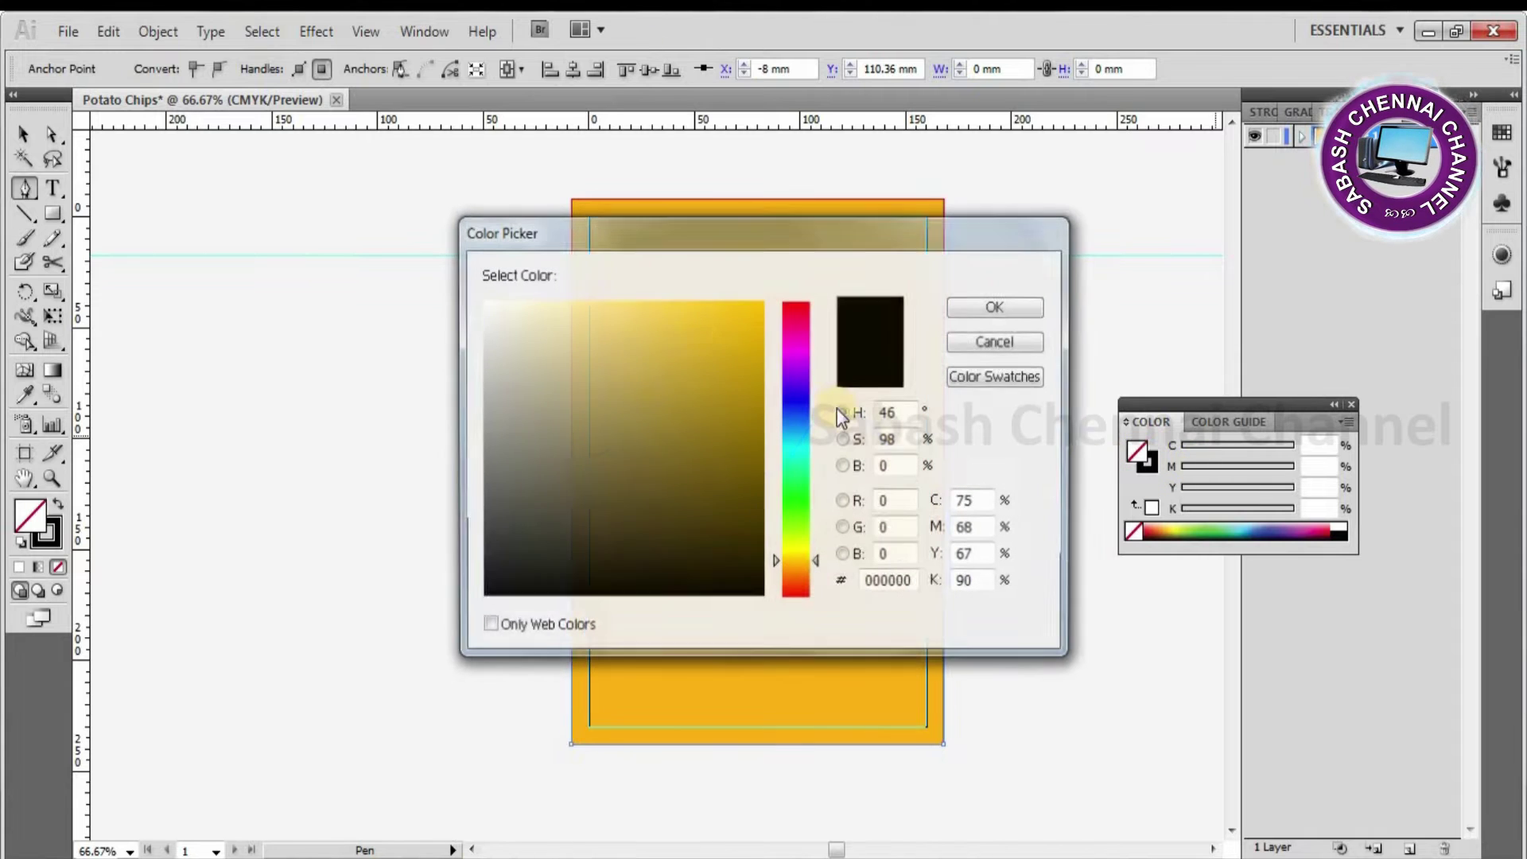
click(480, 303)
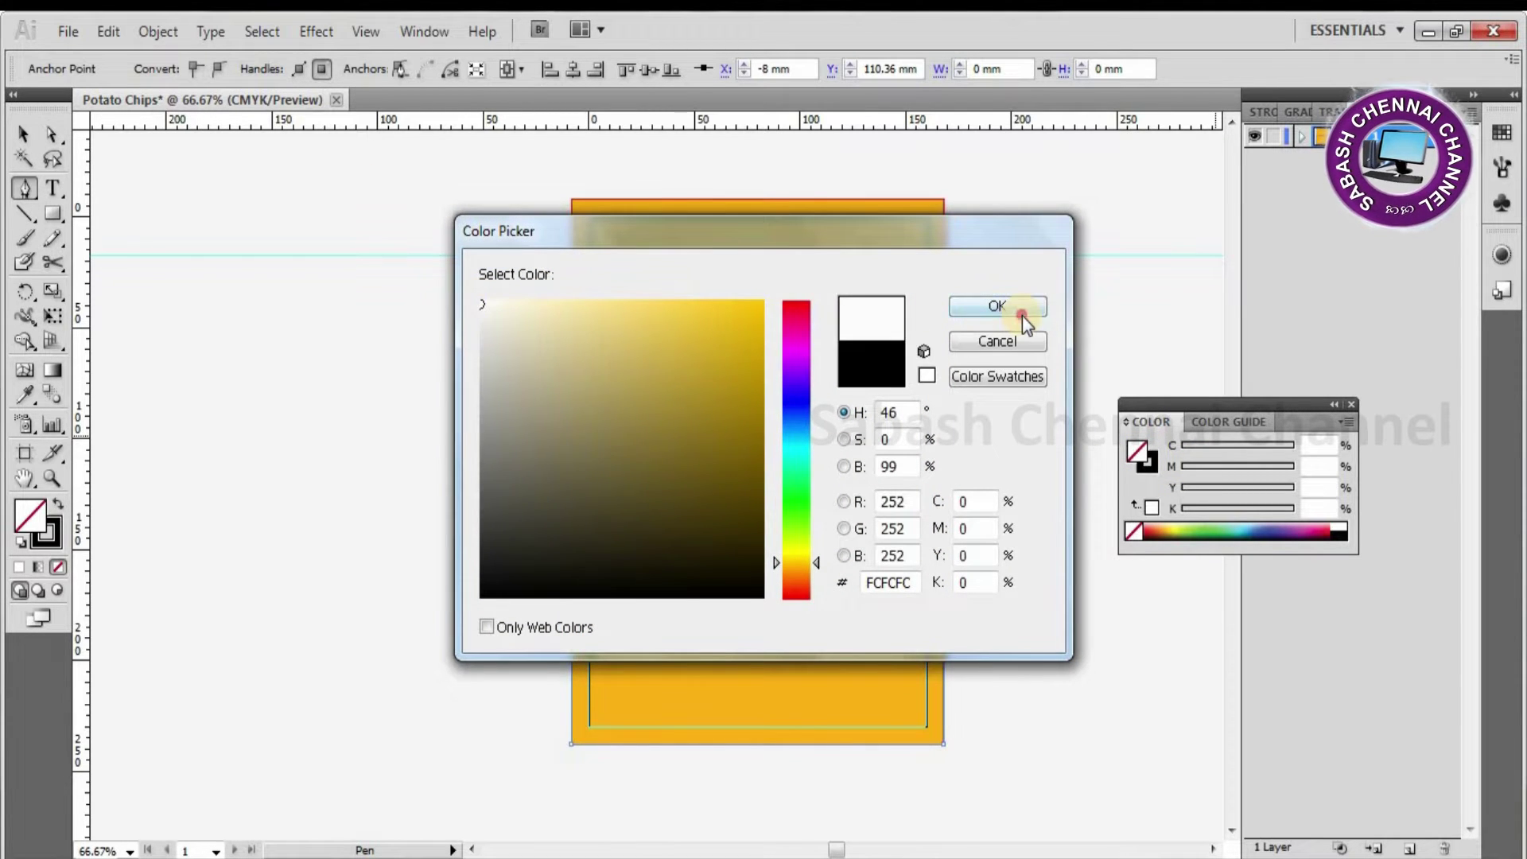
click(1023, 314)
- Copy the wave shape, paste it in back and nudge the copy upward
key(v)
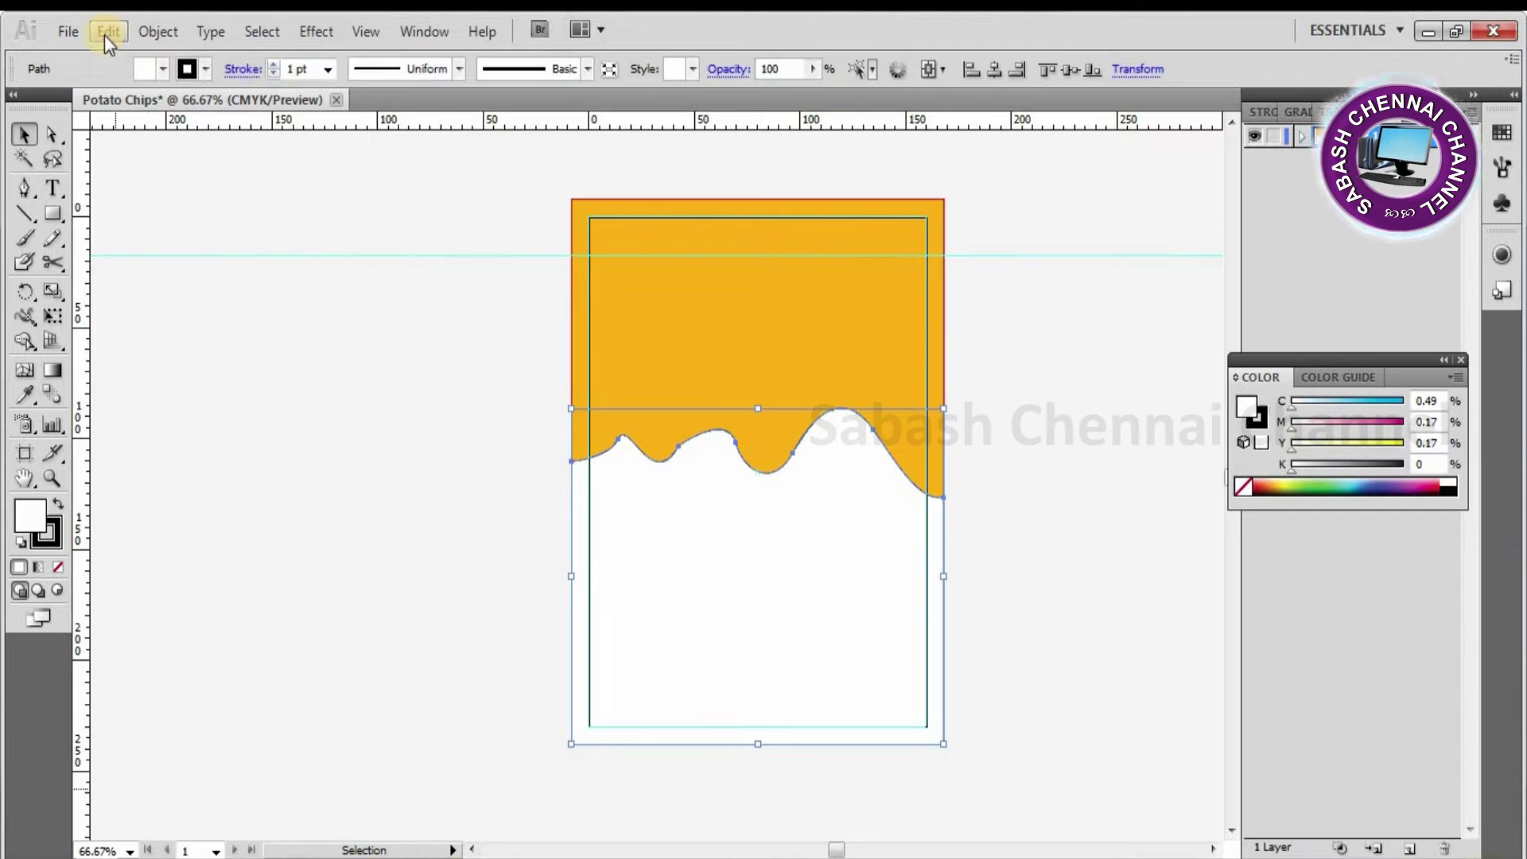
click(108, 31)
click(174, 149)
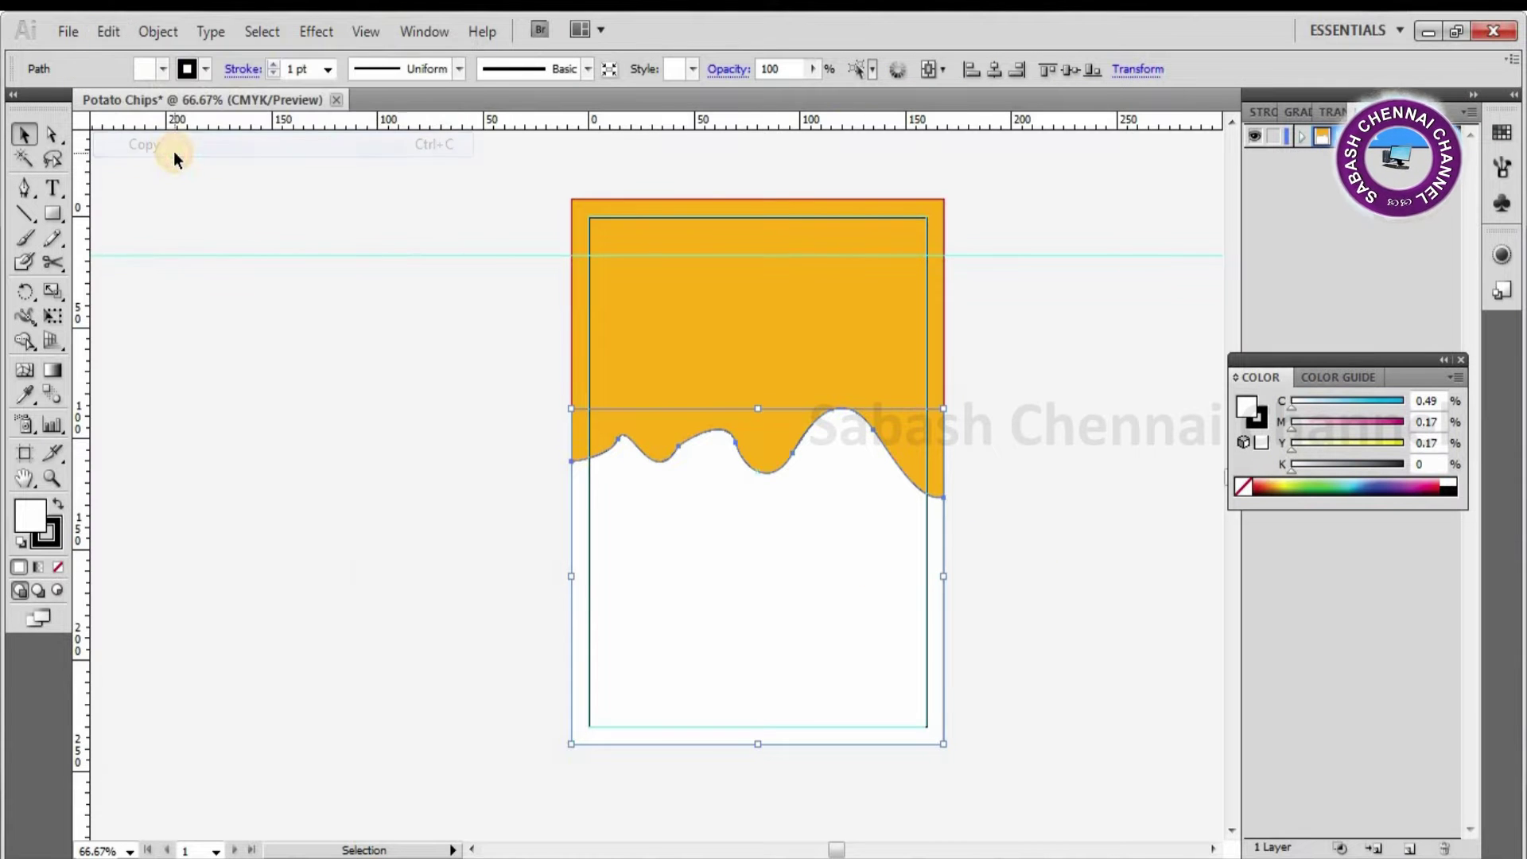
click(109, 34)
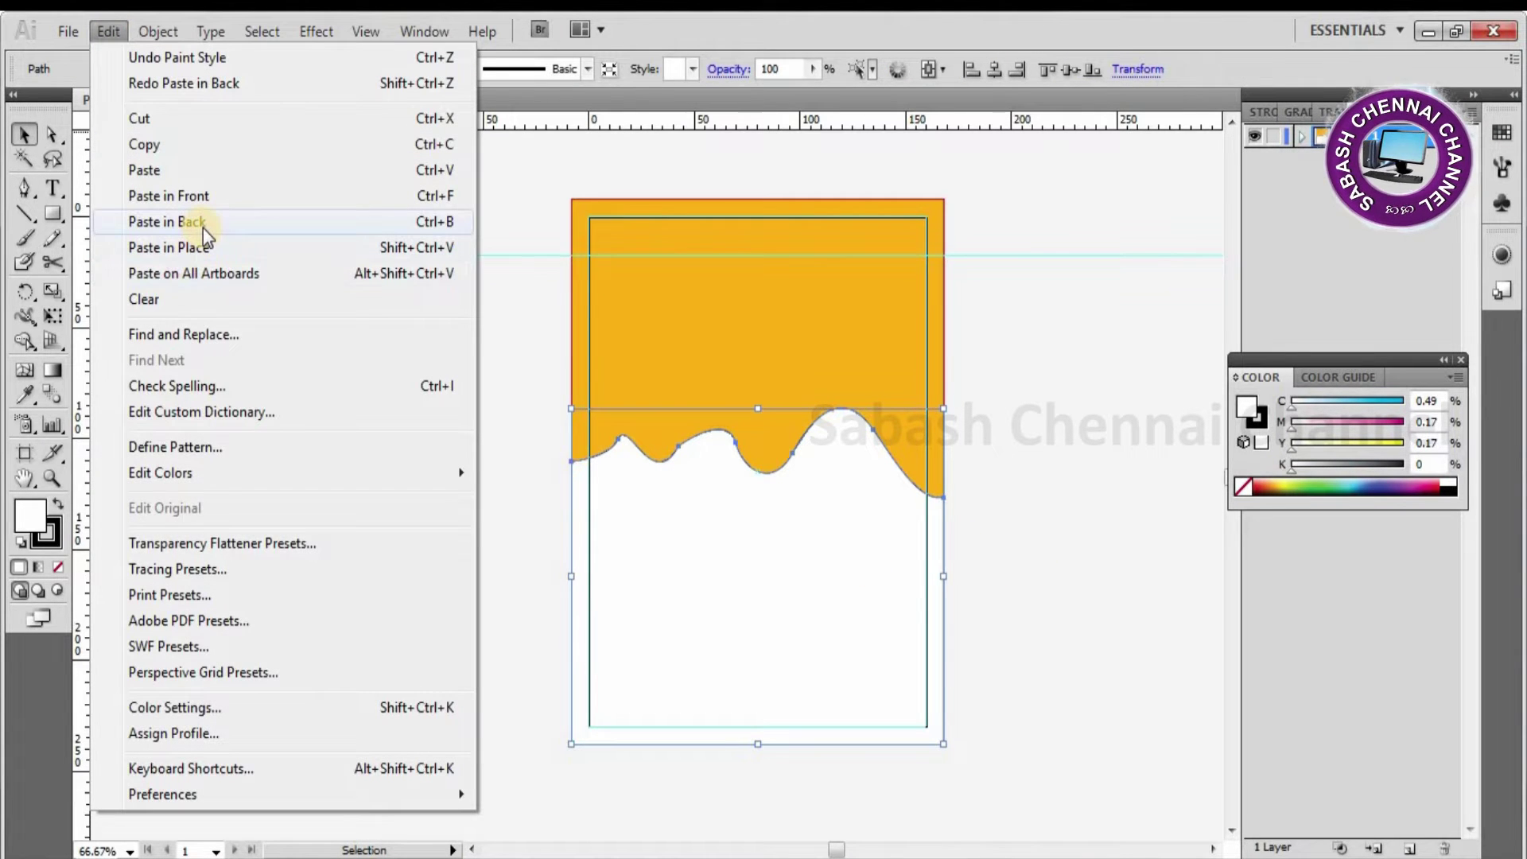
click(202, 226)
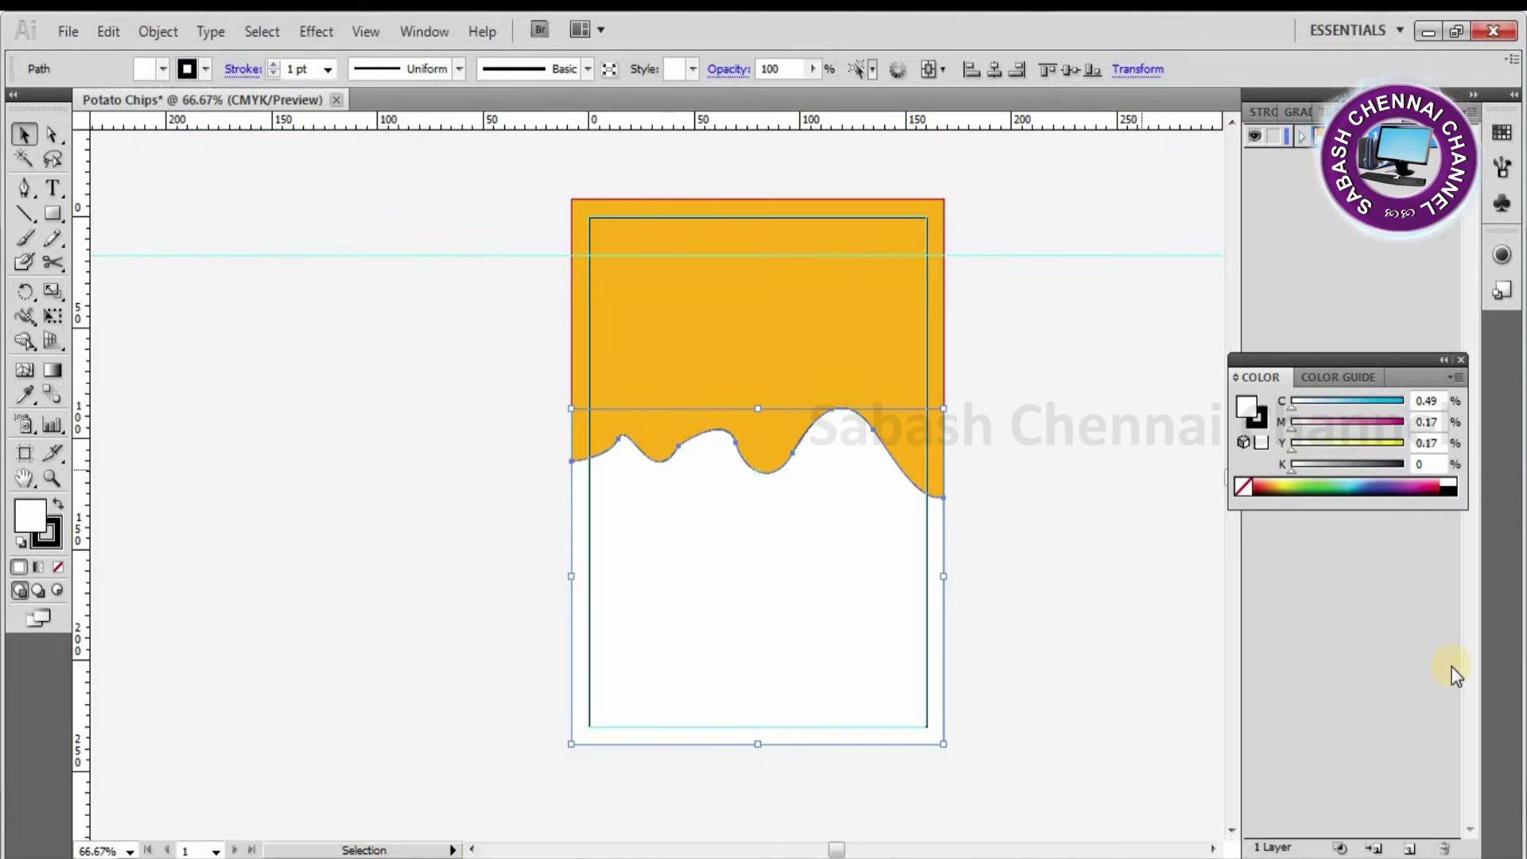
key(shift+Up)
key(shift+Up)
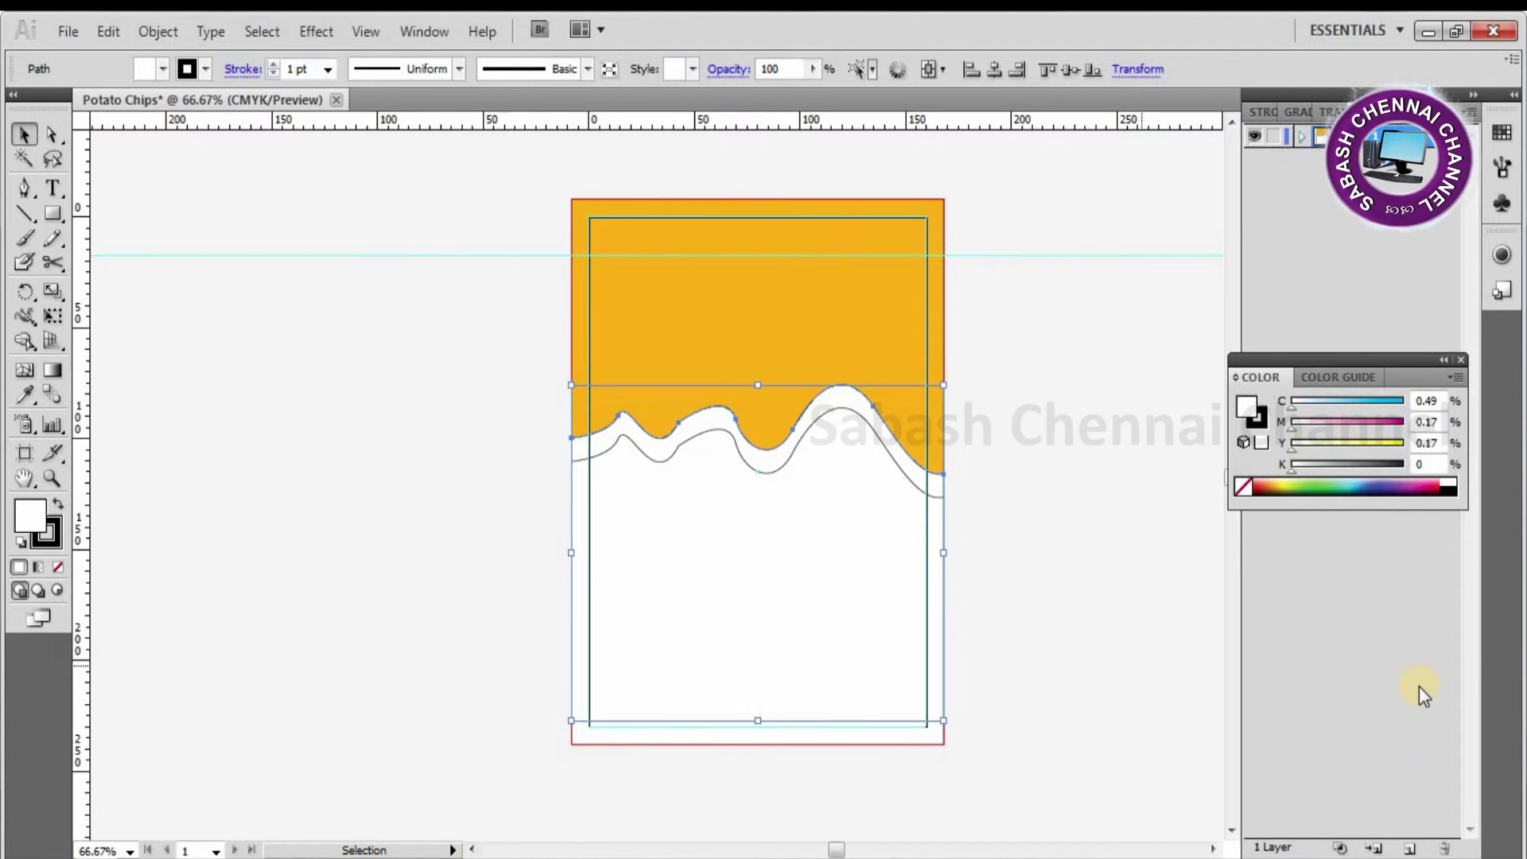
- Fill the back copy red and nudge it down into a thin band
double_click(1248, 407)
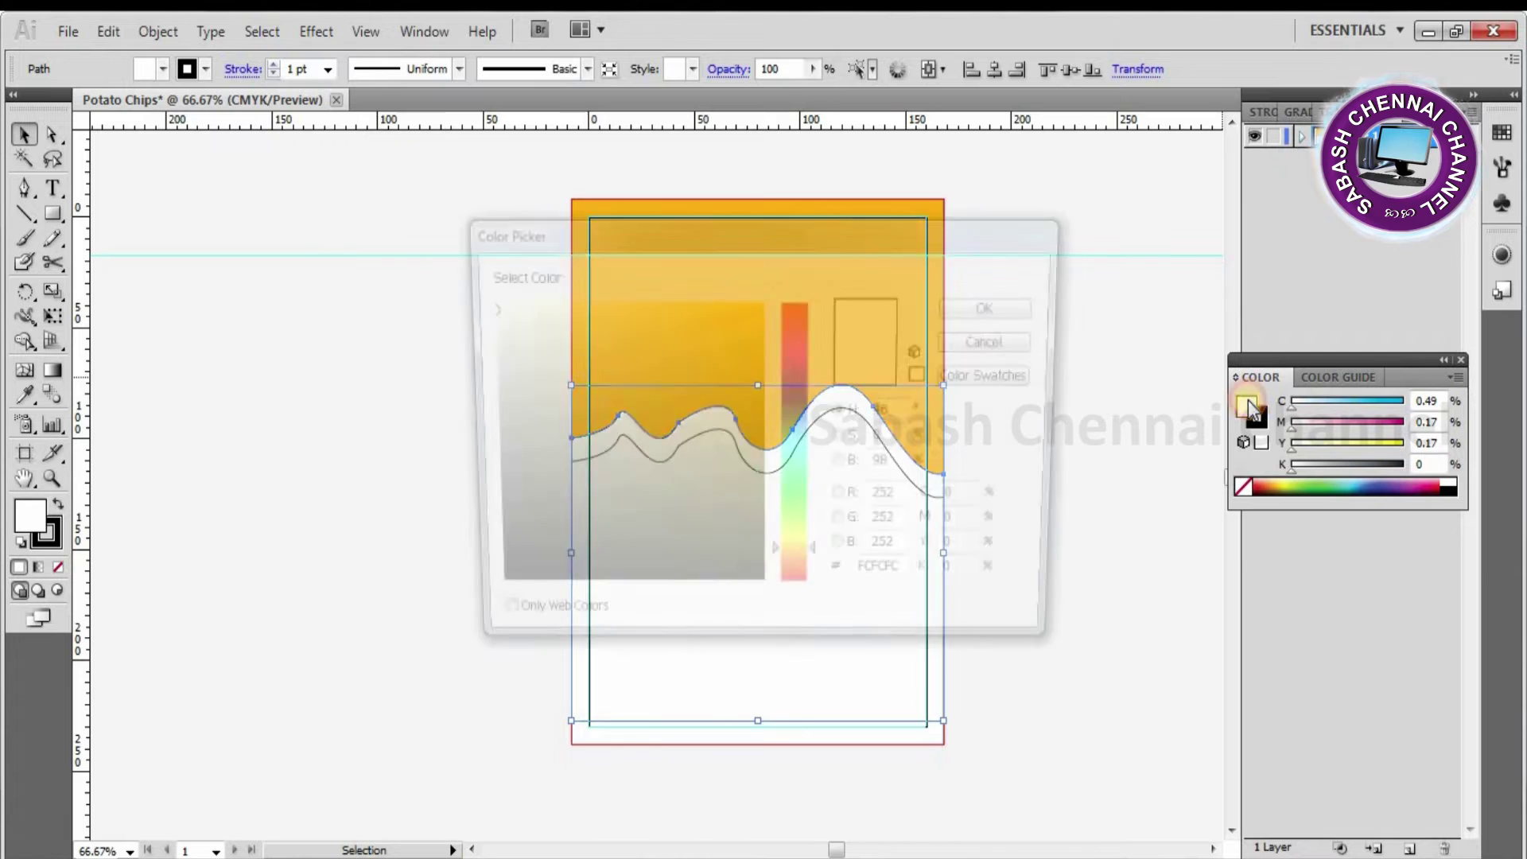
click(701, 408)
mouse_move(810, 315)
mouse_down()
mouse_move(804, 280)
mouse_move(780, 281)
mouse_up()
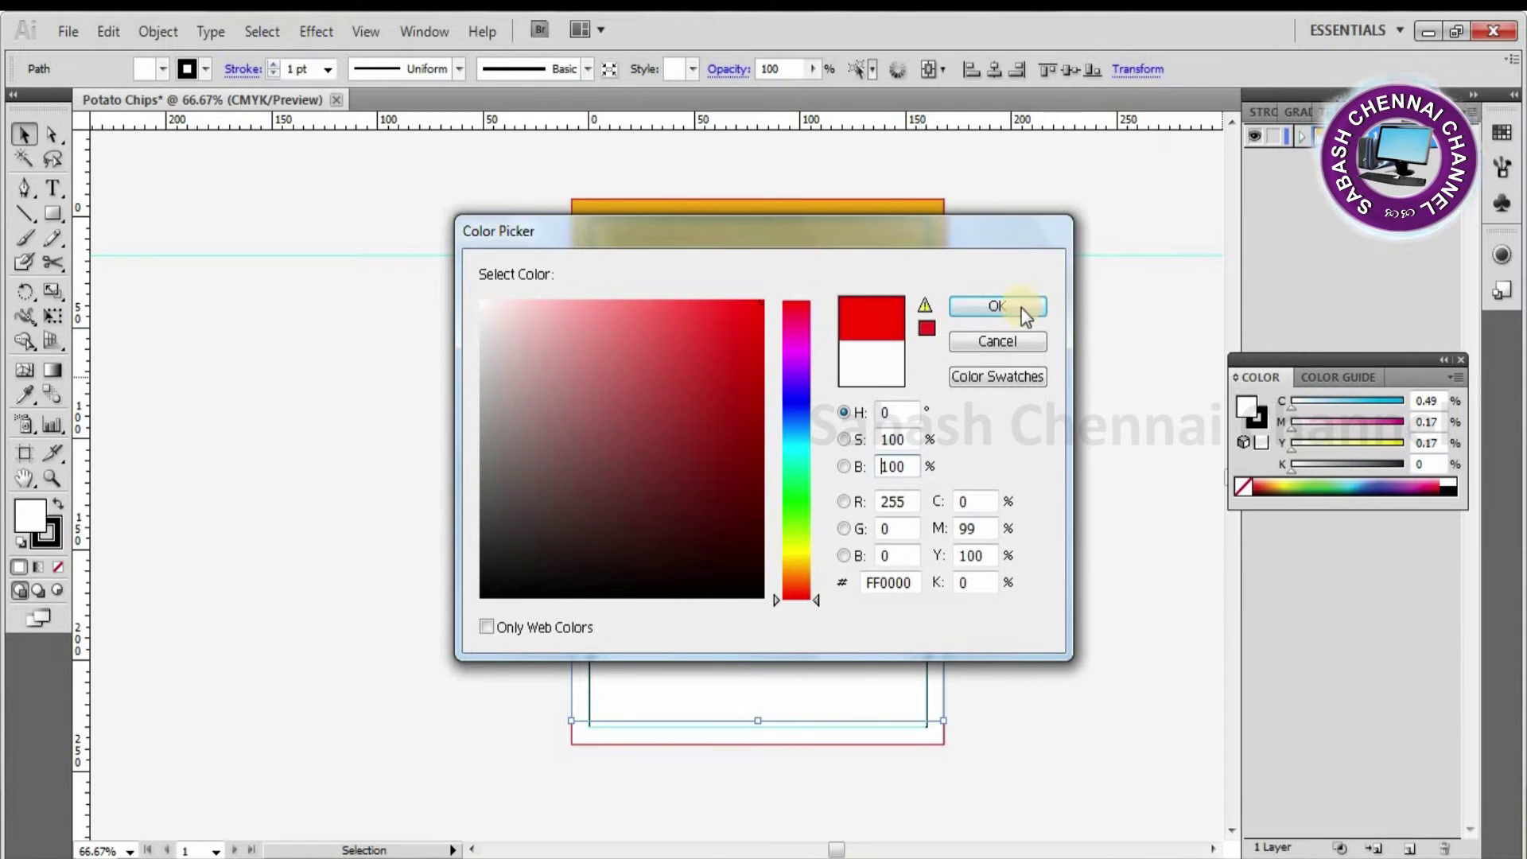
click(1022, 309)
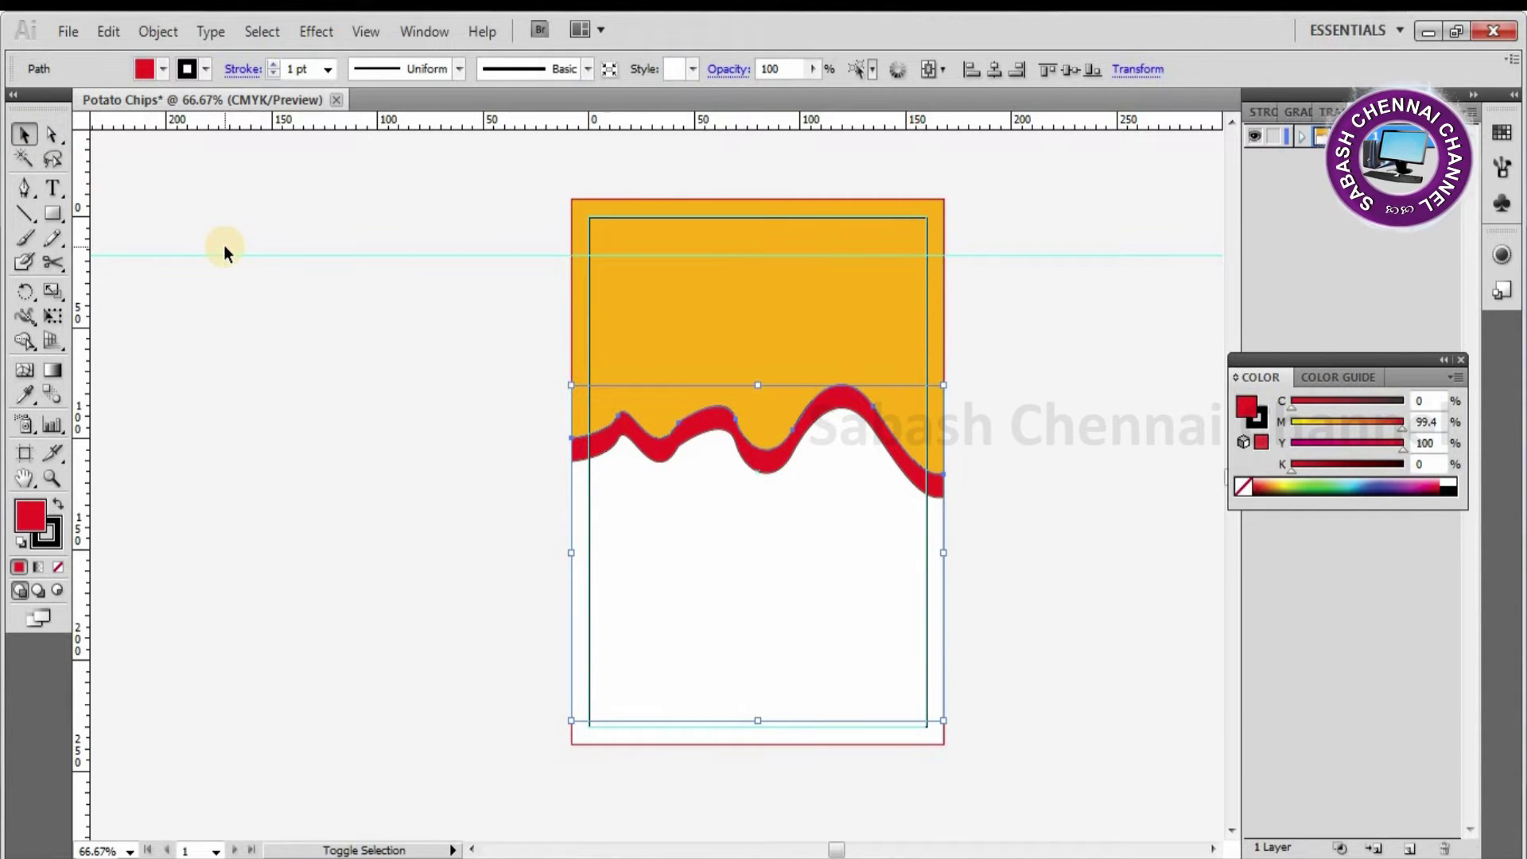
key(shift+Down)
key(shift+Down)
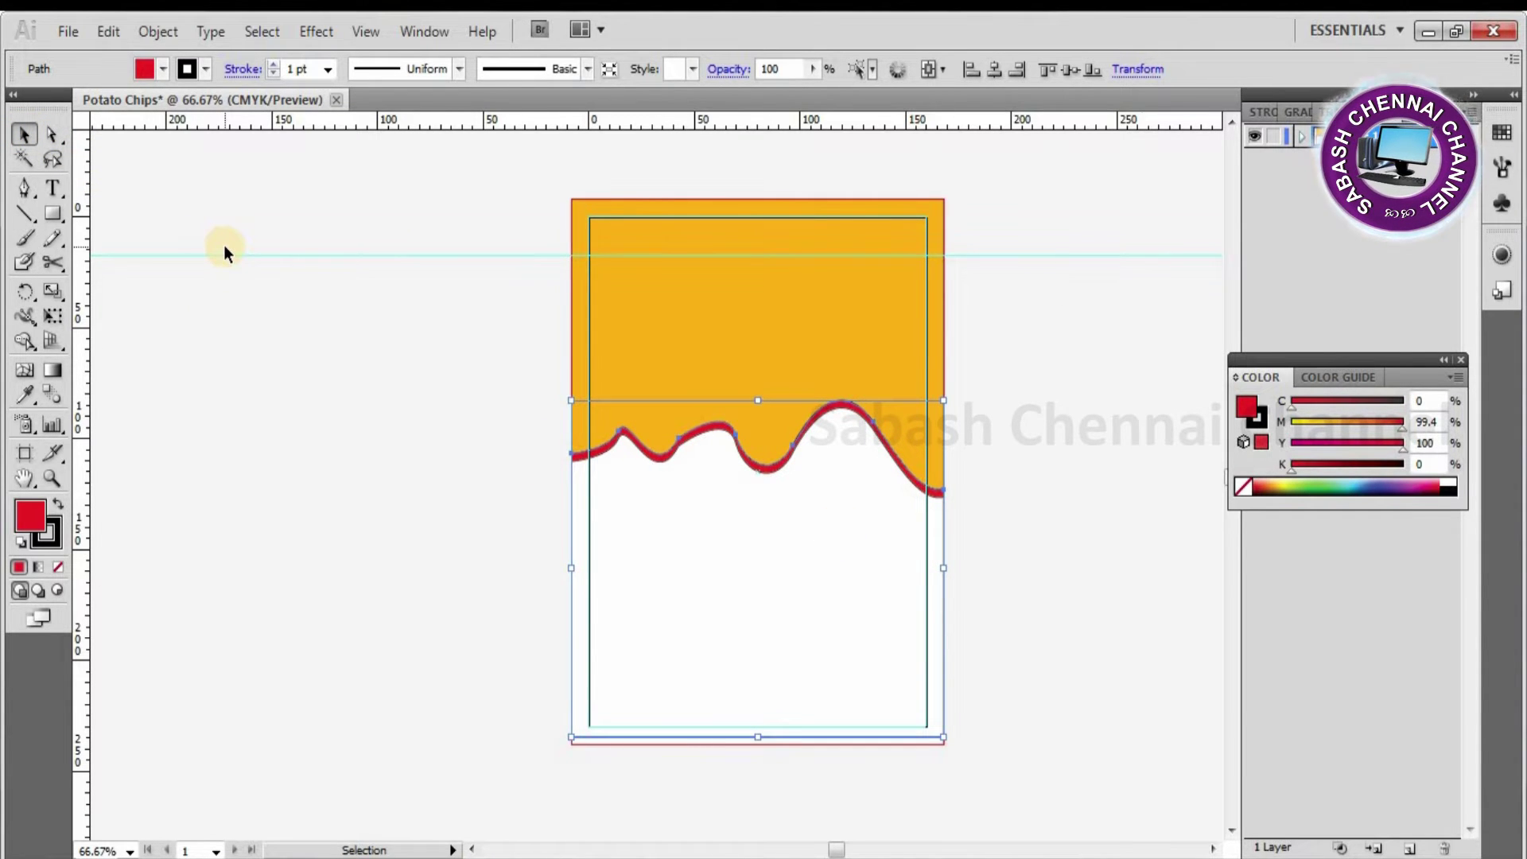
click(222, 245)
- Add 'Potato Chips' text in 48 pt Monotype Corsiva beside the artboard
click(53, 188)
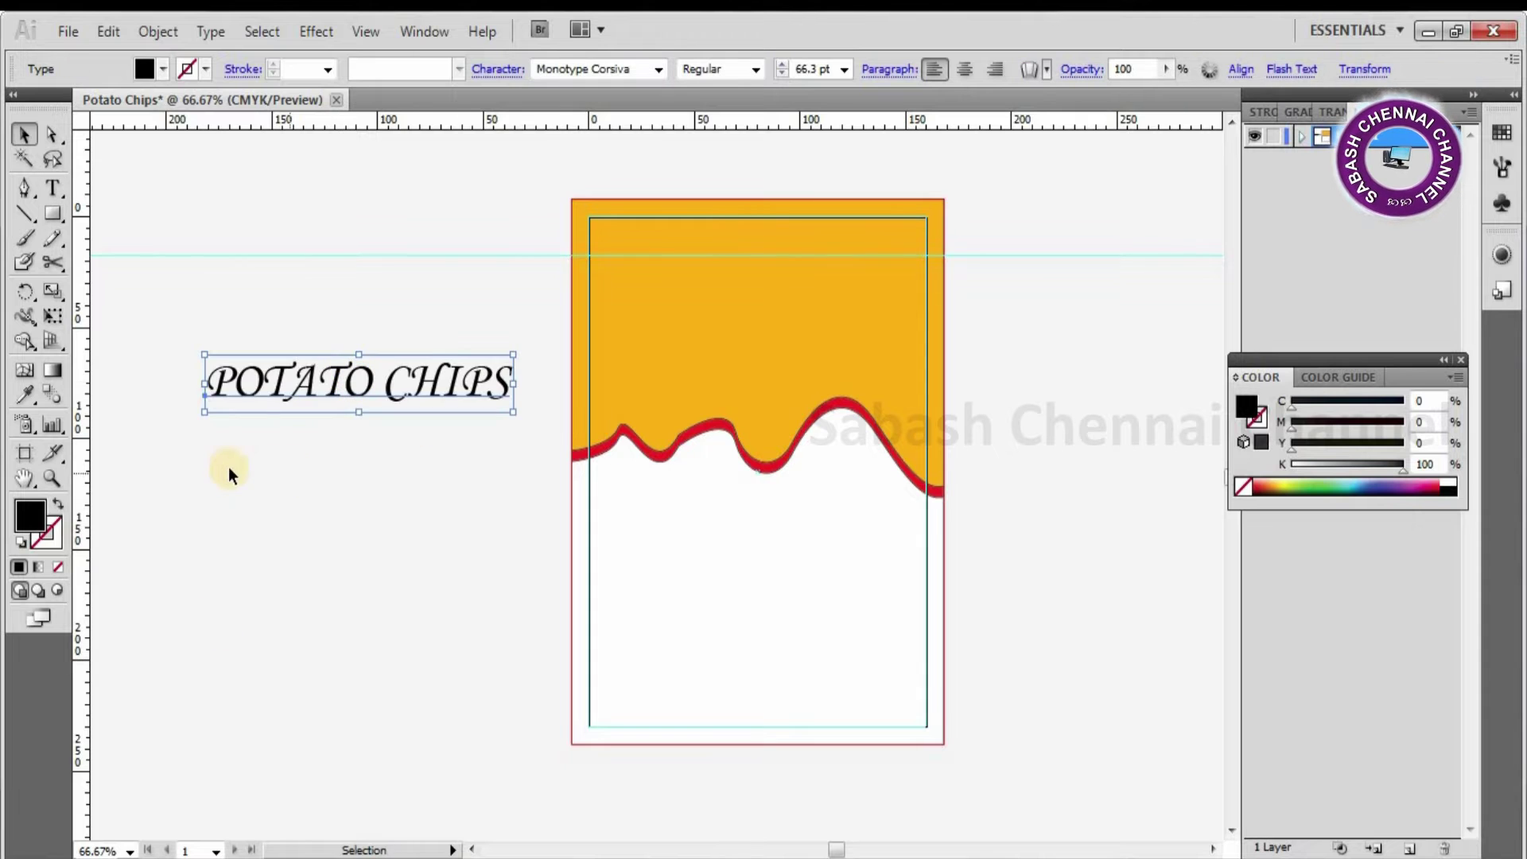
click(203, 475)
key(t)
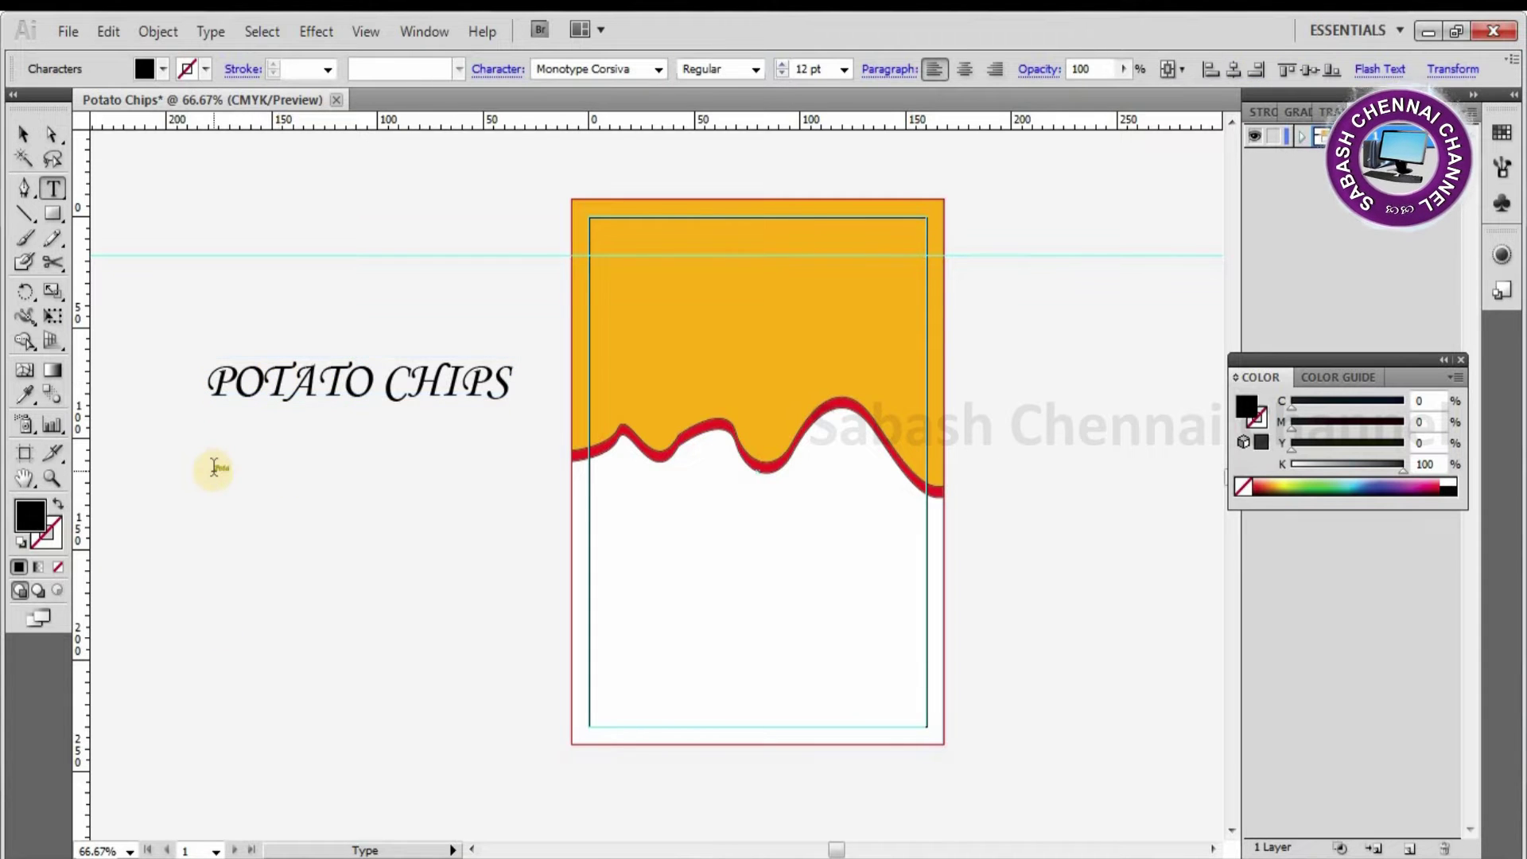
drag(213, 467, 283, 507)
click(844, 69)
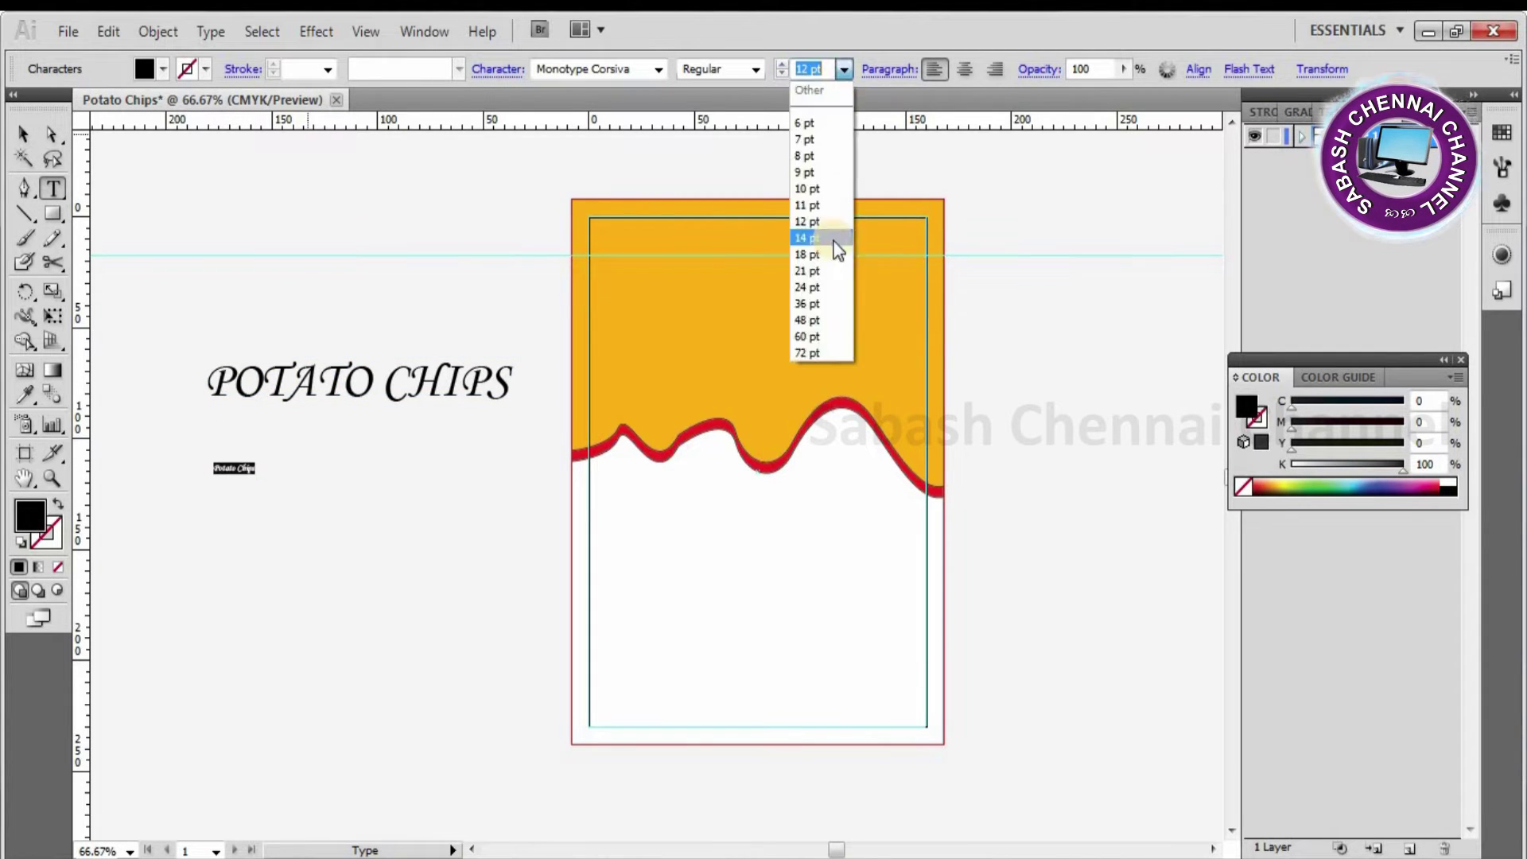
click(811, 318)
- Enlarge the Potato Chips title and move it onto the orange top area
click(24, 135)
mouse_move(383, 483)
mouse_down()
mouse_move(476, 506)
mouse_move(434, 495)
mouse_up()
drag(345, 470, 814, 326)
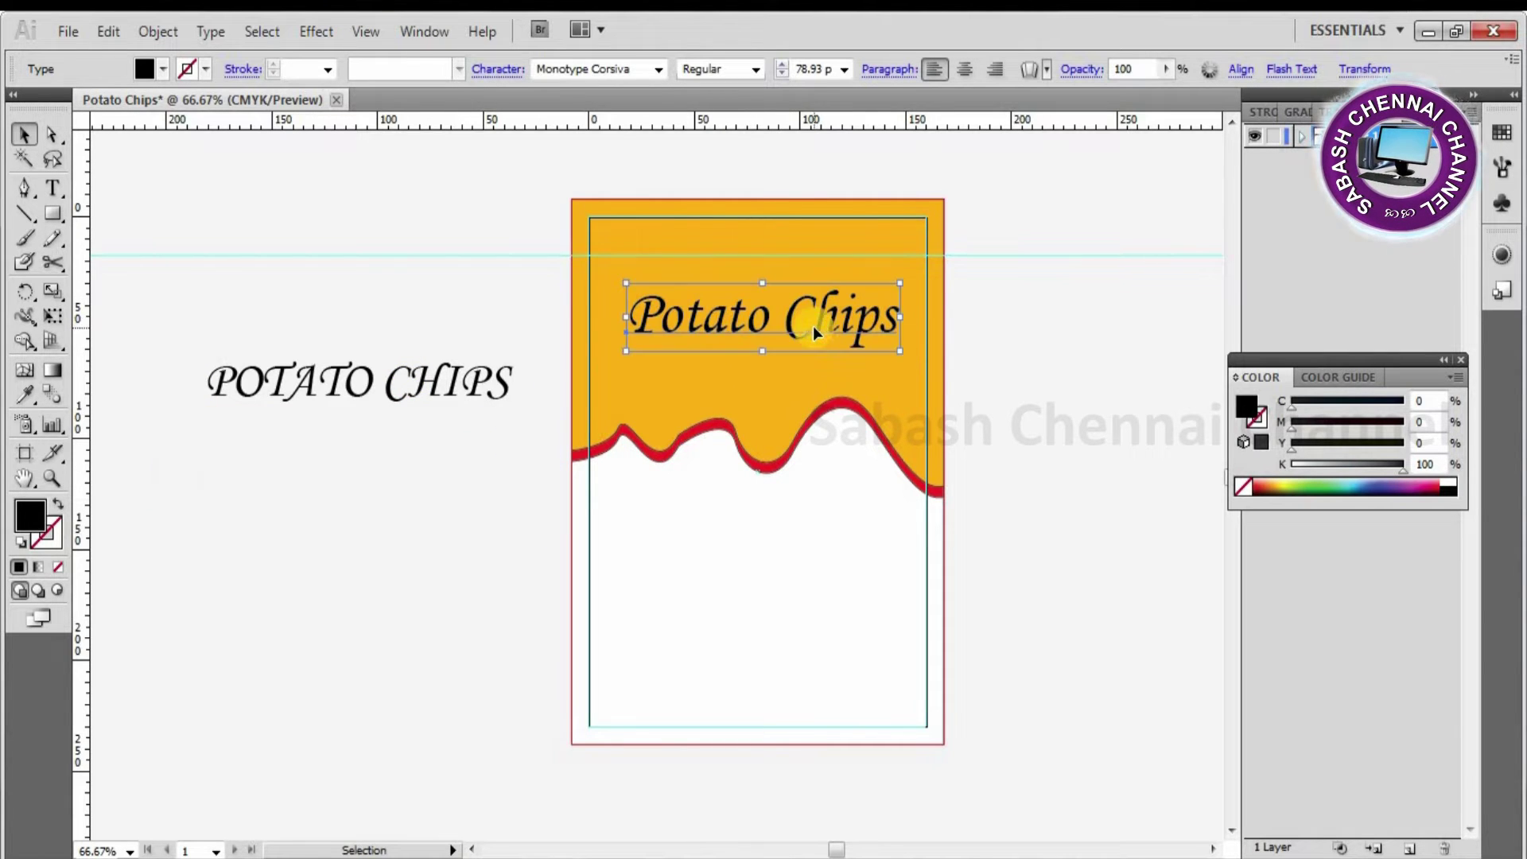
double_click(1247, 399)
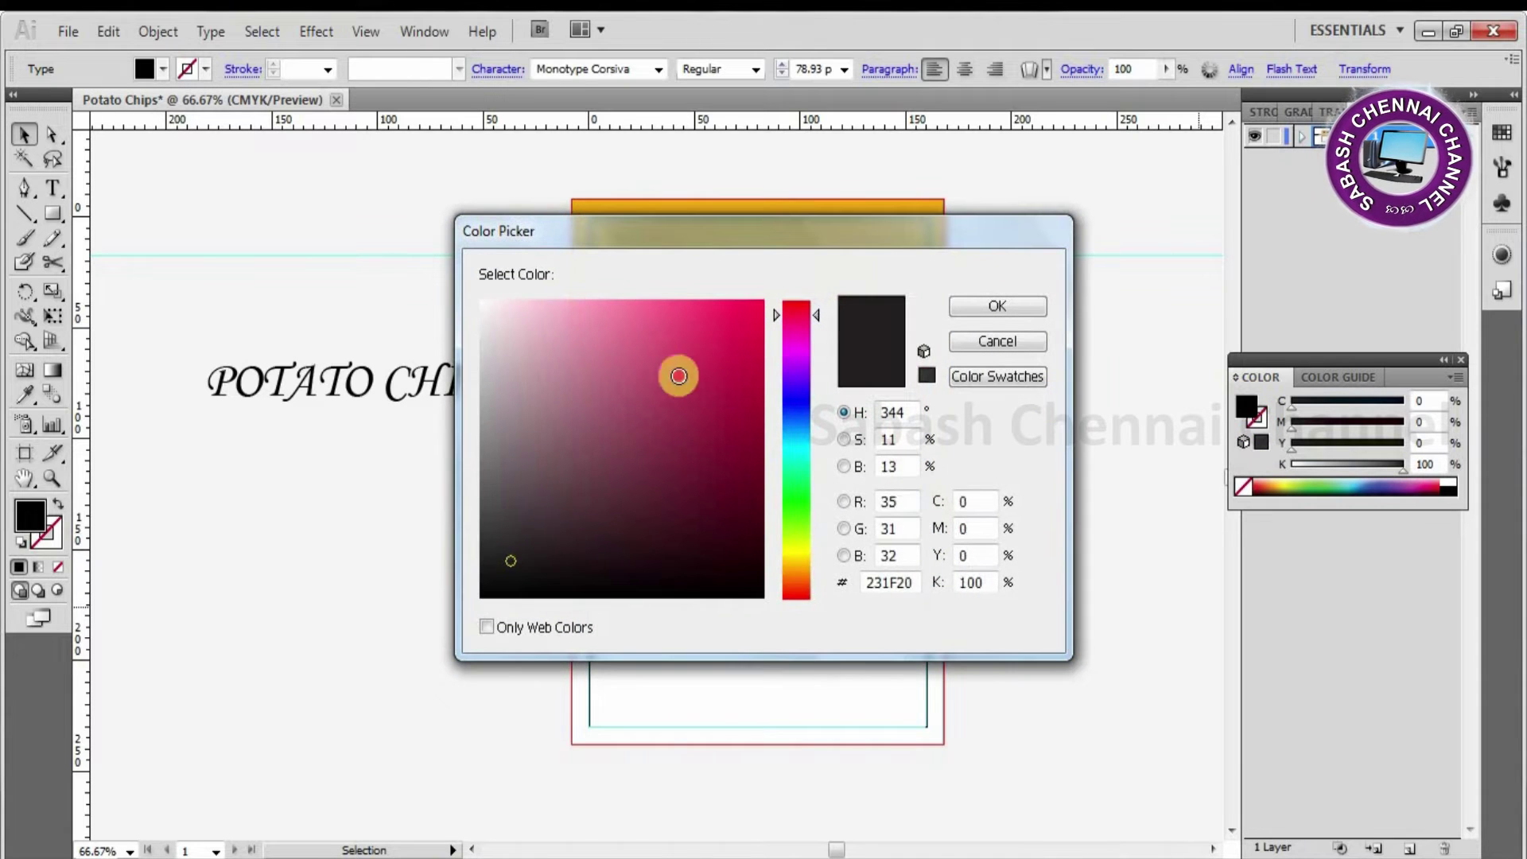
click(482, 307)
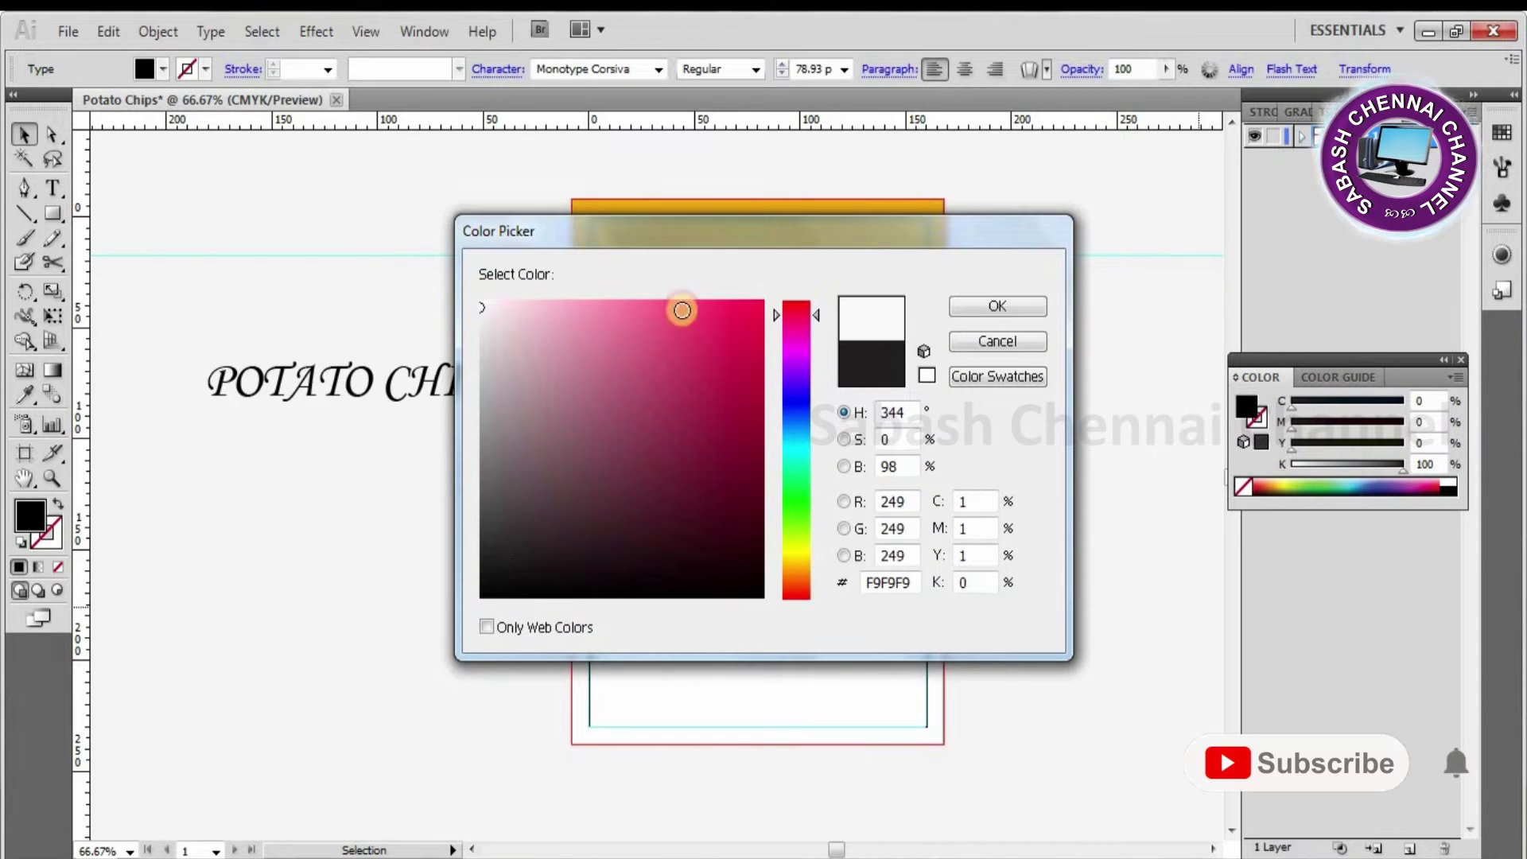
click(954, 318)
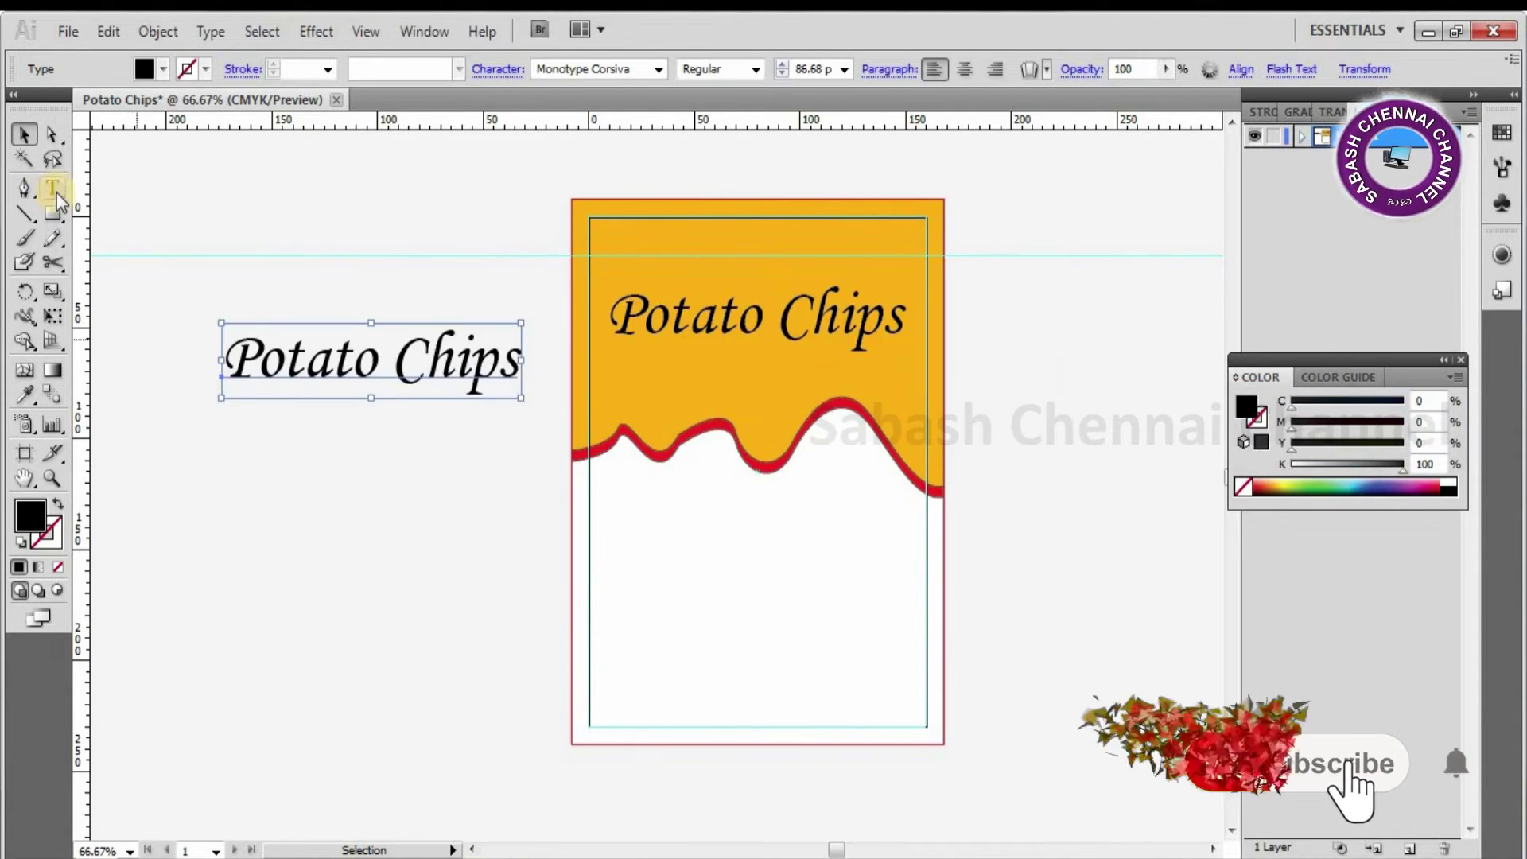
- Turn the spare text into a smaller 'SPICY & TASTY' tagline placed above the title
triple_click(315, 359)
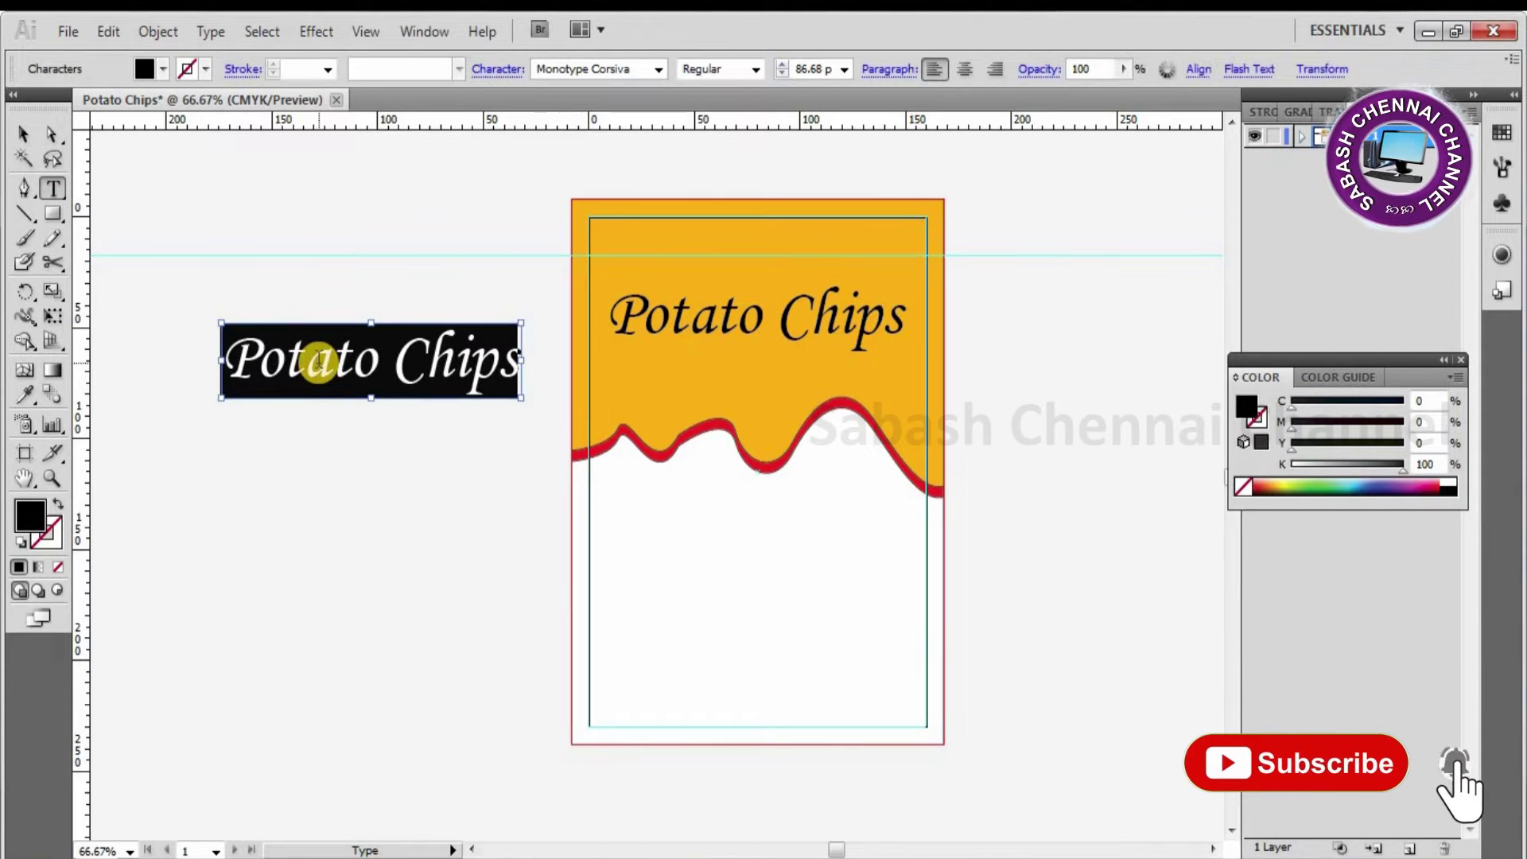
text(SP)
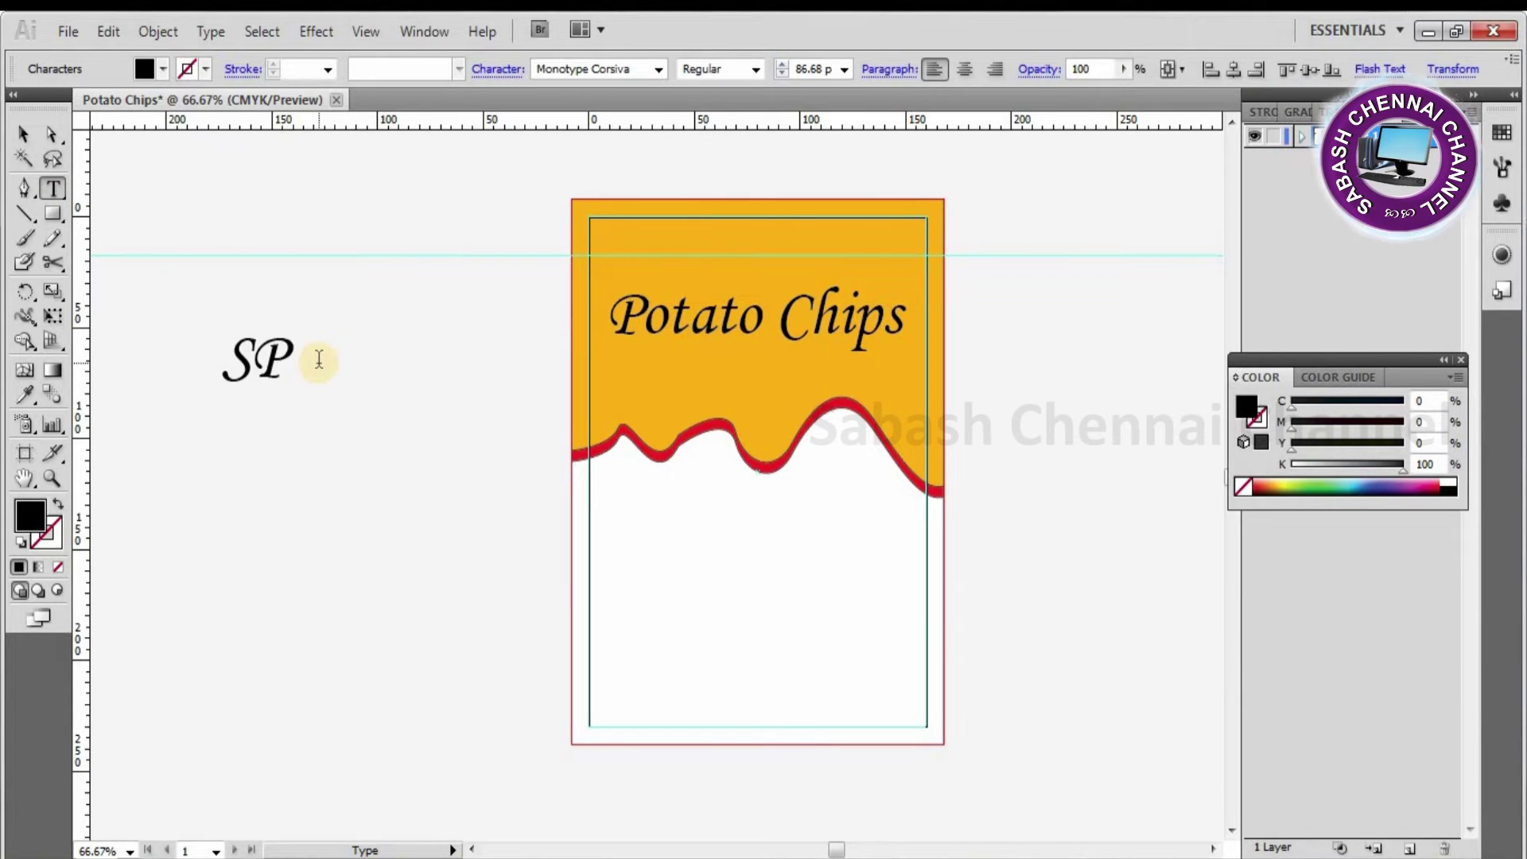
text(ICY & TAS)
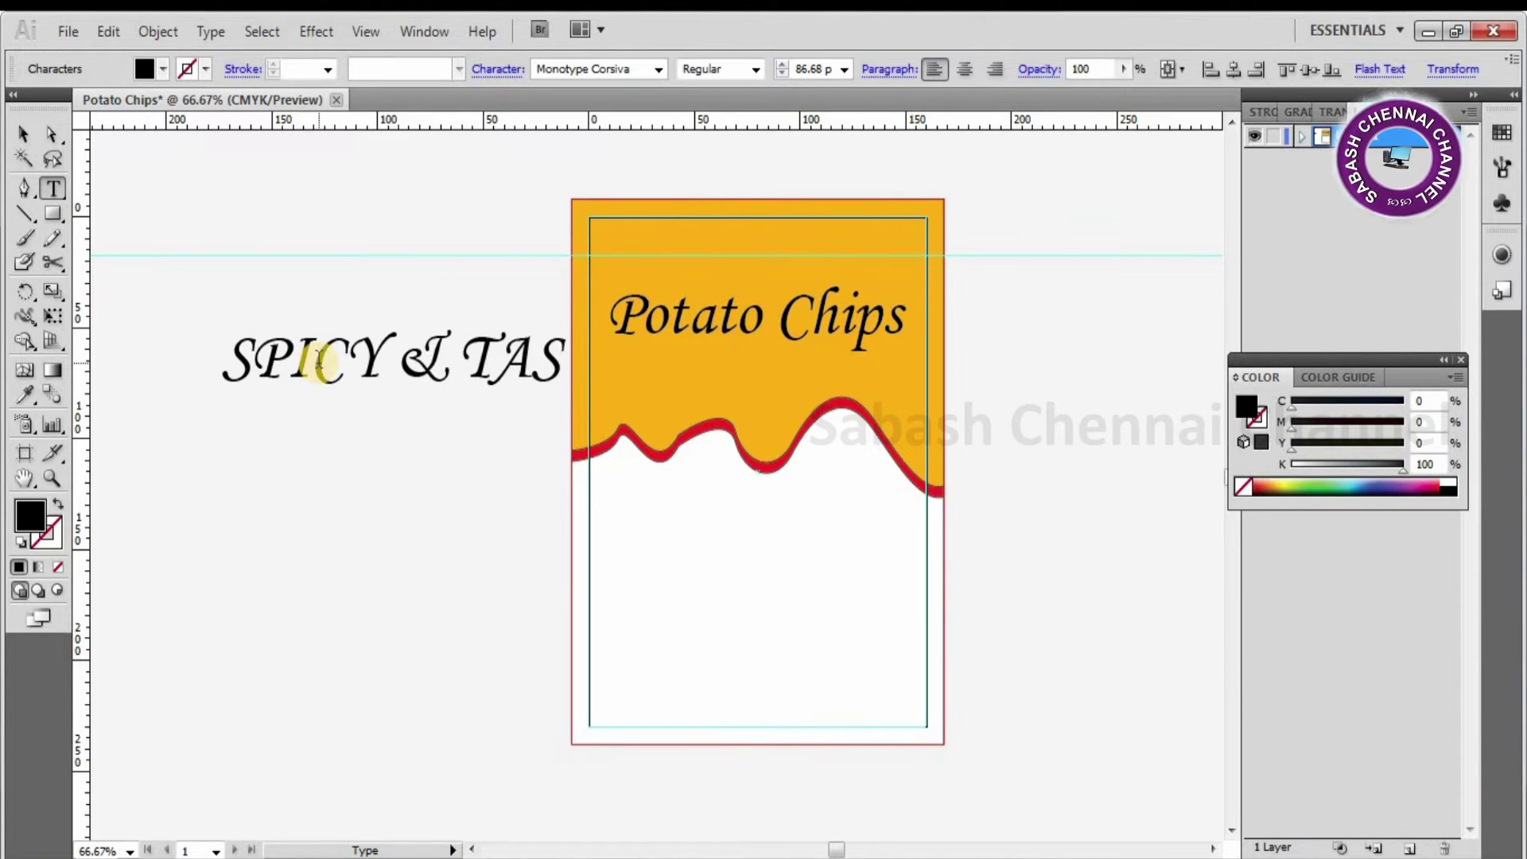
text(TY)
click(23, 134)
drag(632, 380, 554, 380)
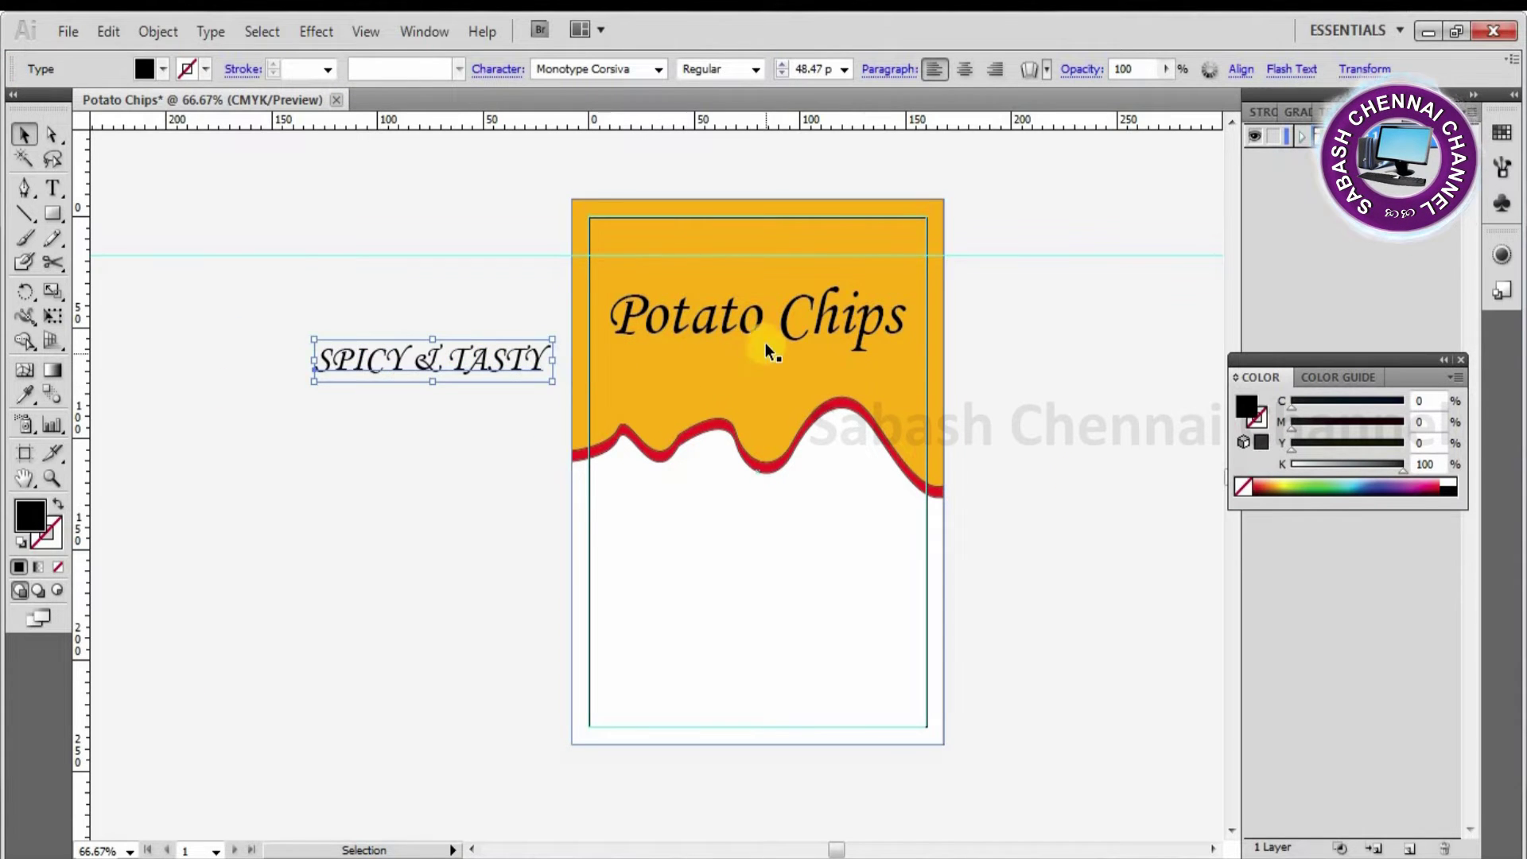
drag(761, 321, 754, 345)
mouse_move(515, 352)
mouse_down()
mouse_move(837, 309)
mouse_move(833, 285)
mouse_move(844, 308)
mouse_up()
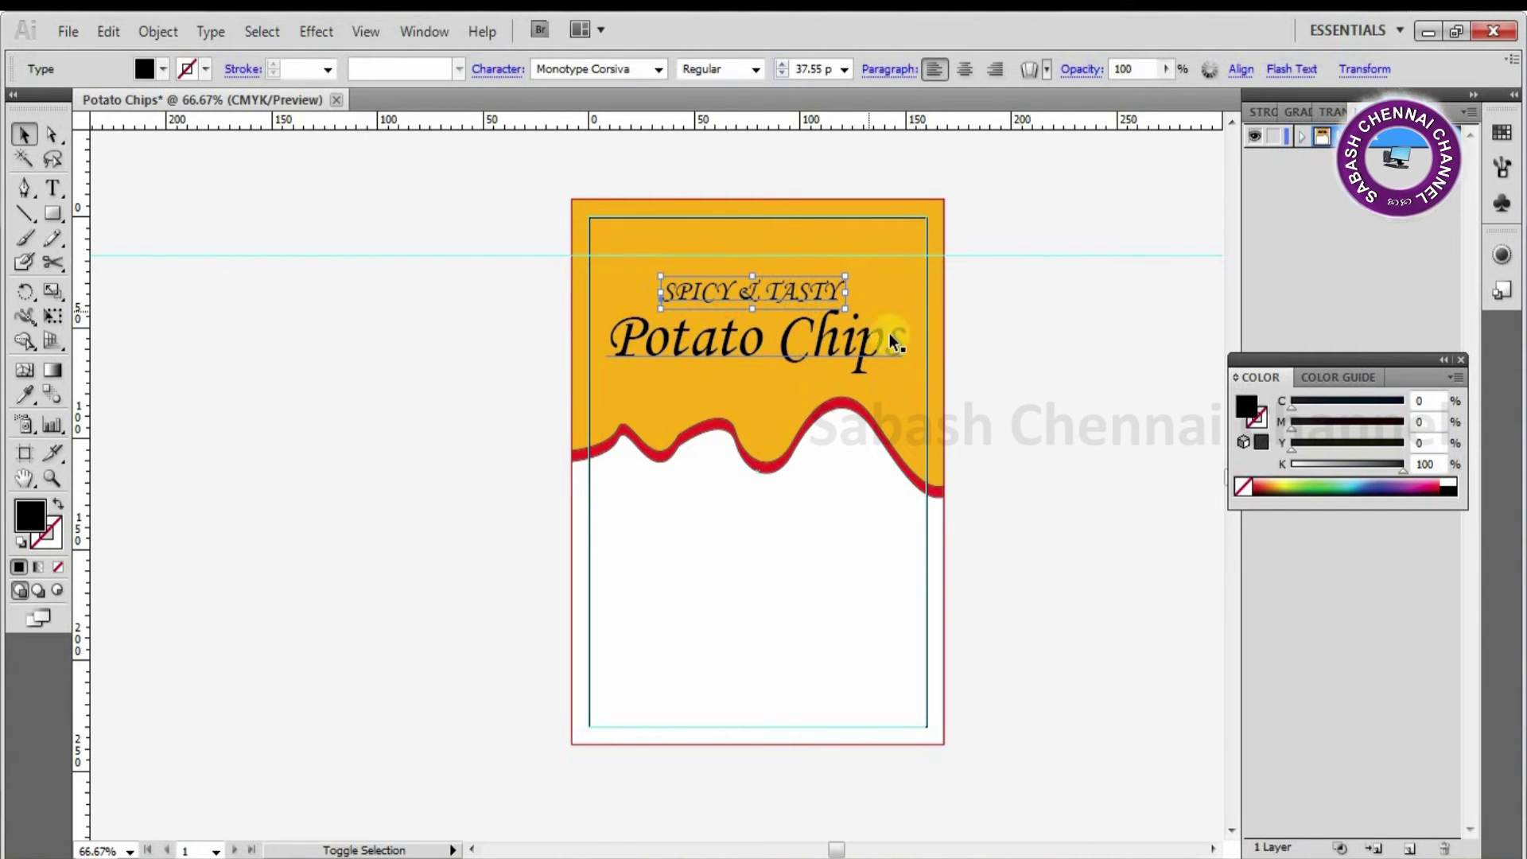
click(726, 190)
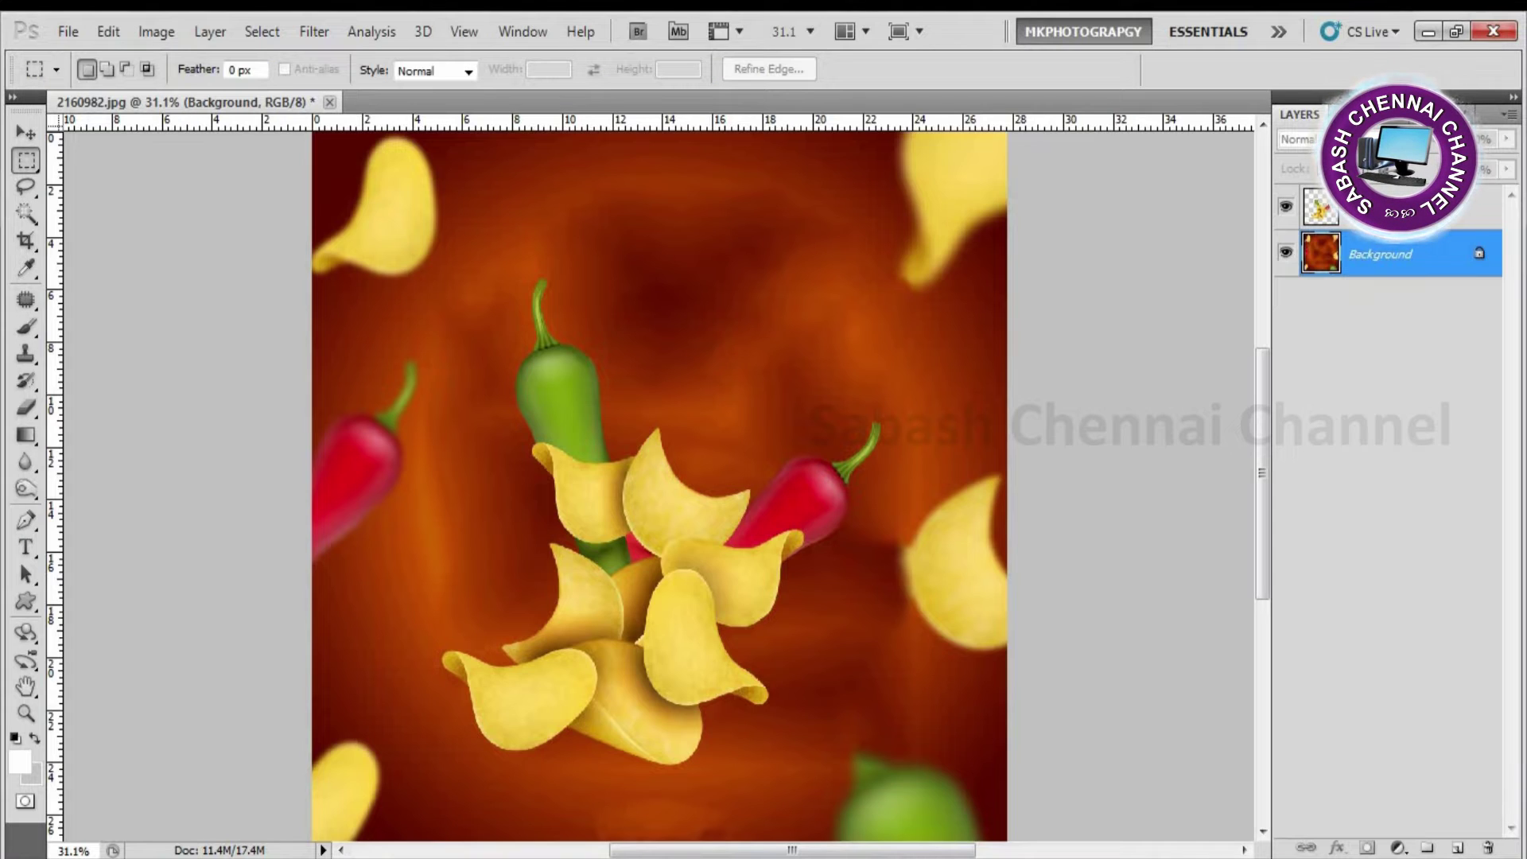
- In Photoshop, toggle the chips-and-chillies layer's visibility and load its pixels as a selection
click(1286, 206)
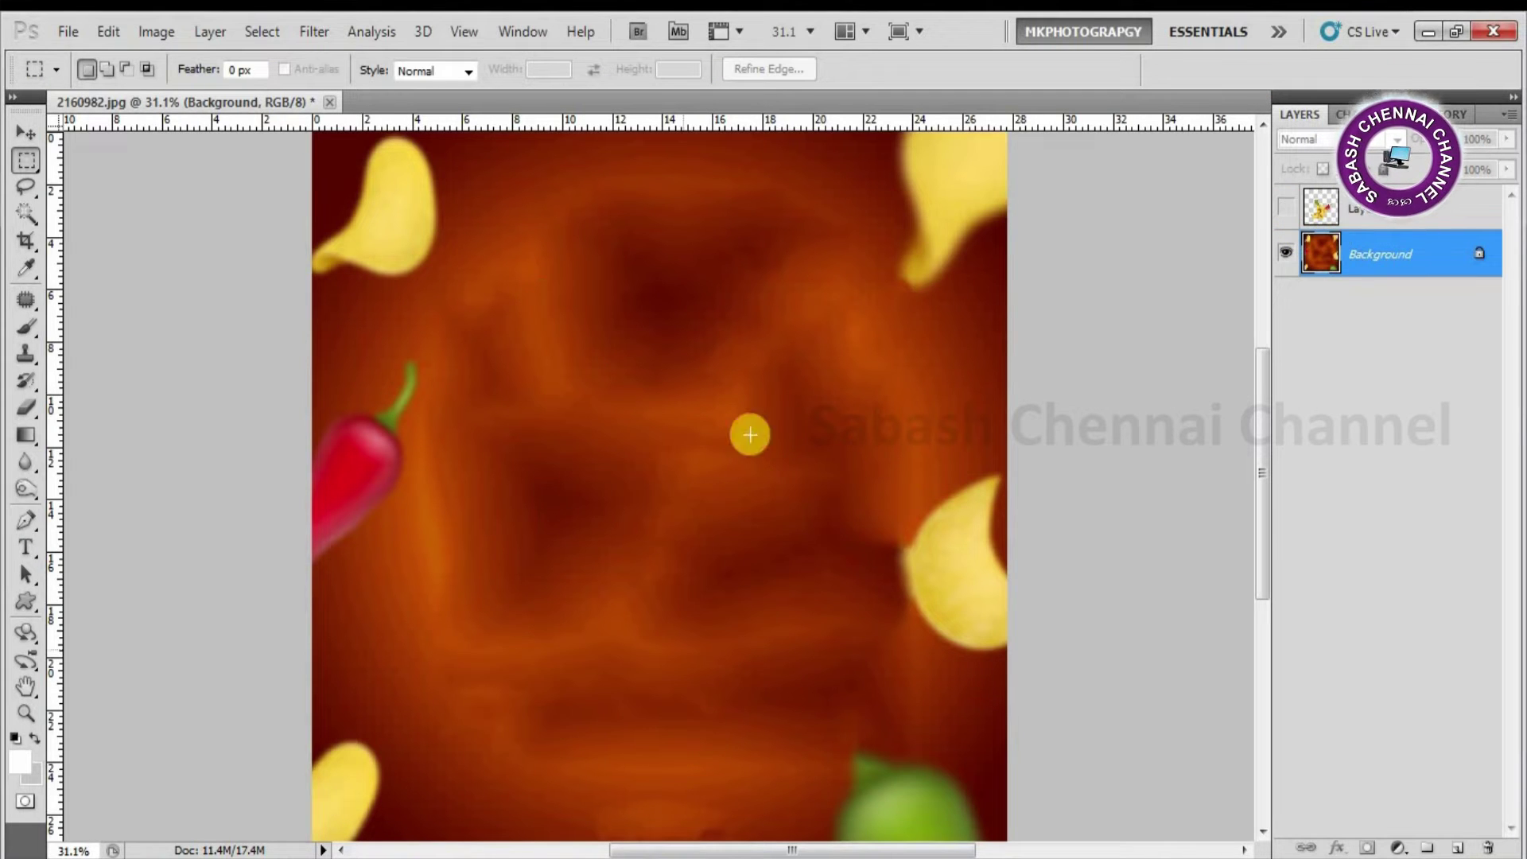
click(1286, 207)
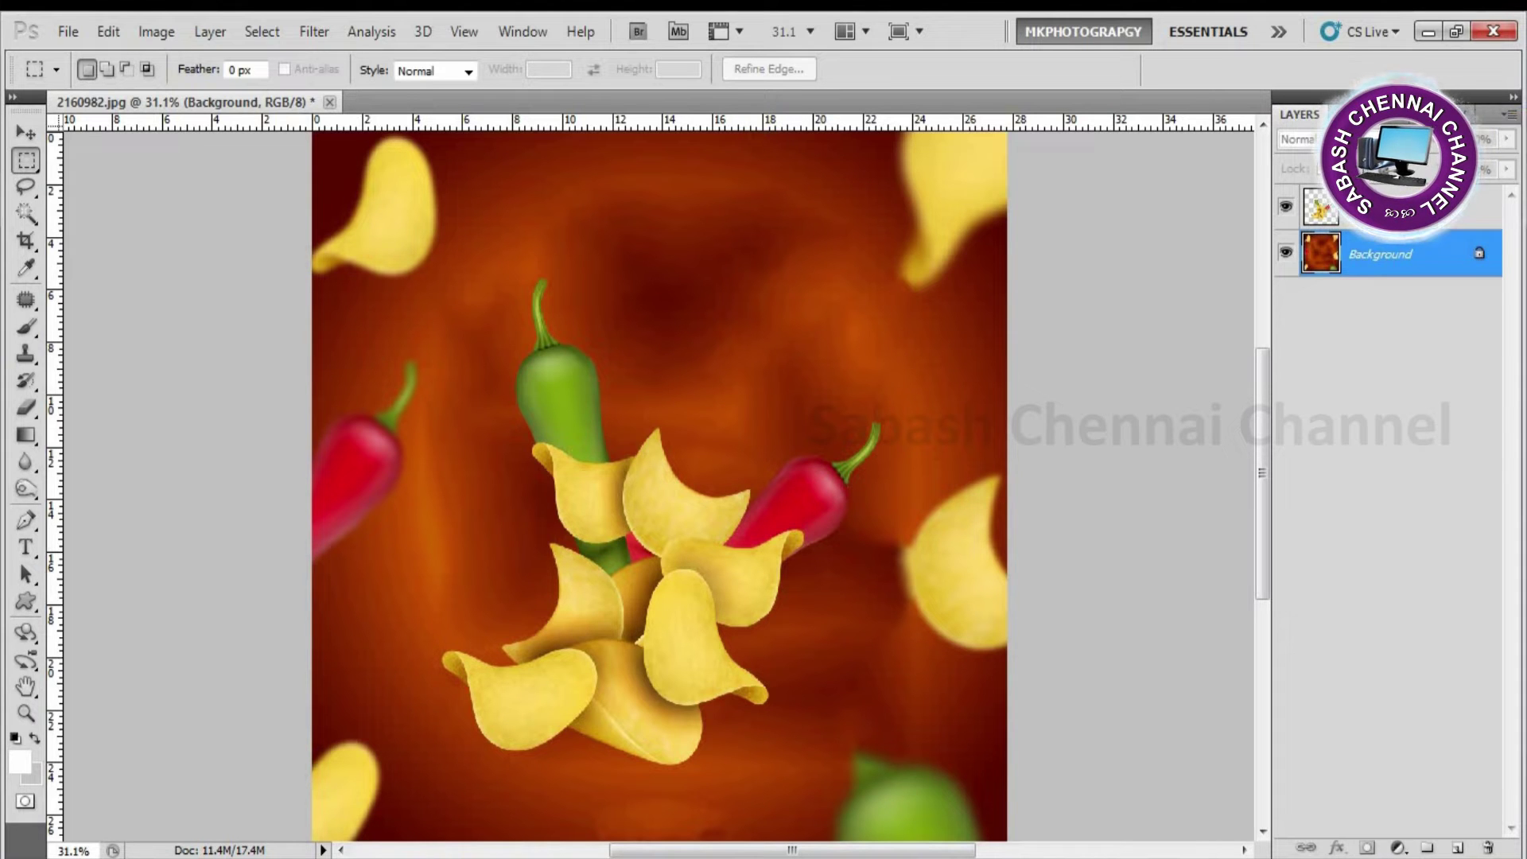
click(1384, 208)
ctrl+click(1320, 207)
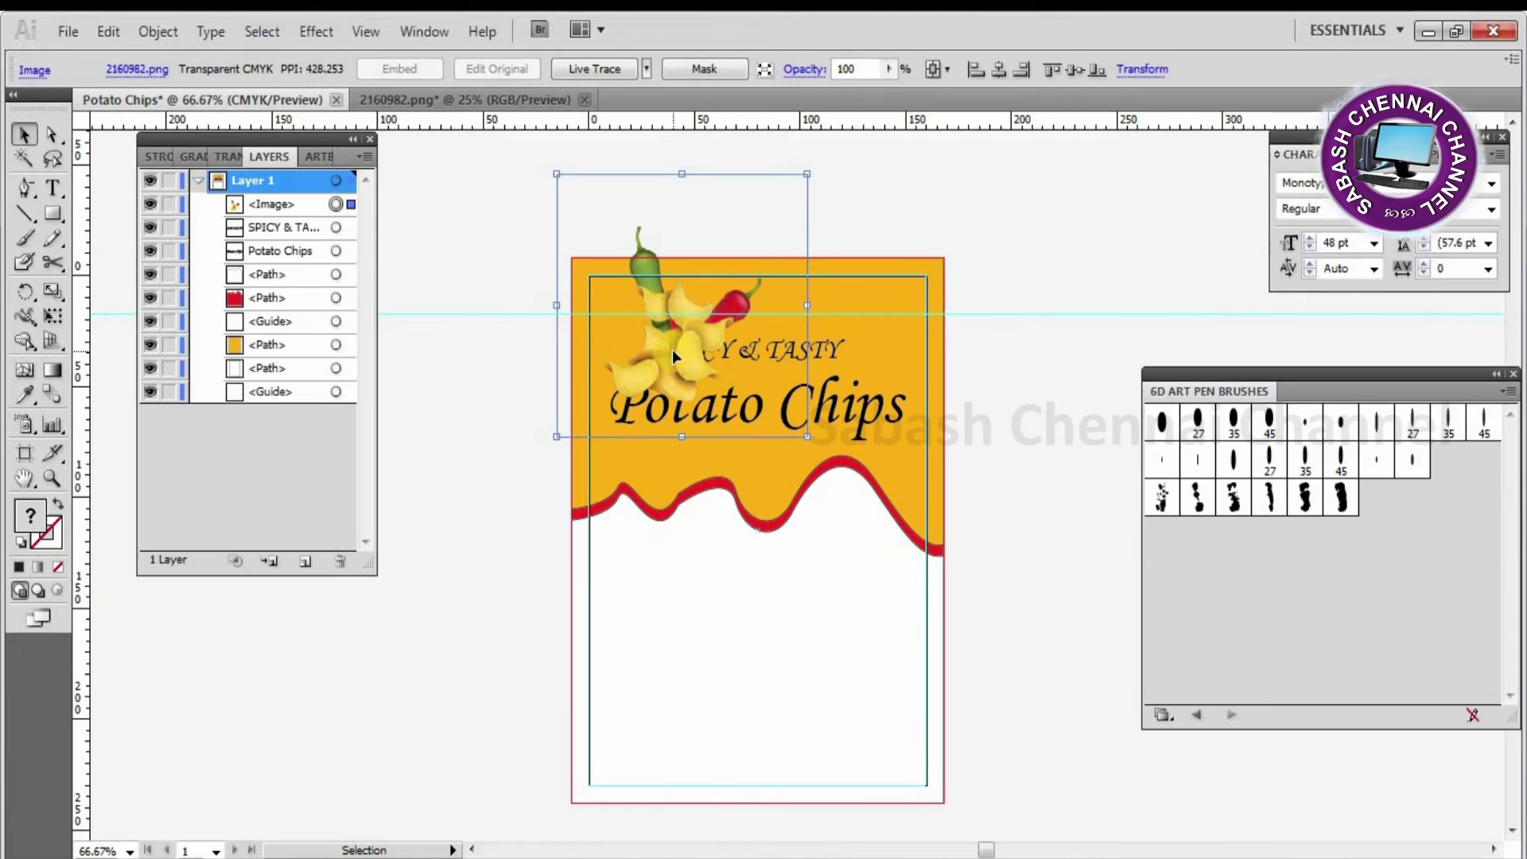
- Position the pasted chips image, move it behind the title in Layers, and enlarge it
mouse_move(673, 354)
mouse_down()
mouse_move(757, 421)
mouse_move(770, 466)
mouse_move(770, 450)
mouse_up()
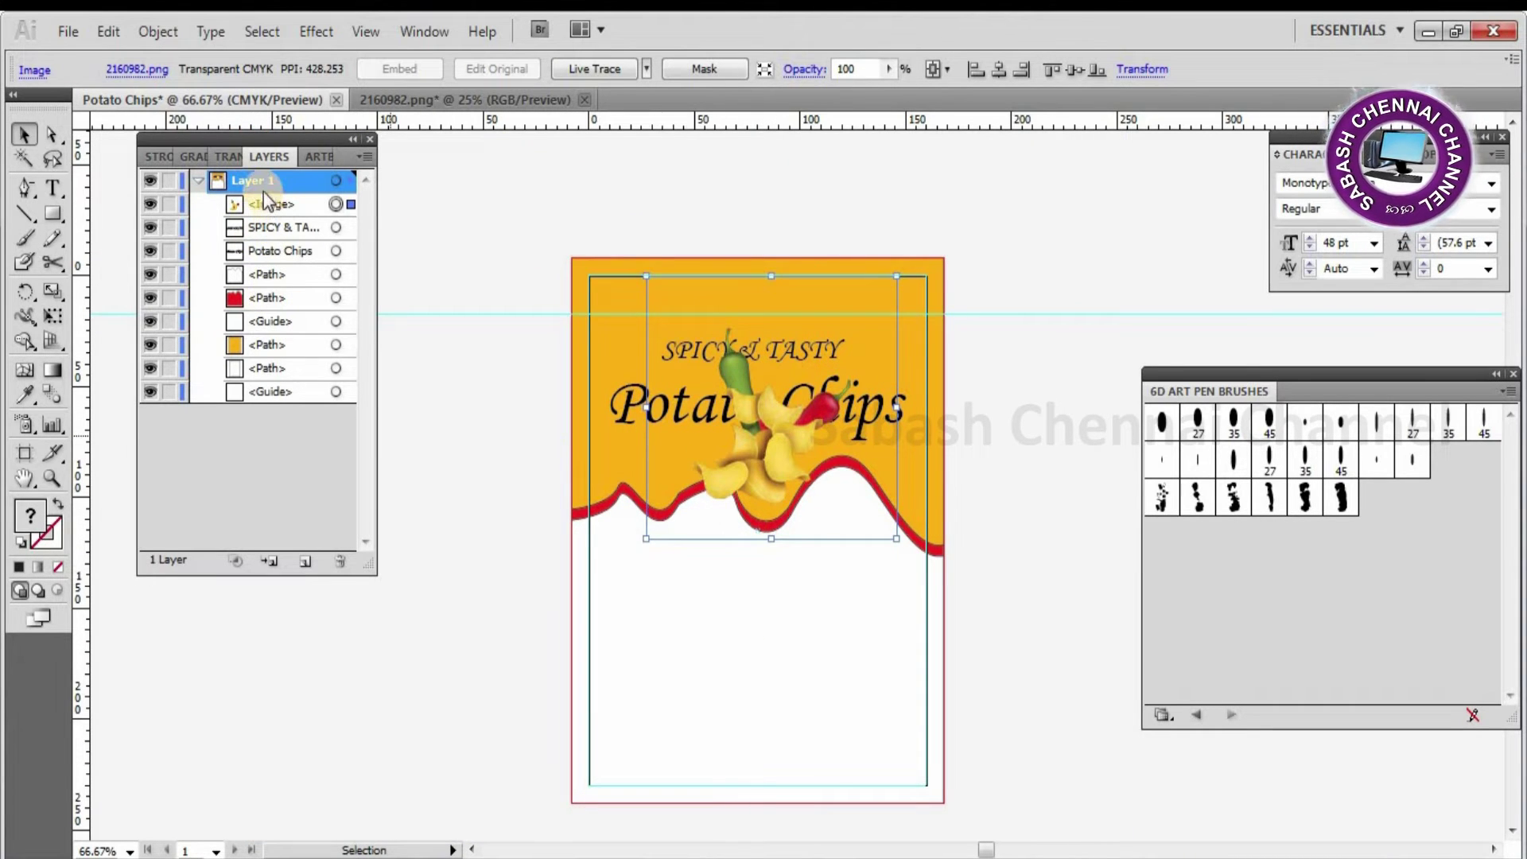
click(297, 204)
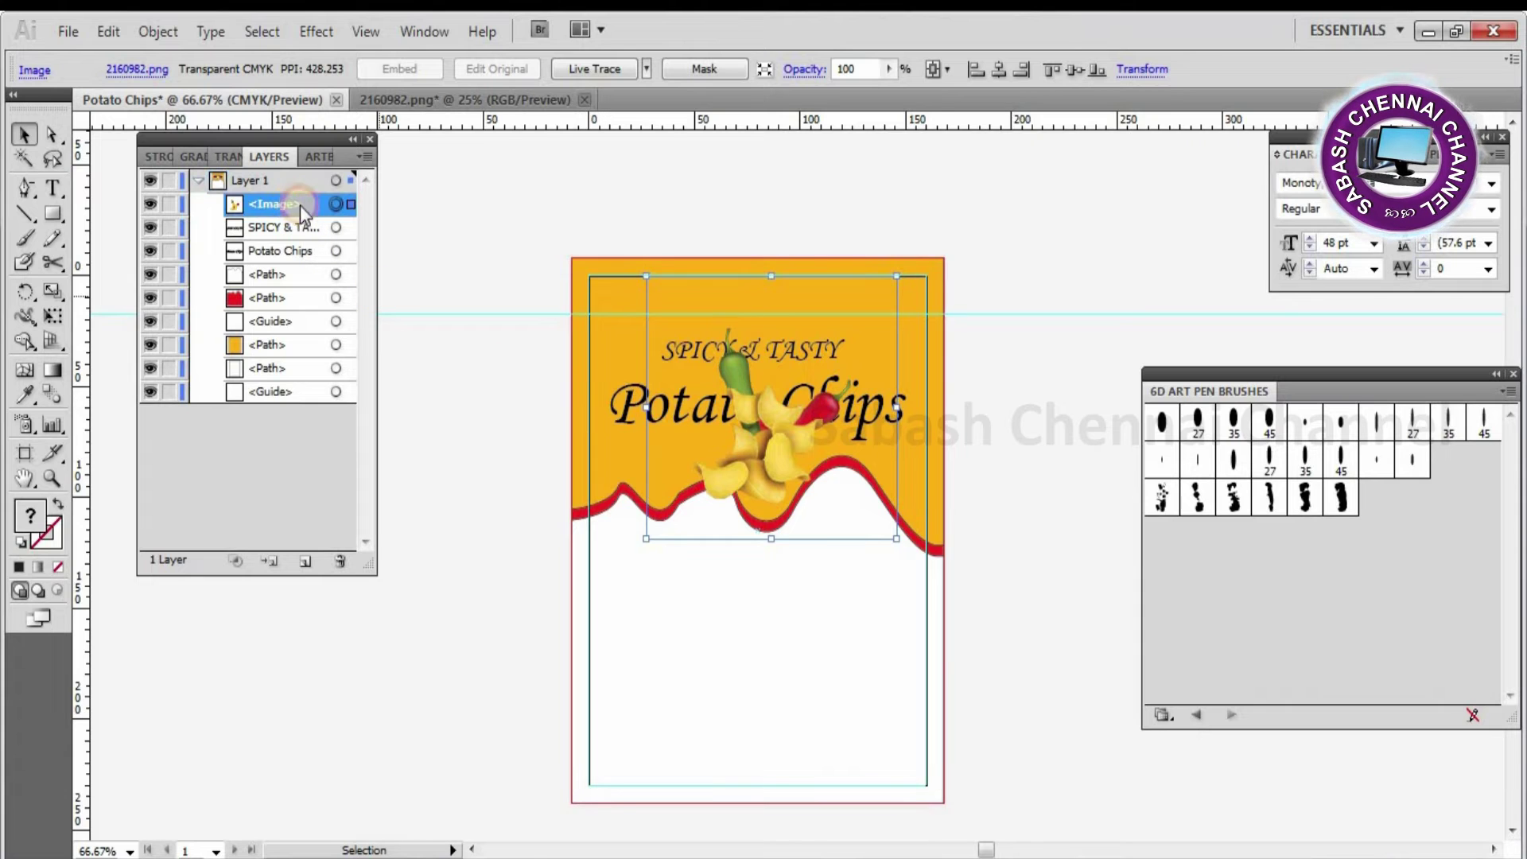
drag(299, 205, 288, 329)
drag(897, 541, 1027, 602)
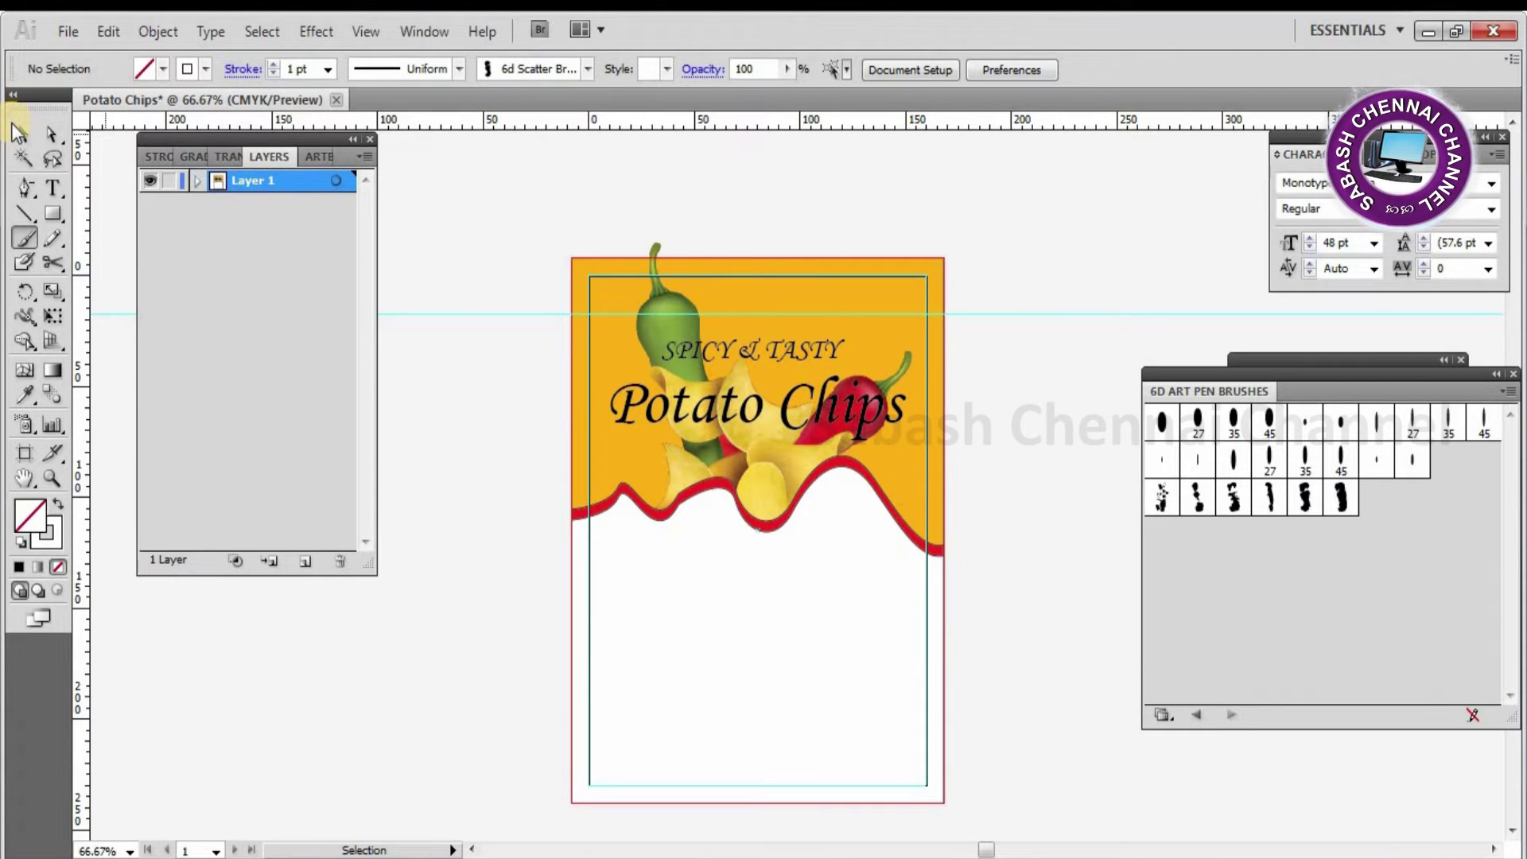
click(774, 488)
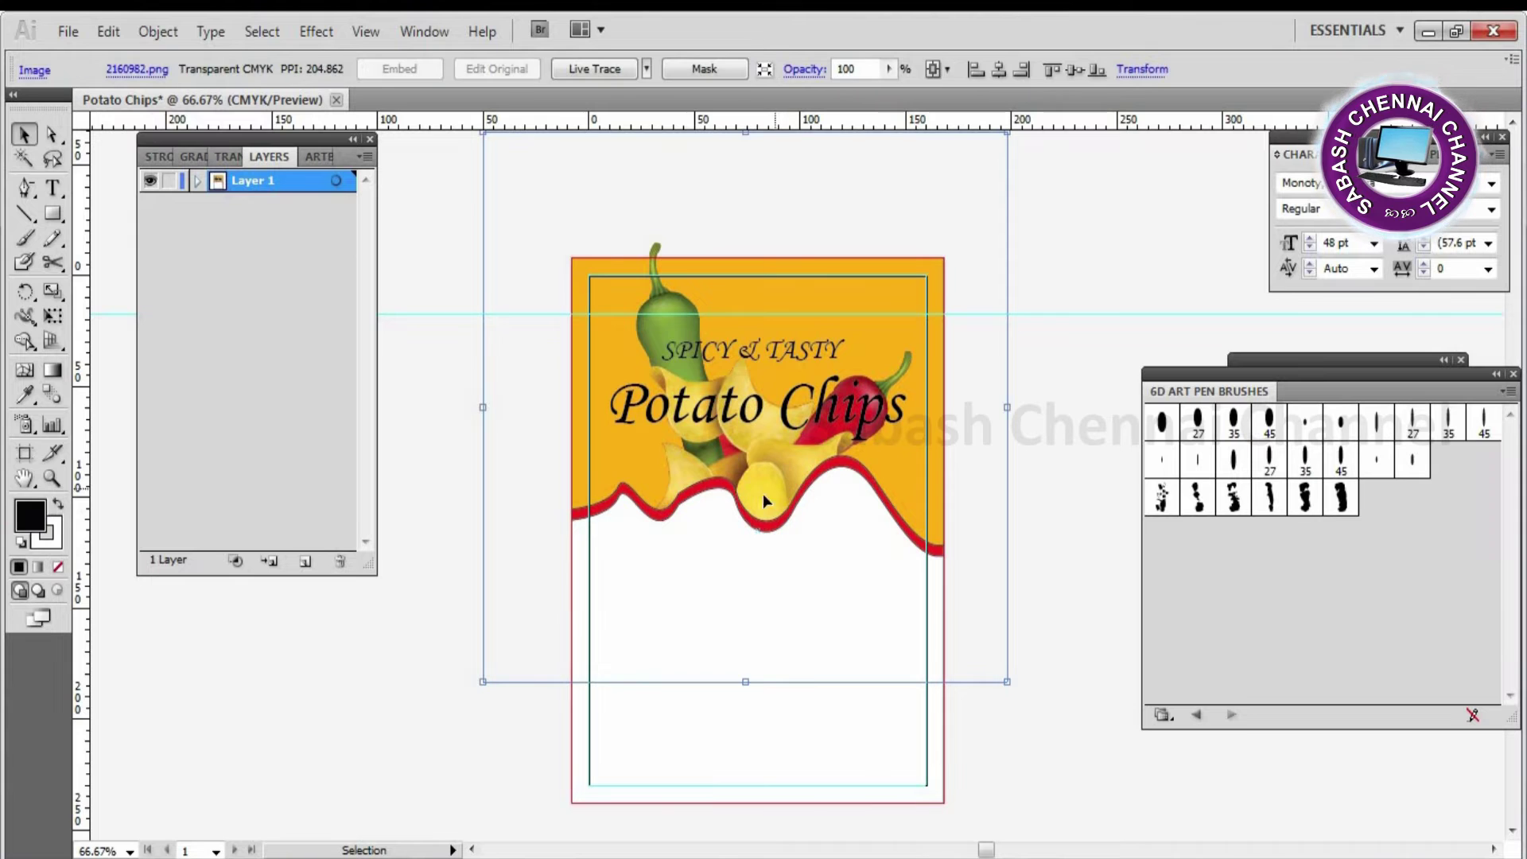
- Set the chips image's opacity to 50%
click(823, 71)
click(793, 72)
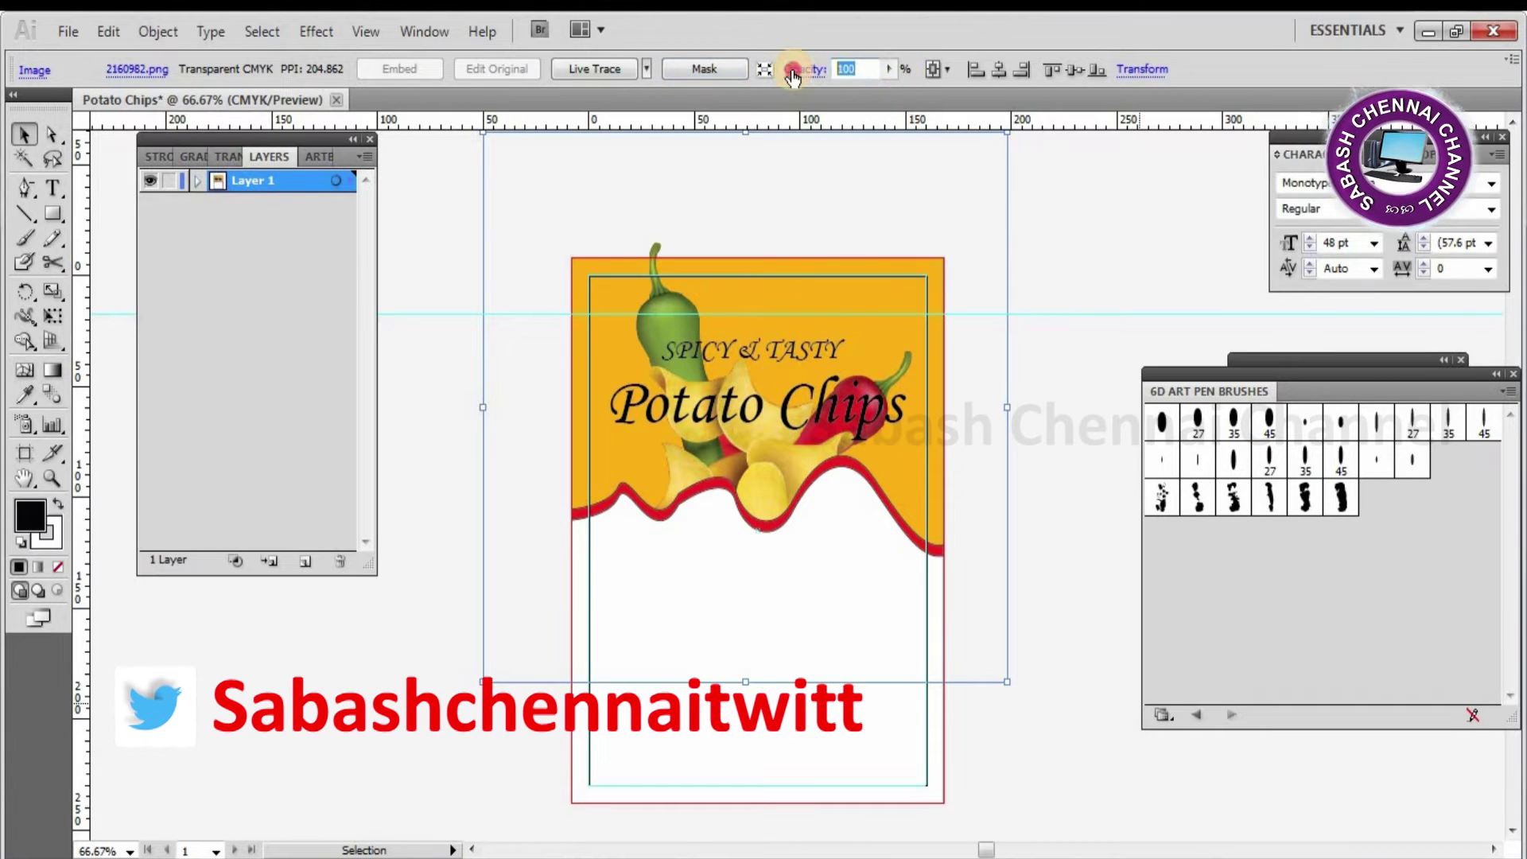
text(50)
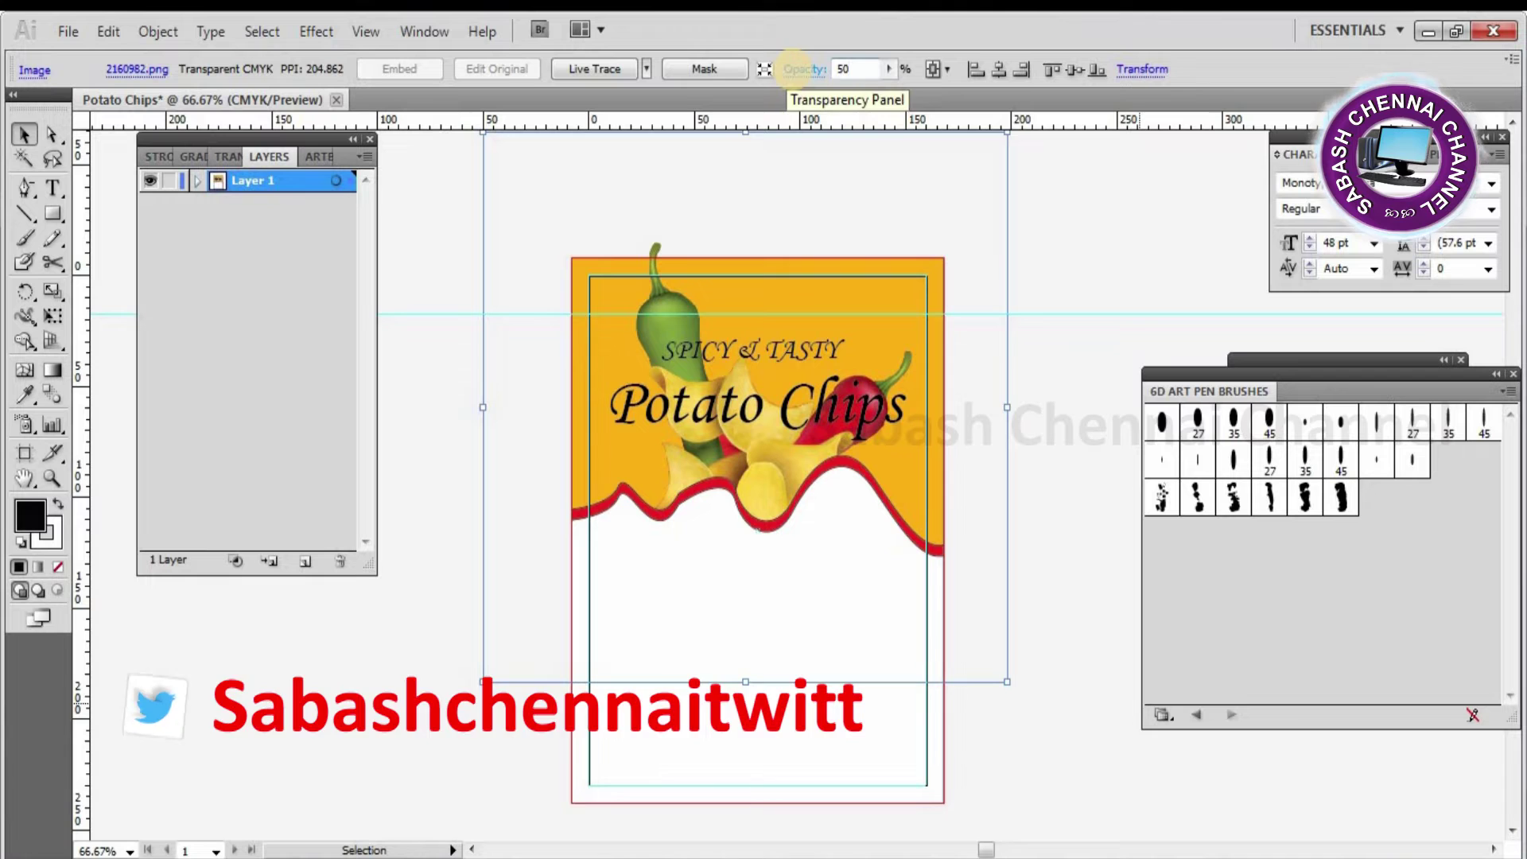
click(807, 70)
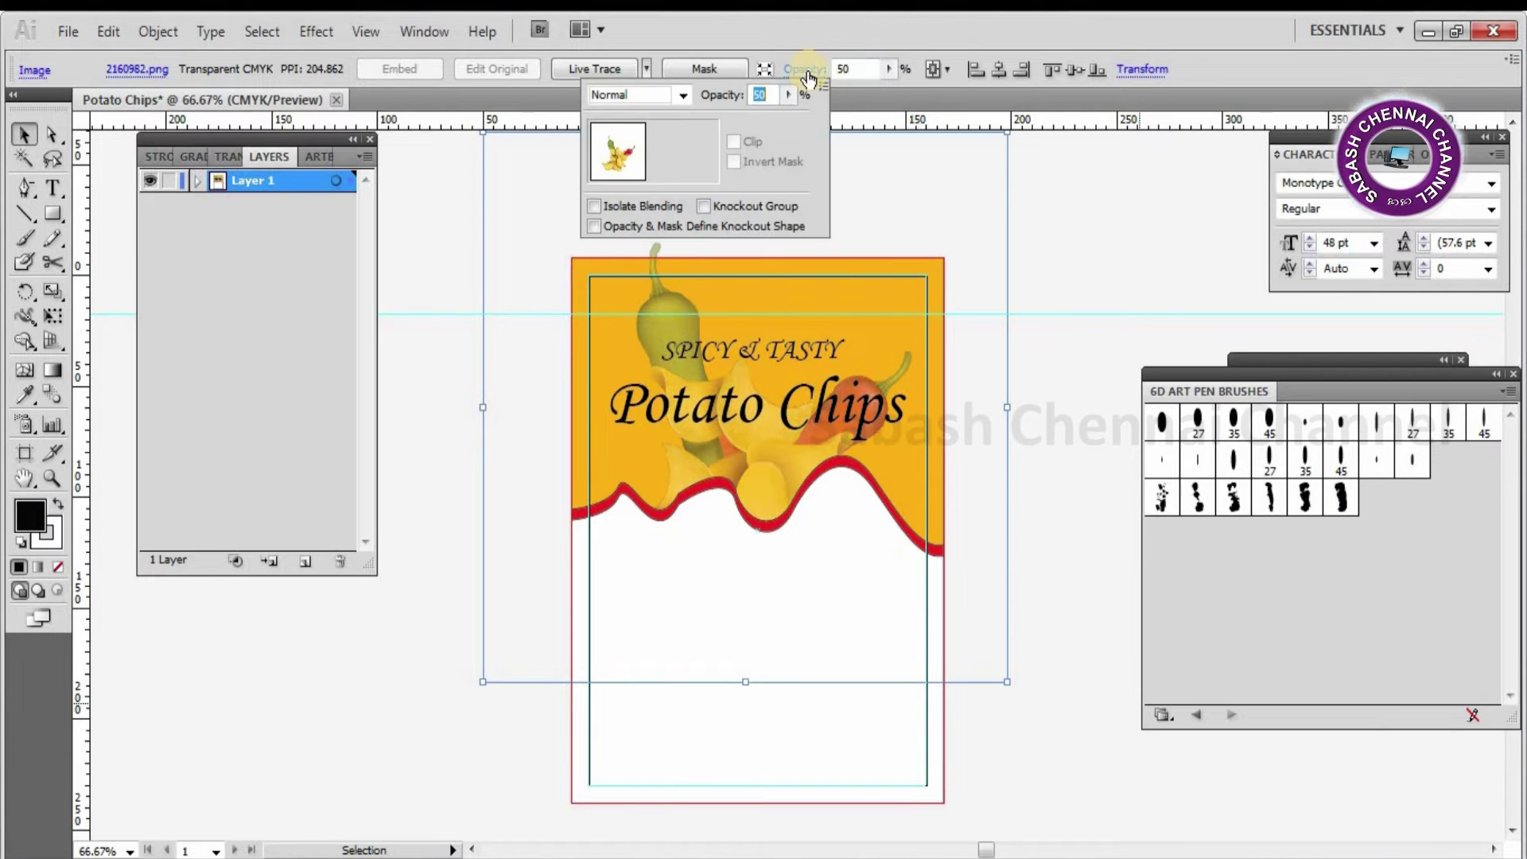
click(814, 70)
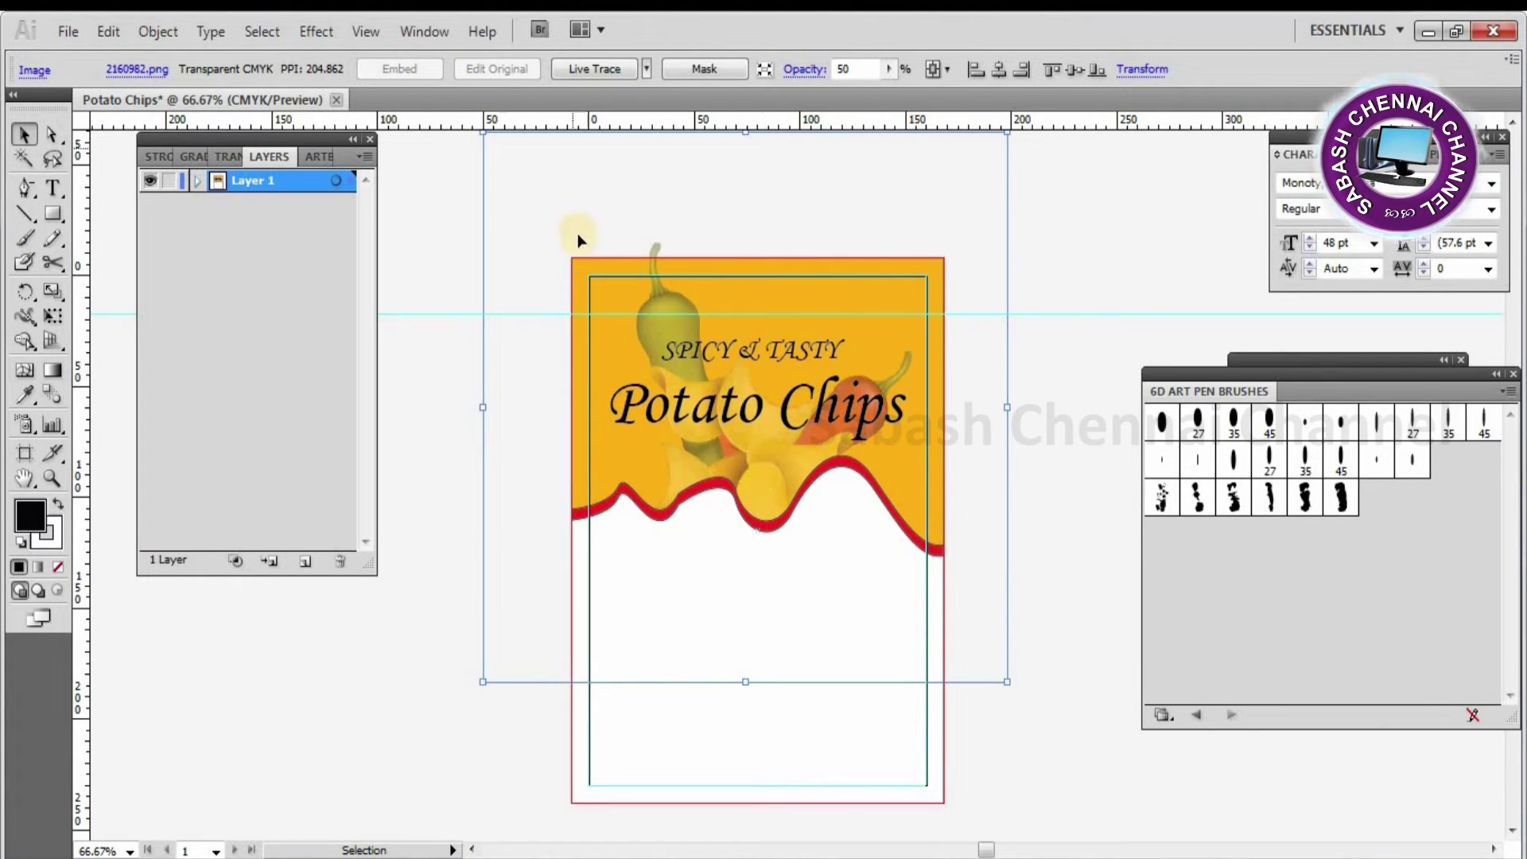
- Scale the Potato Chips title up slightly
click(746, 404)
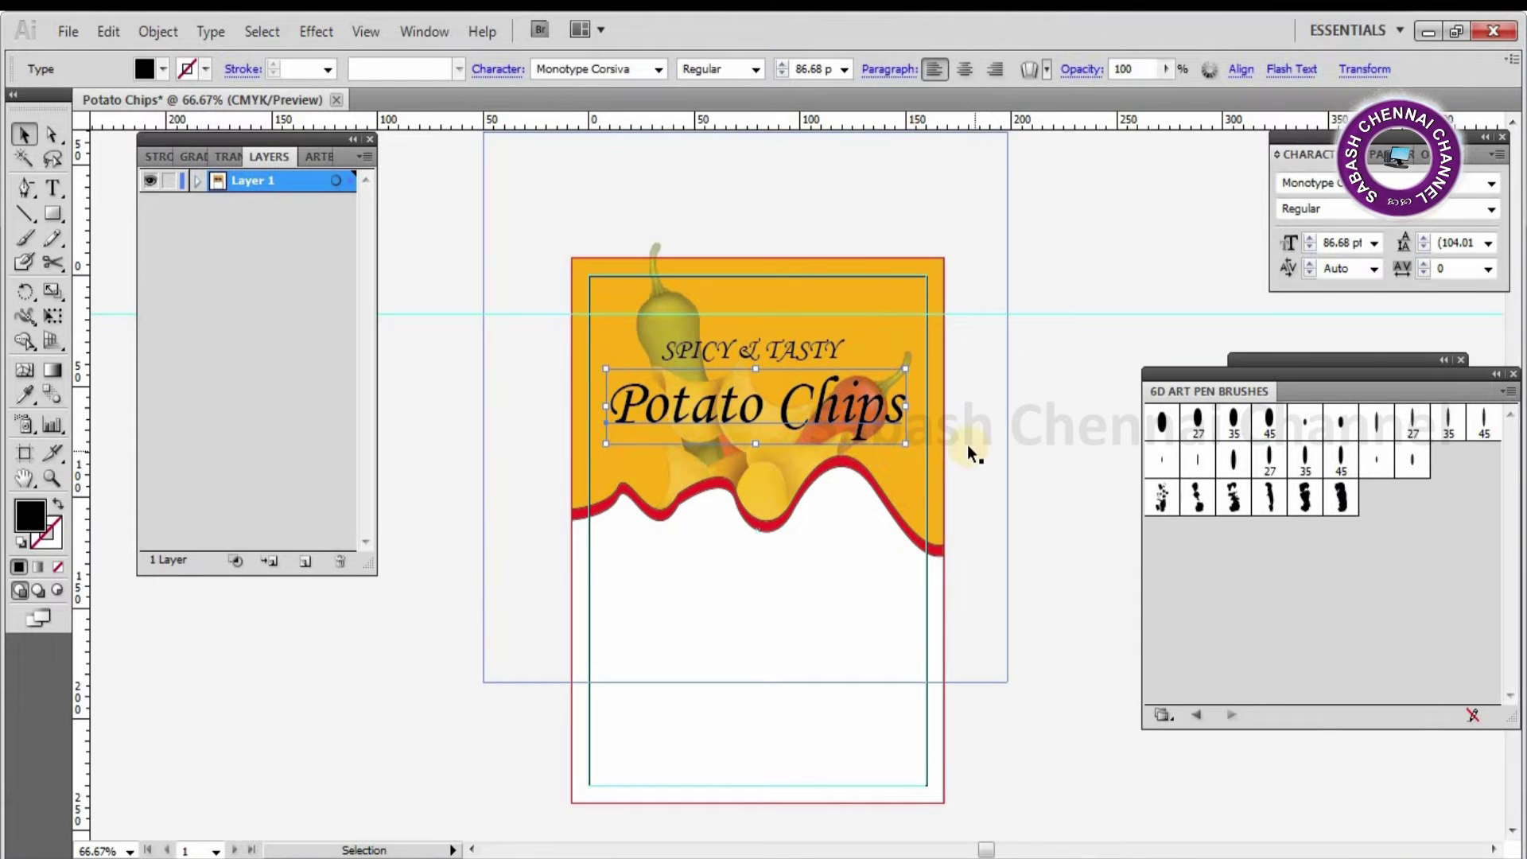
drag(909, 450, 916, 446)
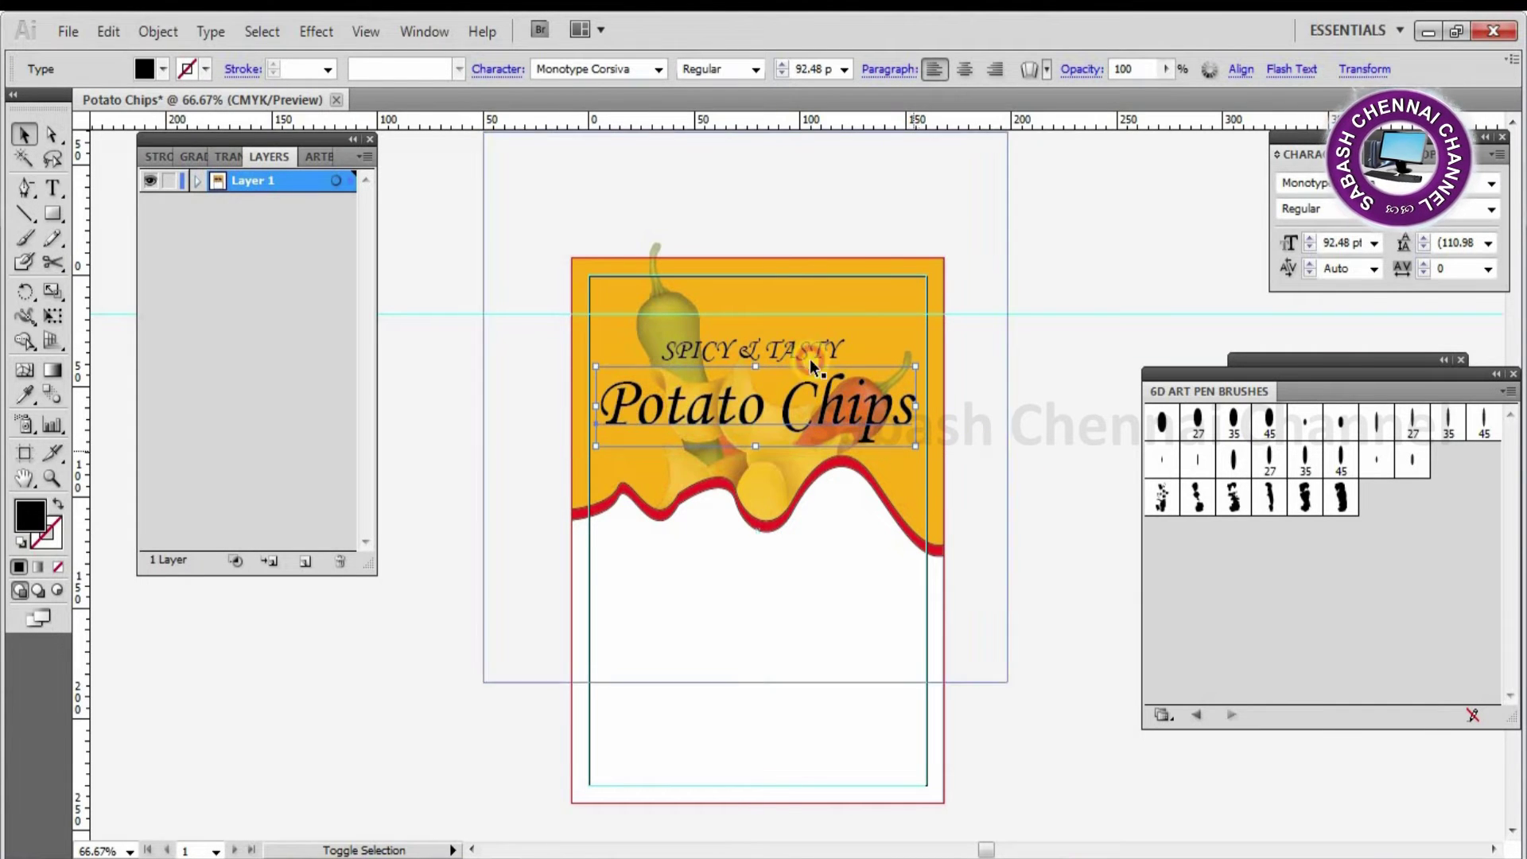
click(779, 343)
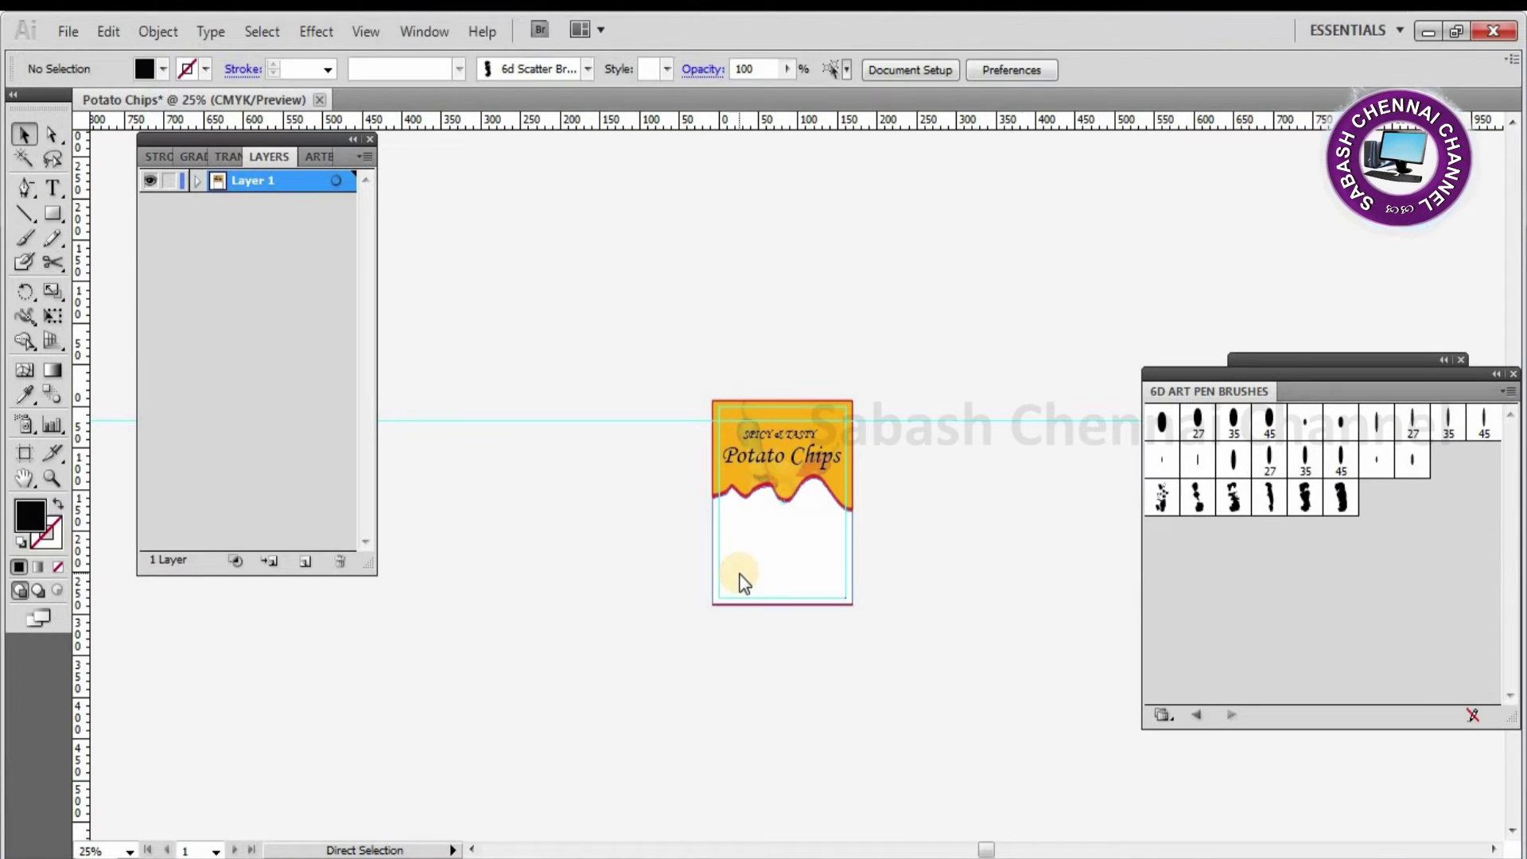
- Paste the blurred chips background and shrink it toward the package
key(ctrl+v)
key(ctrl+t)
drag(513, 189, 725, 409)
drag(827, 525, 840, 489)
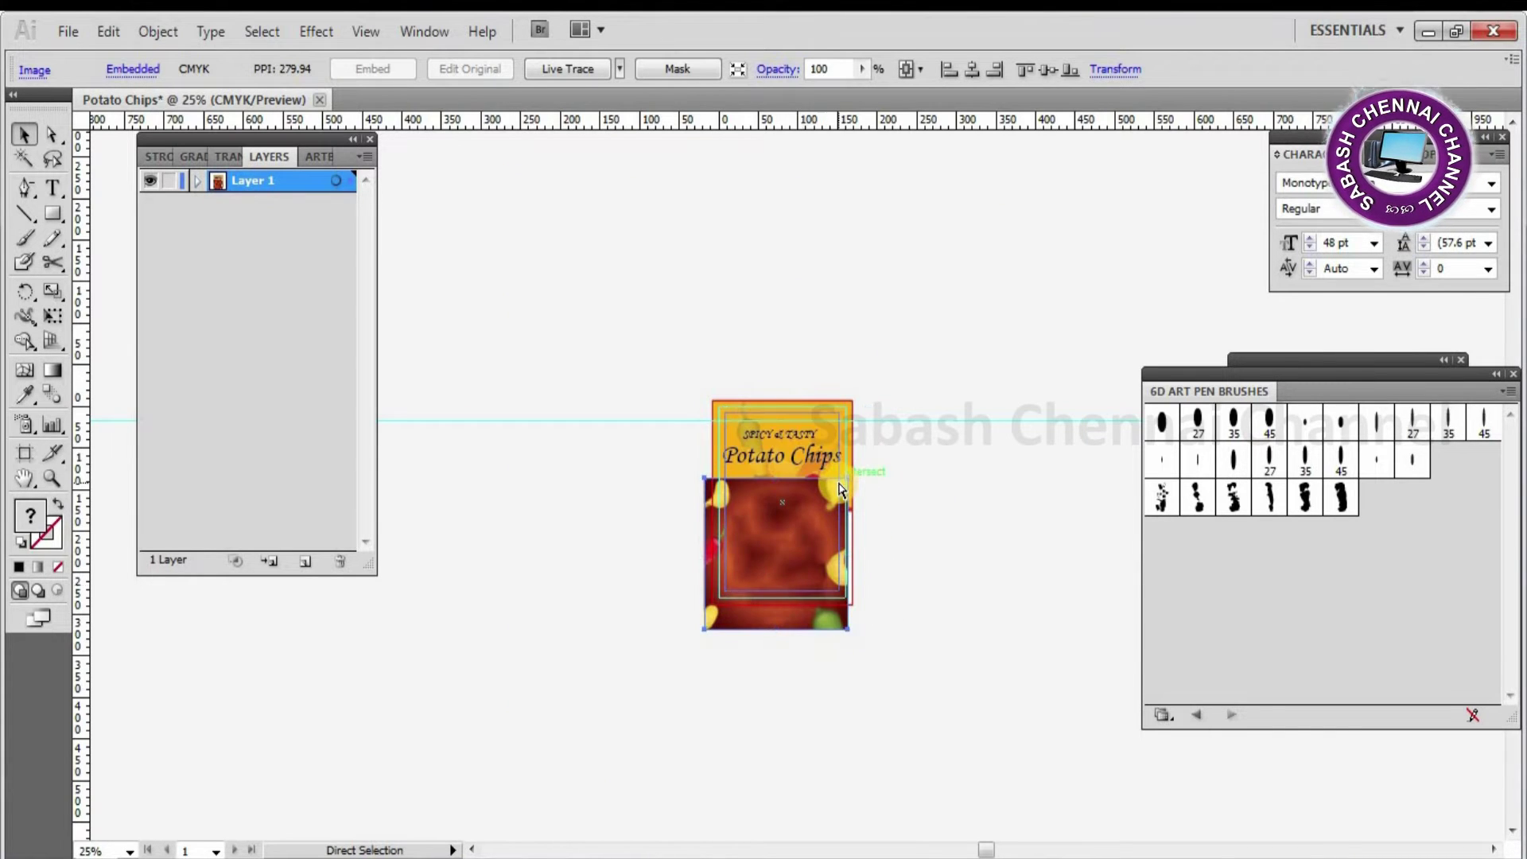
key(ctrl+plus)
key(ctrl+plus)
click(816, 618)
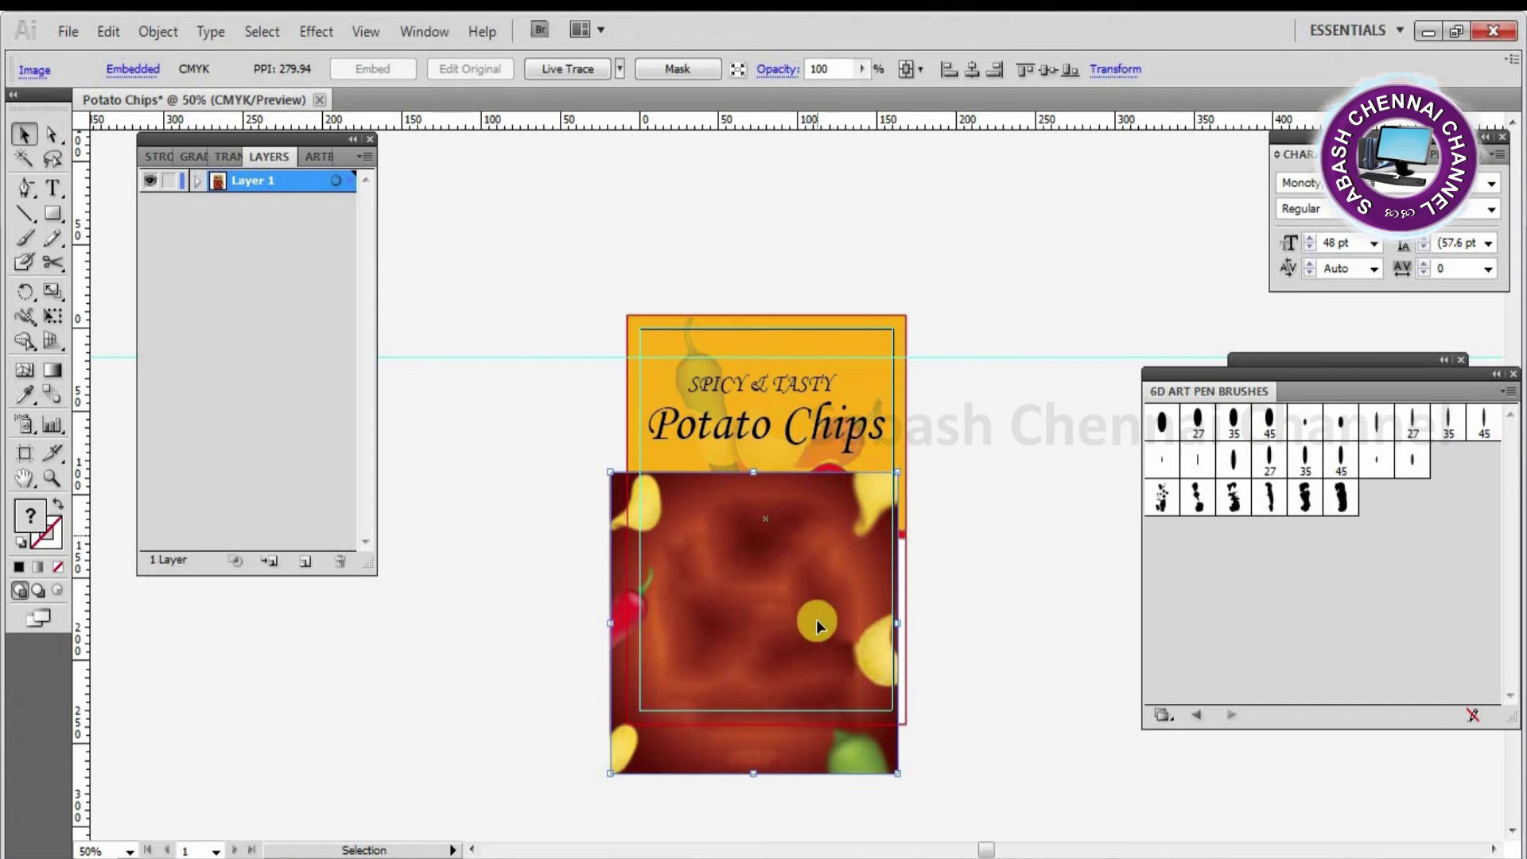
- Move the background up and stretch it to the package's top and bottom edges
drag(816, 618, 829, 489)
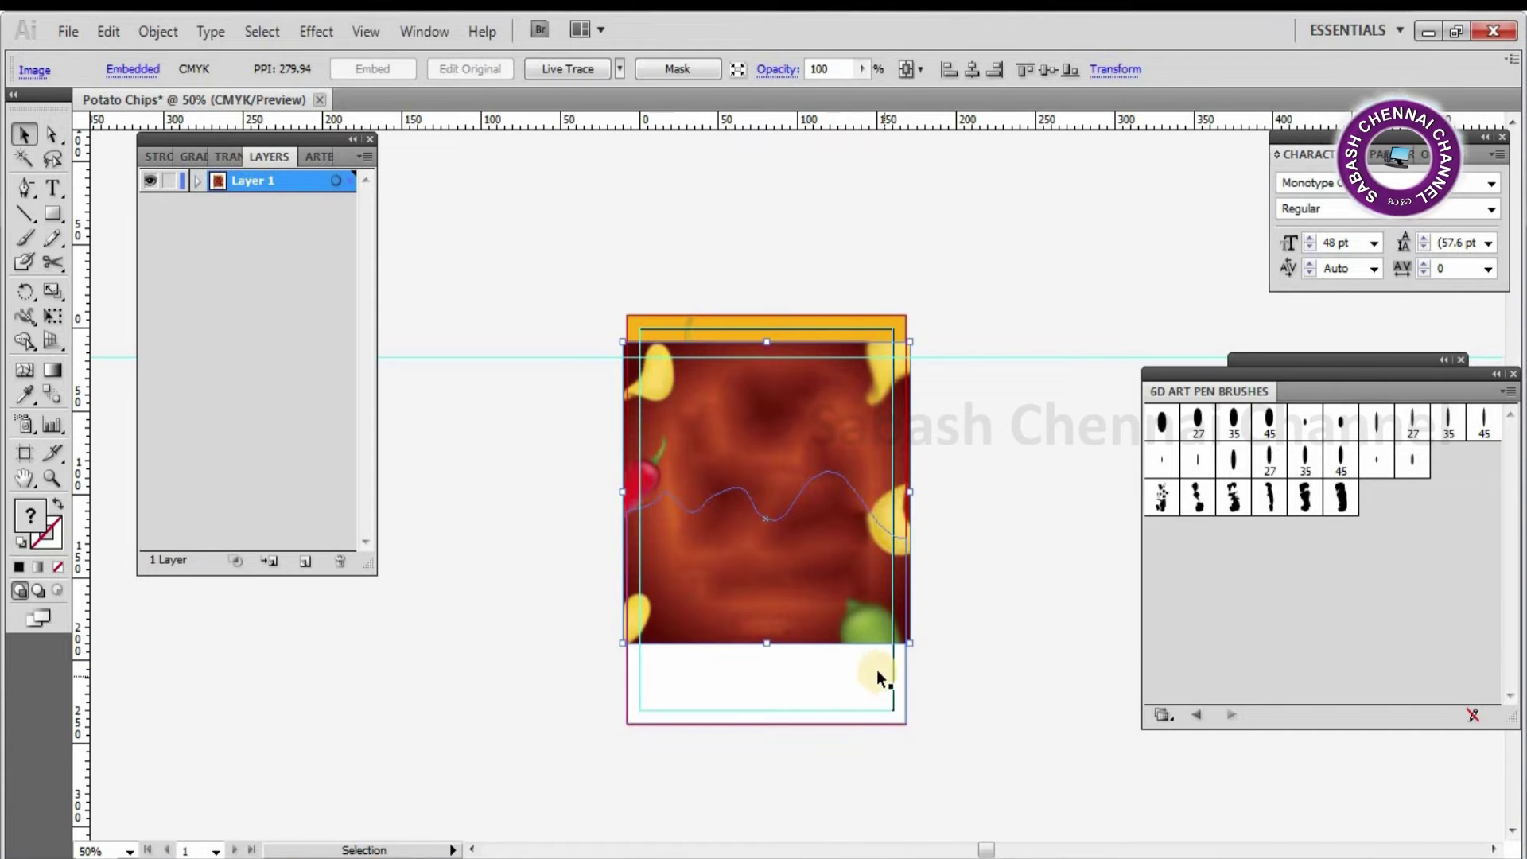
drag(806, 608, 805, 587)
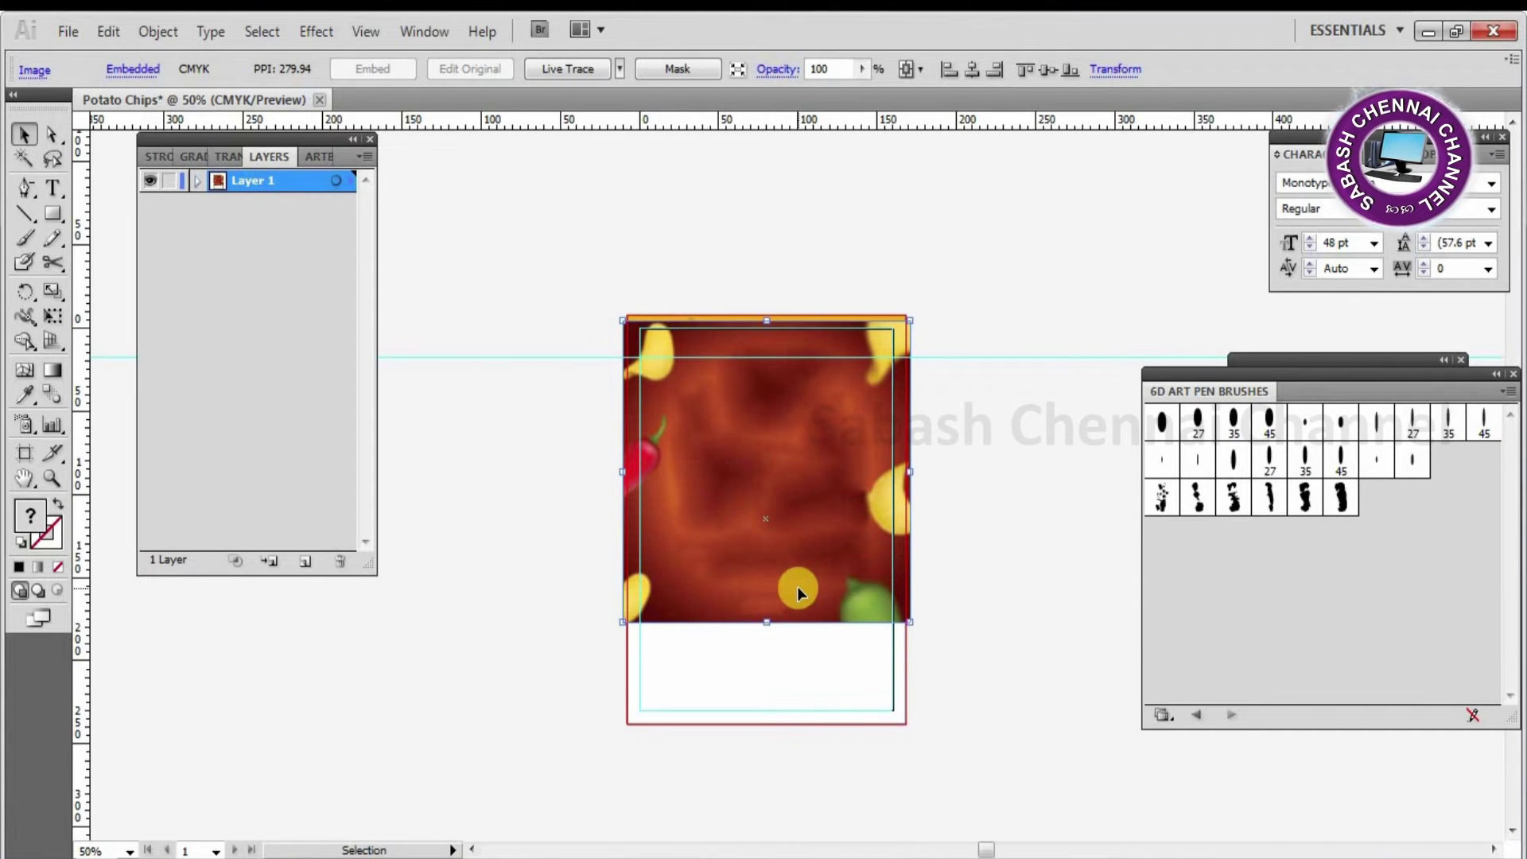
key(v)
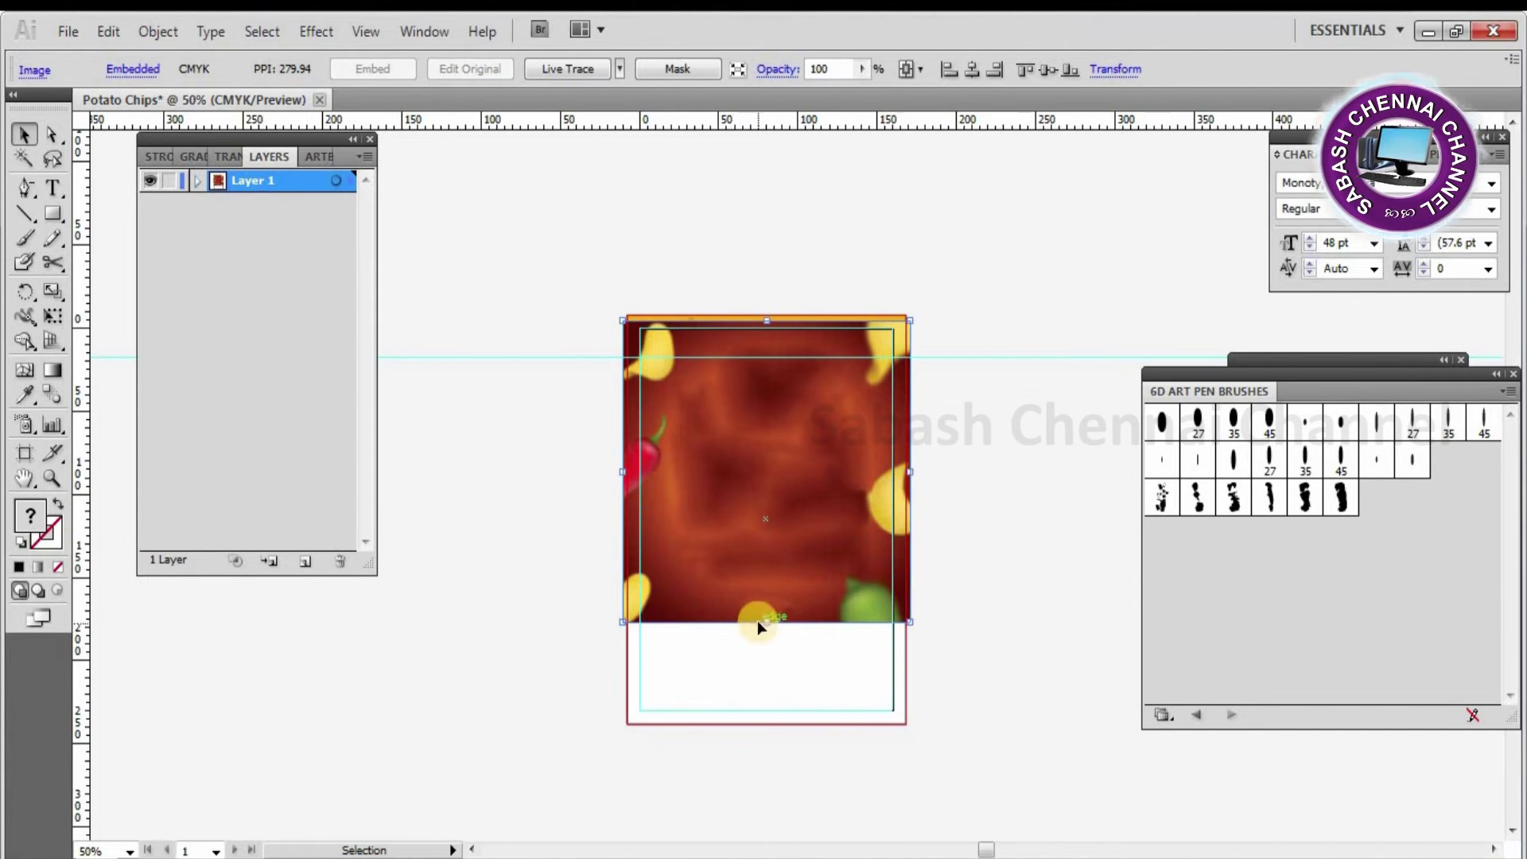
drag(765, 639, 765, 728)
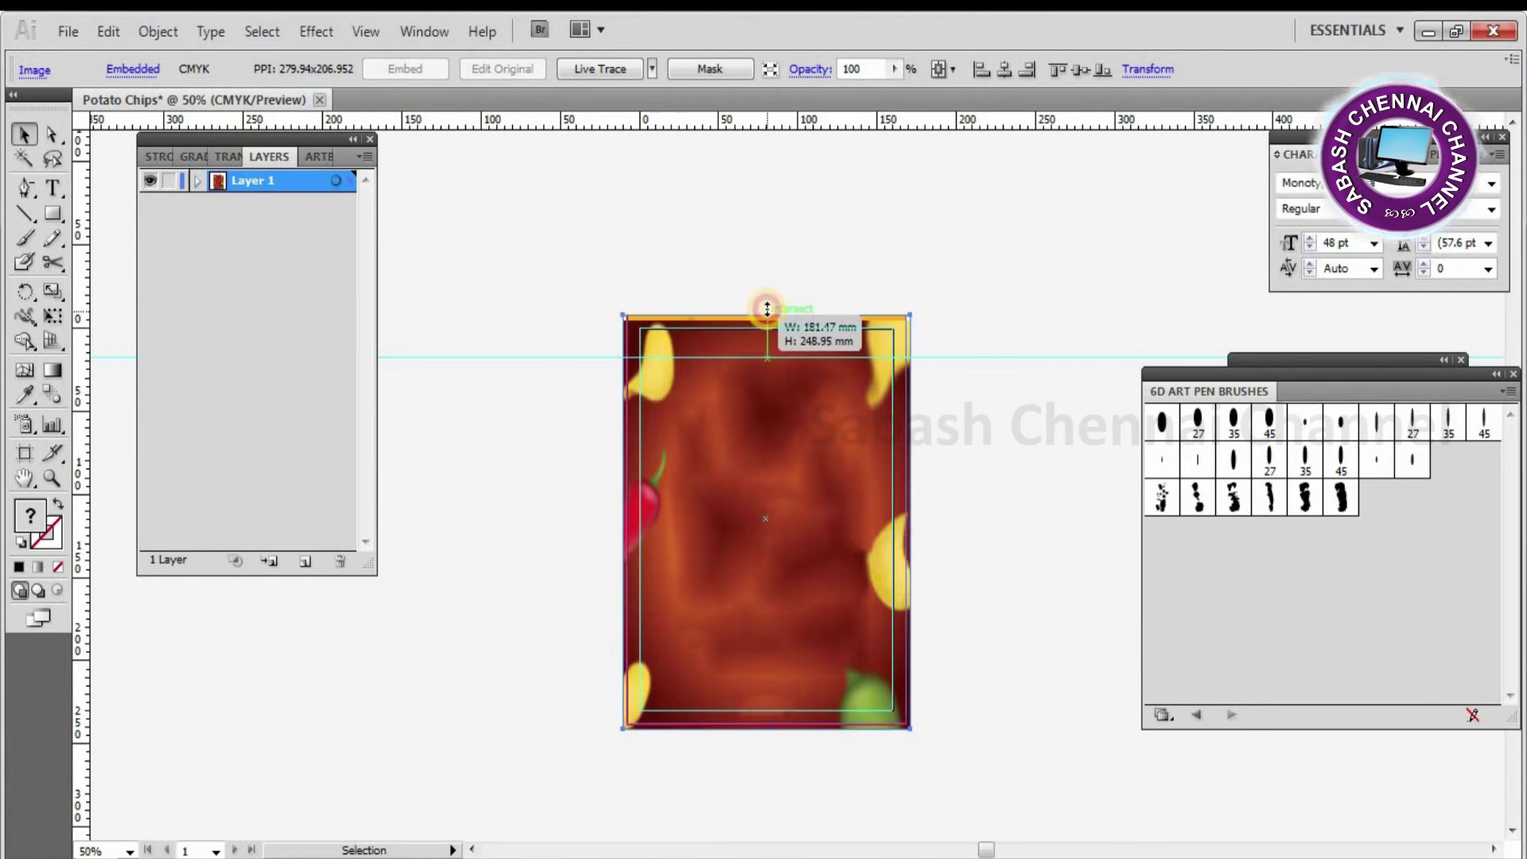
drag(766, 321, 766, 311)
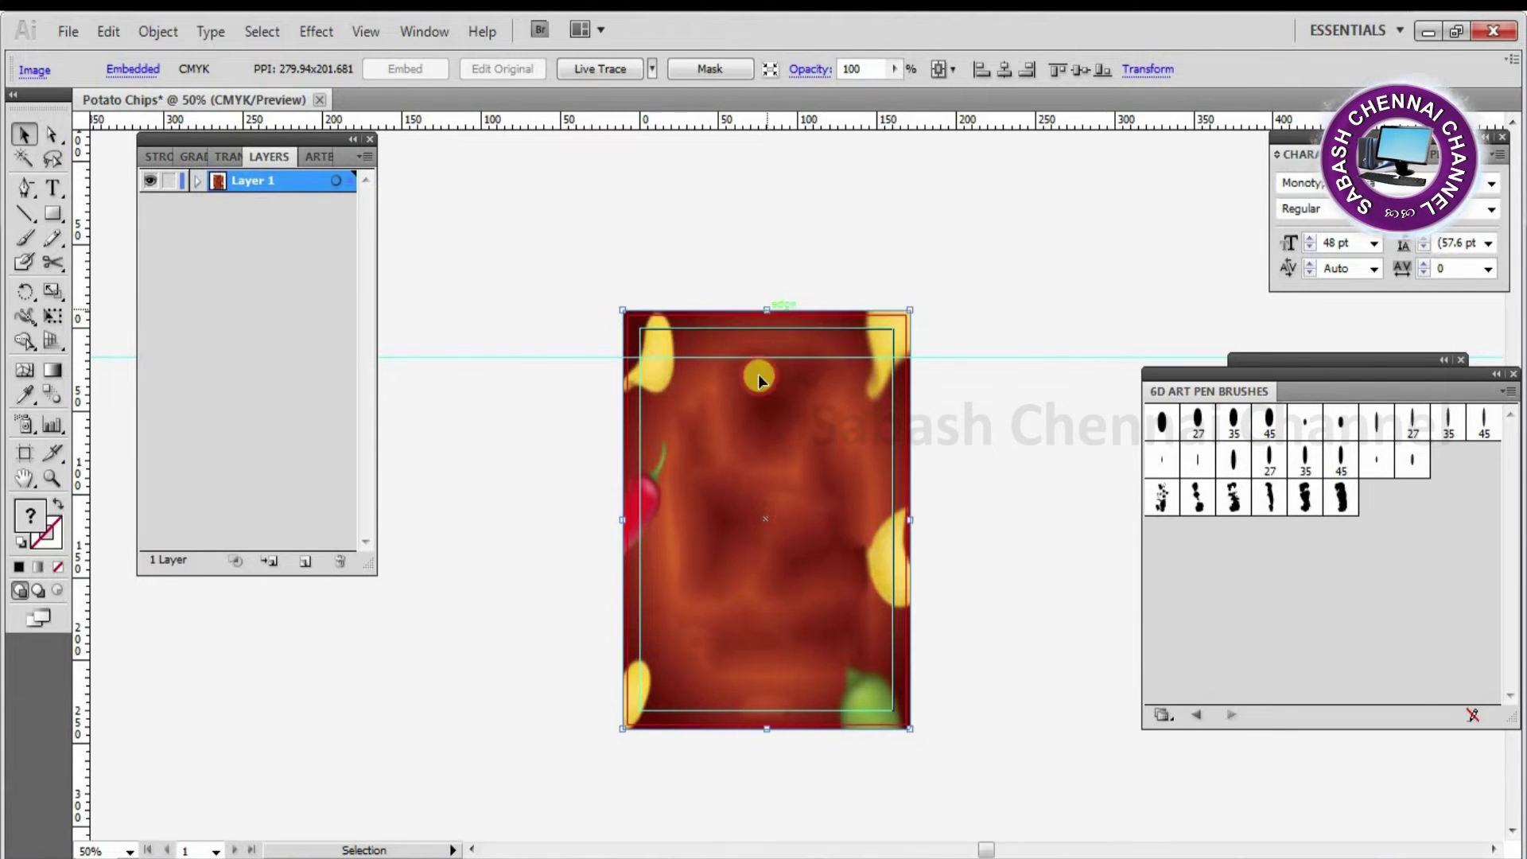
- Move the blurred background image behind the drip artwork in Layer 1
click(196, 181)
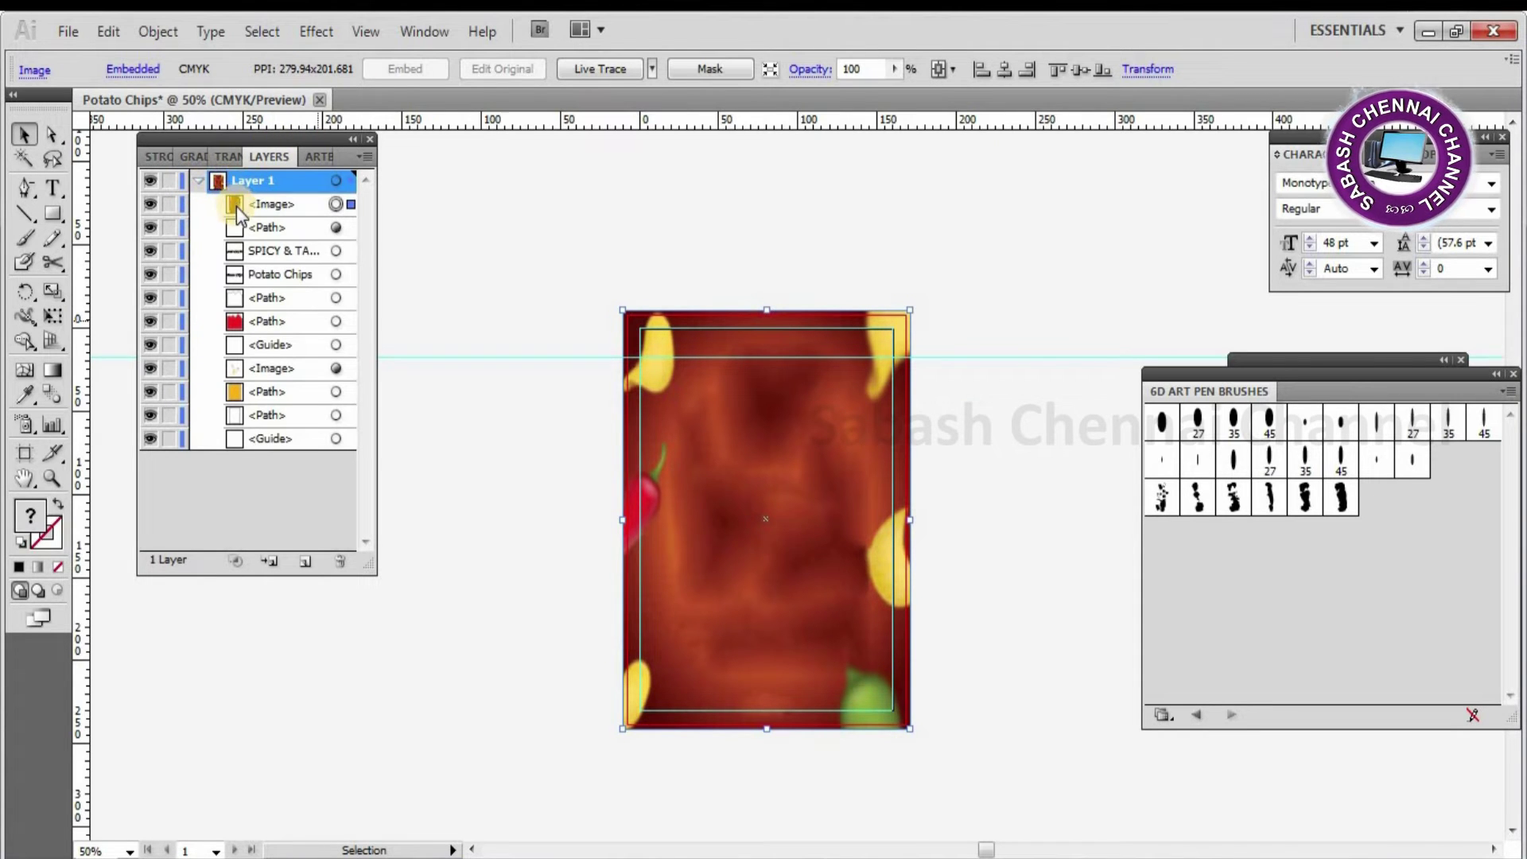
drag(236, 206, 234, 390)
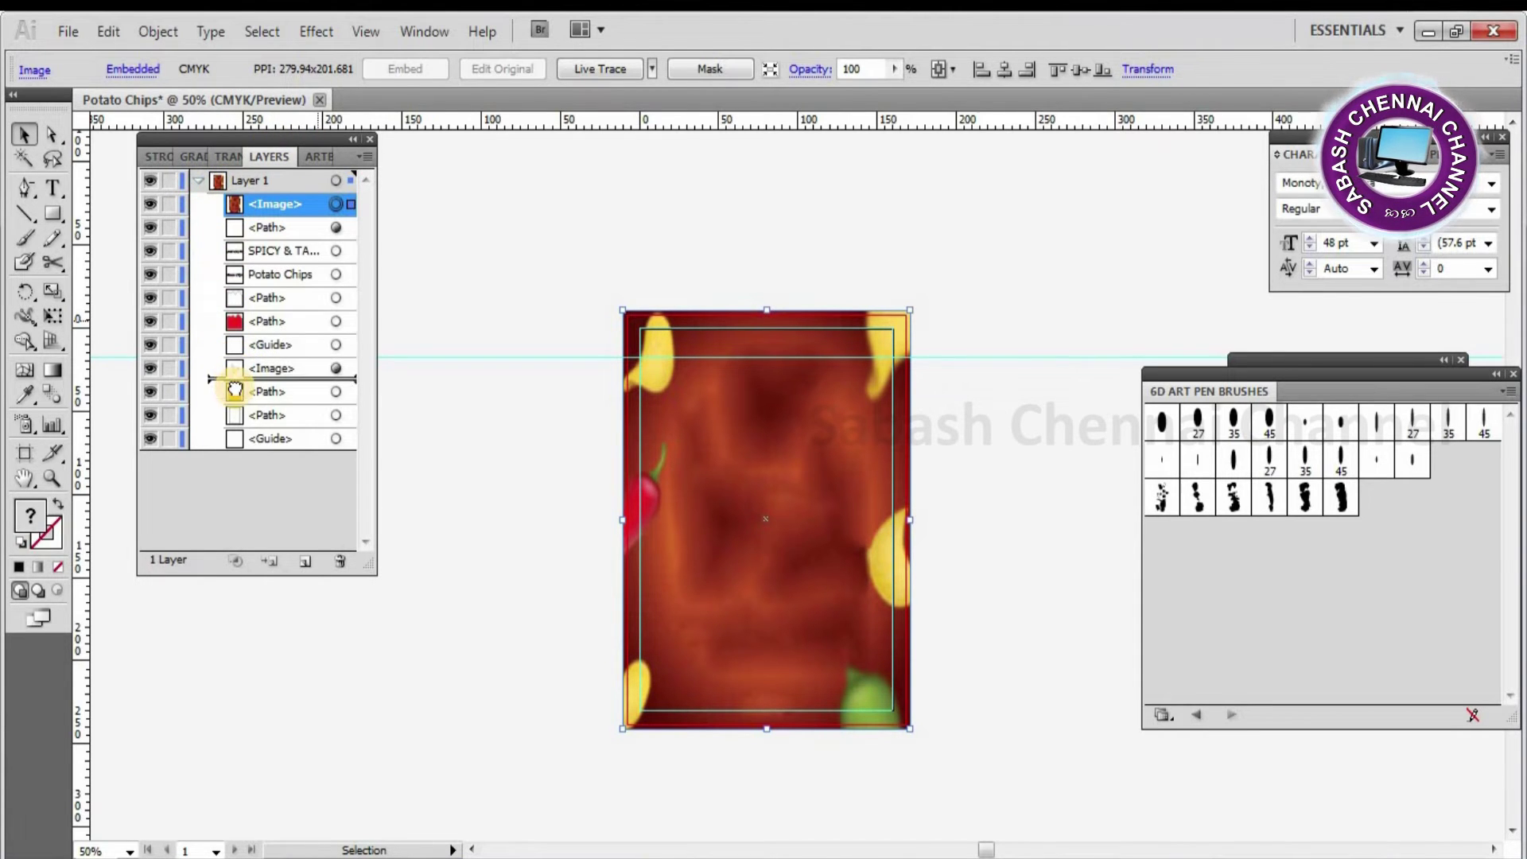
drag(234, 389, 235, 388)
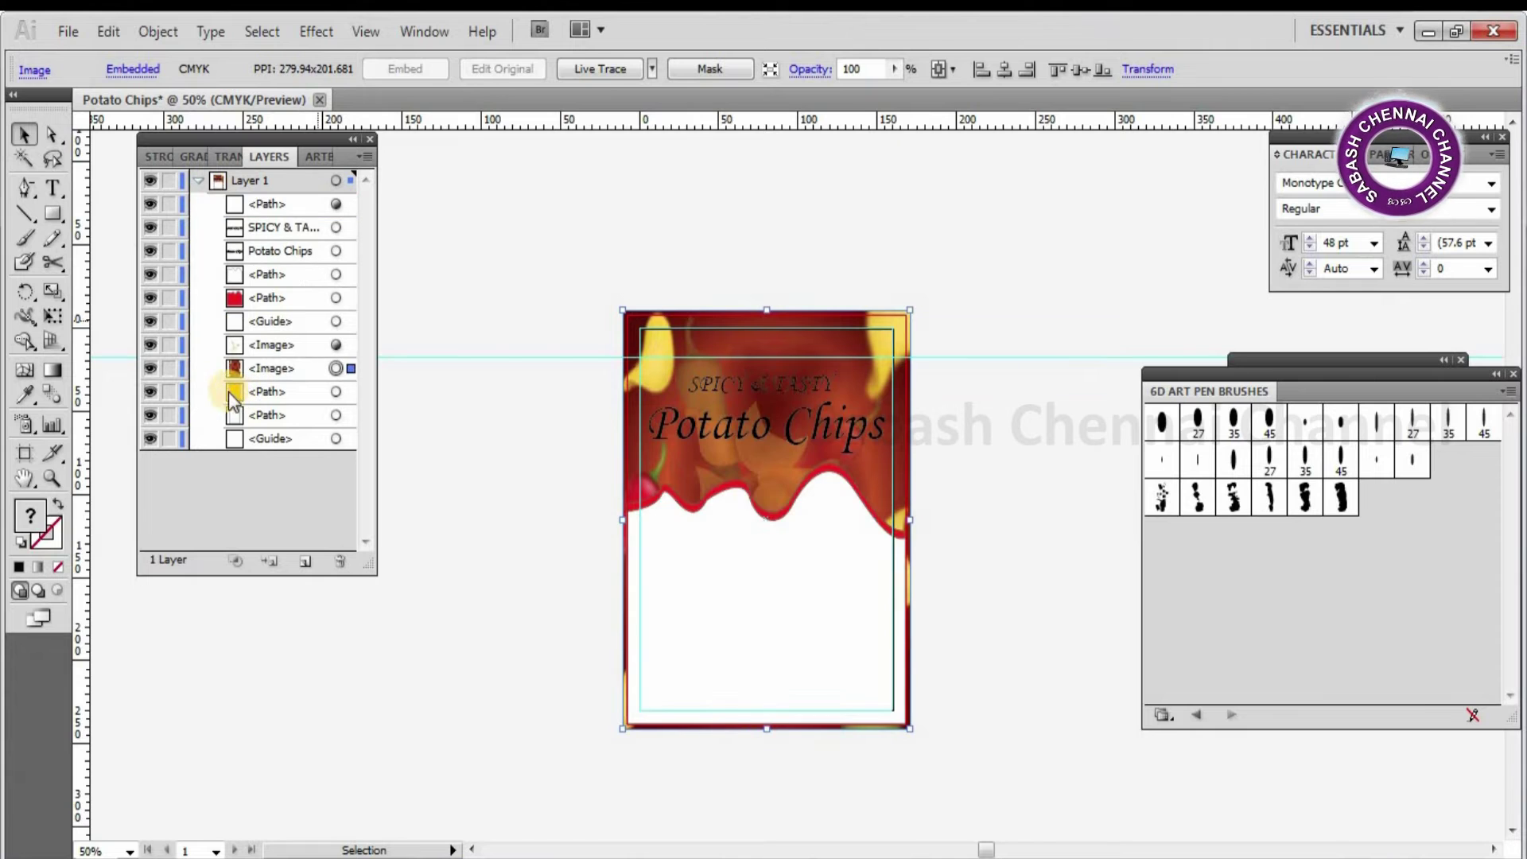
- Set the fill of the Potato Chips title and SPICY & TASTY tagline to white
click(794, 415)
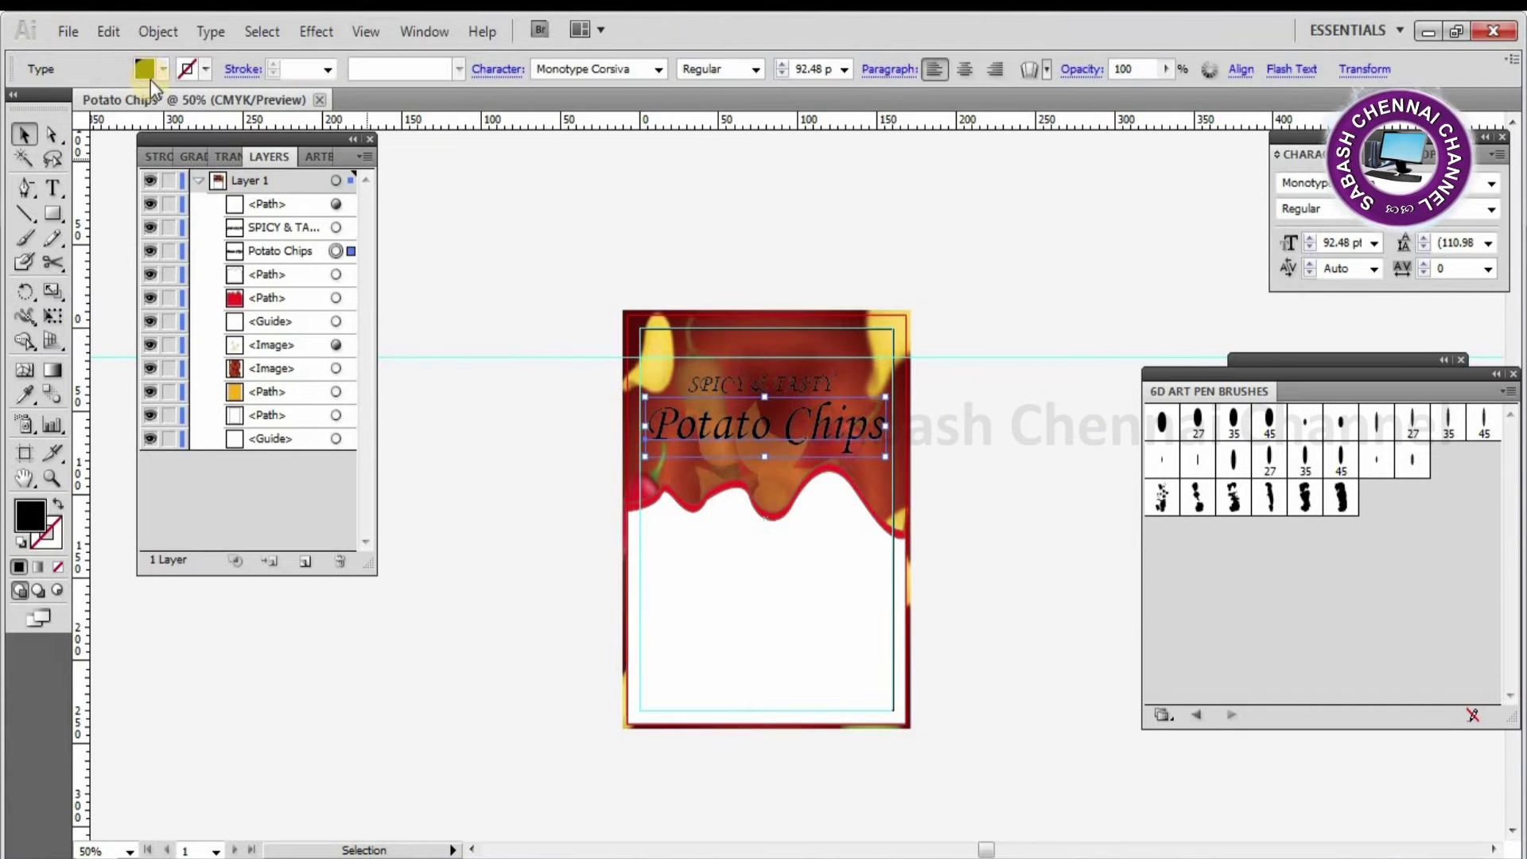
click(162, 69)
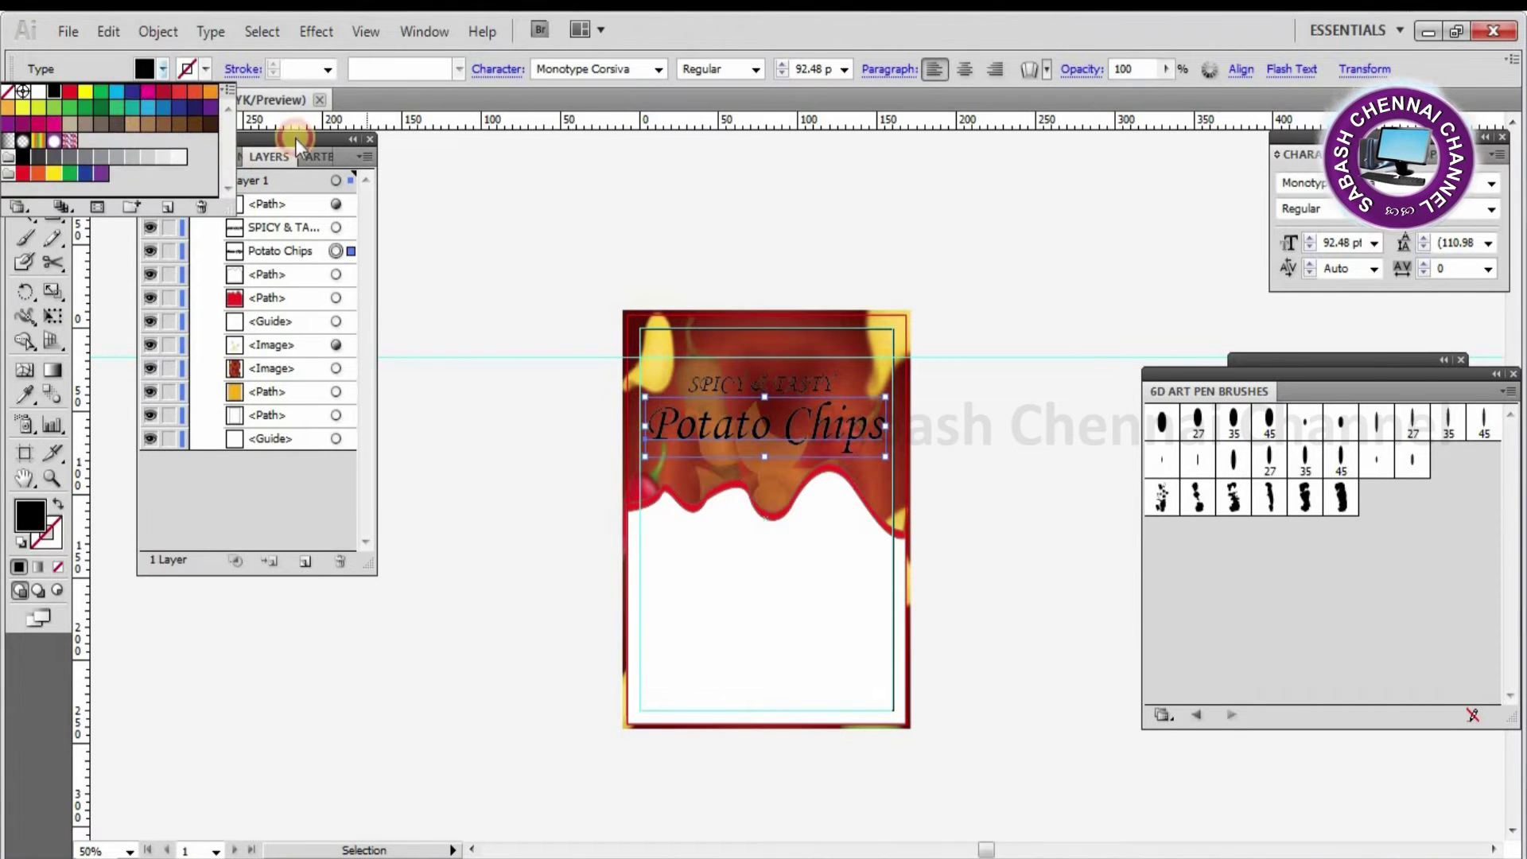
click(38, 92)
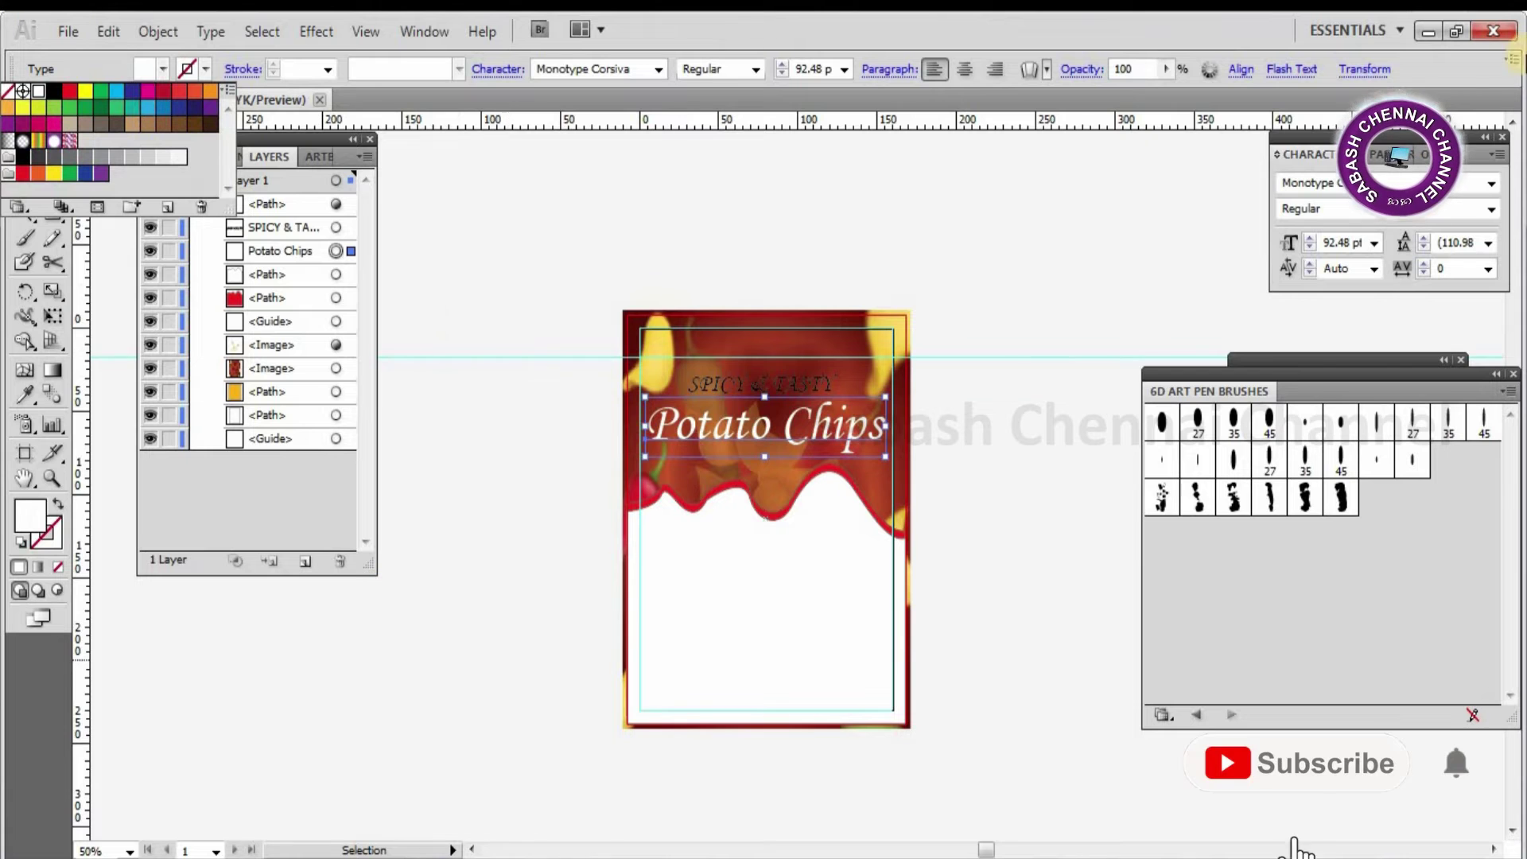
click(803, 377)
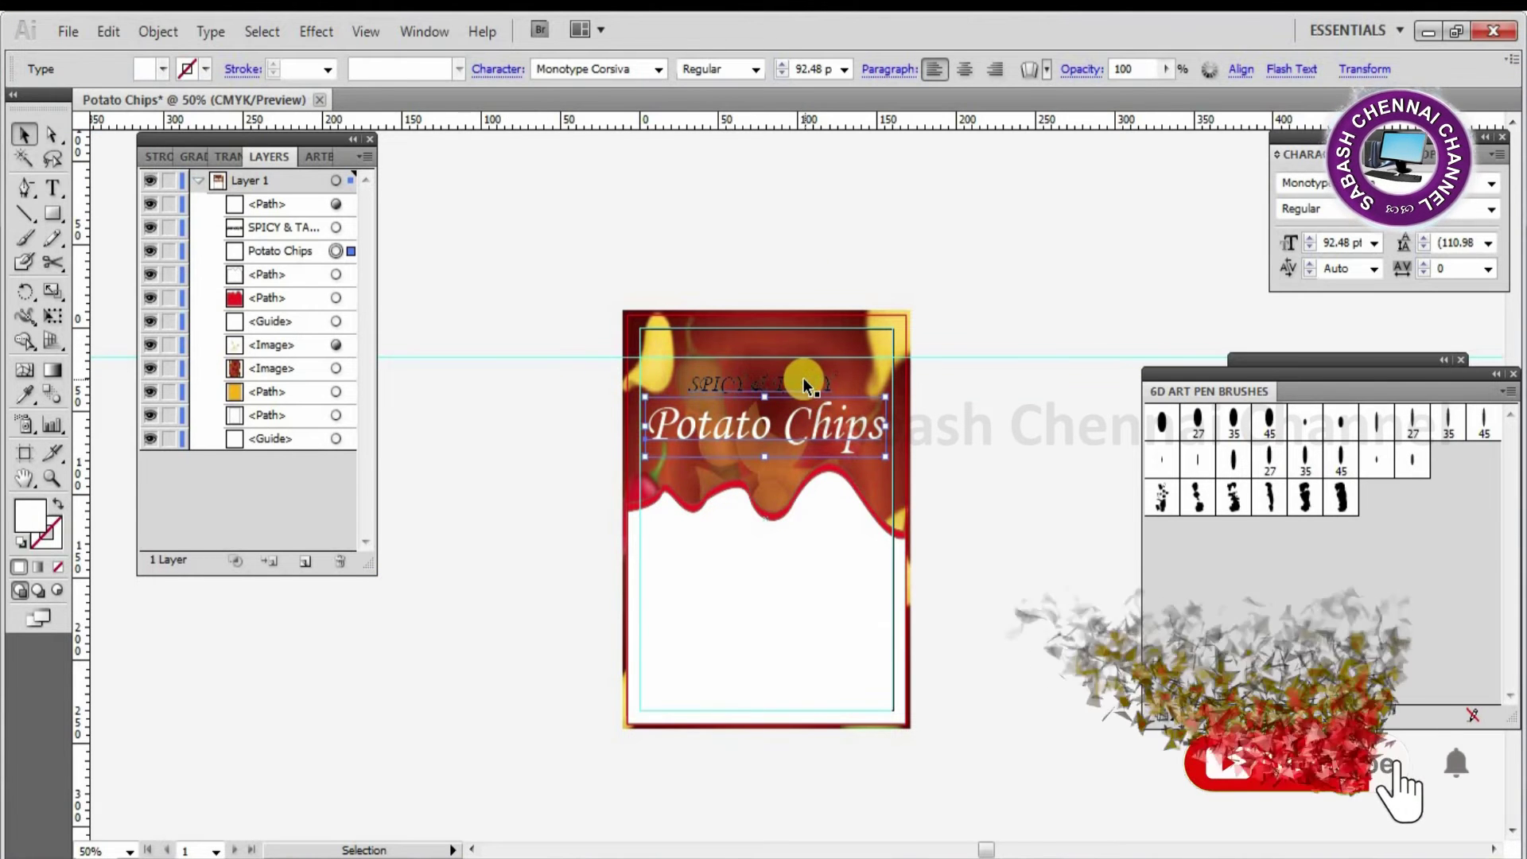
click(143, 69)
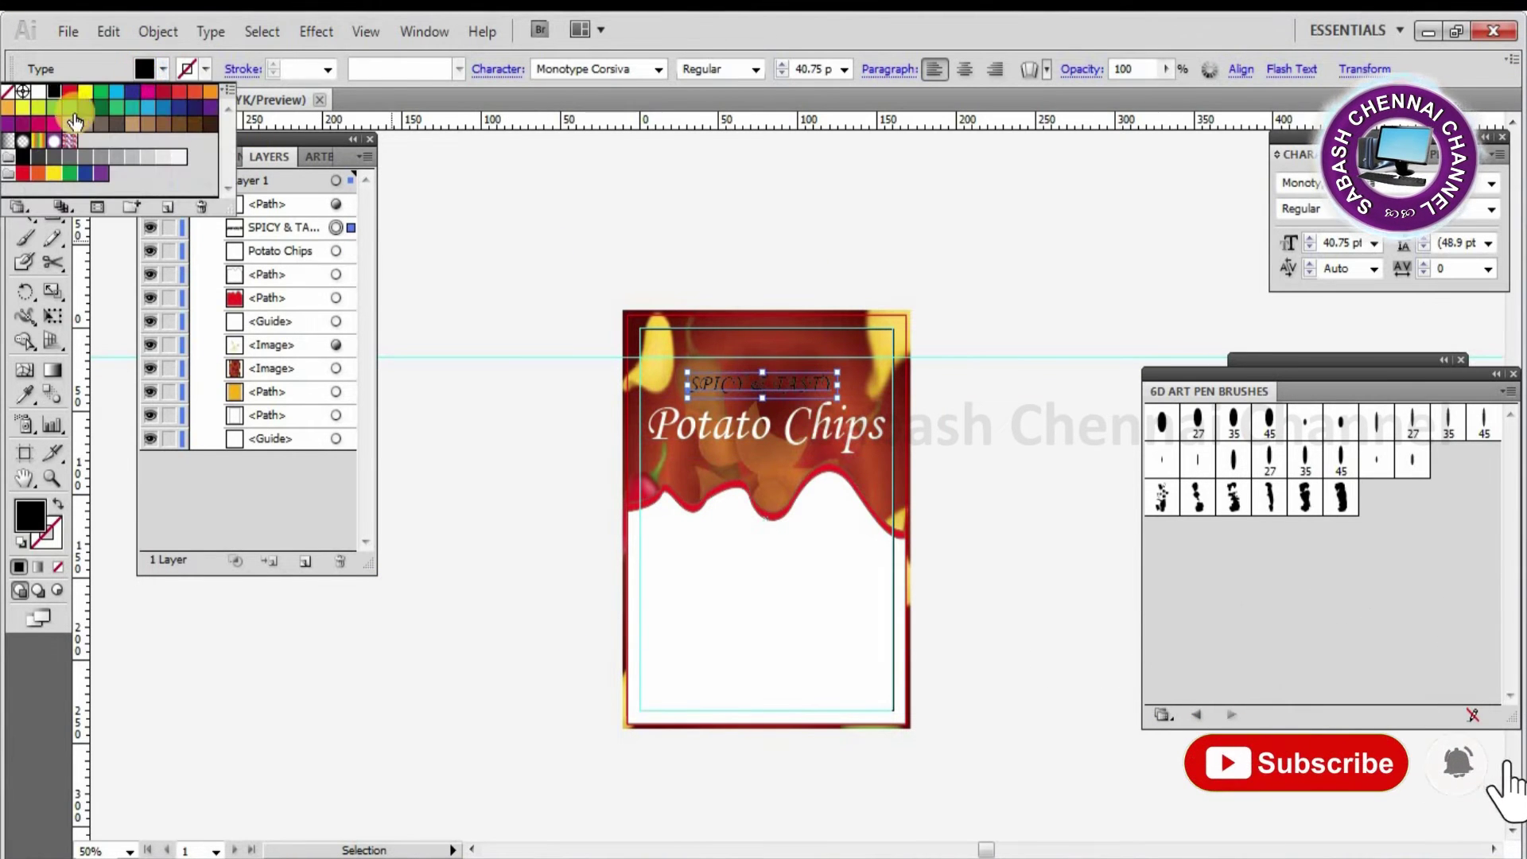
click(39, 92)
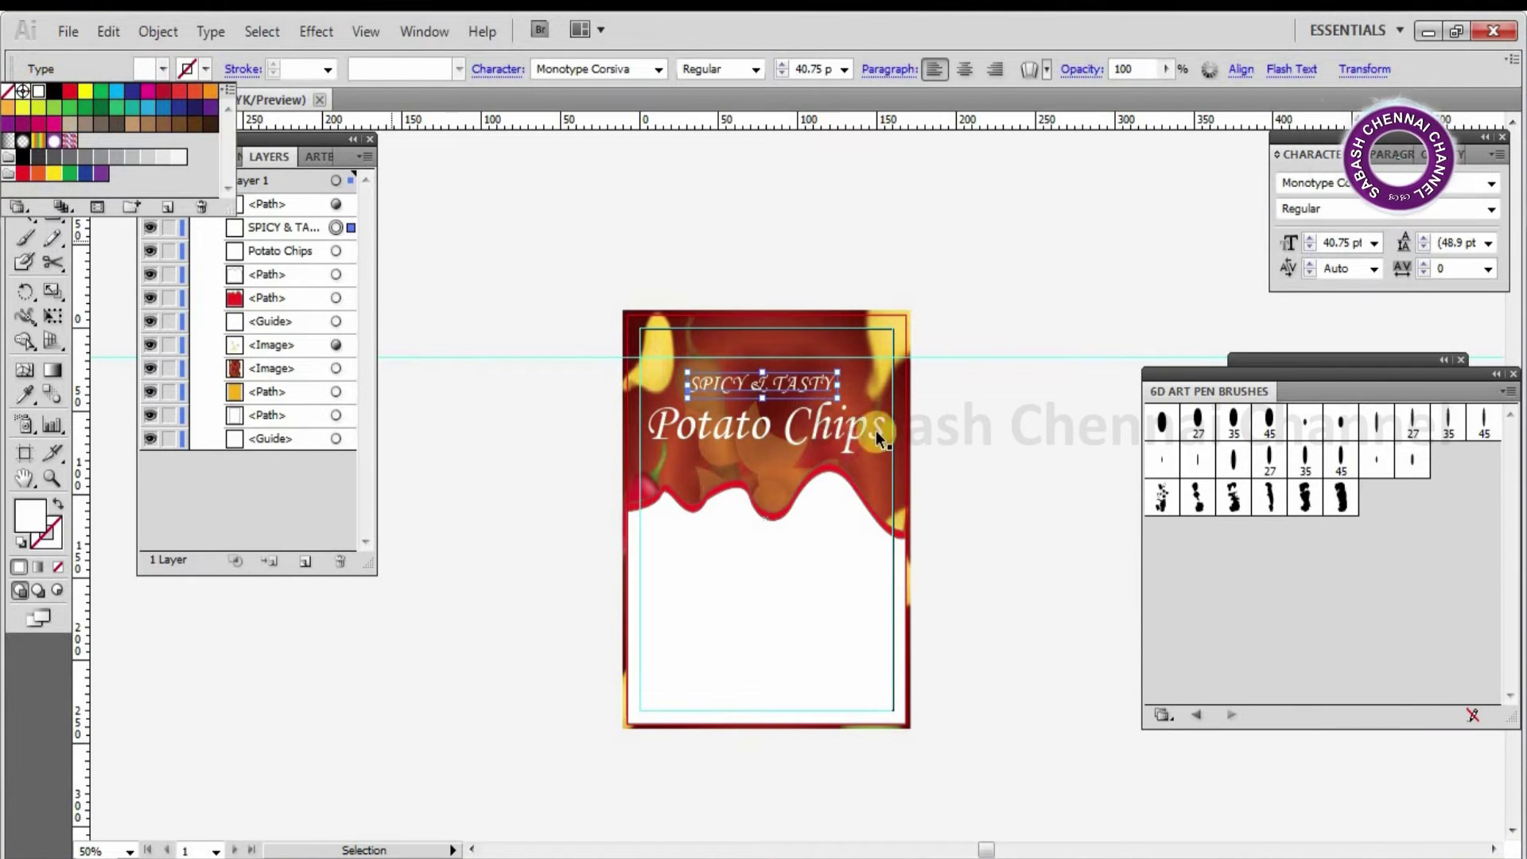
click(762, 652)
click(757, 625)
- Bring the chips image to the top, scale it down and position it in the white area
drag(233, 321, 237, 204)
drag(782, 596, 779, 628)
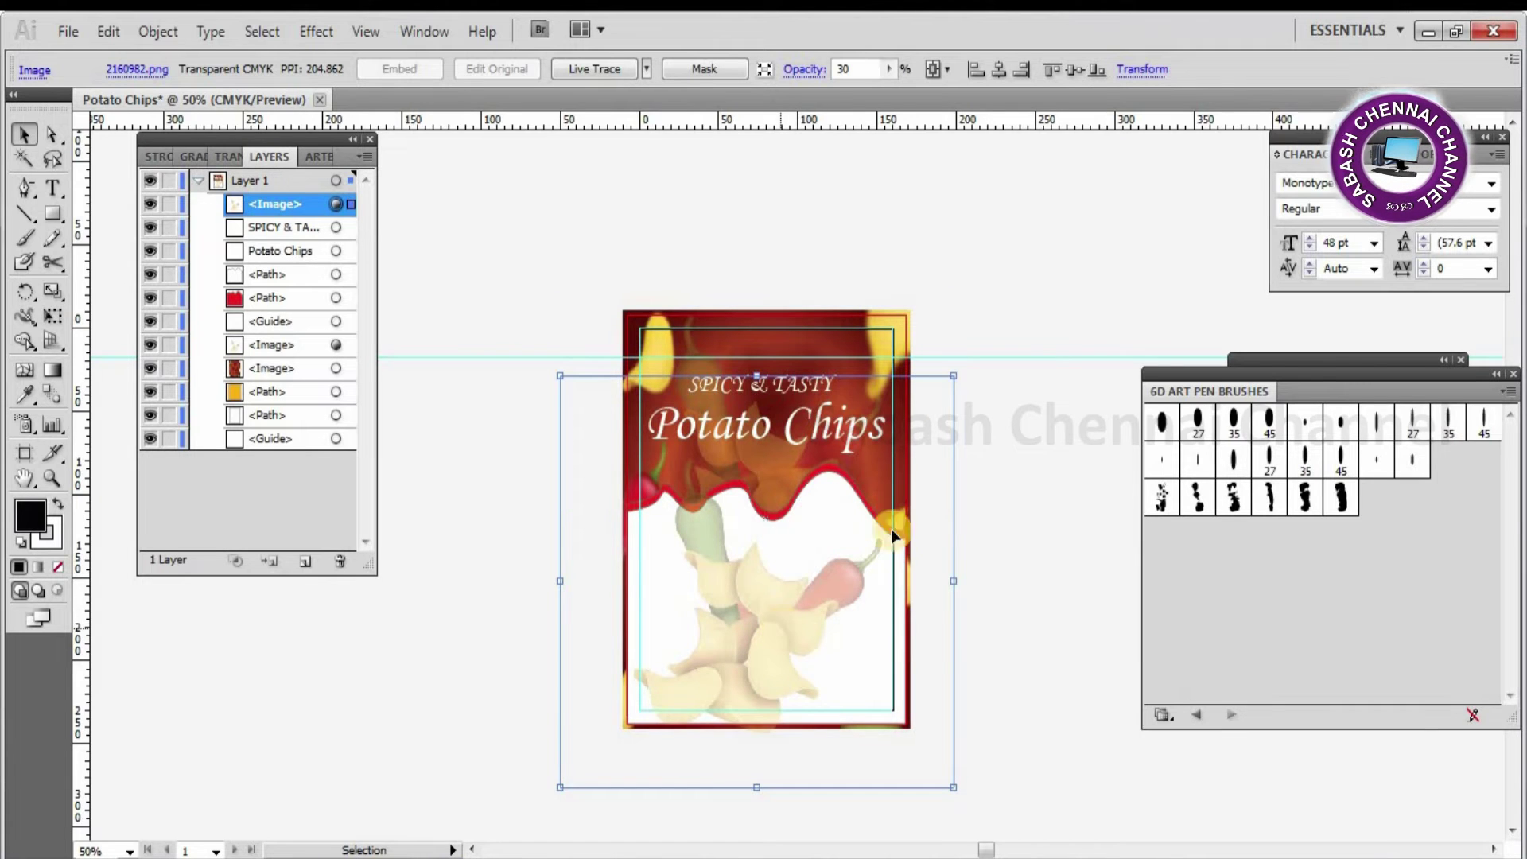
drag(933, 395, 914, 415)
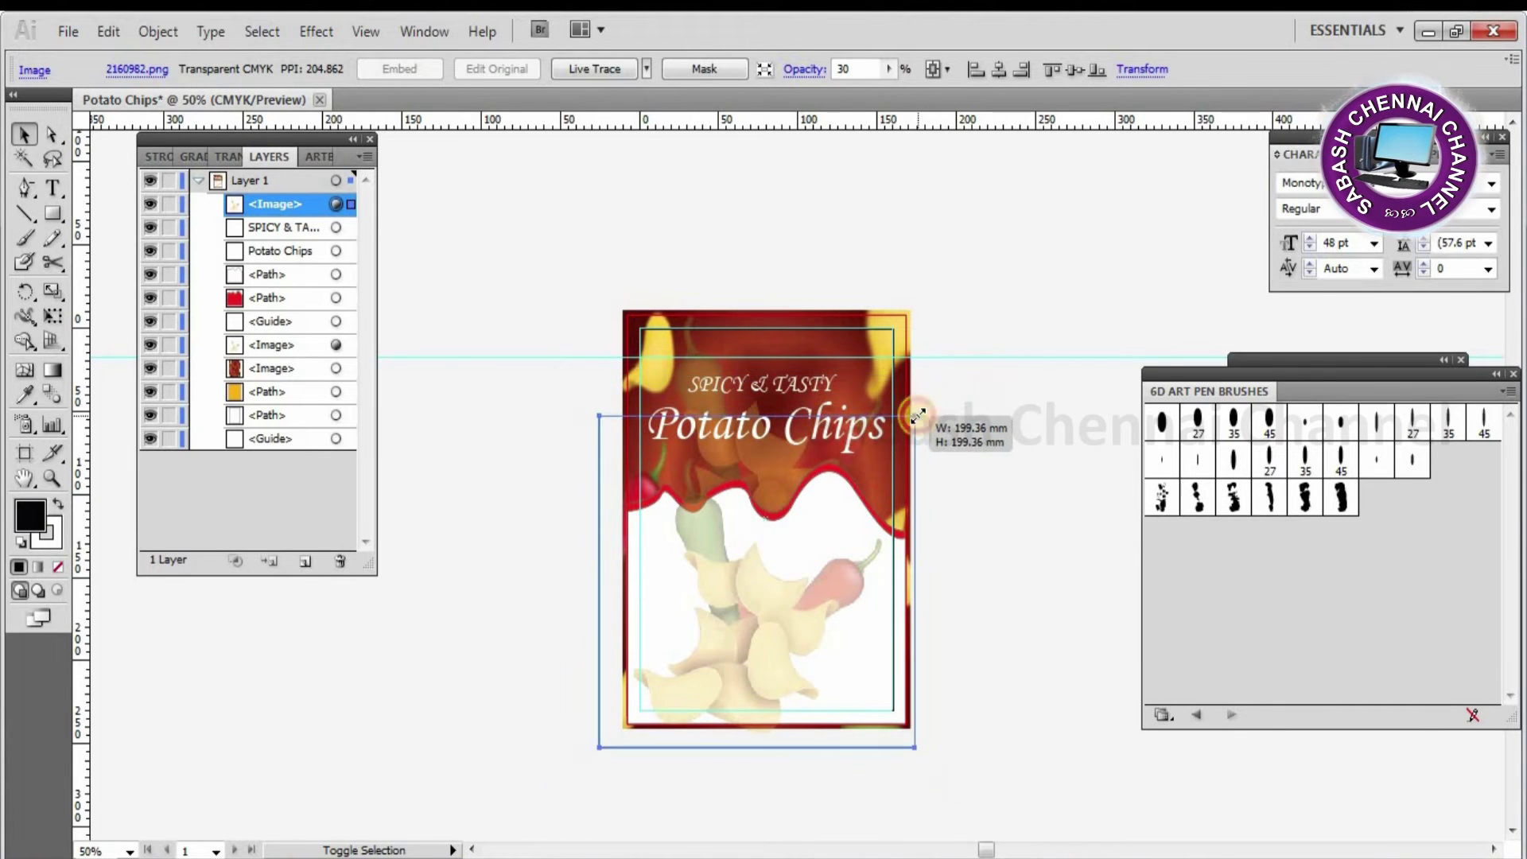
mouse_move(837, 588)
mouse_down()
mouse_move(834, 621)
mouse_move(780, 641)
mouse_move(794, 636)
mouse_up()
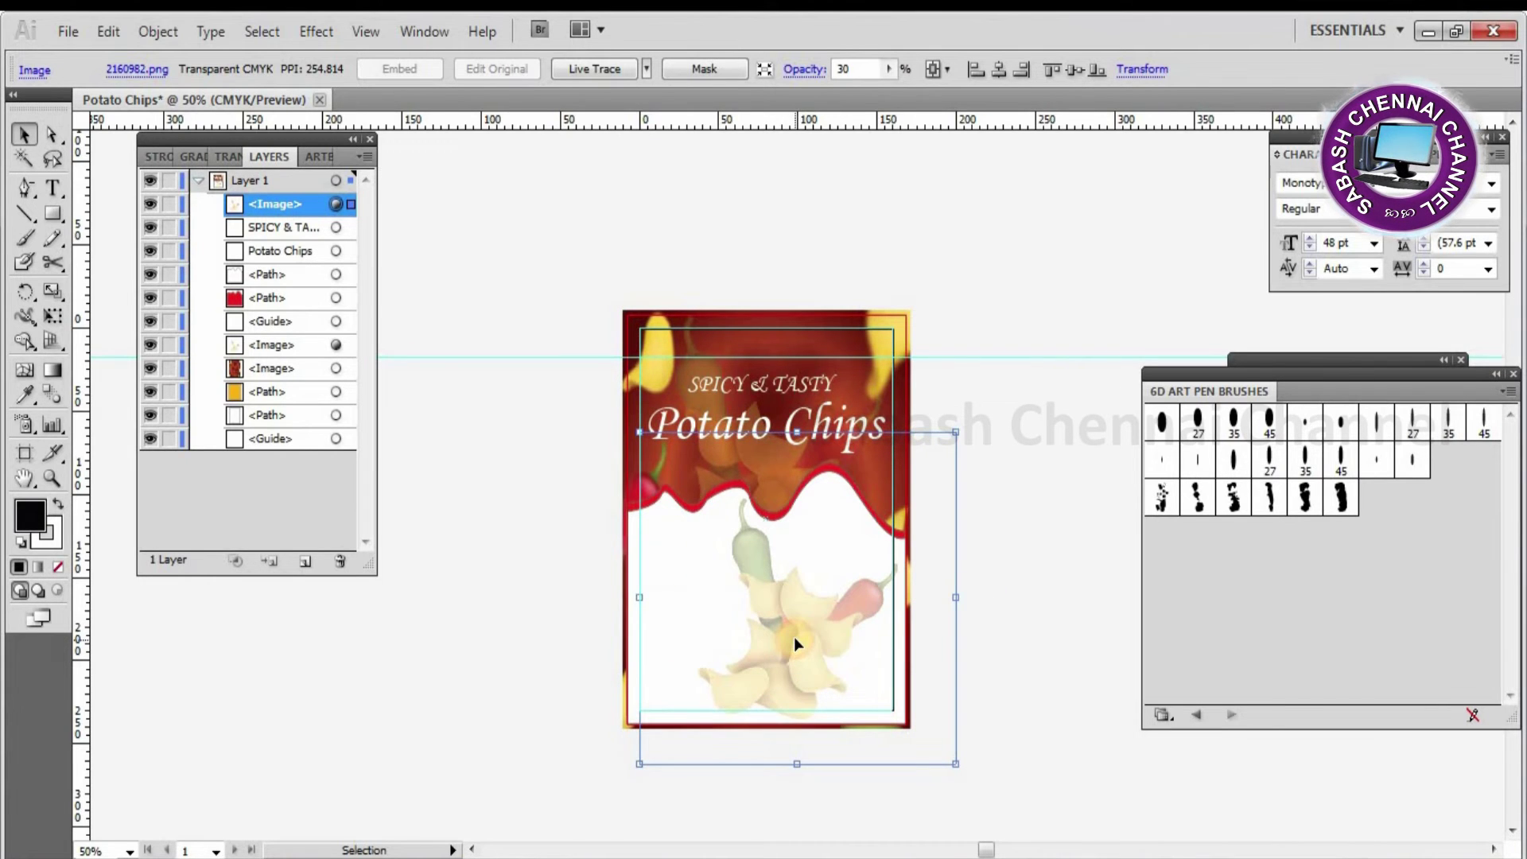
key(Up)
key(Up)
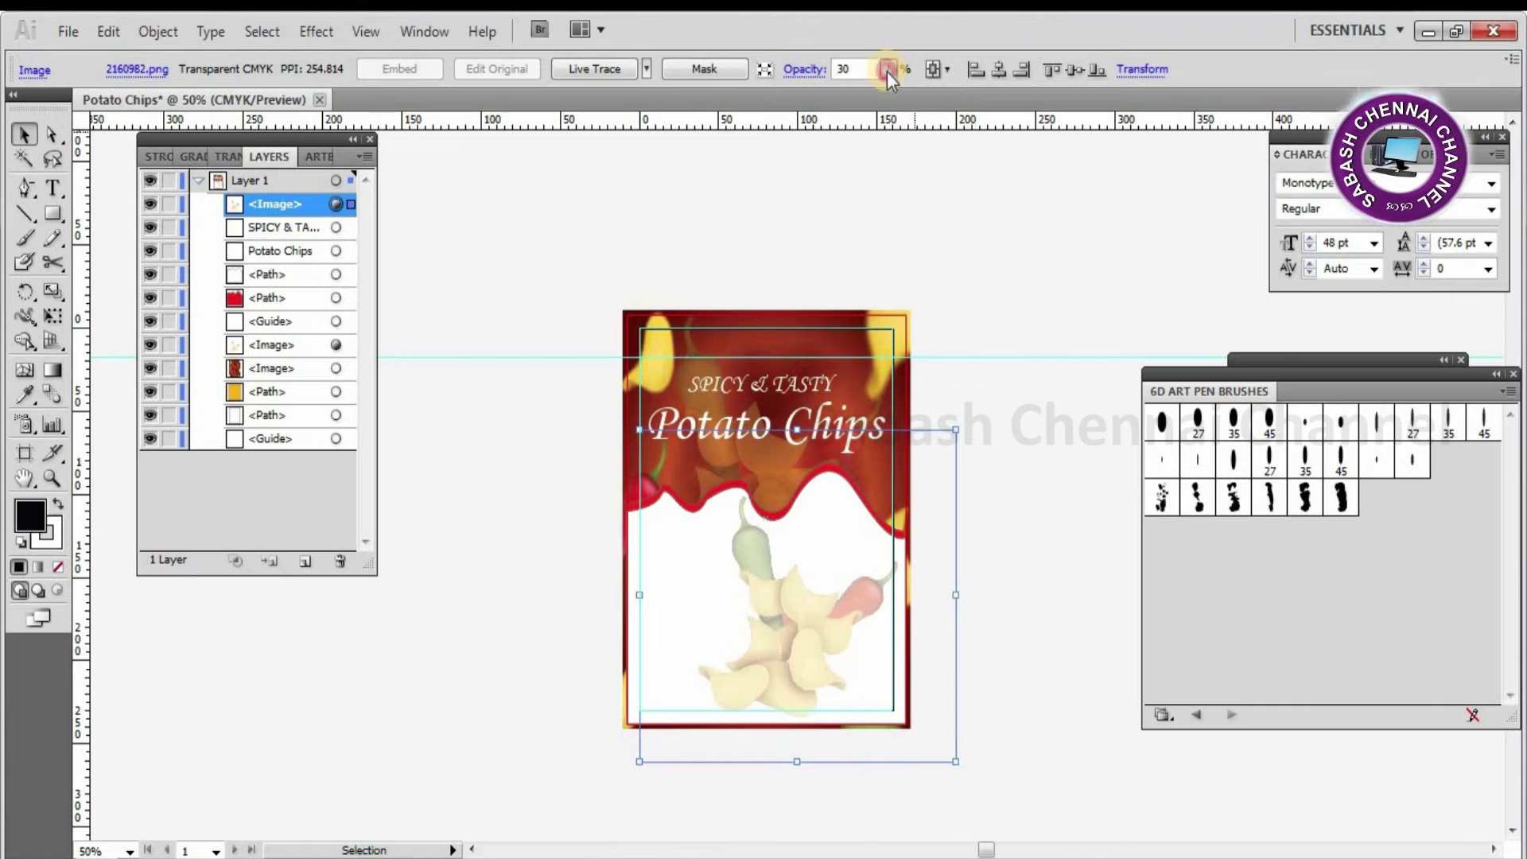
- Enter 100 as the chips image's opacity
click(798, 79)
click(799, 67)
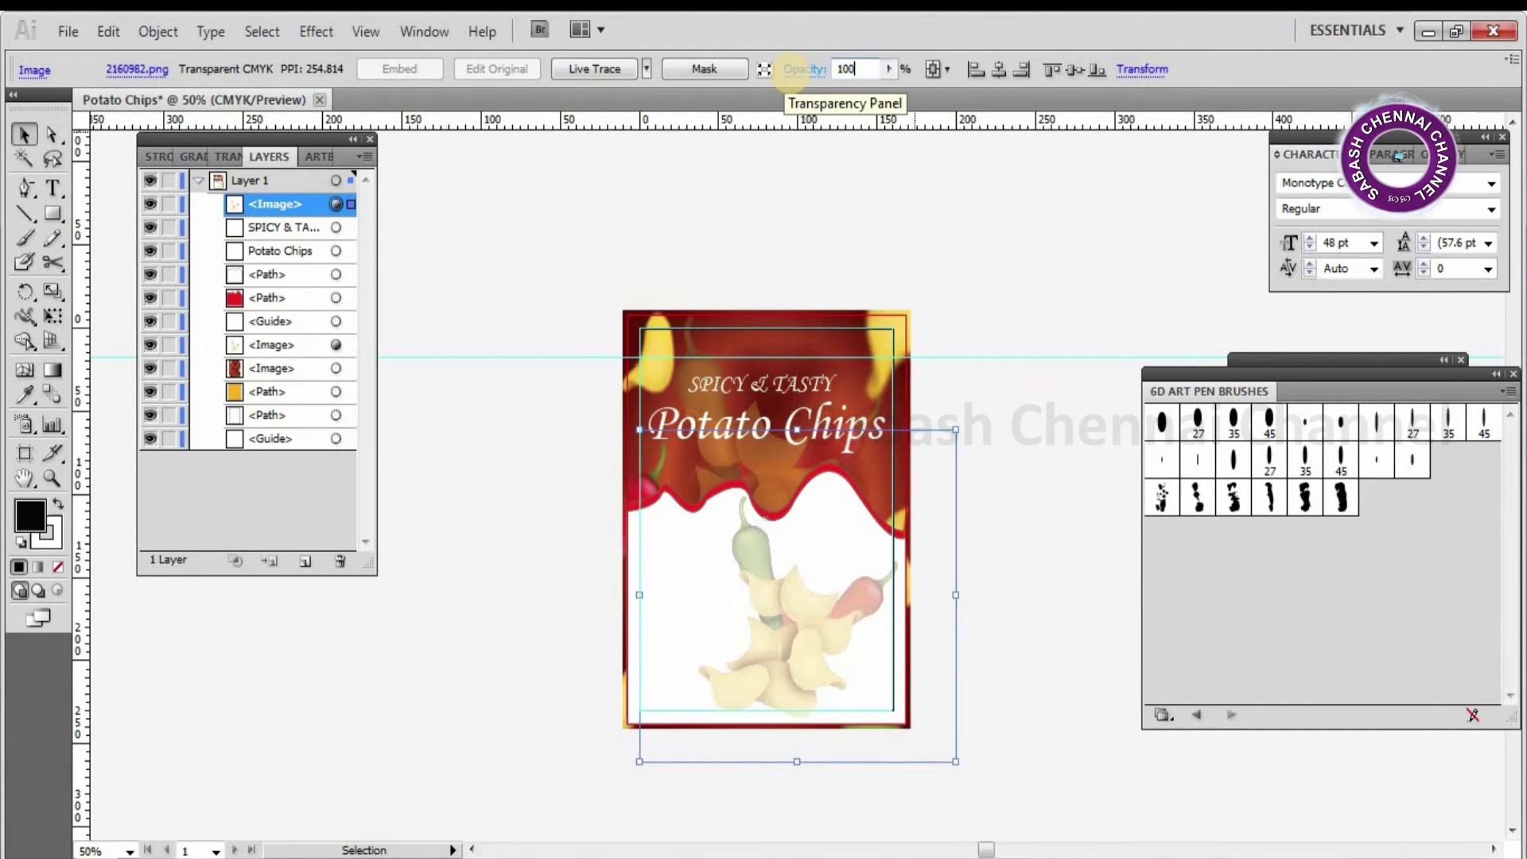
click(863, 80)
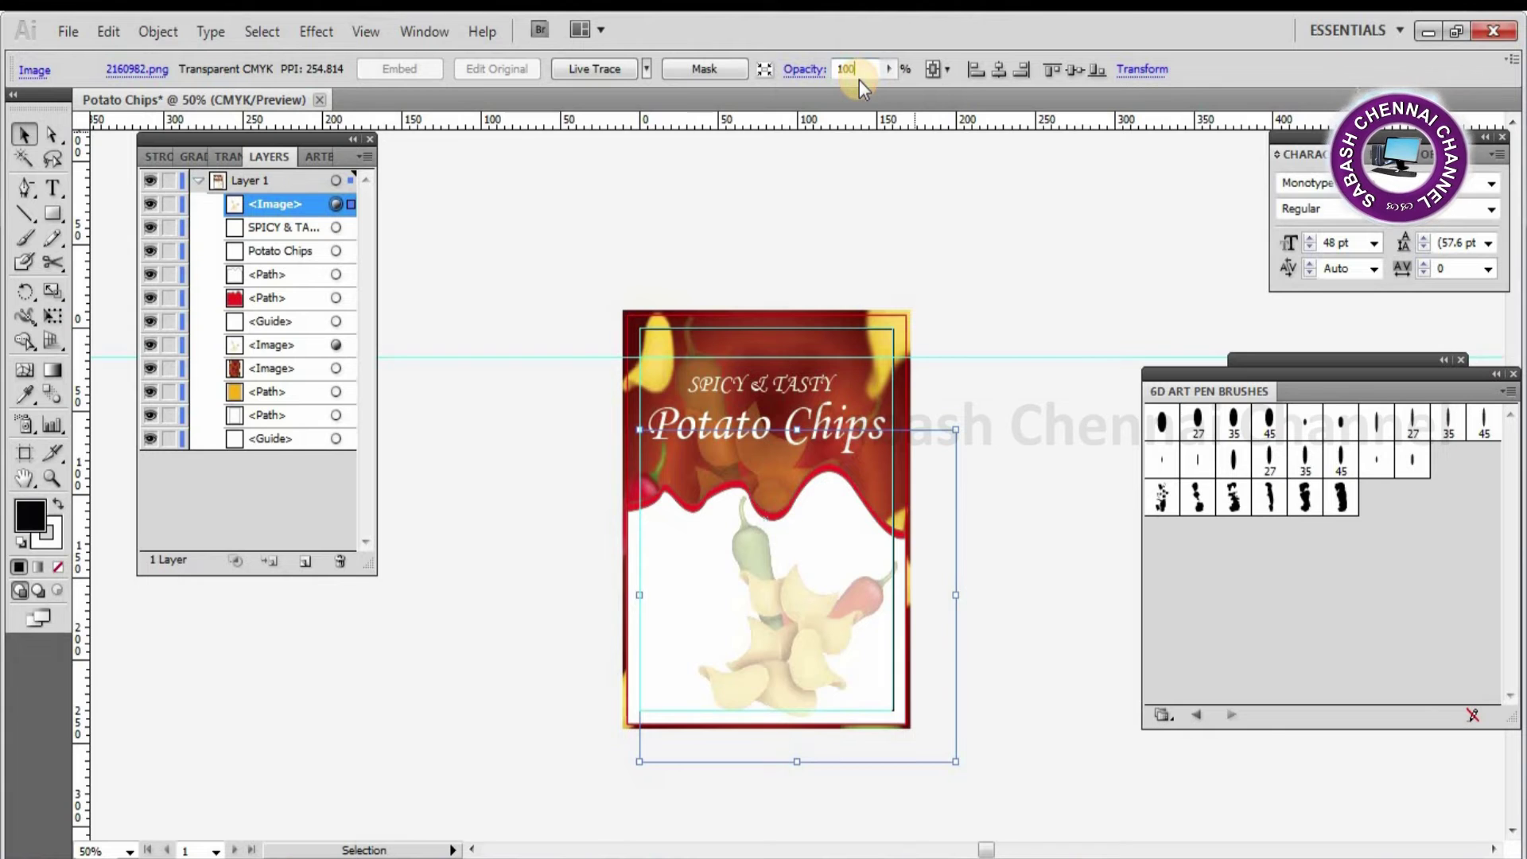
- Commit 100% opacity on the chips image and fade the white panel to 7% opacity
click(816, 641)
click(1025, 567)
click(804, 656)
click(812, 69)
mouse_move(811, 90)
mouse_down()
mouse_move(709, 87)
mouse_move(708, 129)
mouse_up()
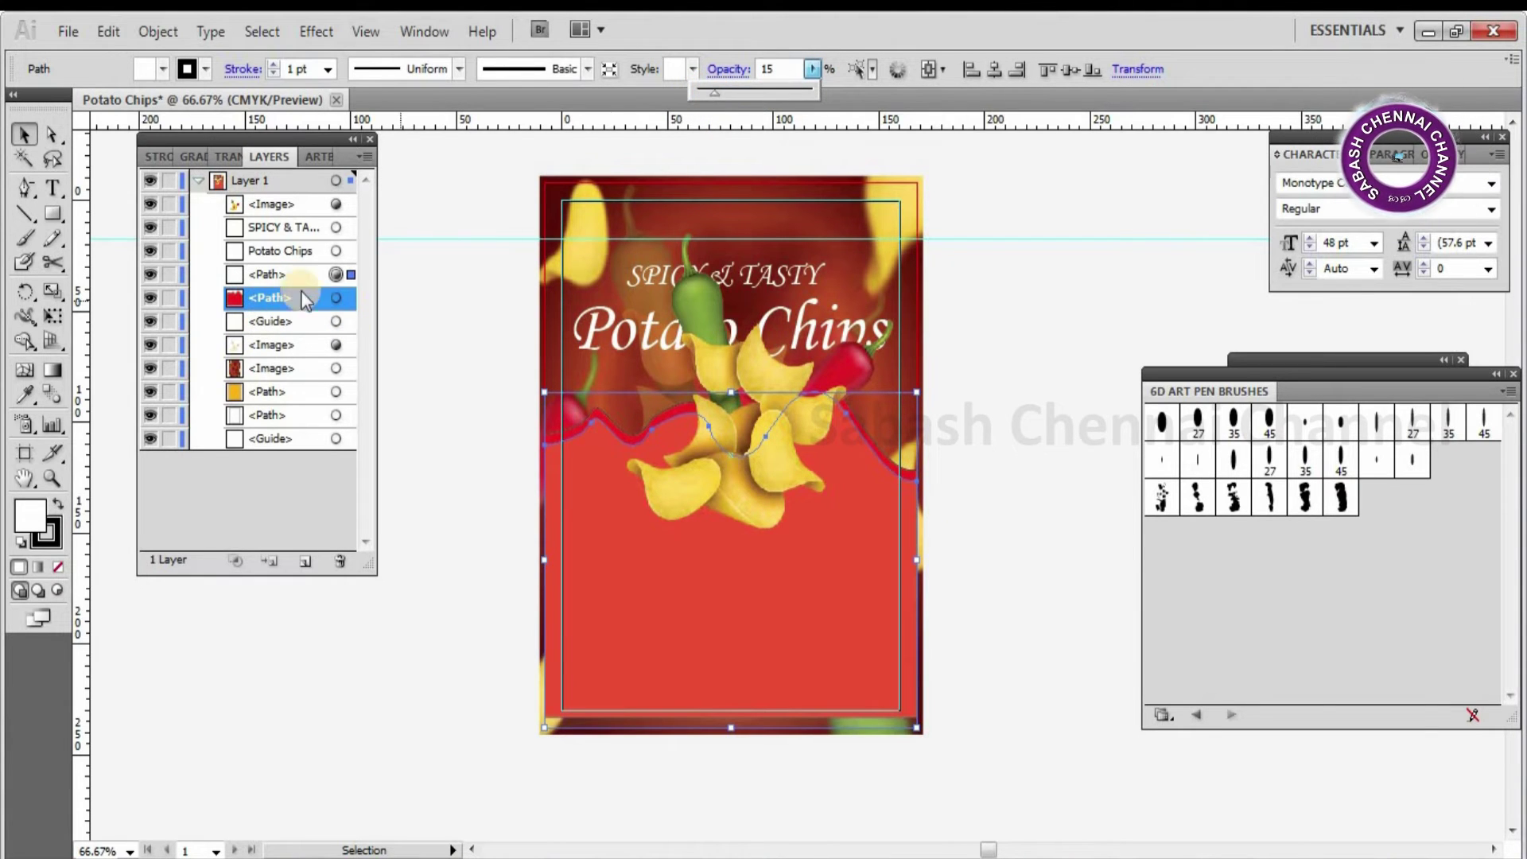
click(337, 298)
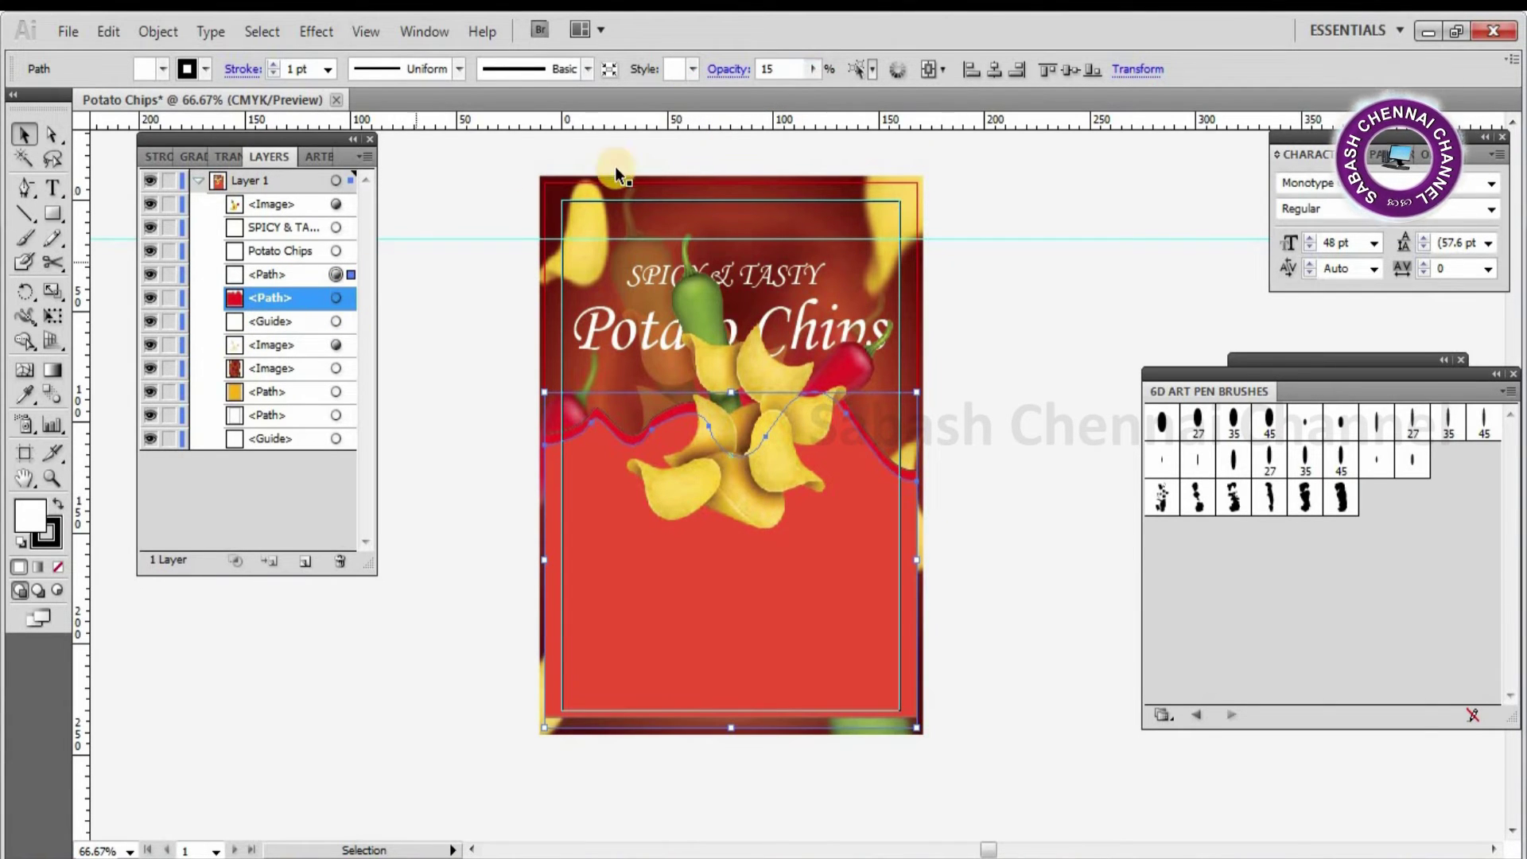
- Lower the red drip shape's opacity to 16%
click(339, 299)
click(813, 69)
drag(703, 95, 715, 97)
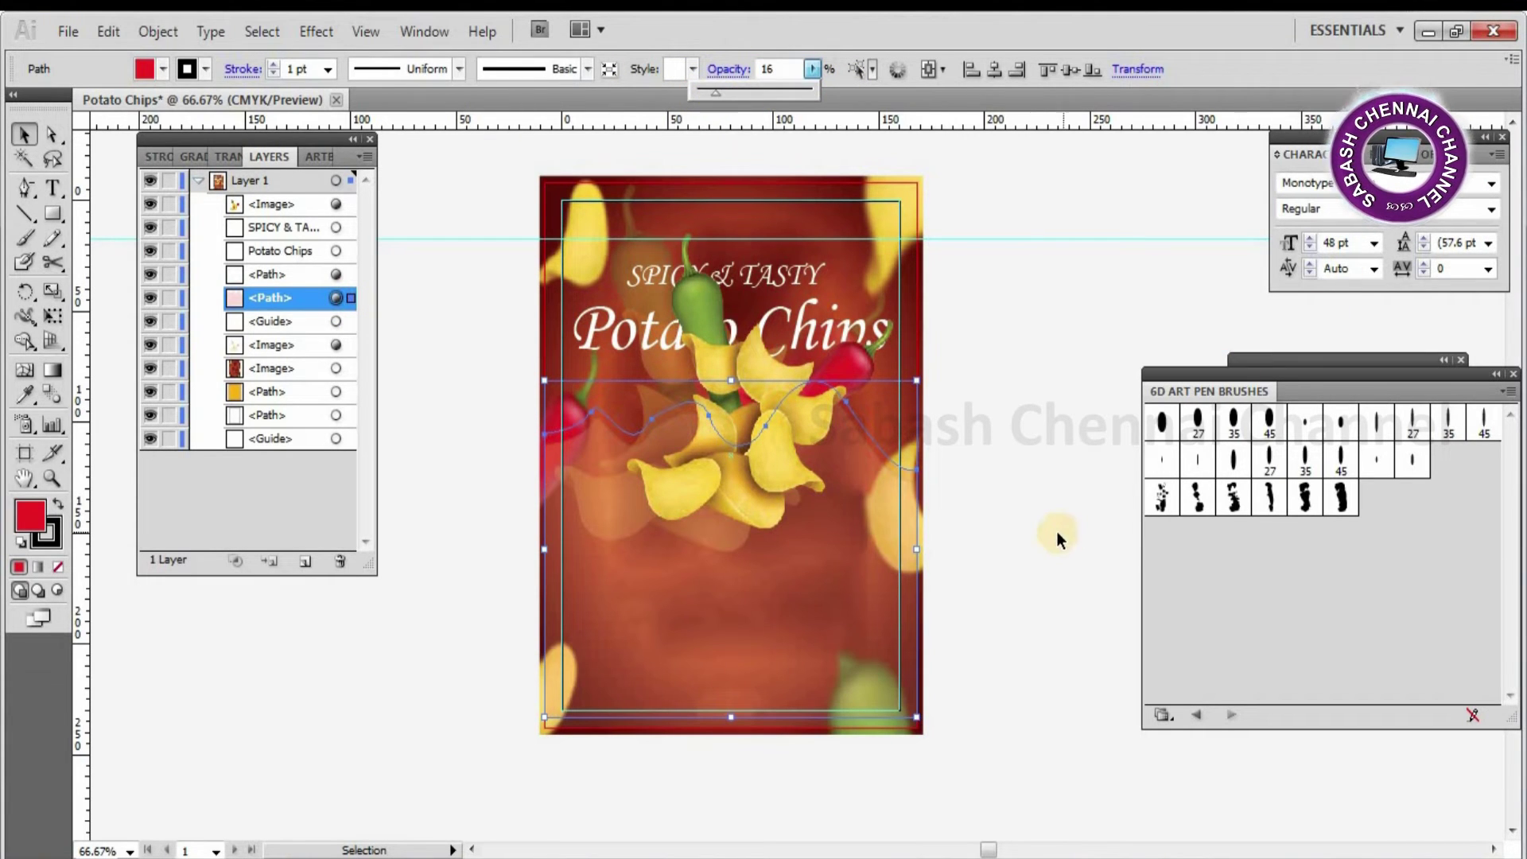
click(306, 298)
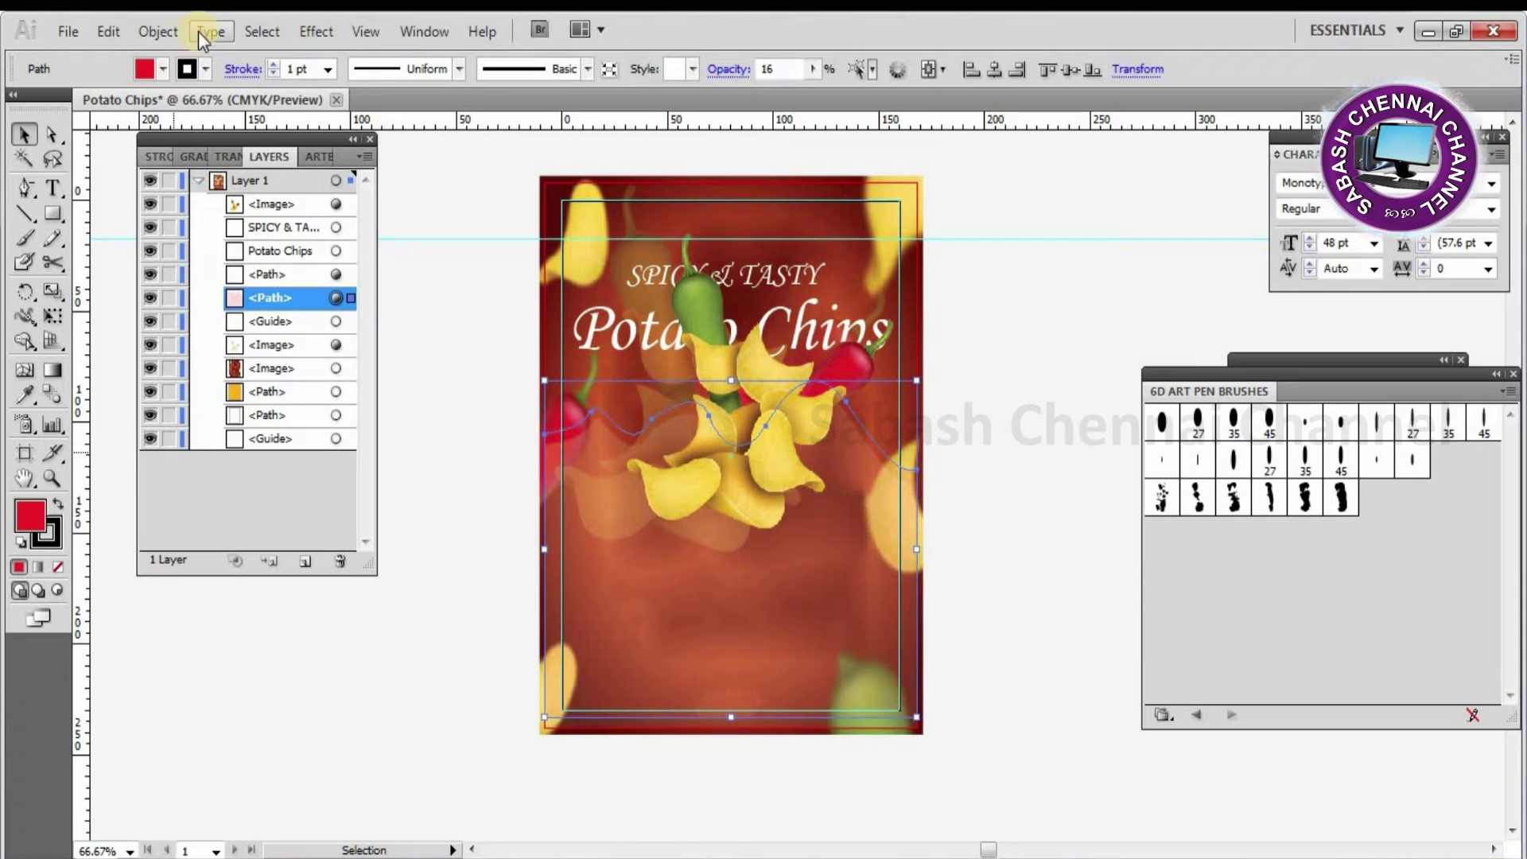
- Give the drip no fill and a white 12 pt stroke
click(145, 70)
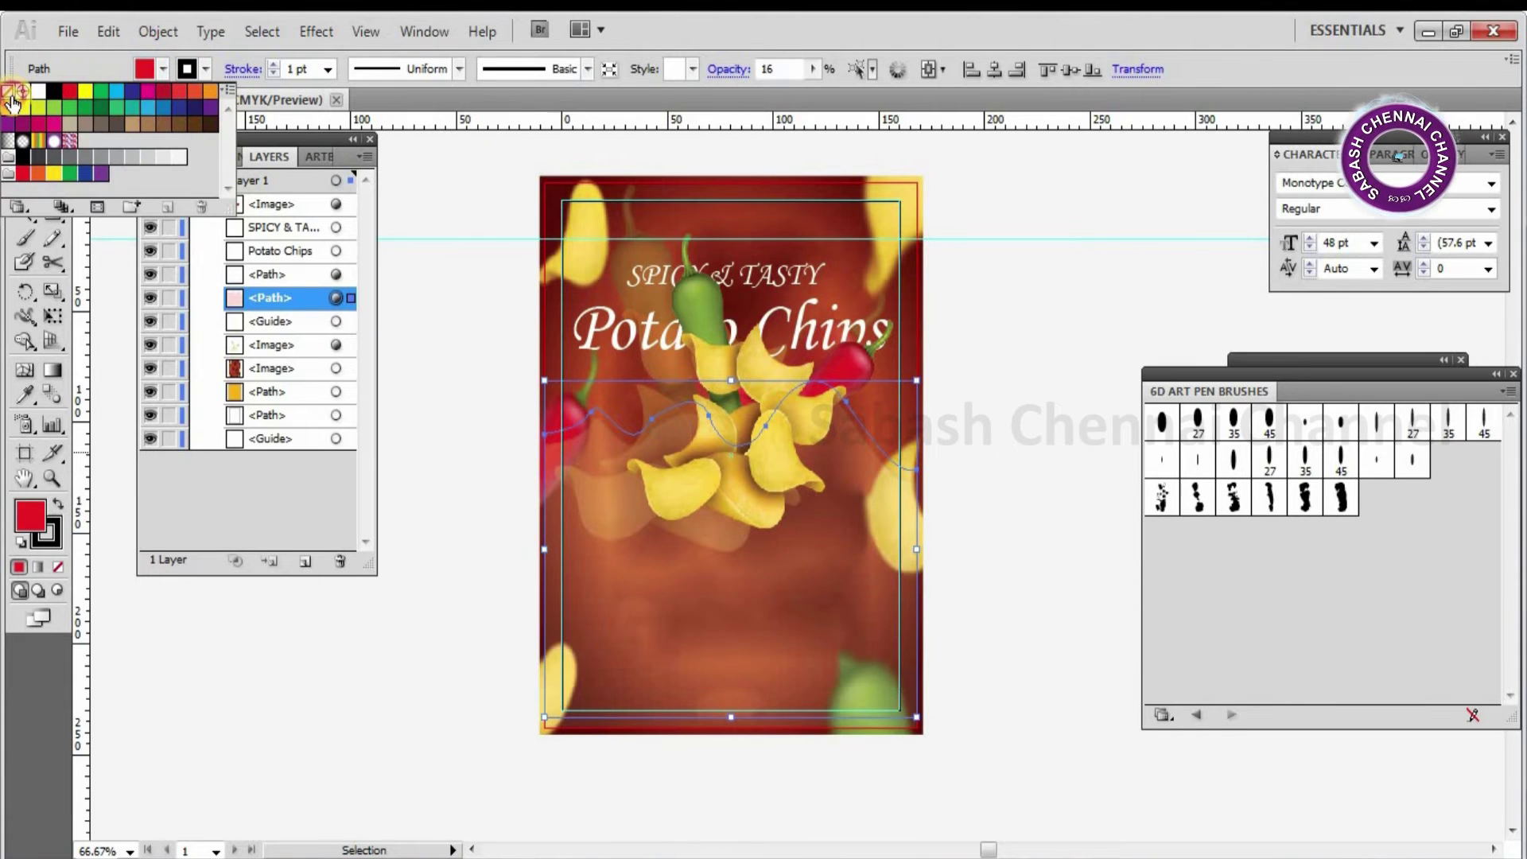
click(7, 91)
click(186, 70)
click(186, 70)
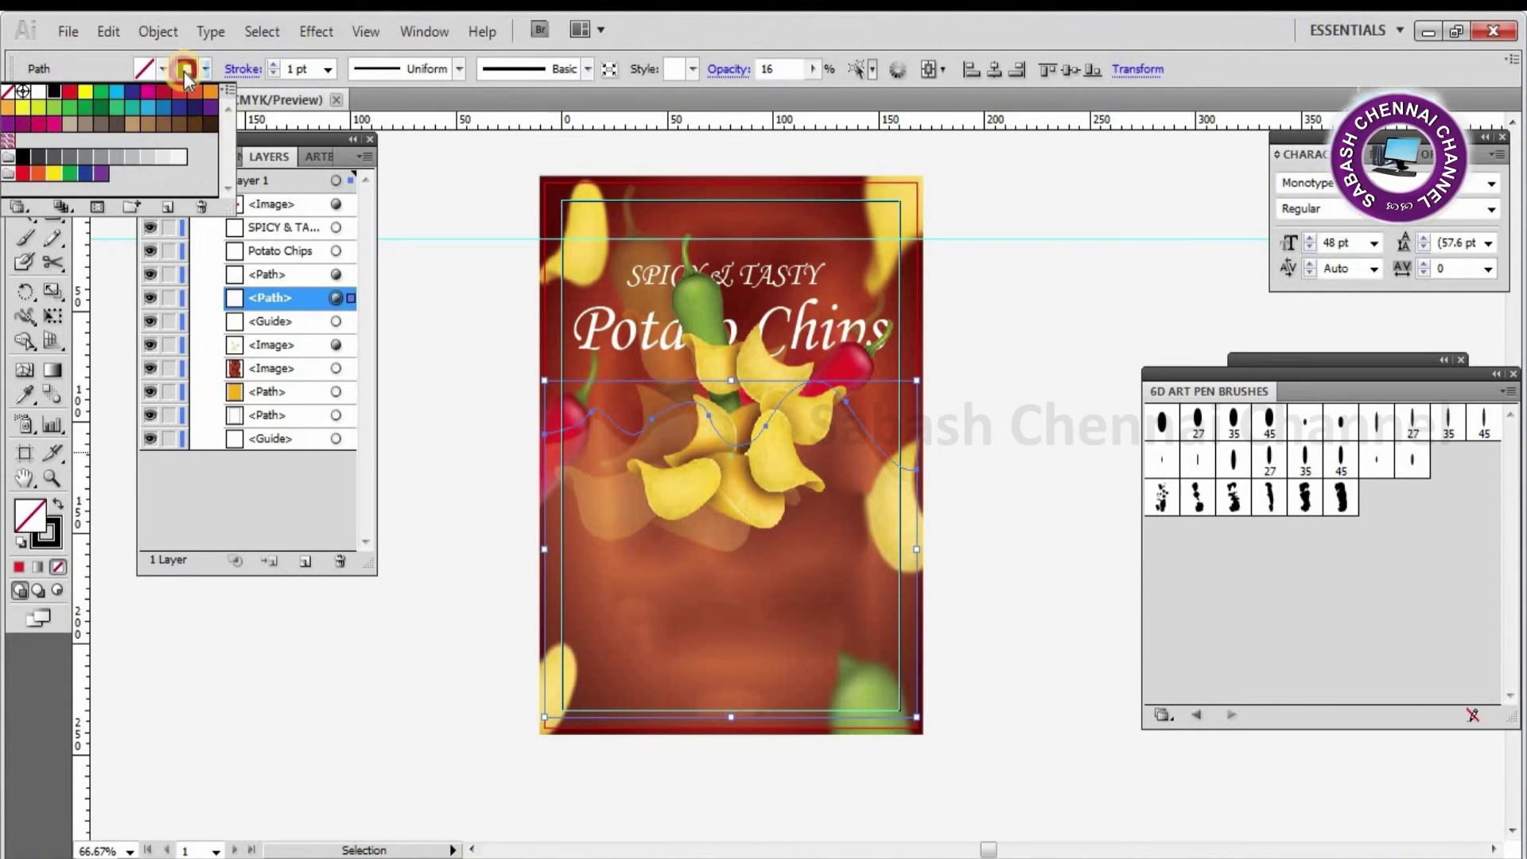
click(40, 93)
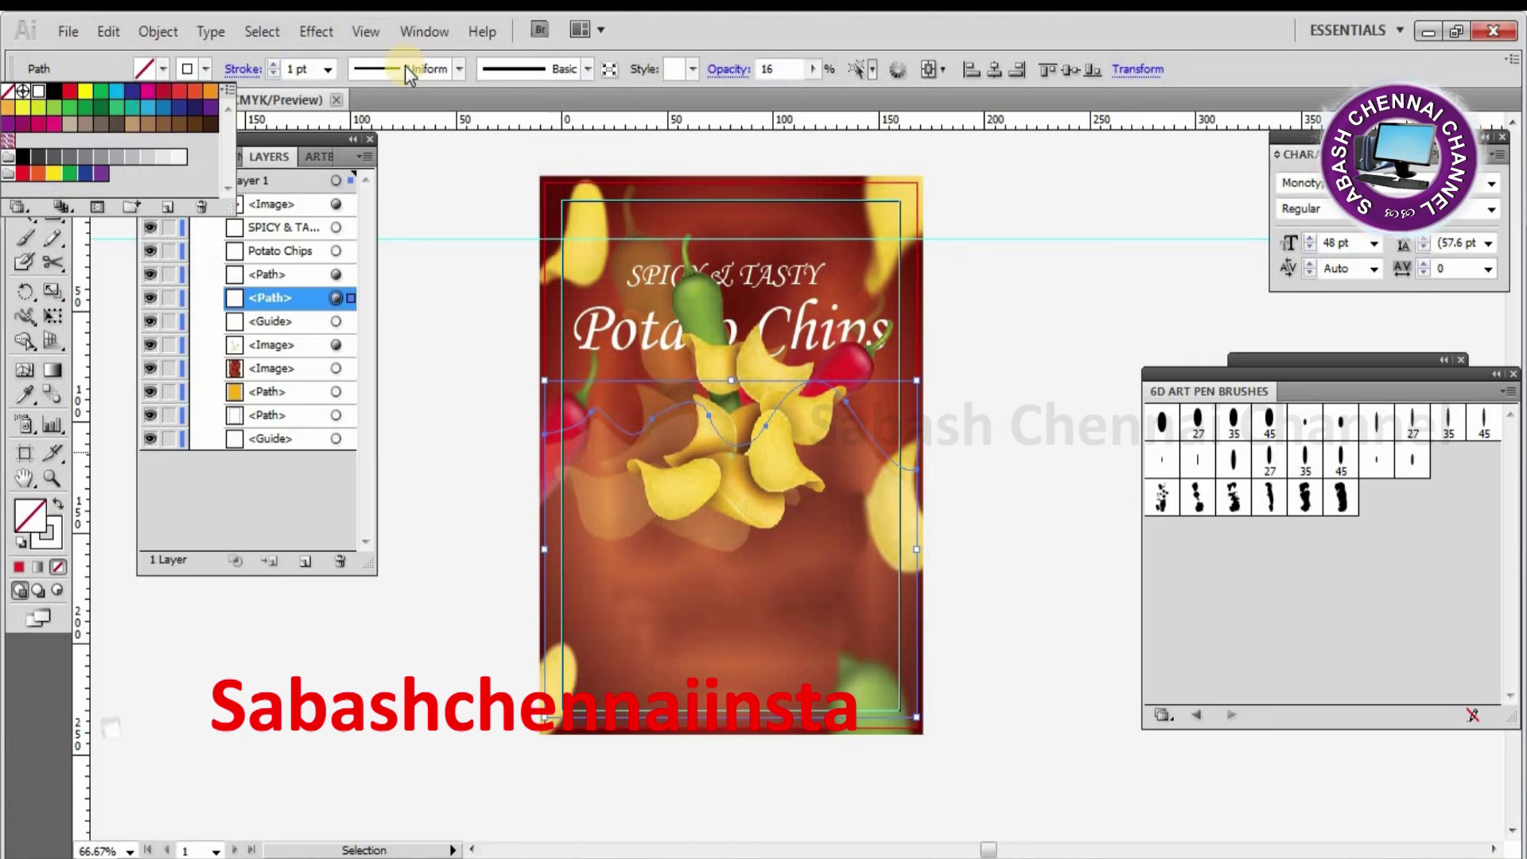
click(326, 70)
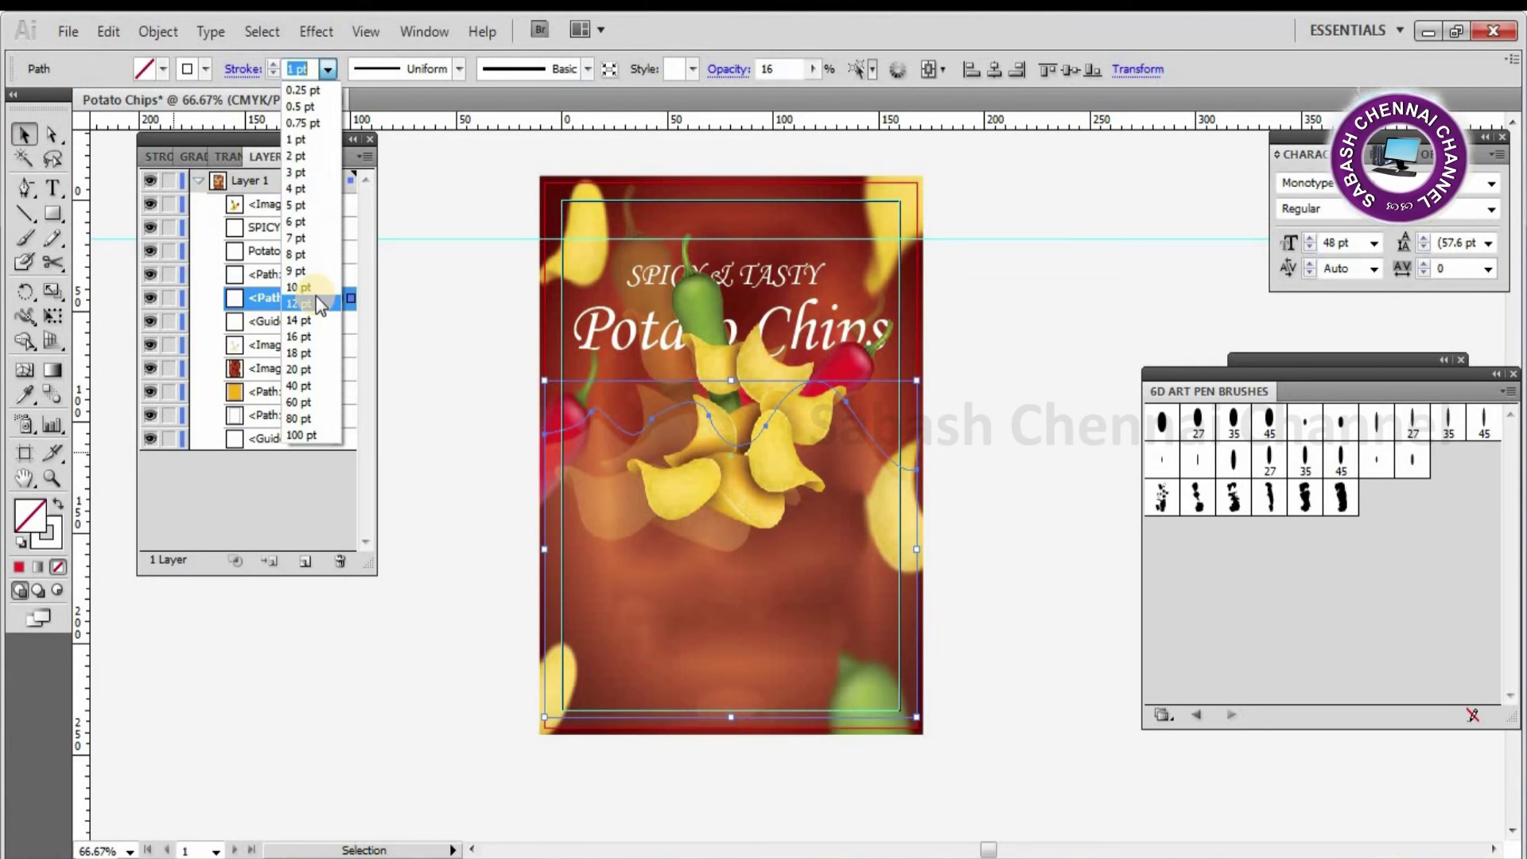
click(317, 302)
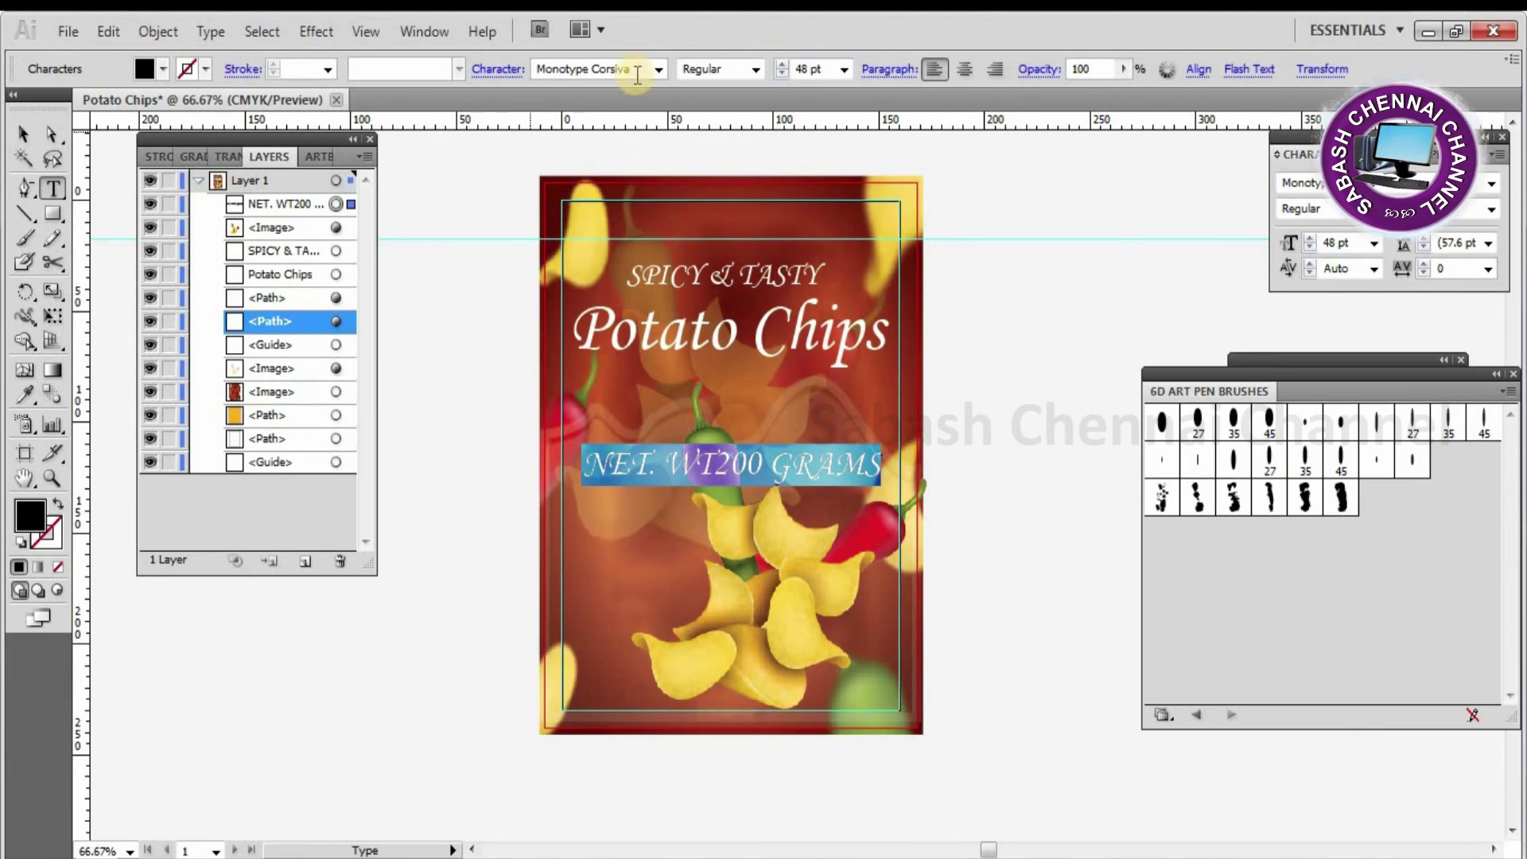
- Style the NET. WT200 GRAMS text as white 18 pt Arial and scale it down
text(Arial)
click(844, 70)
click(806, 254)
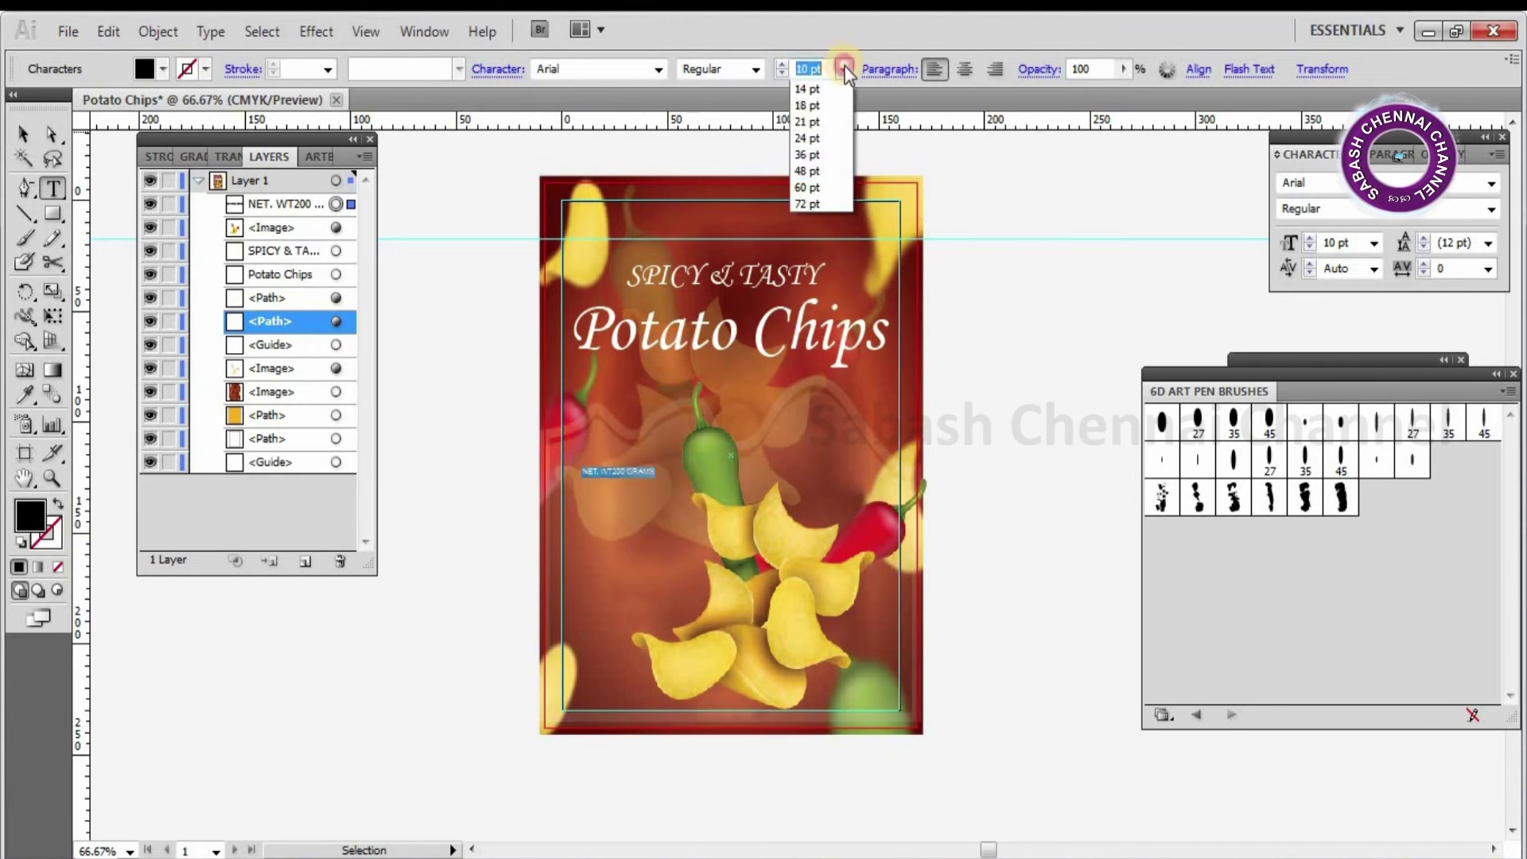
mouse_move(584, 467)
mouse_down()
mouse_move(567, 531)
mouse_move(628, 548)
mouse_up()
click(163, 69)
click(48, 95)
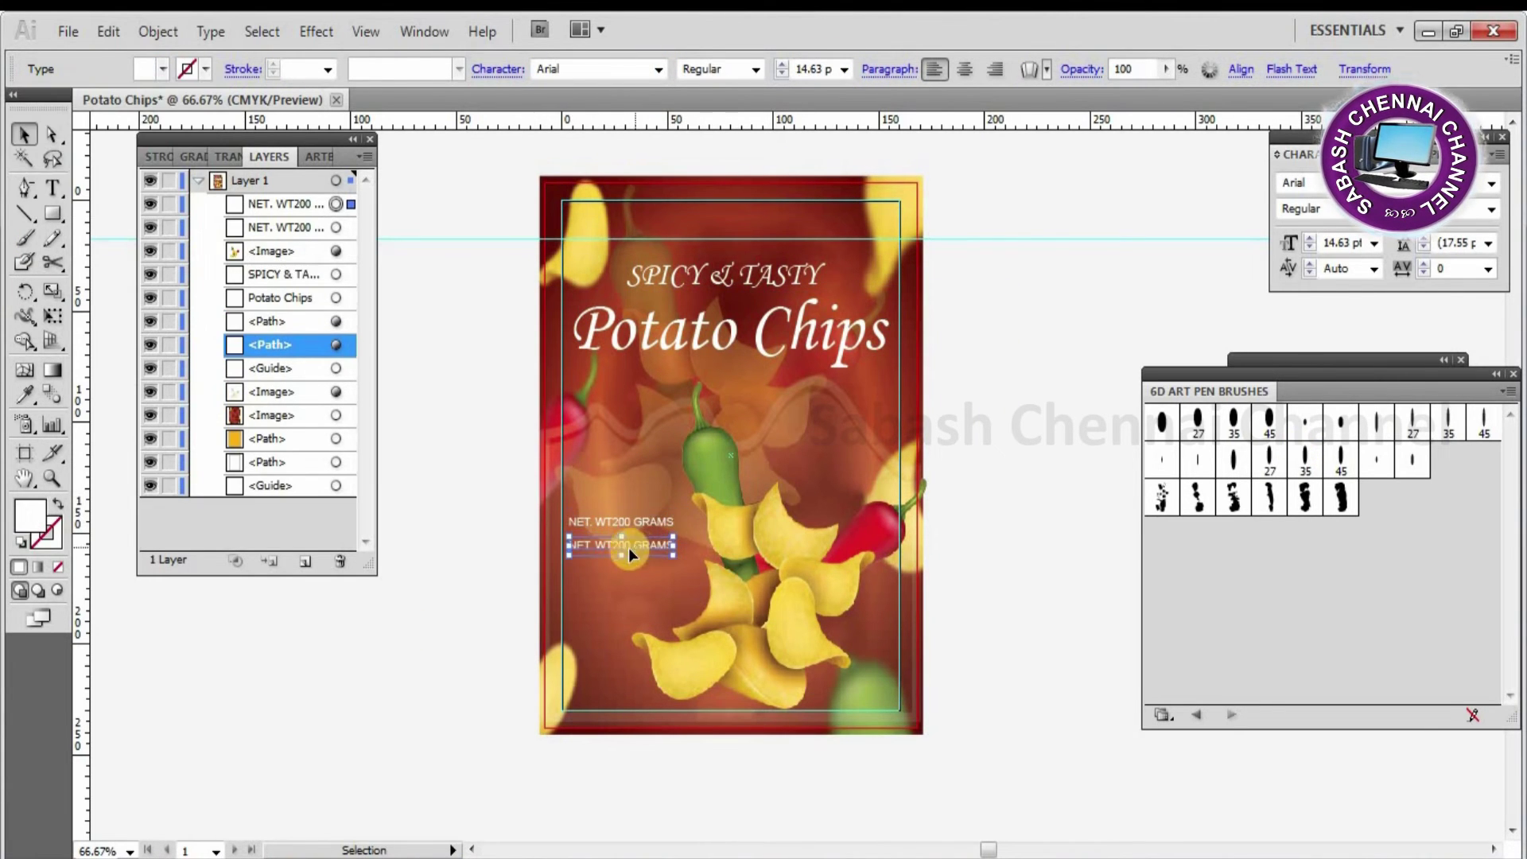
- Duplicate it as a white two-line 'Fried in pure vegetable oil' note and enlarge it
key(t)
key(alt+Tab)
key(alt+Tab)
triple_click(629, 545)
text(FRIED IN PURE VEGETABLE OIL)
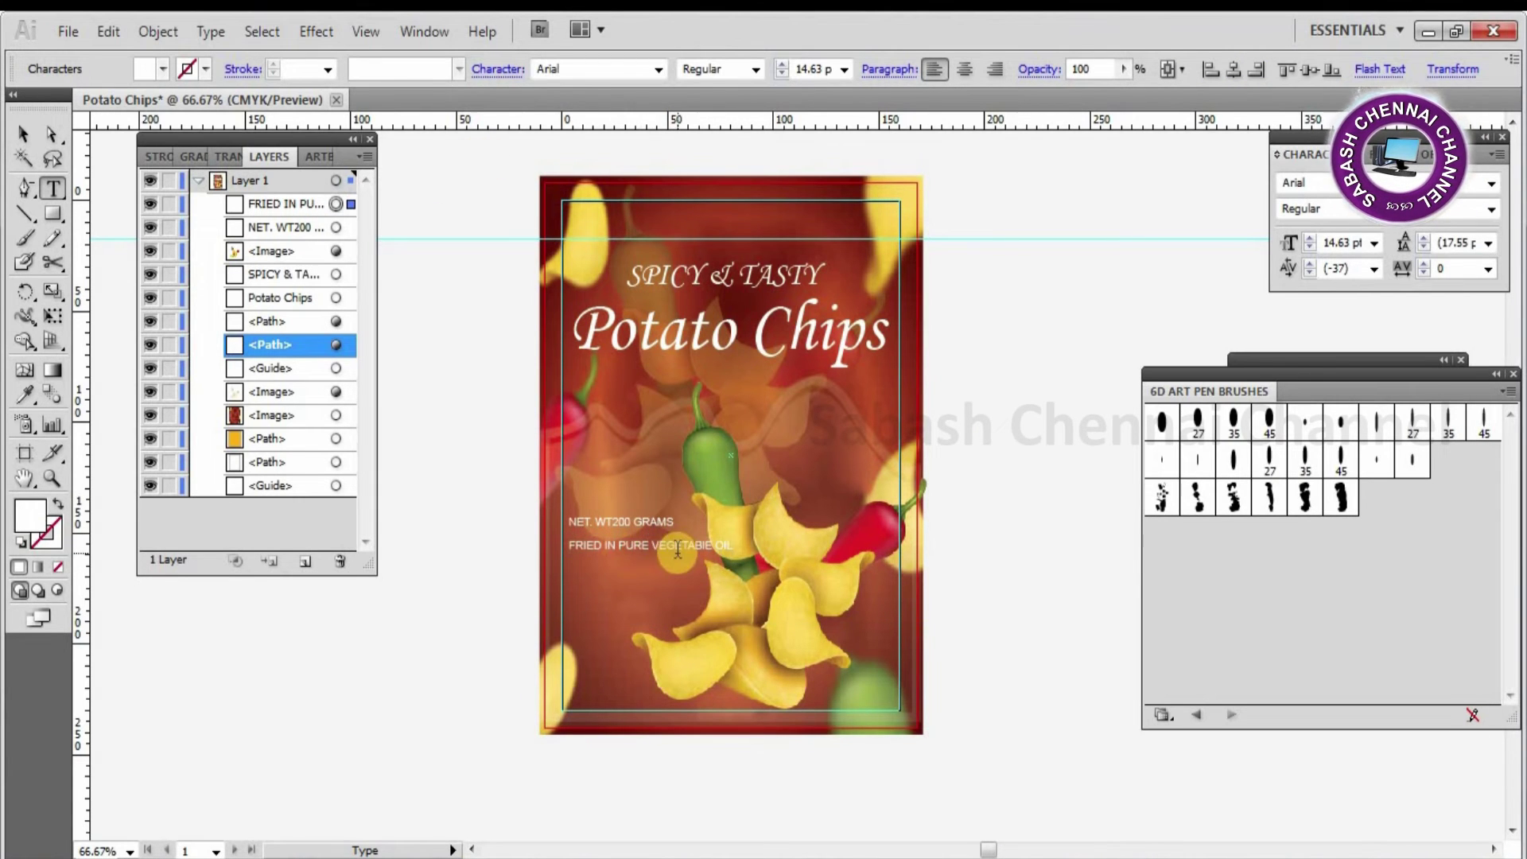
key(Escape)
drag(733, 553, 675, 585)
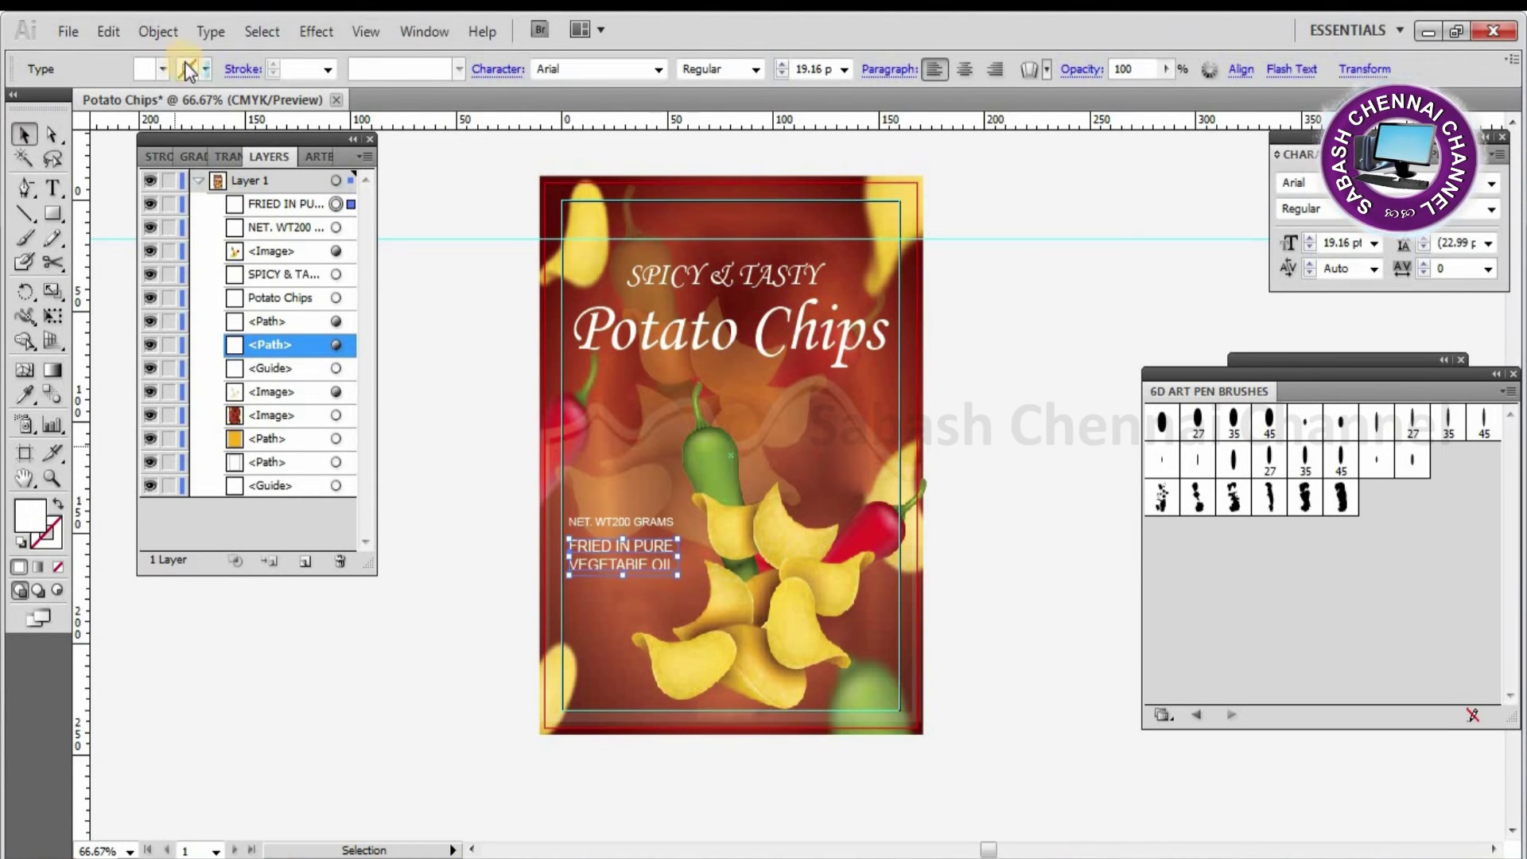
click(163, 68)
click(163, 69)
click(14, 96)
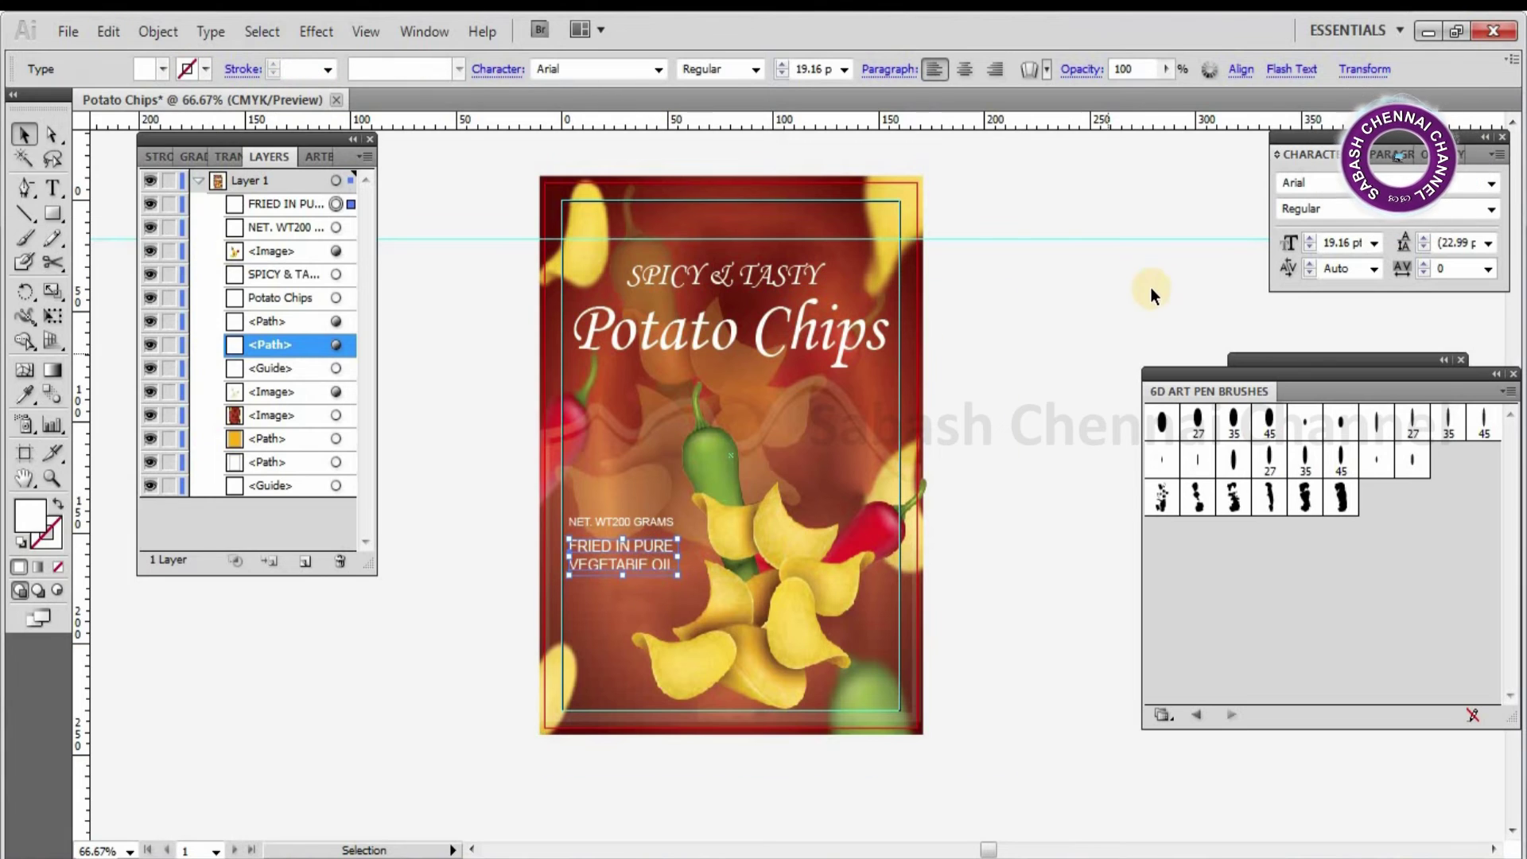
- Nudge the chips image up and left, then begin a price text line at top-left
click(1145, 283)
click(883, 564)
drag(814, 589, 785, 599)
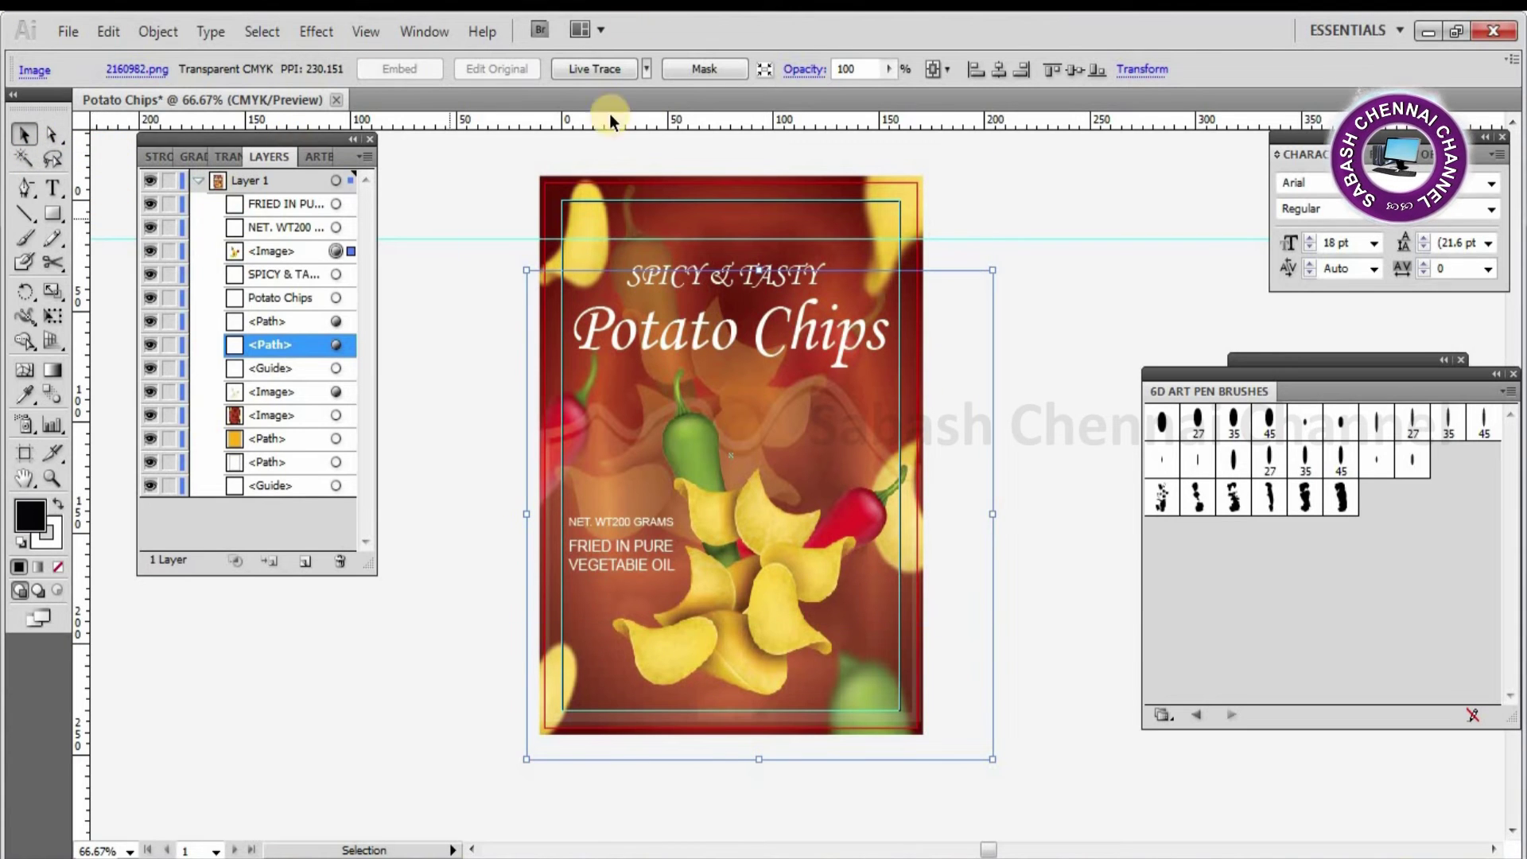
key(t)
click(574, 229)
text(RS 10)
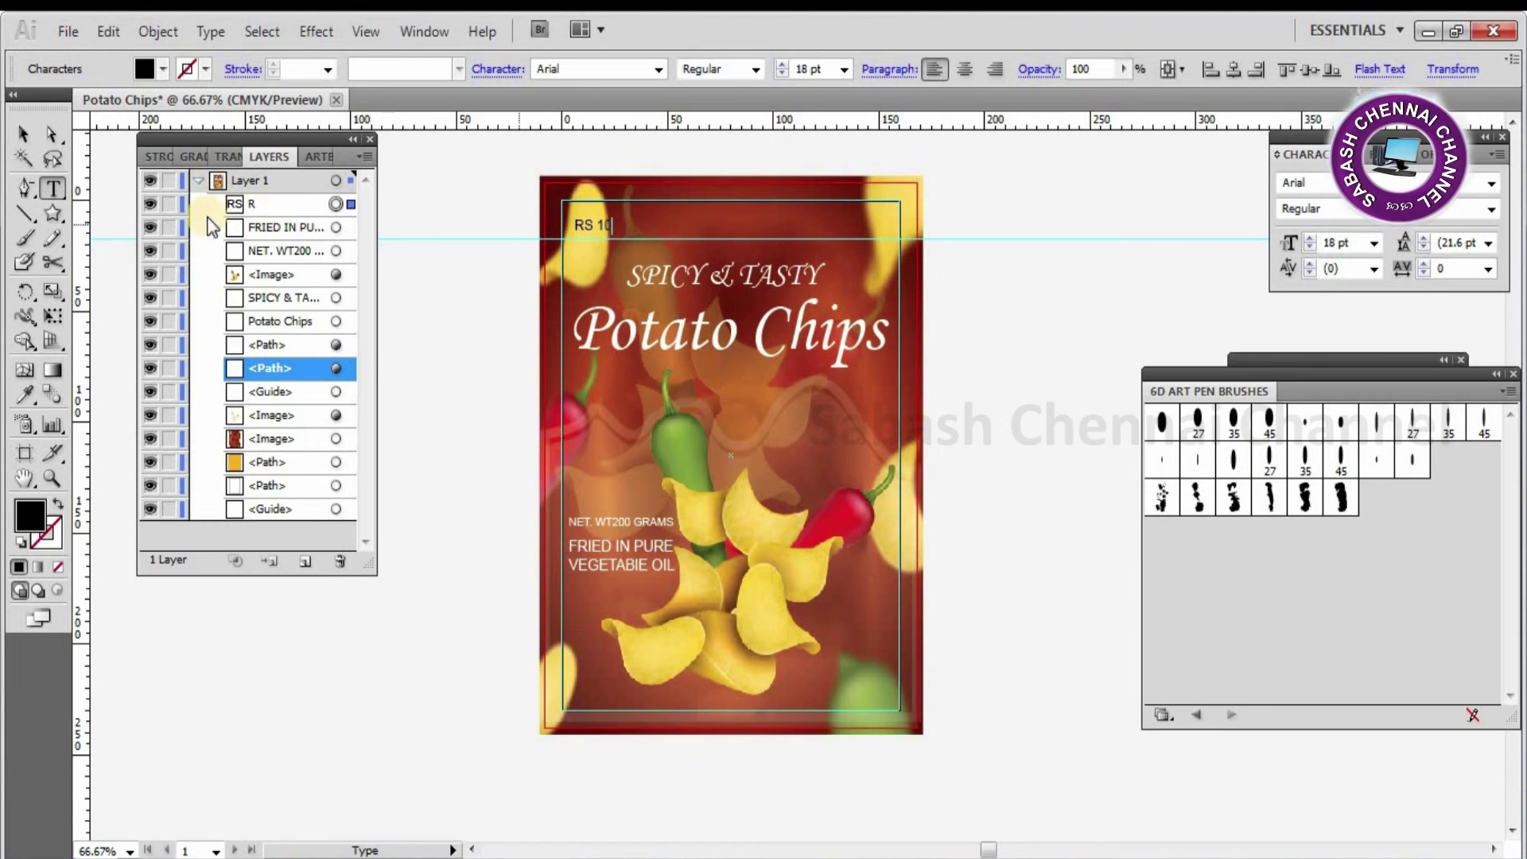
- Finish the RS 10 price text, enlarge it, and make it white
click(52, 135)
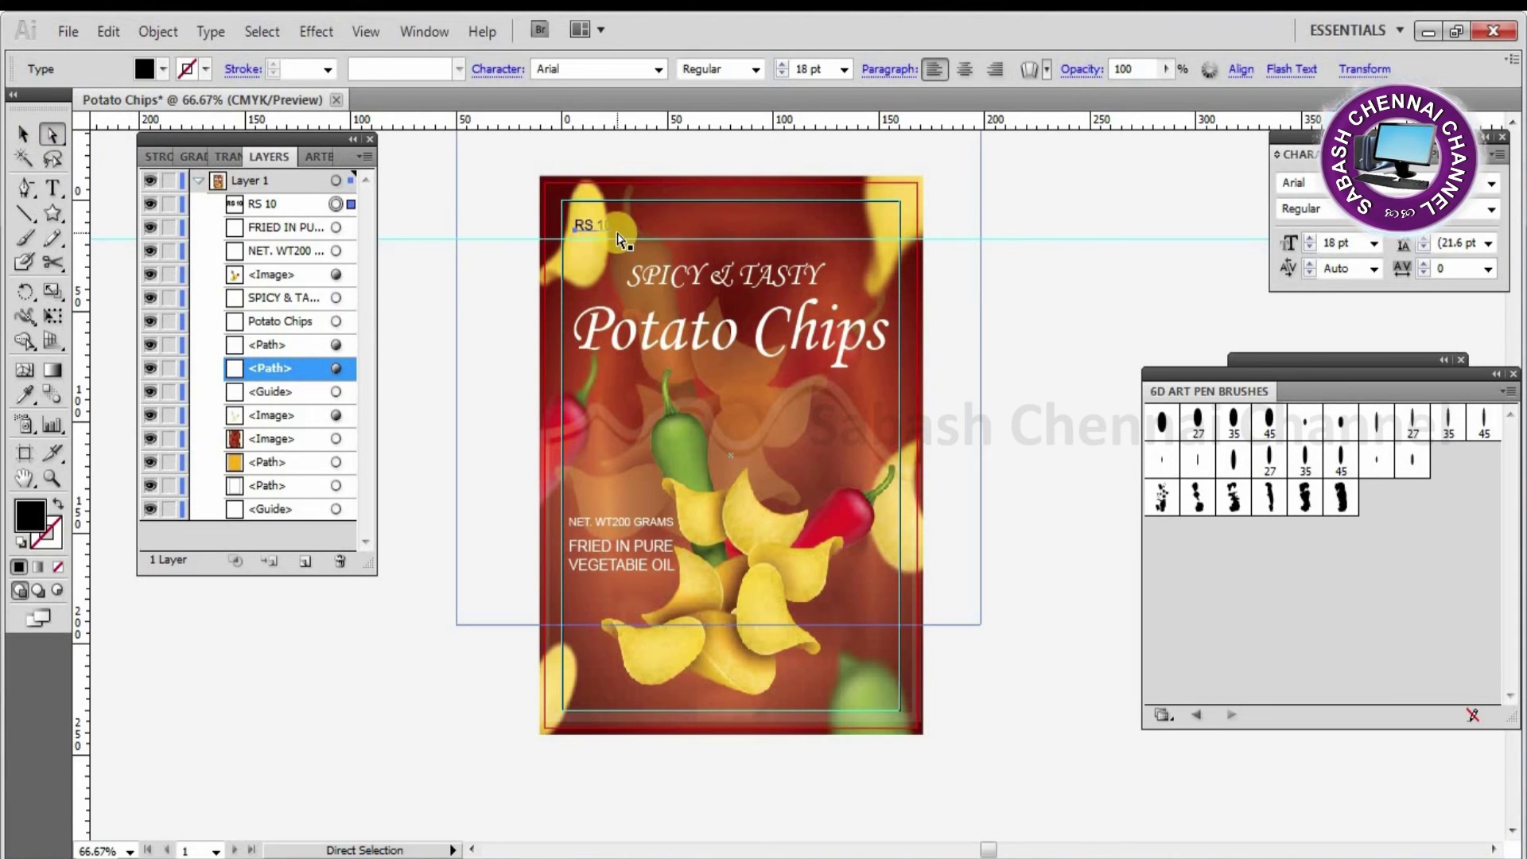
click(24, 136)
click(587, 224)
drag(617, 244, 624, 245)
click(149, 67)
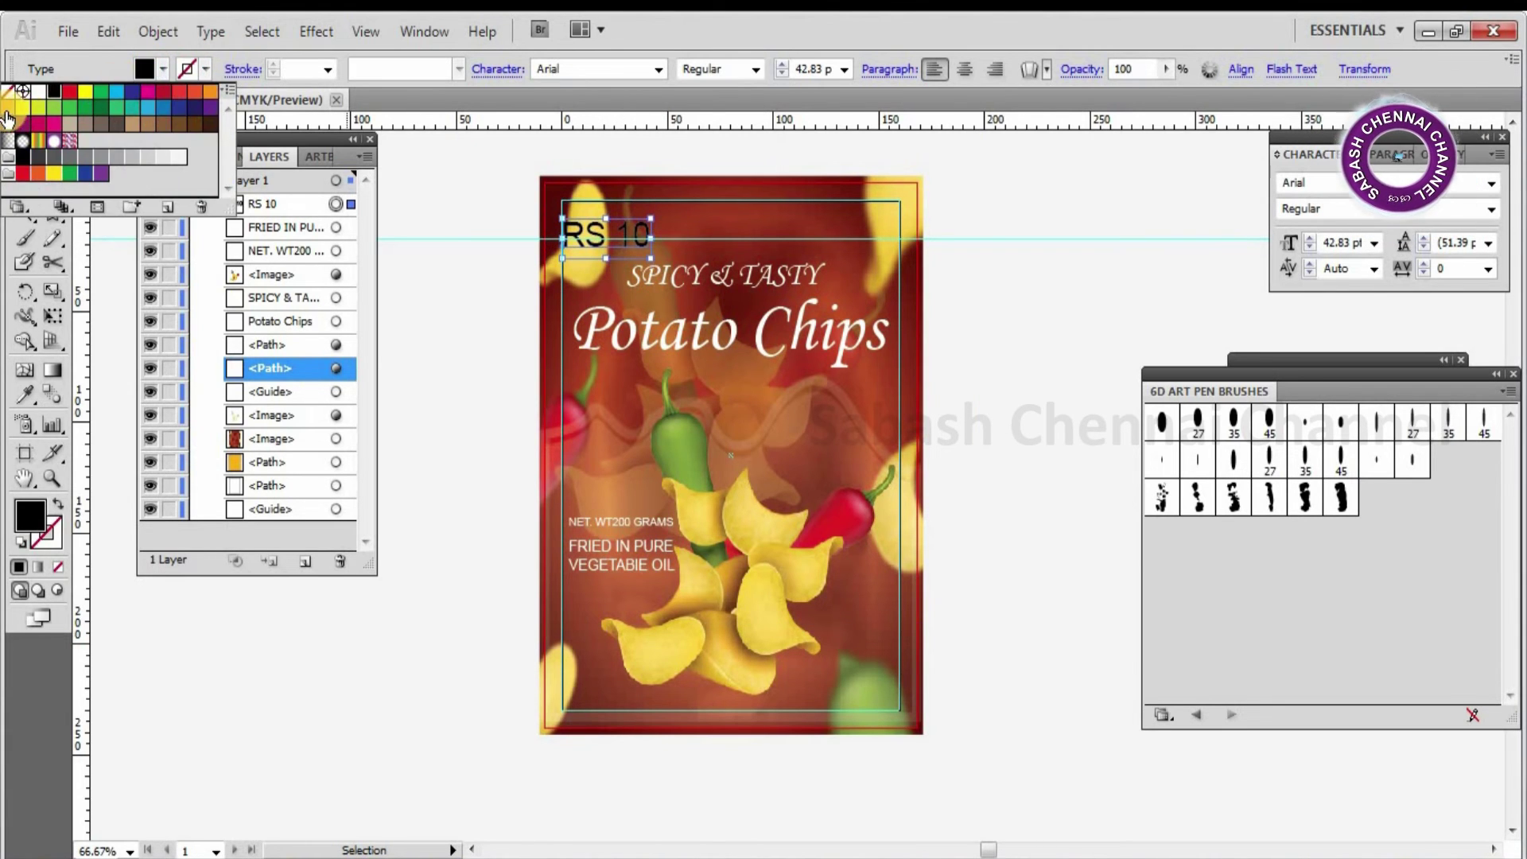
click(39, 94)
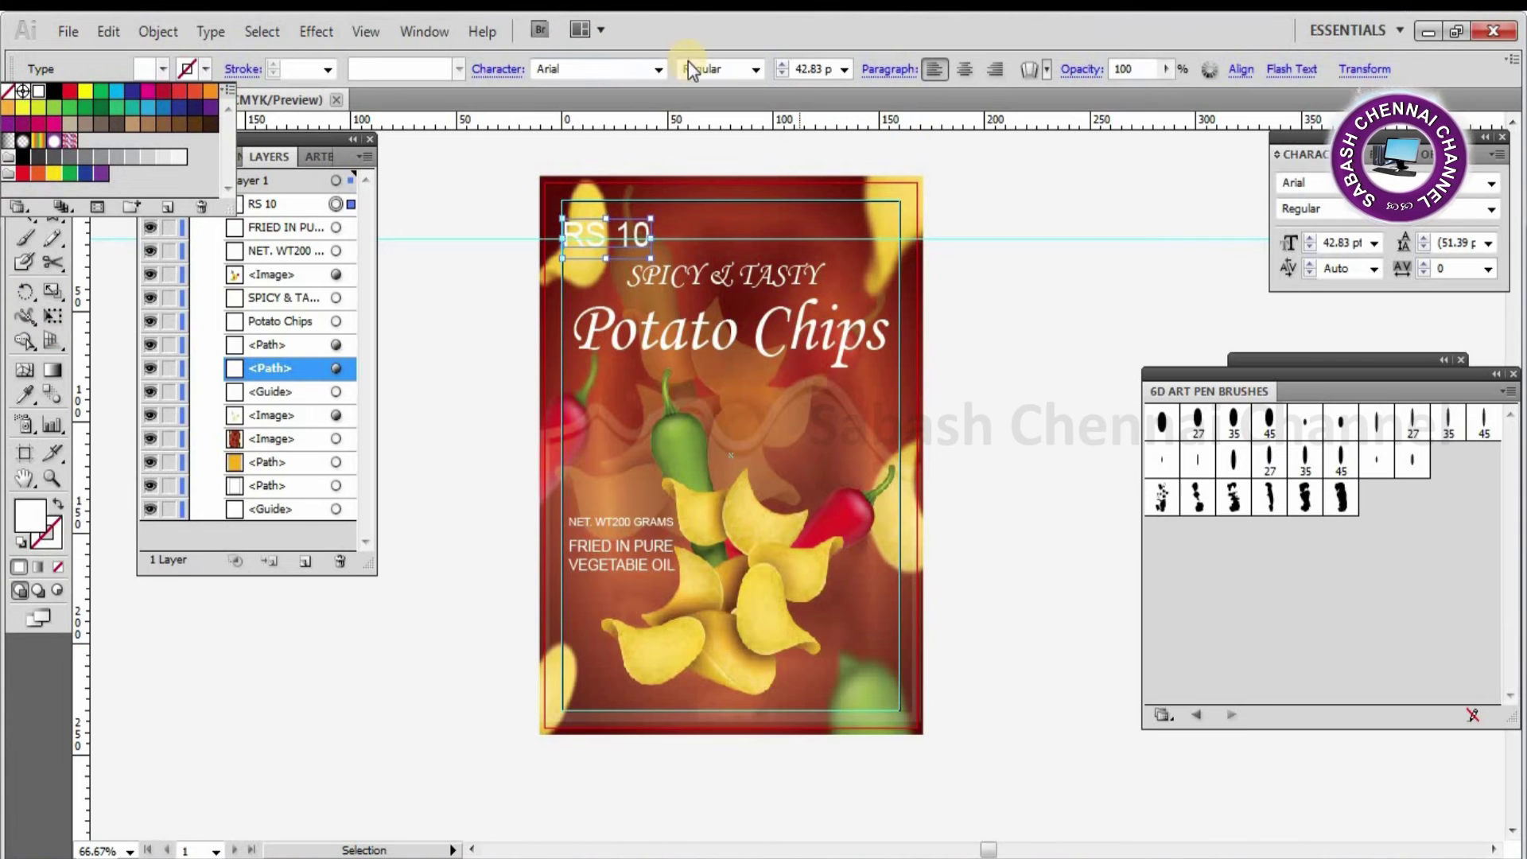
- Set the price to Arial Rounded MT Bold and rotate it counter-clockwise
click(660, 70)
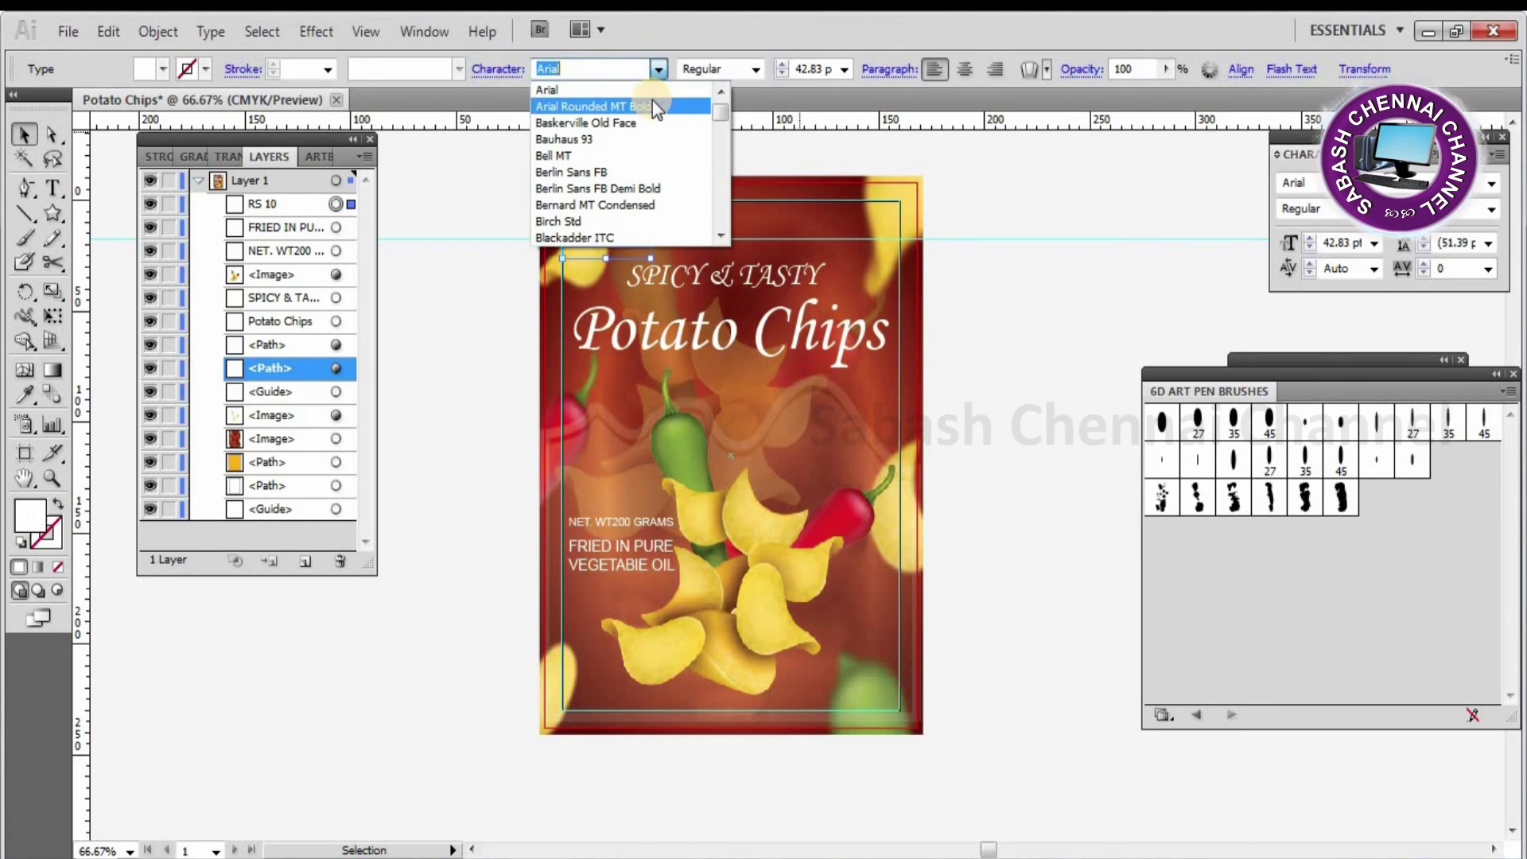
click(652, 99)
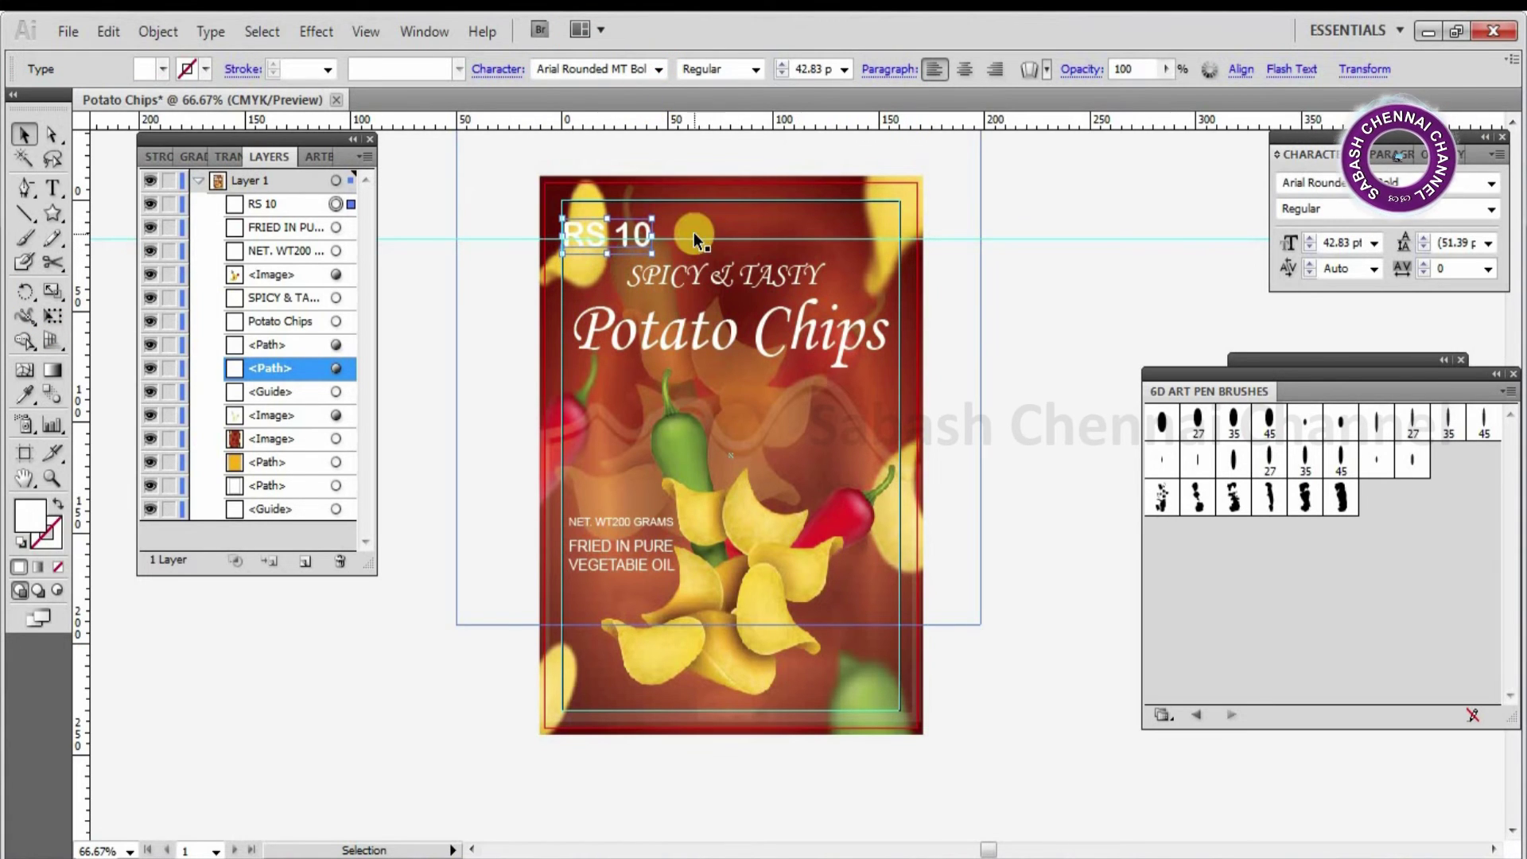
click(664, 207)
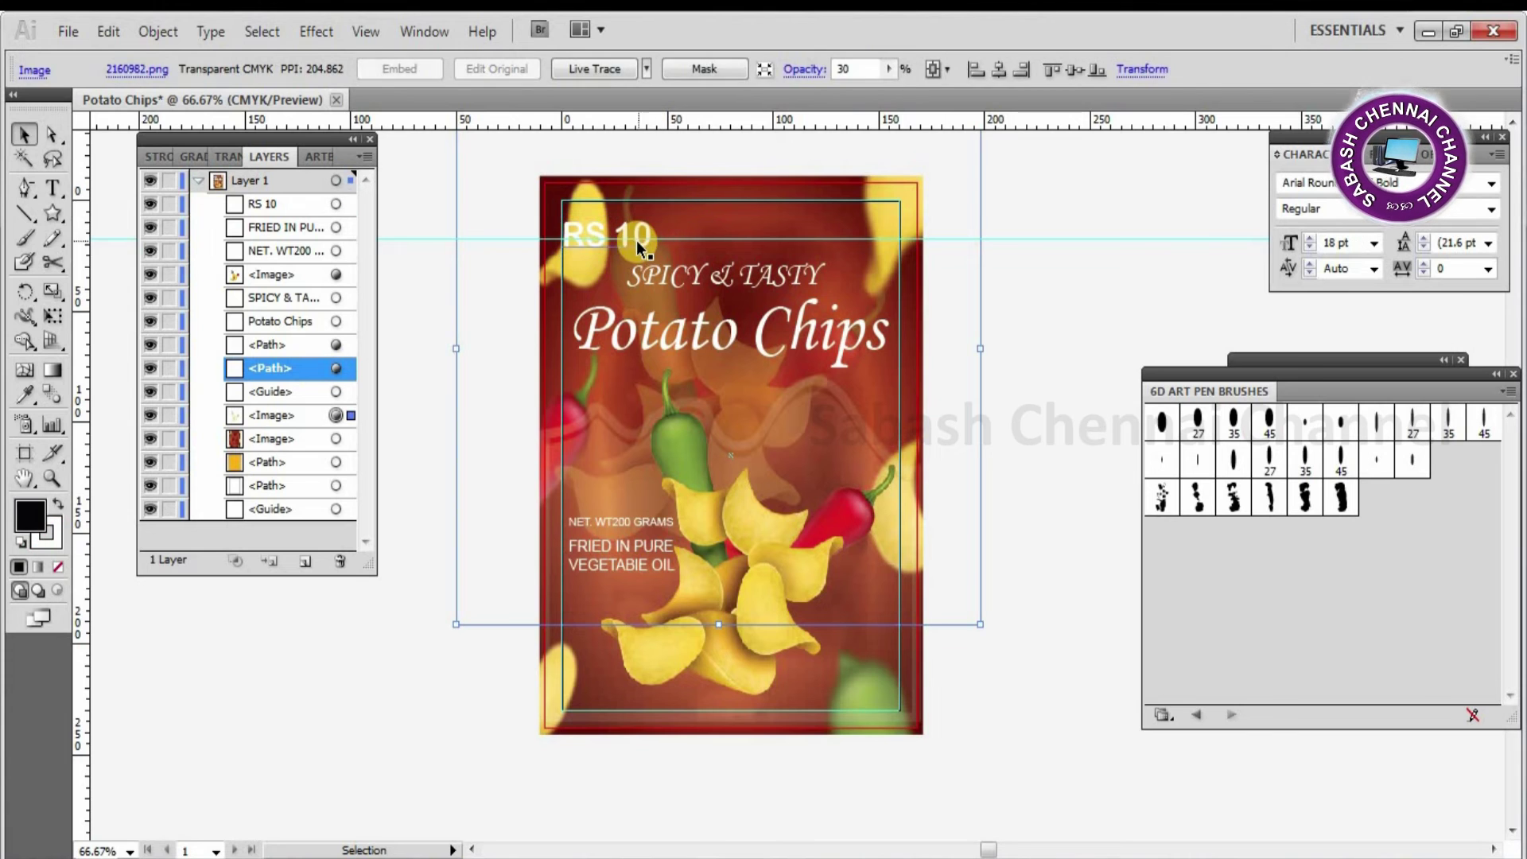
click(657, 237)
drag(657, 238, 629, 239)
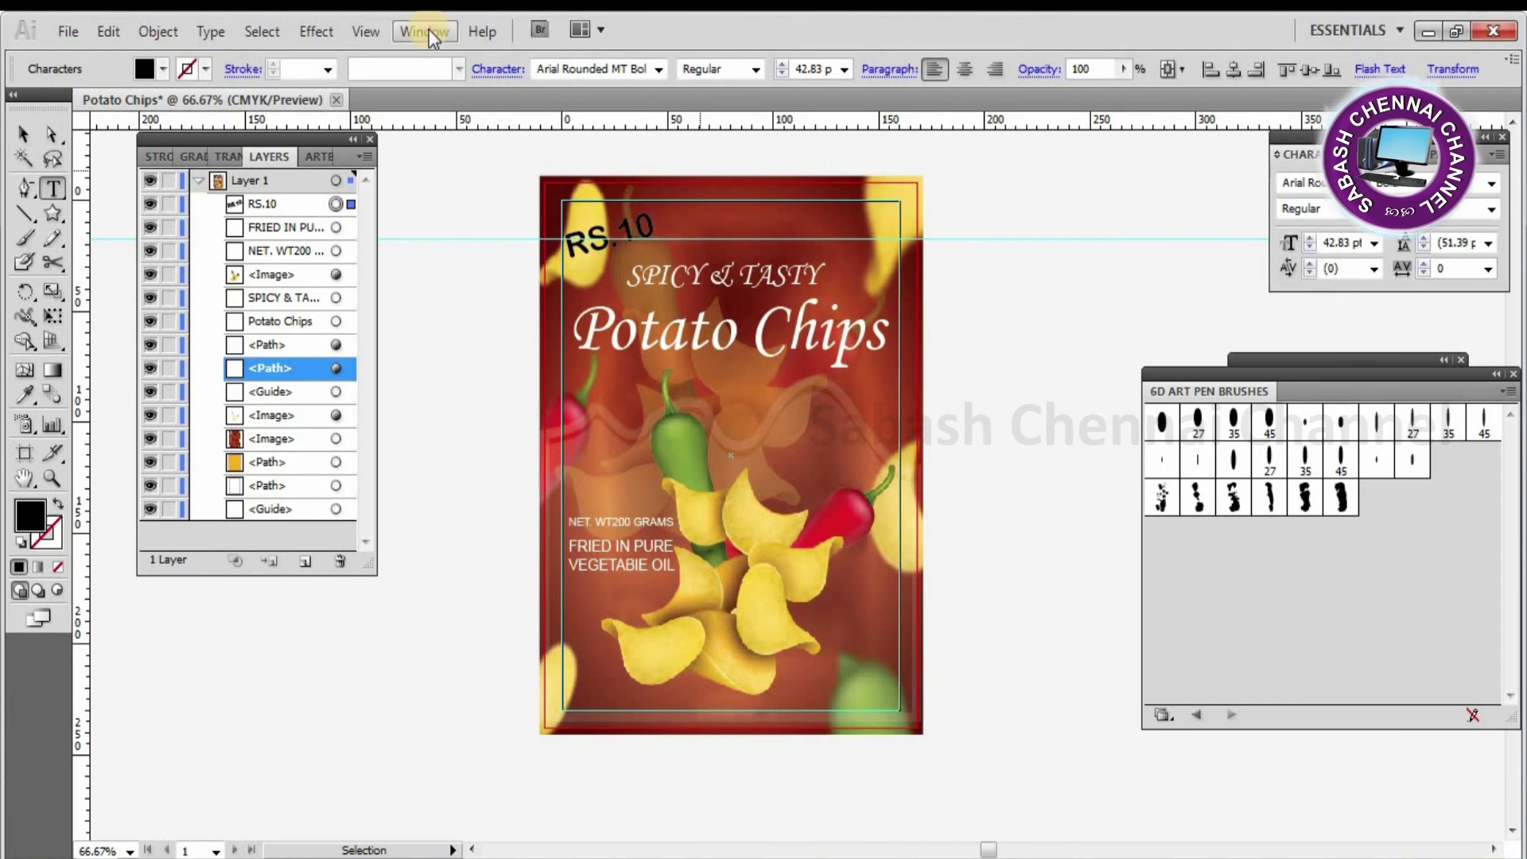
- Open the Symbols panel and load the Grime Vector Pack library
click(423, 31)
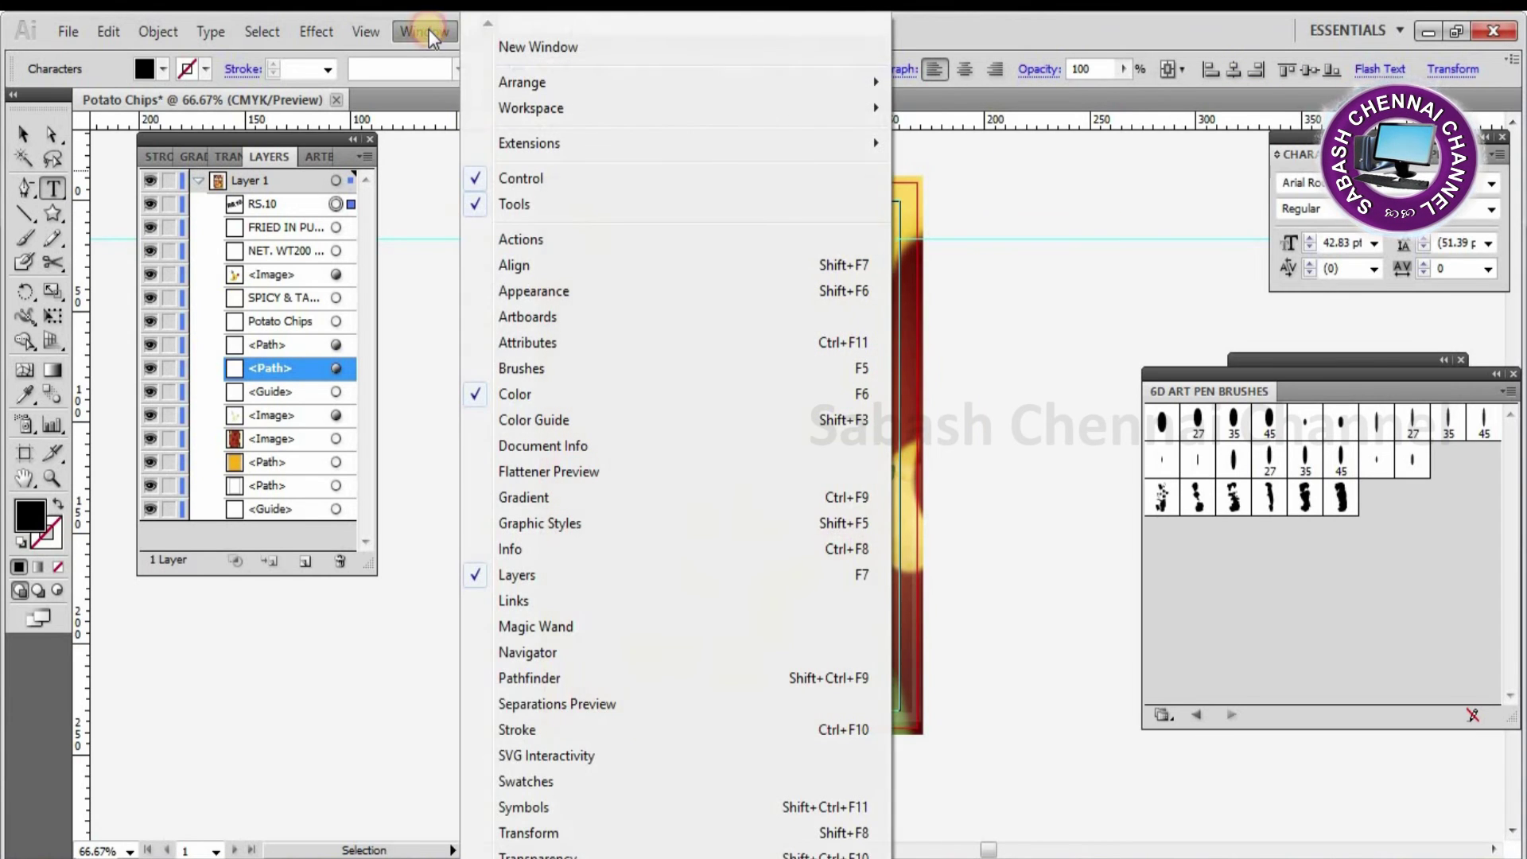
click(538, 807)
drag(602, 170, 1023, 133)
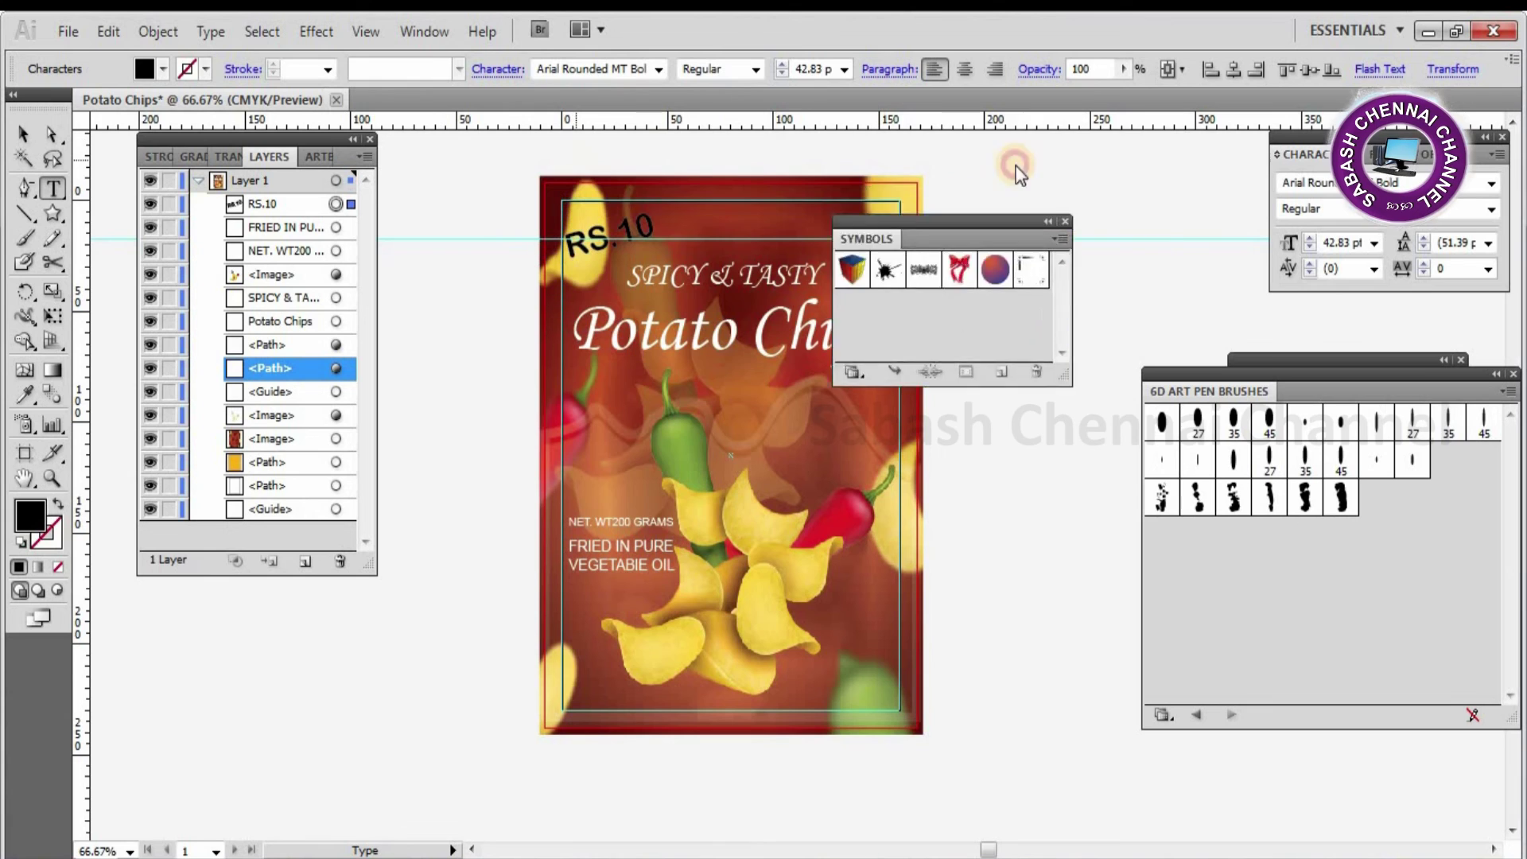
click(1143, 133)
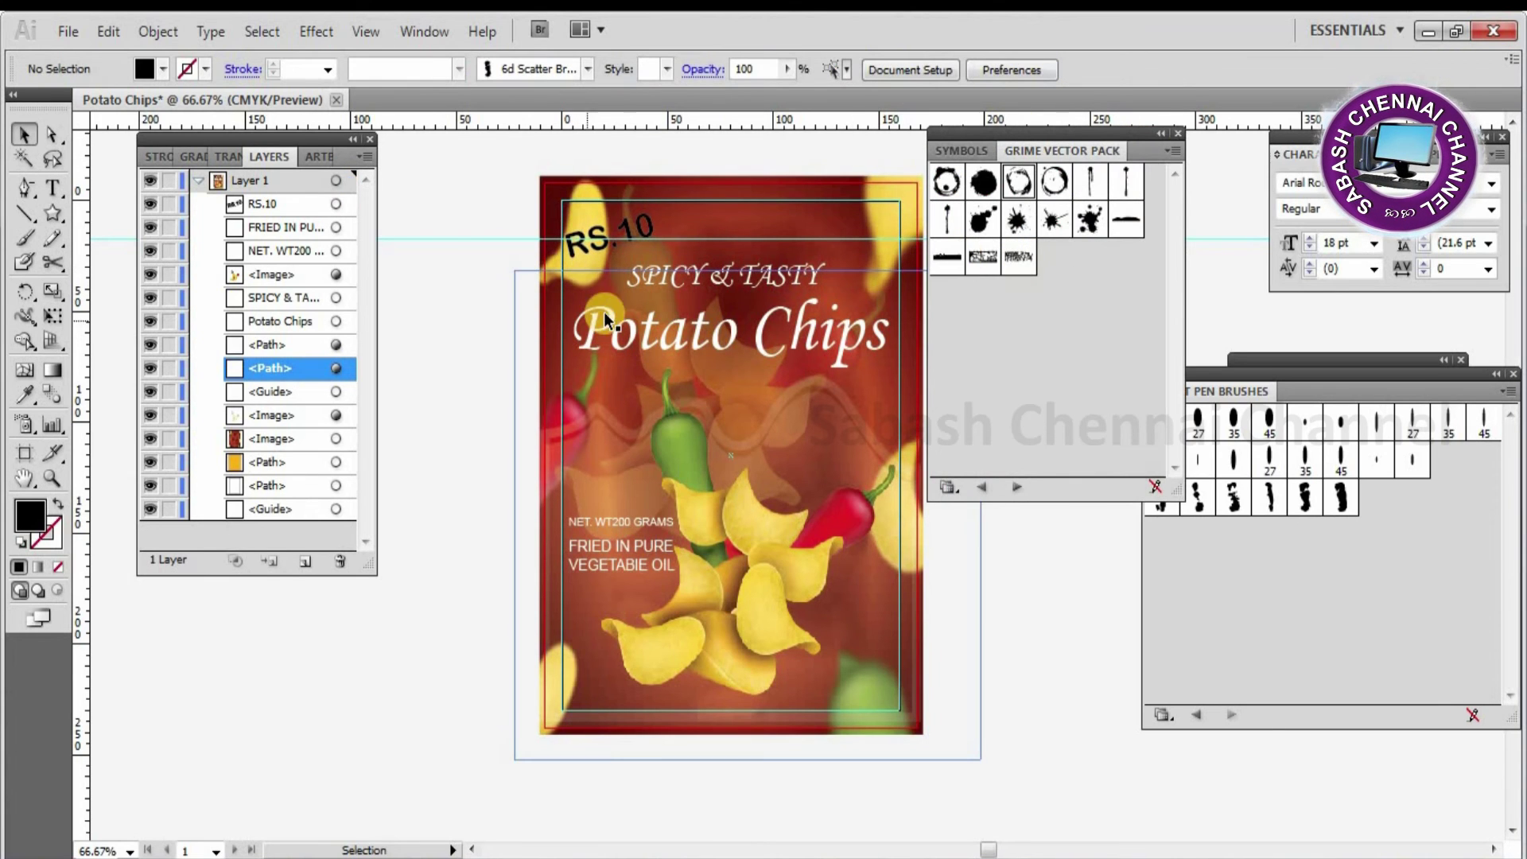
- Place a grime ring, stretch it around the title, and layer it behind the Potato Chips text
drag(1002, 193, 646, 285)
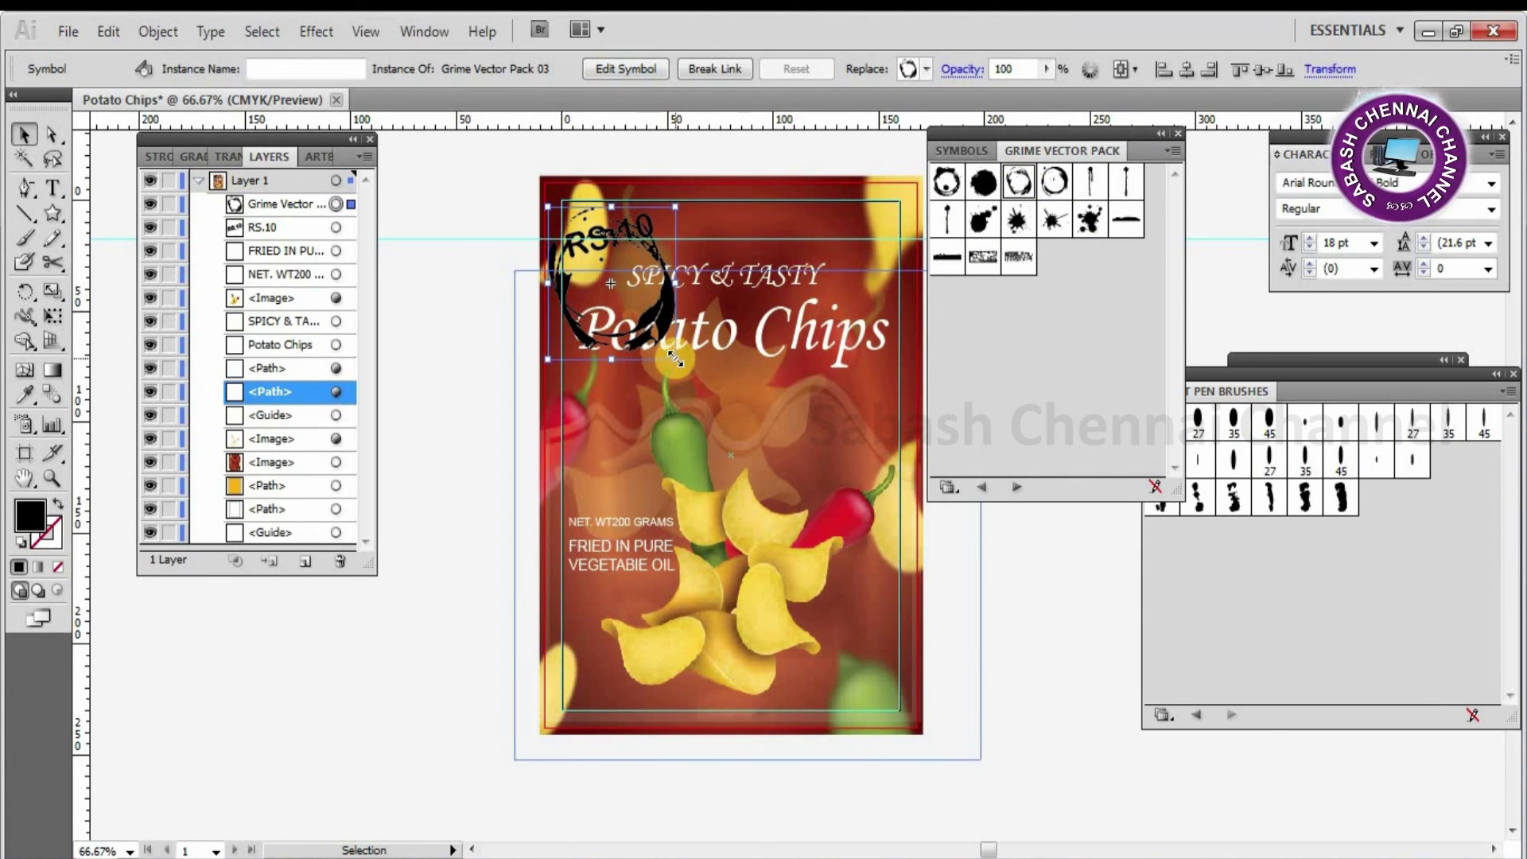
mouse_move(675, 359)
mouse_down()
mouse_move(853, 288)
mouse_move(902, 359)
mouse_up()
drag(830, 309, 837, 348)
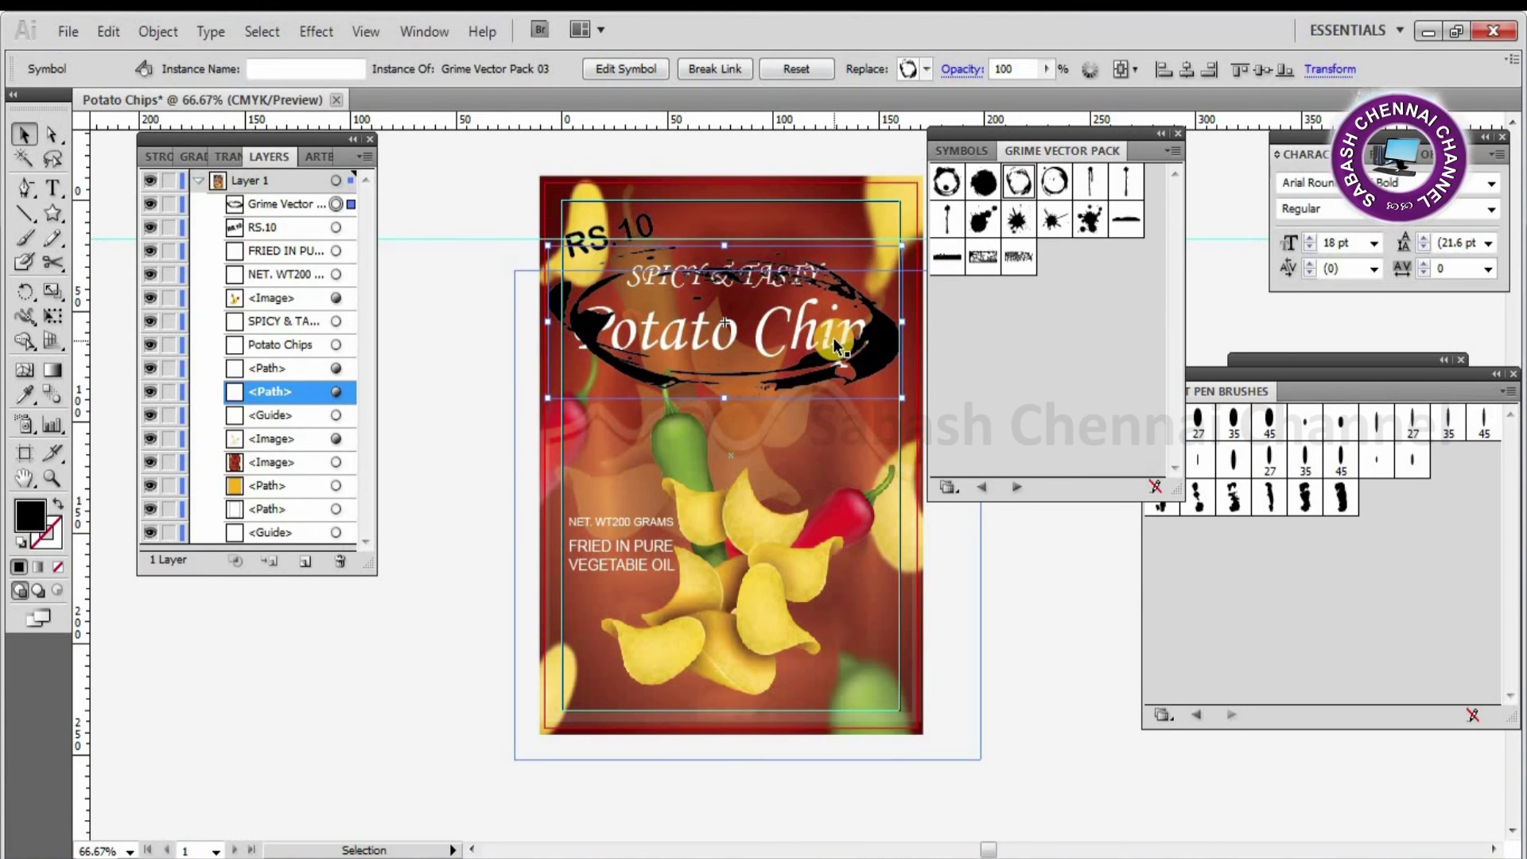
click(844, 334)
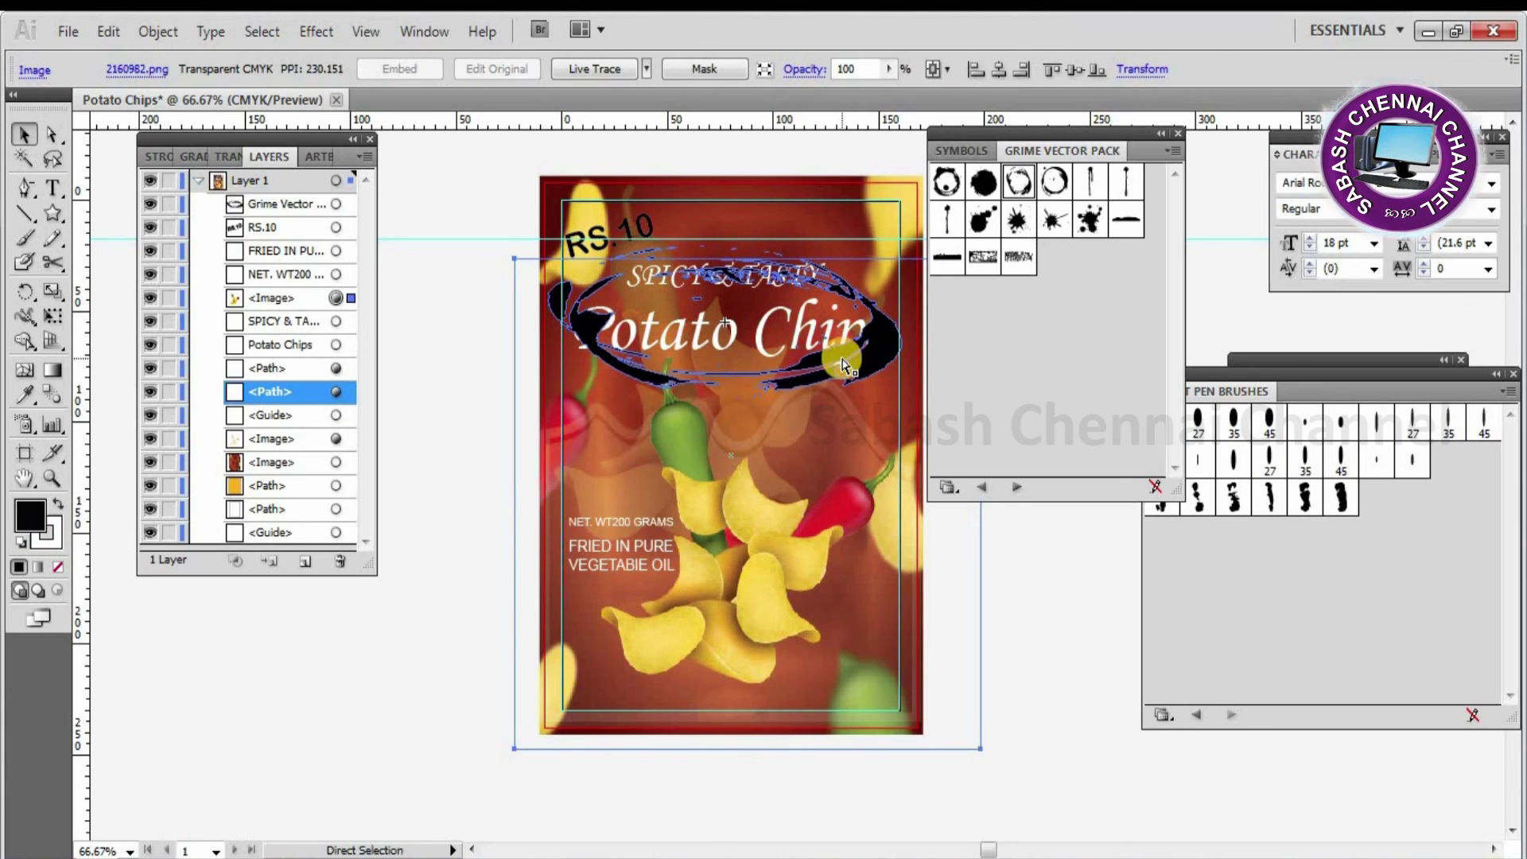
click(880, 344)
drag(880, 344, 871, 348)
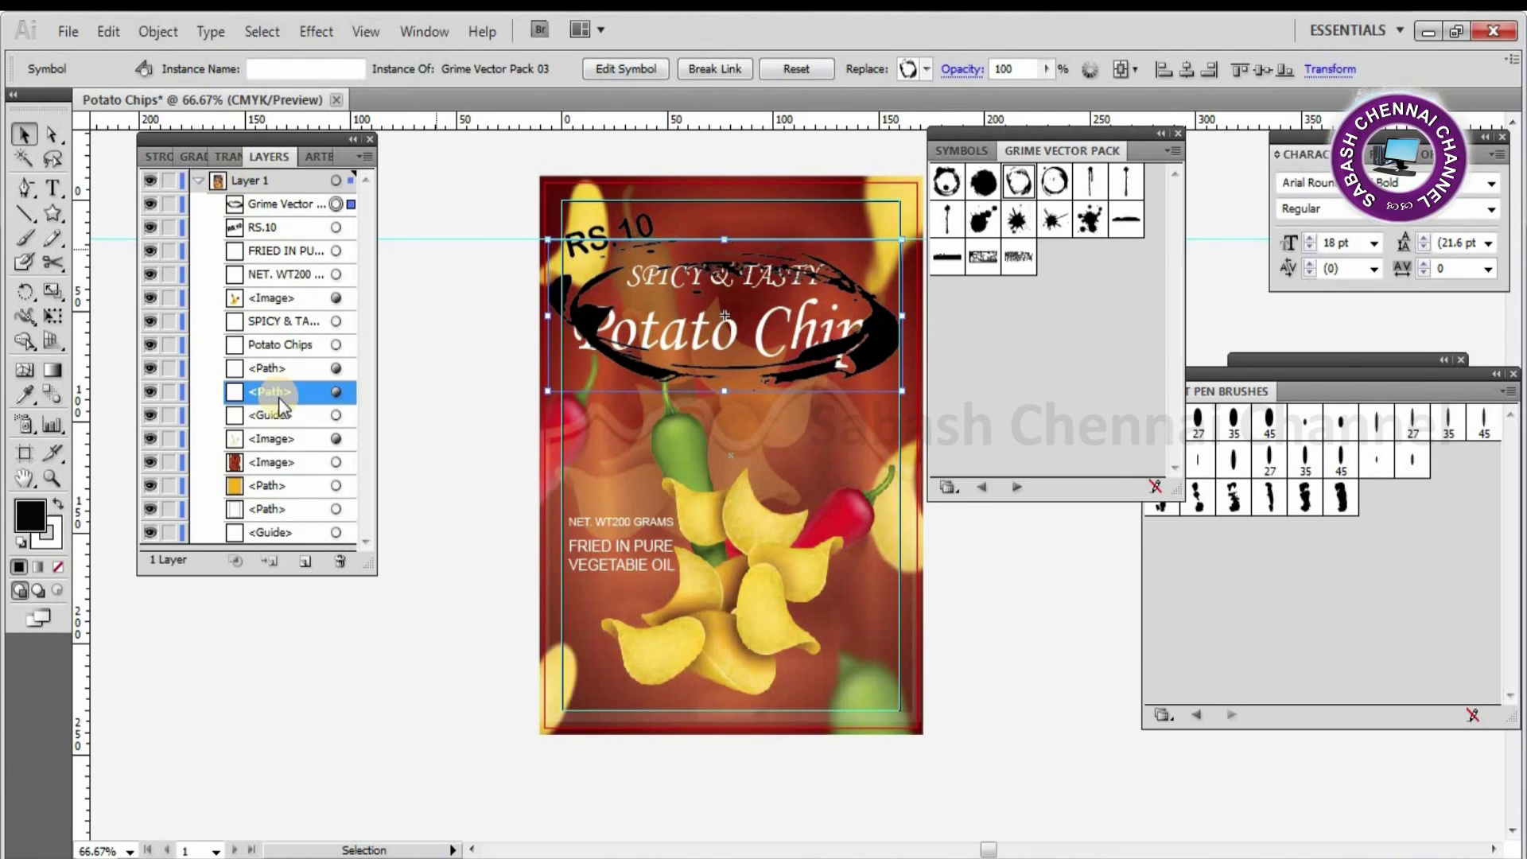
drag(291, 392, 287, 397)
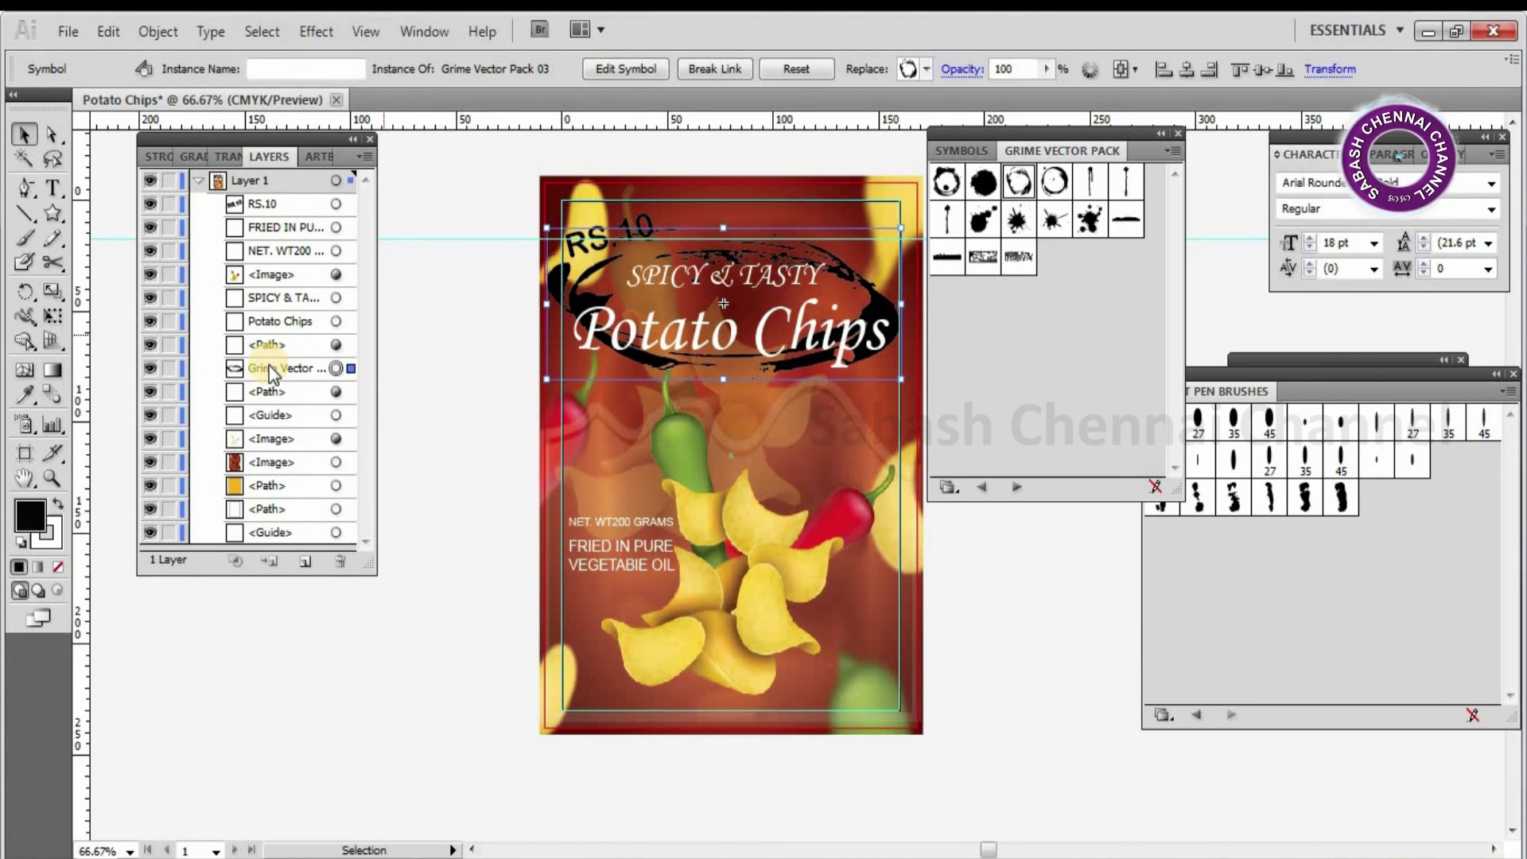
- Move the grime ring below the Guide layer at 37% opacity, then move RS.10 to the lower right
drag(269, 368, 269, 407)
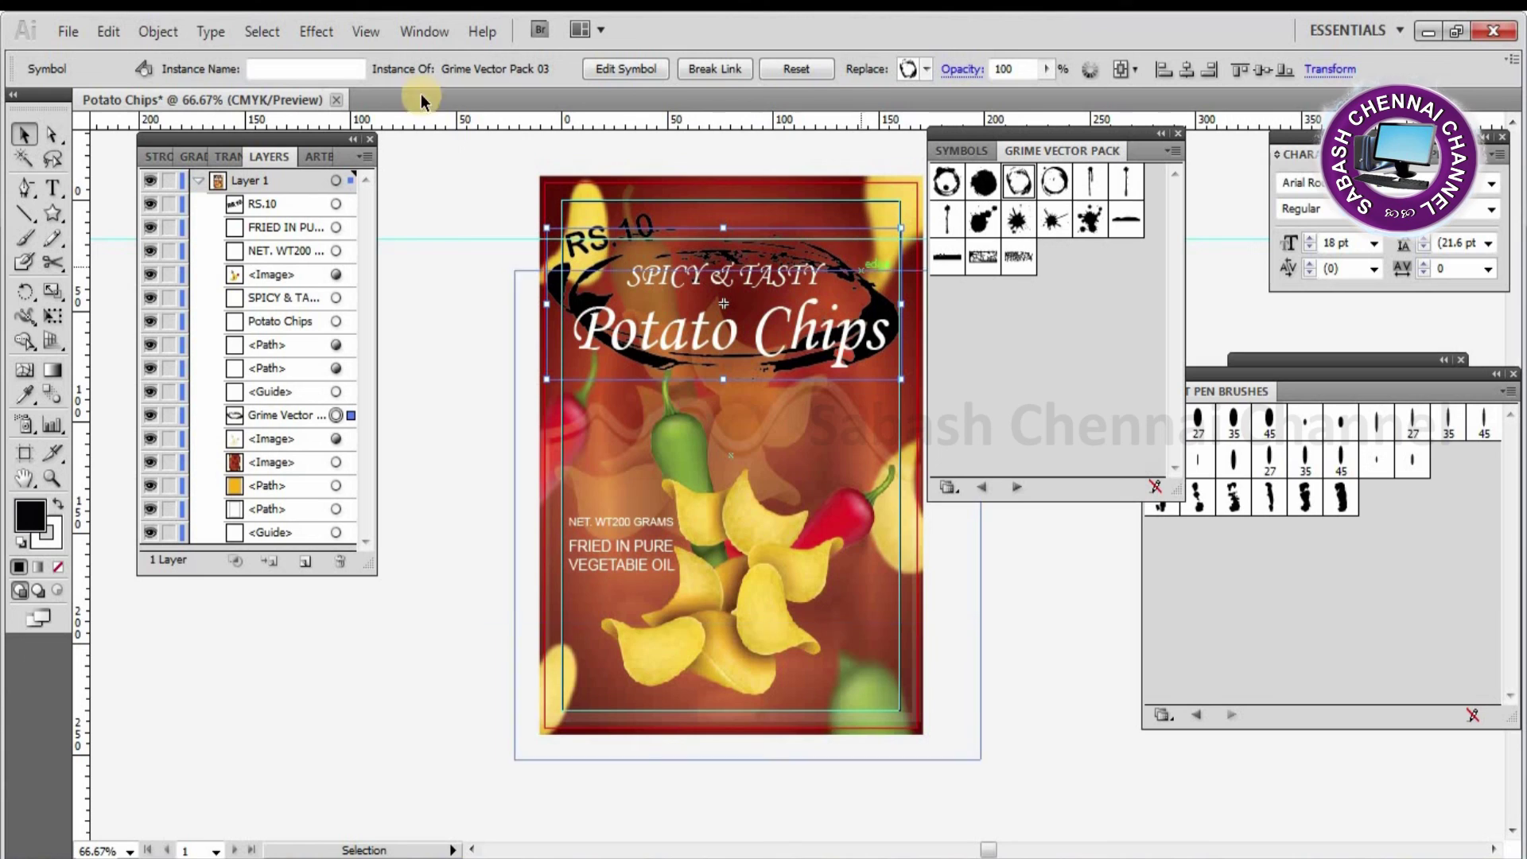
click(1047, 69)
drag(981, 90, 975, 89)
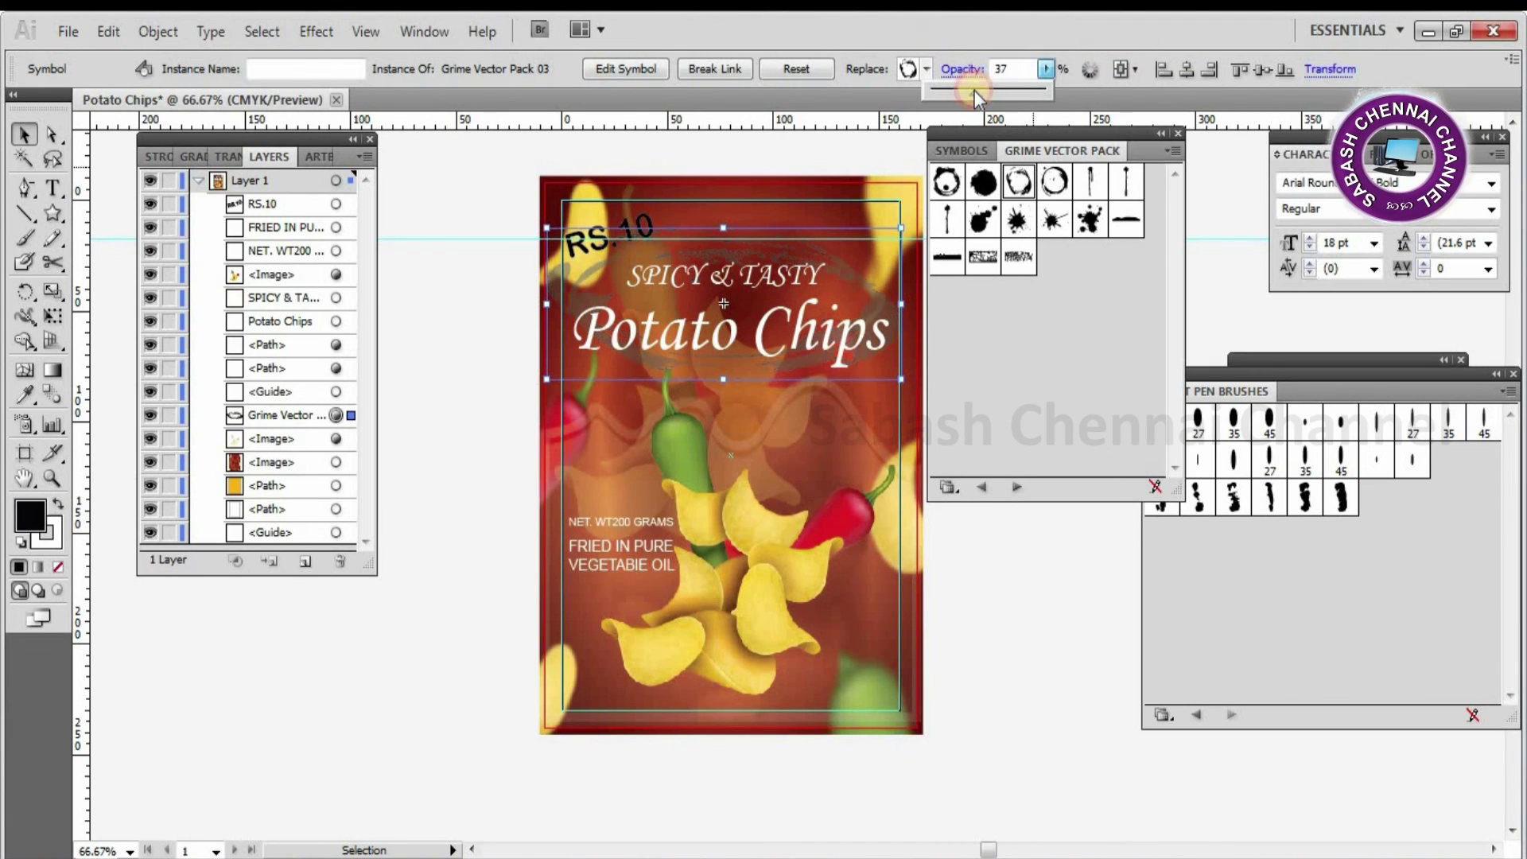
click(608, 234)
mouse_move(654, 216)
mouse_down()
mouse_move(725, 233)
mouse_move(693, 235)
mouse_move(863, 614)
mouse_move(815, 635)
mouse_up()
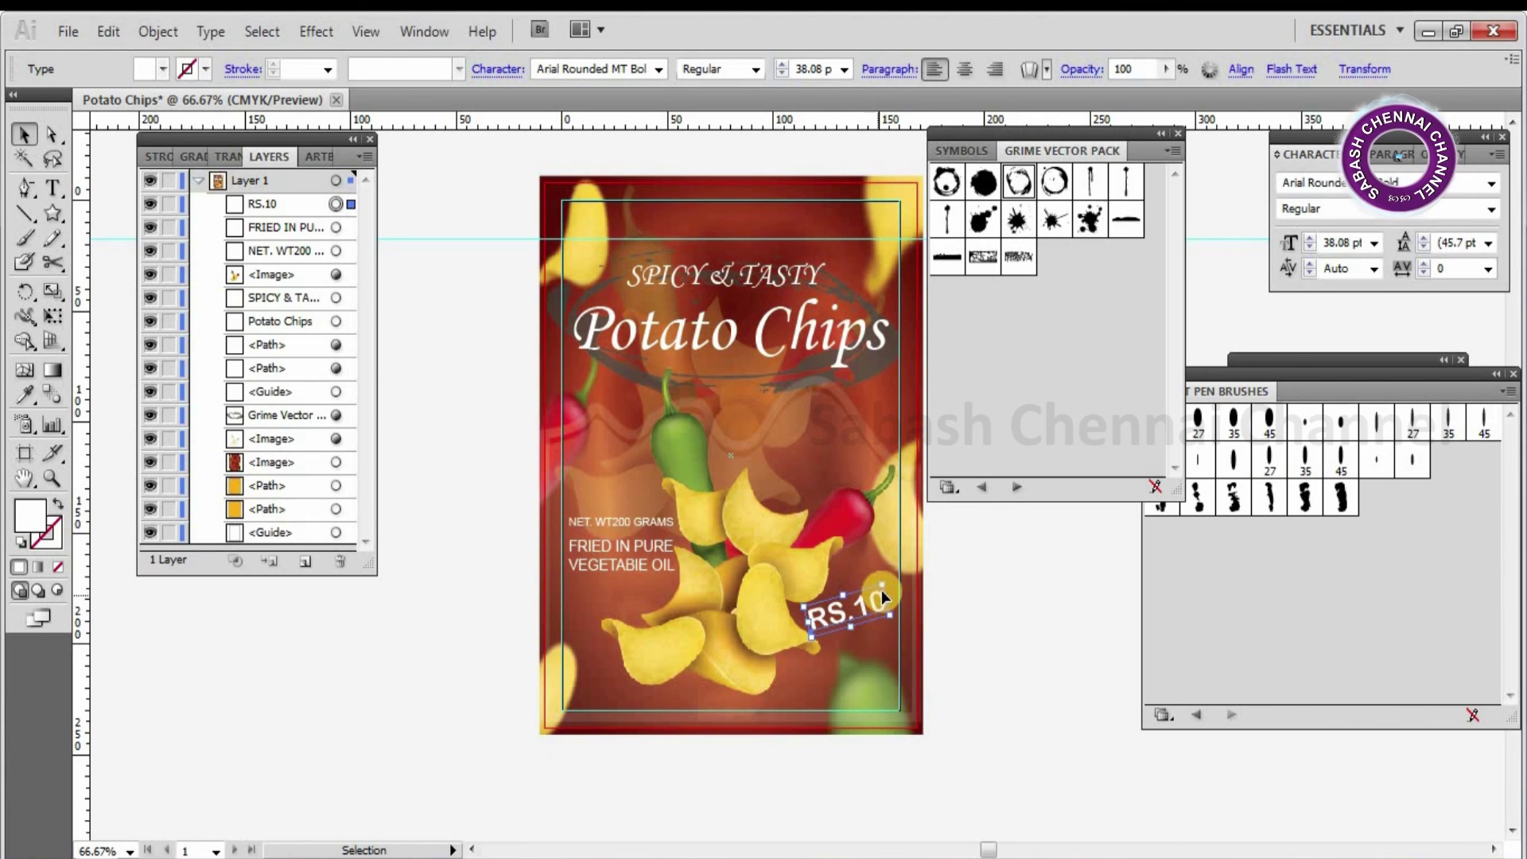
- Enlarge the RS.10 price slightly over the chips at the lower right, then deselect it
drag(883, 587, 878, 610)
click(1026, 606)
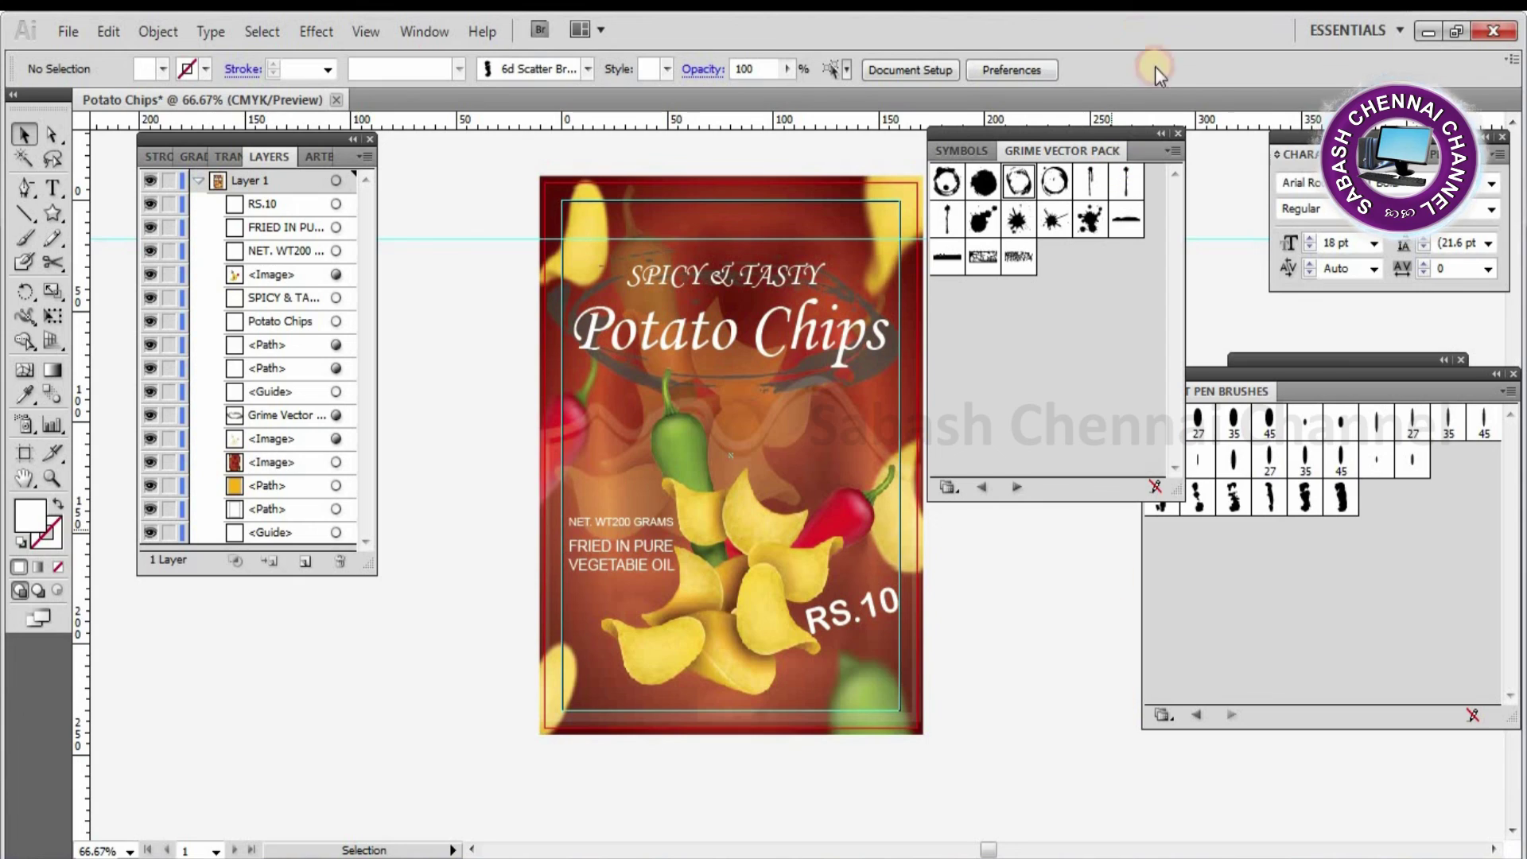
- View the whole package full screen, zoomed out, without the horizontal guide across the title
key(ctrl+1)
key(f)
key(f)
key(ctrl+minus)
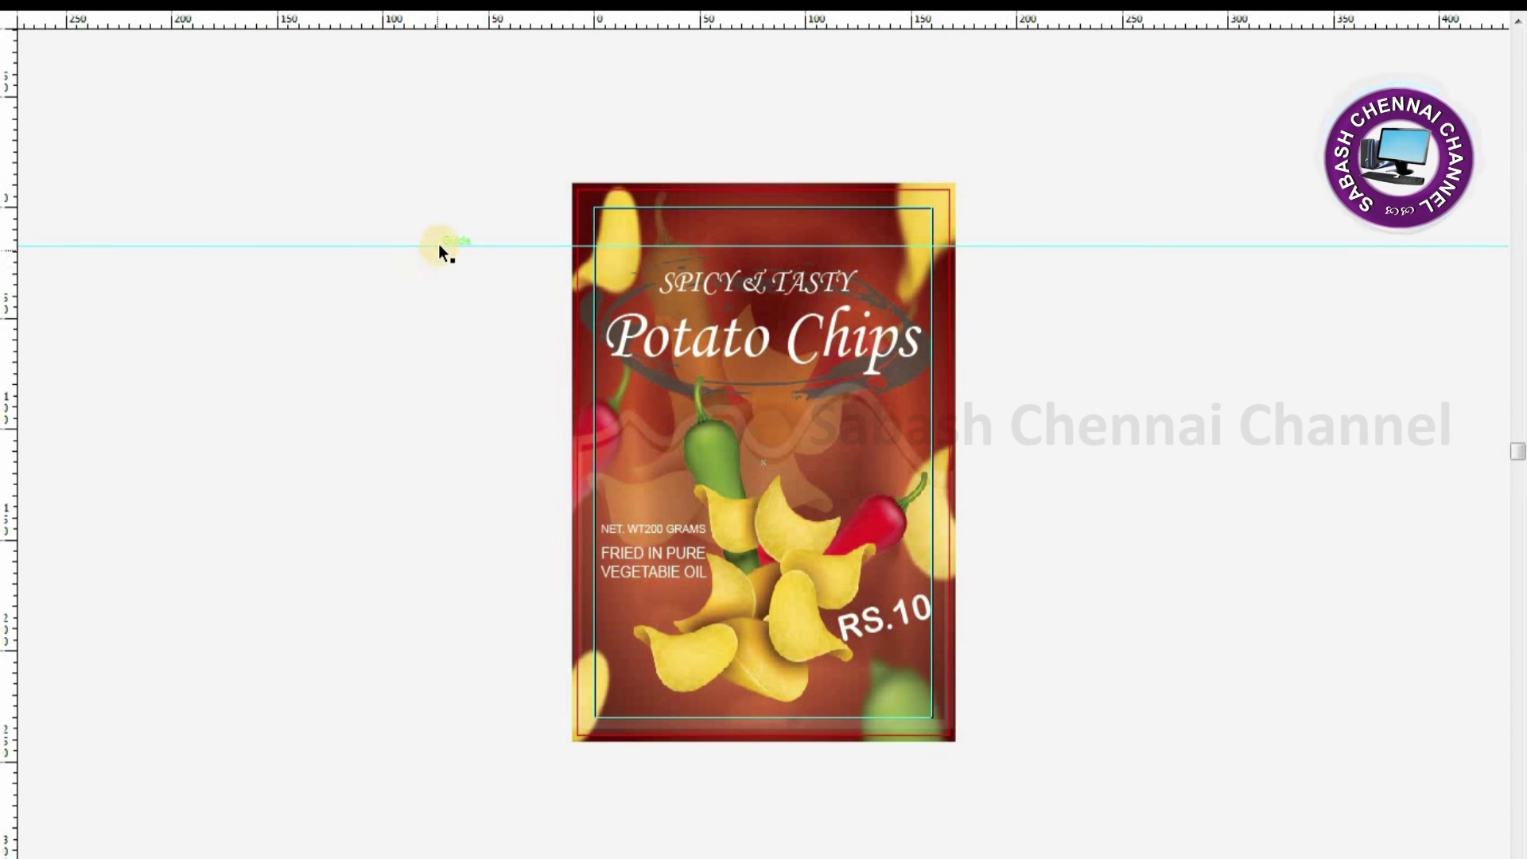
drag(440, 246, 443, 18)
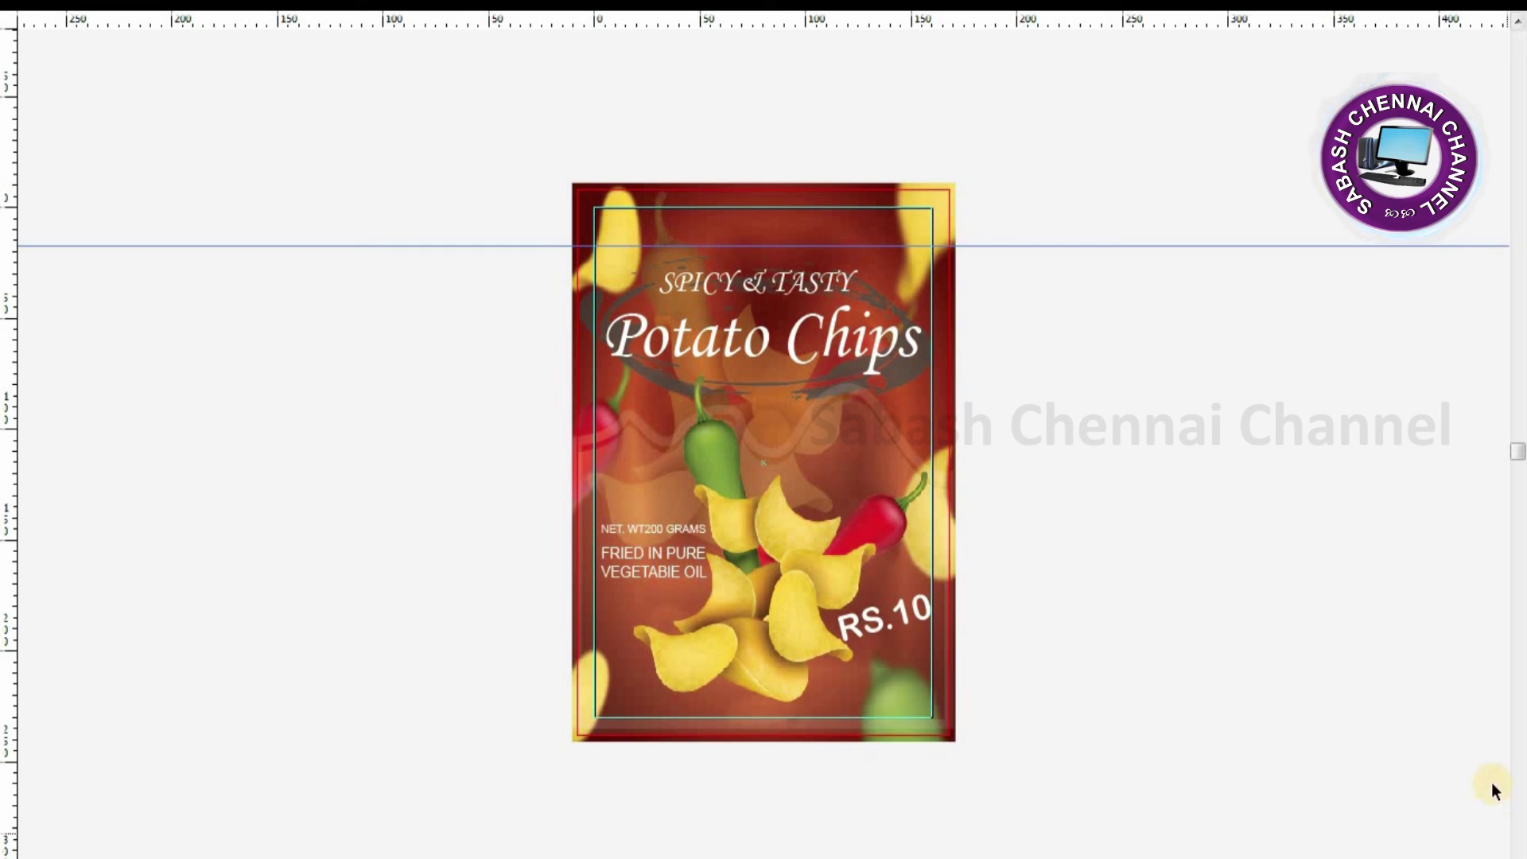
key(ctrl+z)
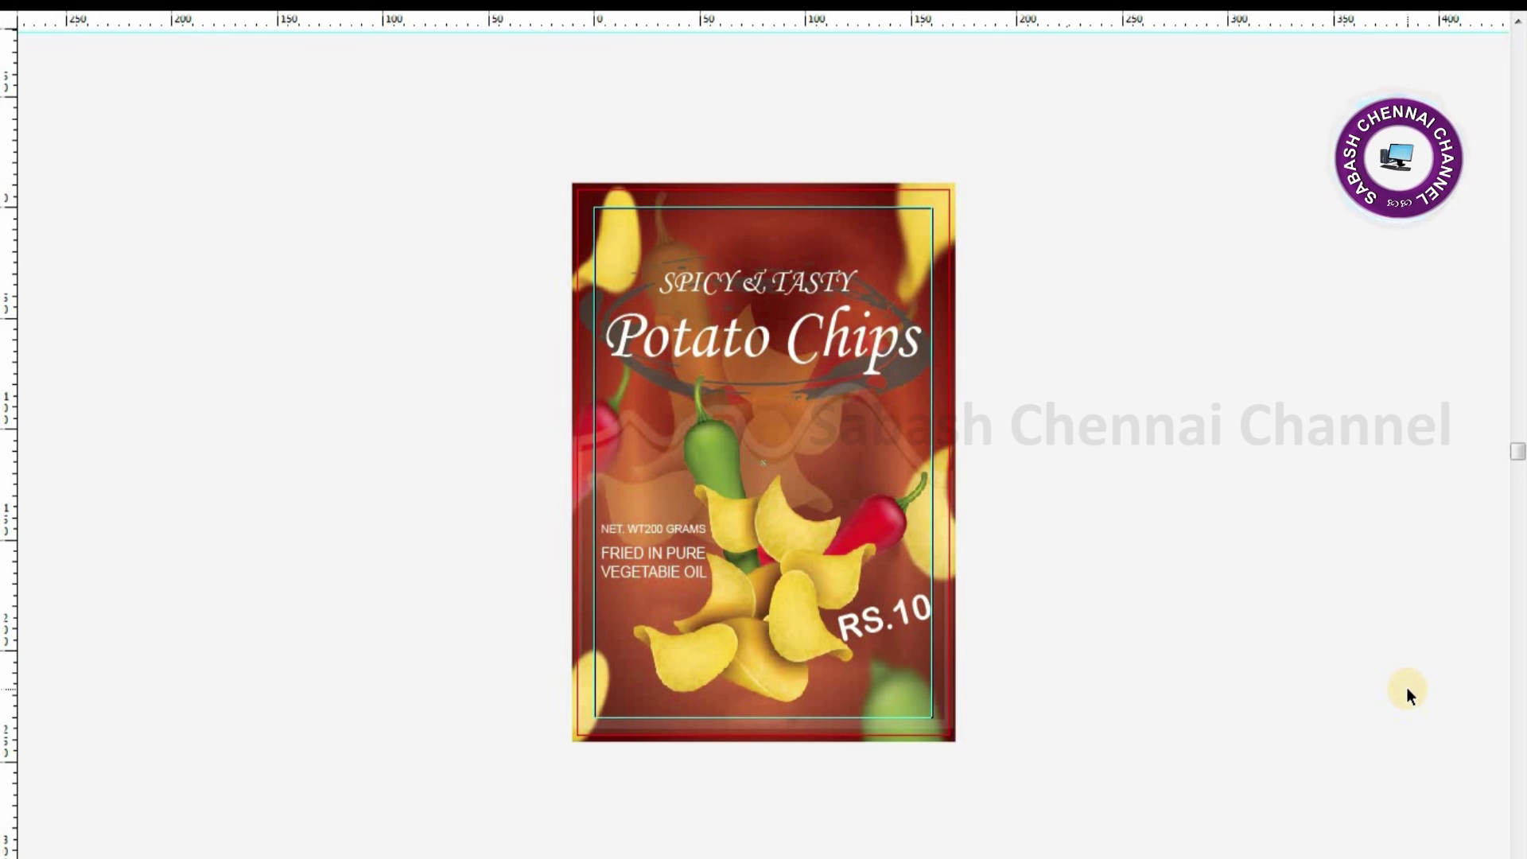